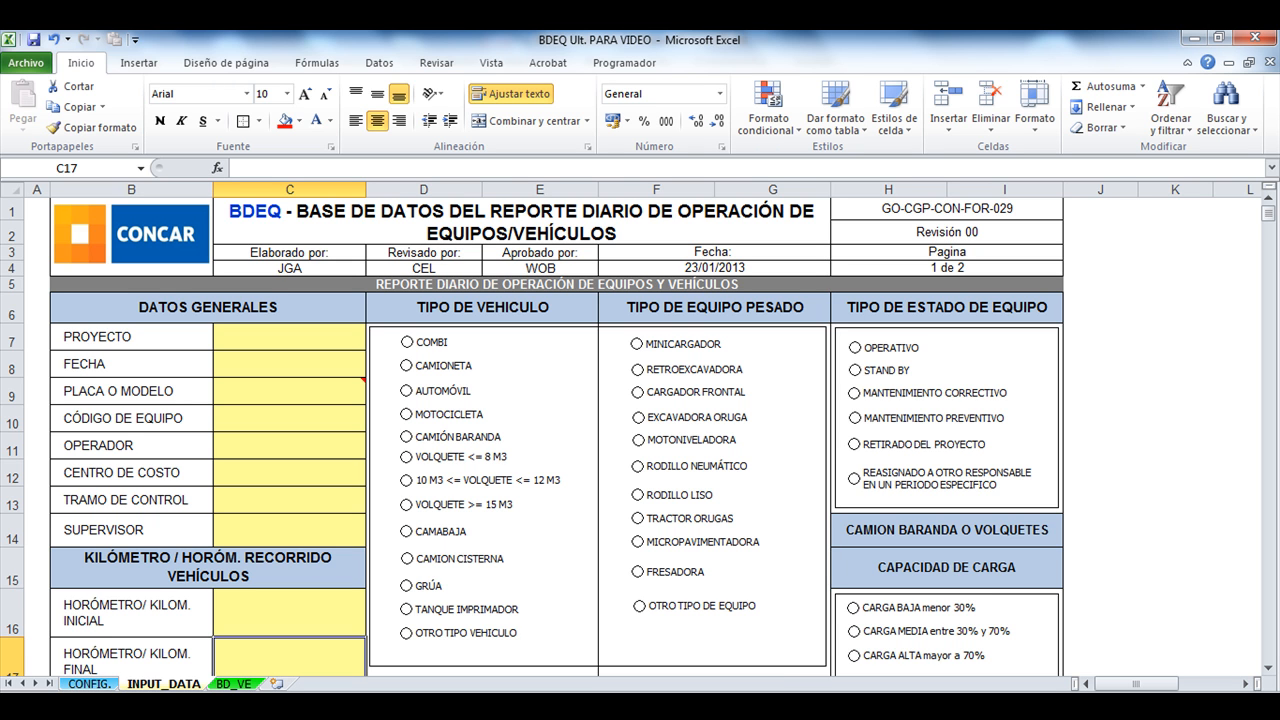
Examine the vehicle and equipment plate list on the CONFIG. sheet, including the notes attached to its header and entries
{"action": "left_click", "coordinate": [90, 684]}
{"action": "scroll", "coordinate": [640, 432], "scroll_direction": "up", "scroll_amount": 8}
{"action": "scroll", "coordinate": [640, 432], "scroll_direction": "up", "scroll_amount": 2}
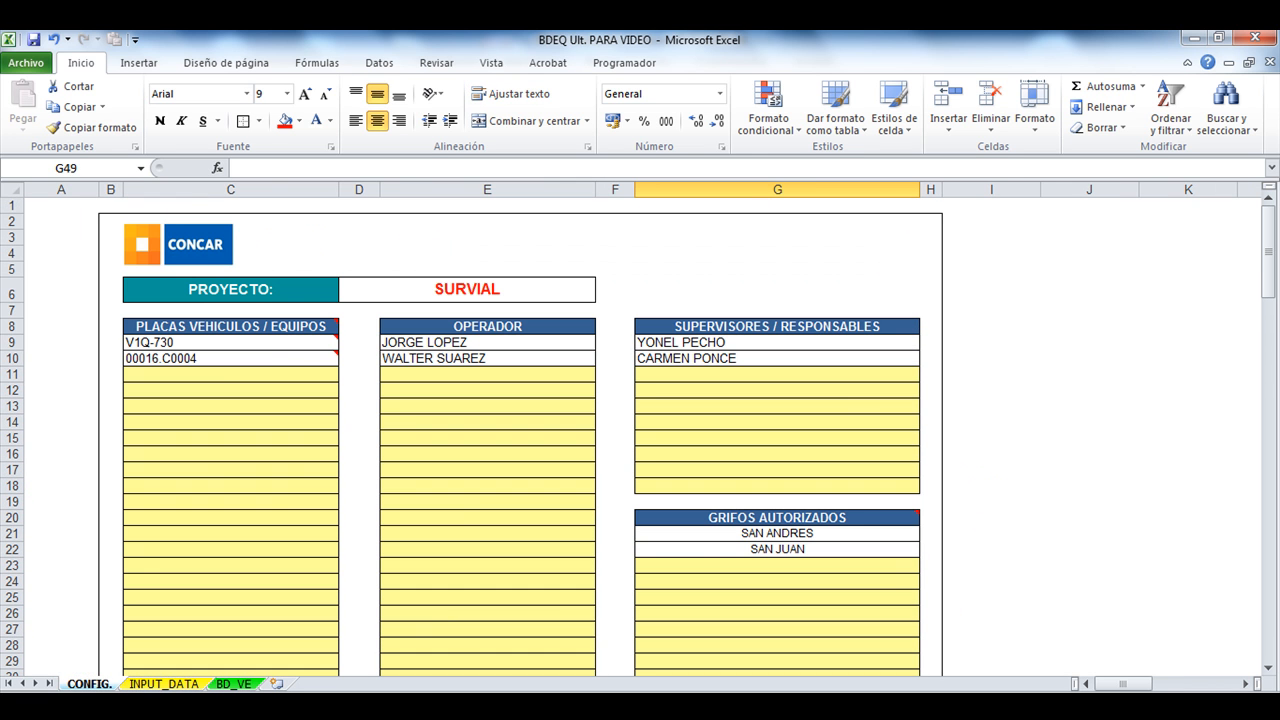
{"action": "mouse_move", "coordinate": [290, 327]}
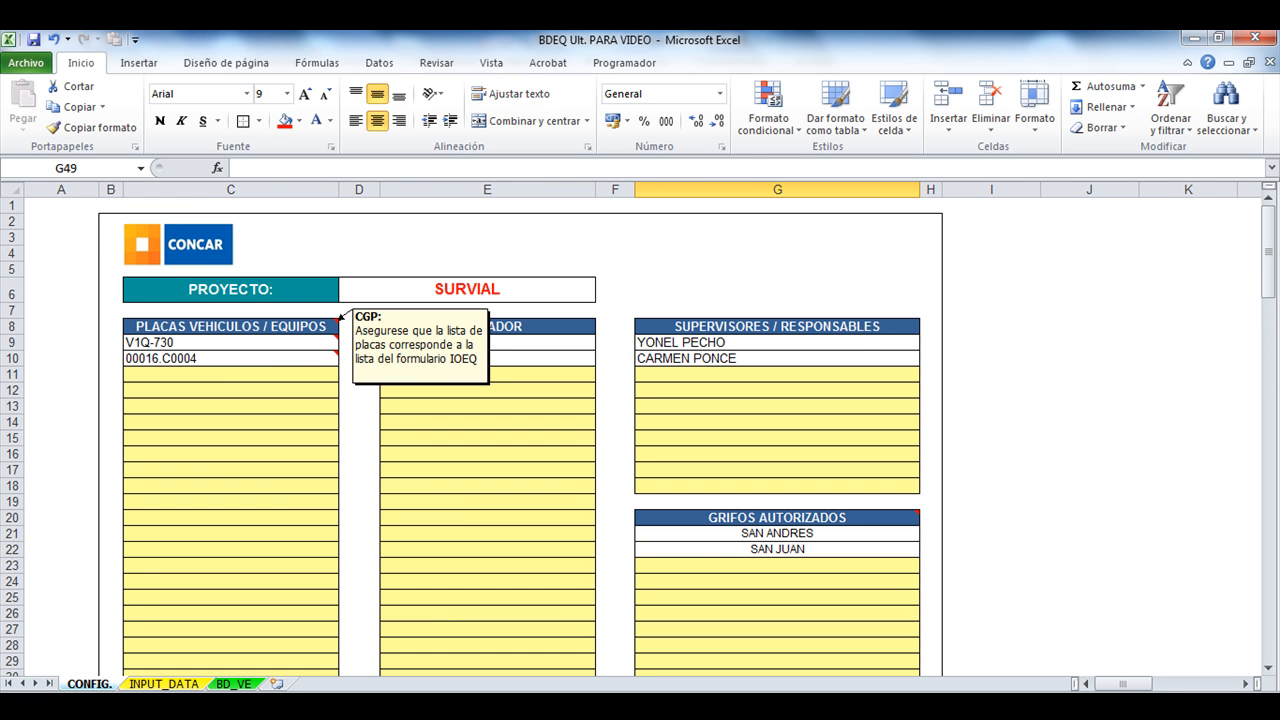
{"action": "mouse_move", "coordinate": [290, 358]}
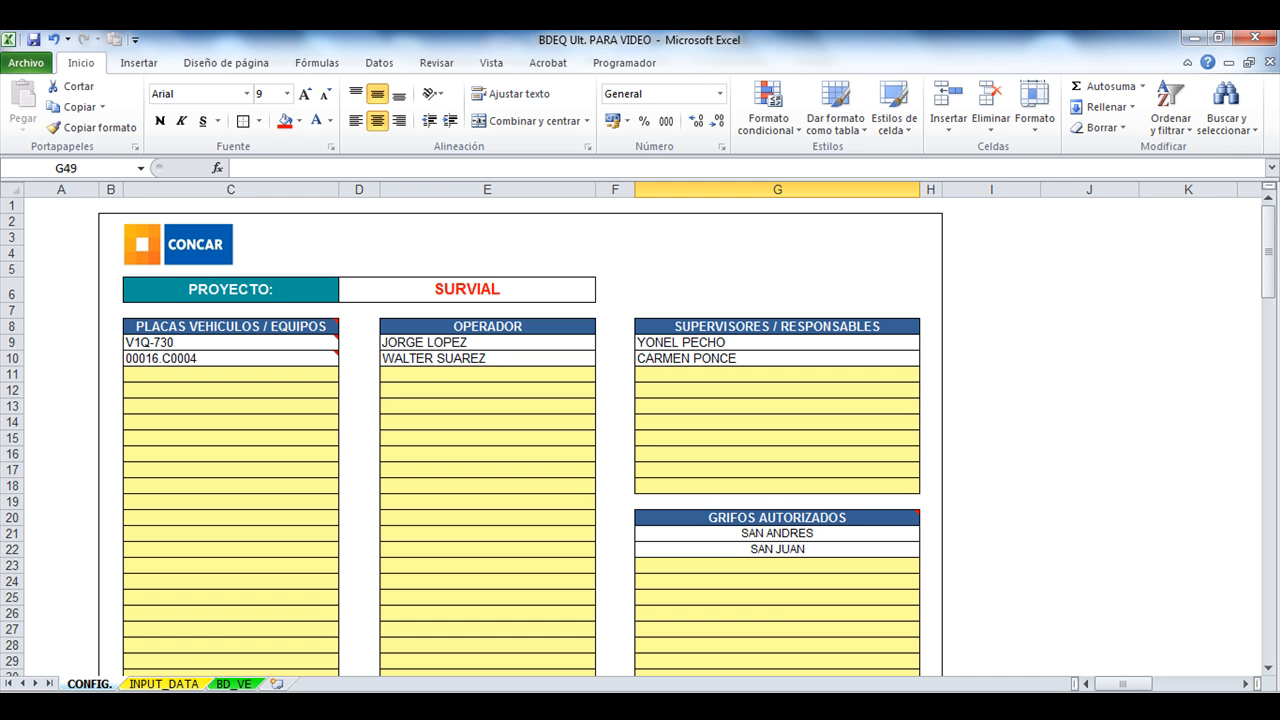
{"action": "left_click", "coordinate": [337, 355]}
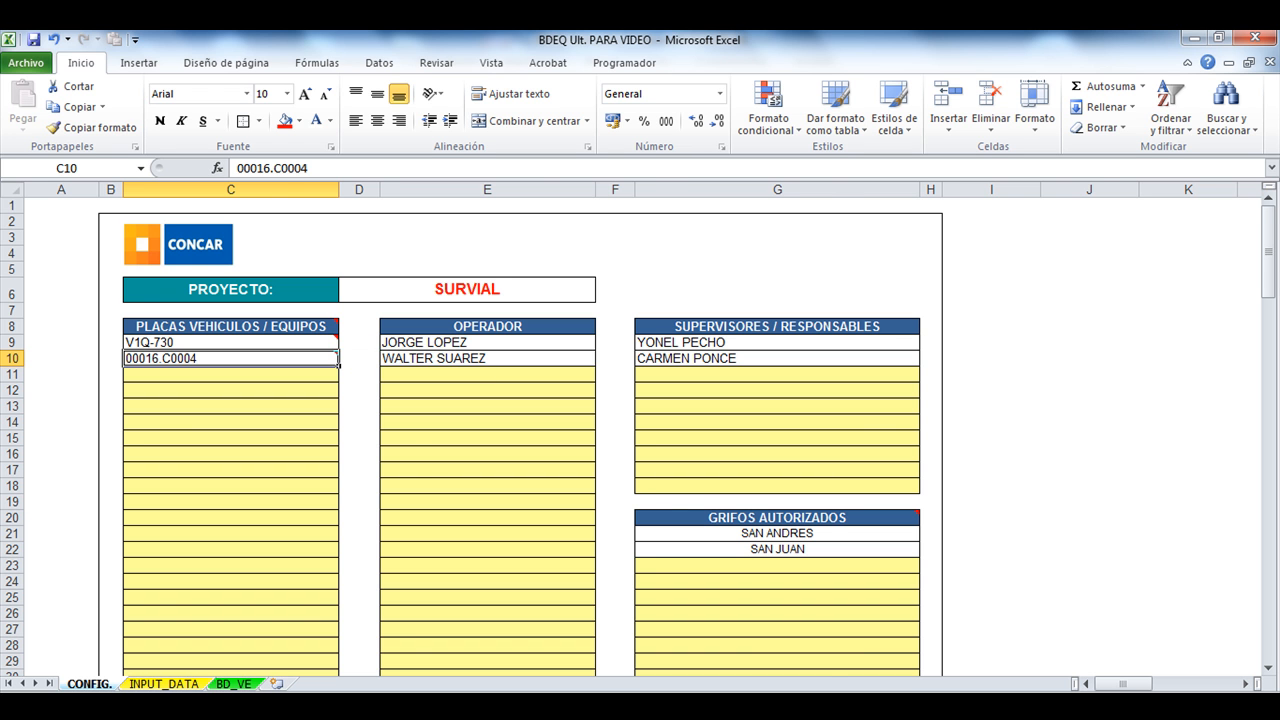
{"action": "left_click", "coordinate": [163, 684]}
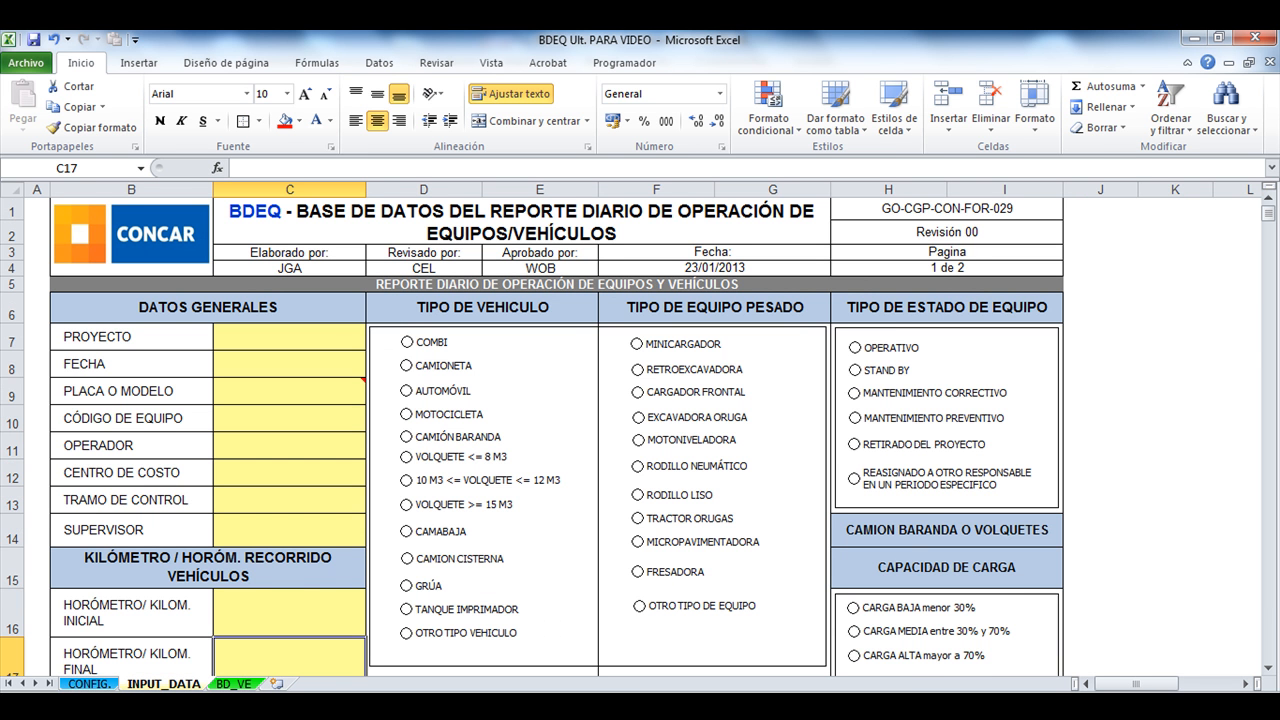
{"action": "left_click", "coordinate": [89, 684]}
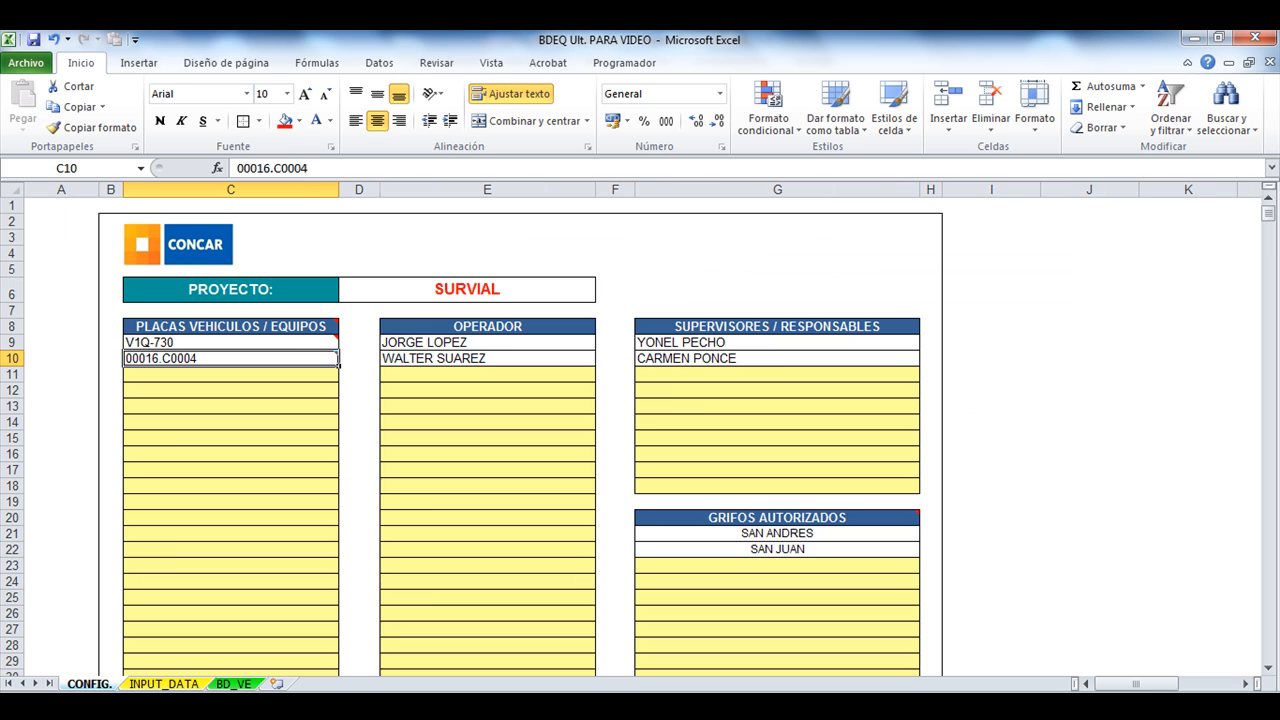
{"action": "mouse_move", "coordinate": [341, 331]}
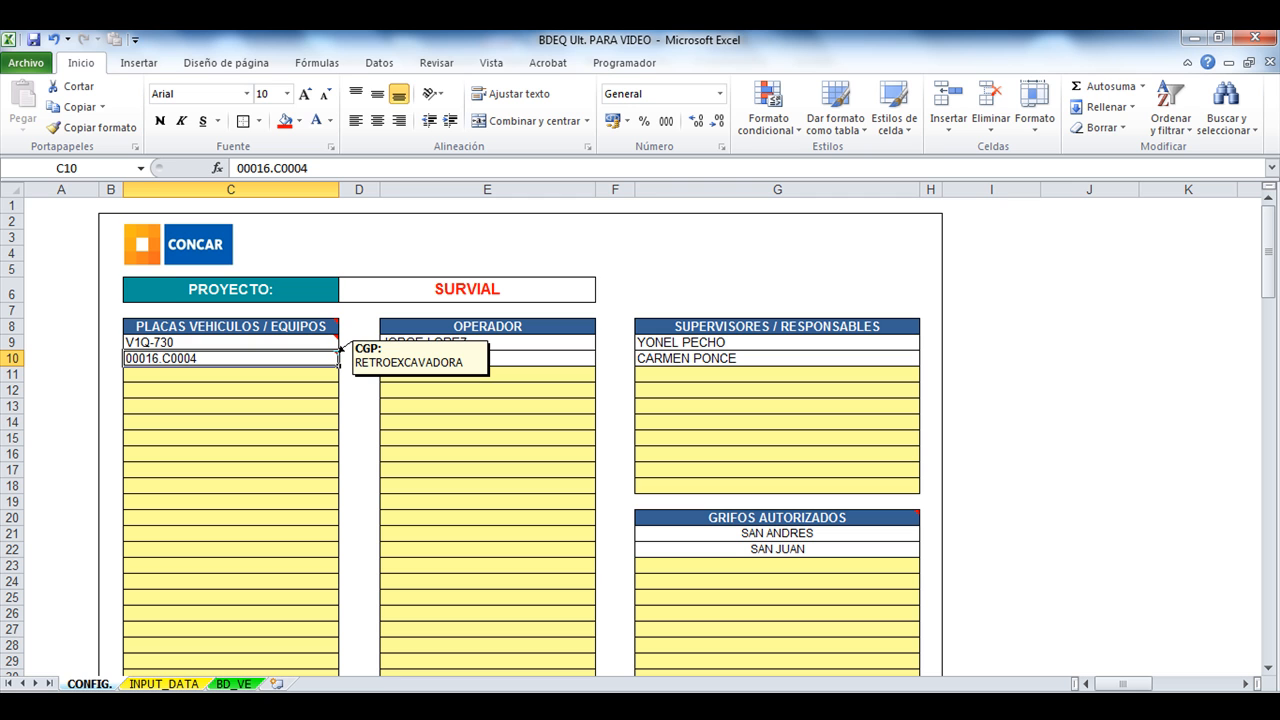
{"action": "left_click_drag", "start_coordinate": [338, 344], "coordinate": [340, 353]}
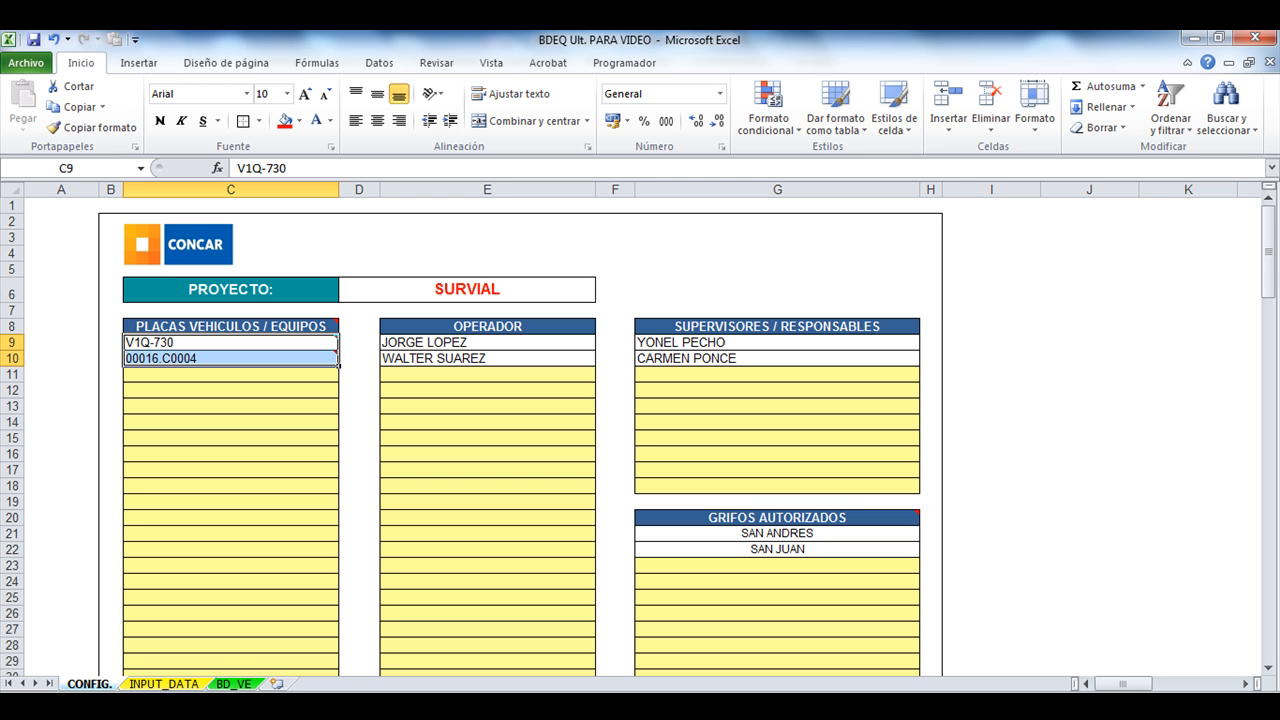
Review the operator, supervisor, authorized fuel station, cost center and control section lists on the CONFIG. sheet
{"action": "left_click", "coordinate": [487, 342]}
{"action": "left_click", "coordinate": [487, 358]}
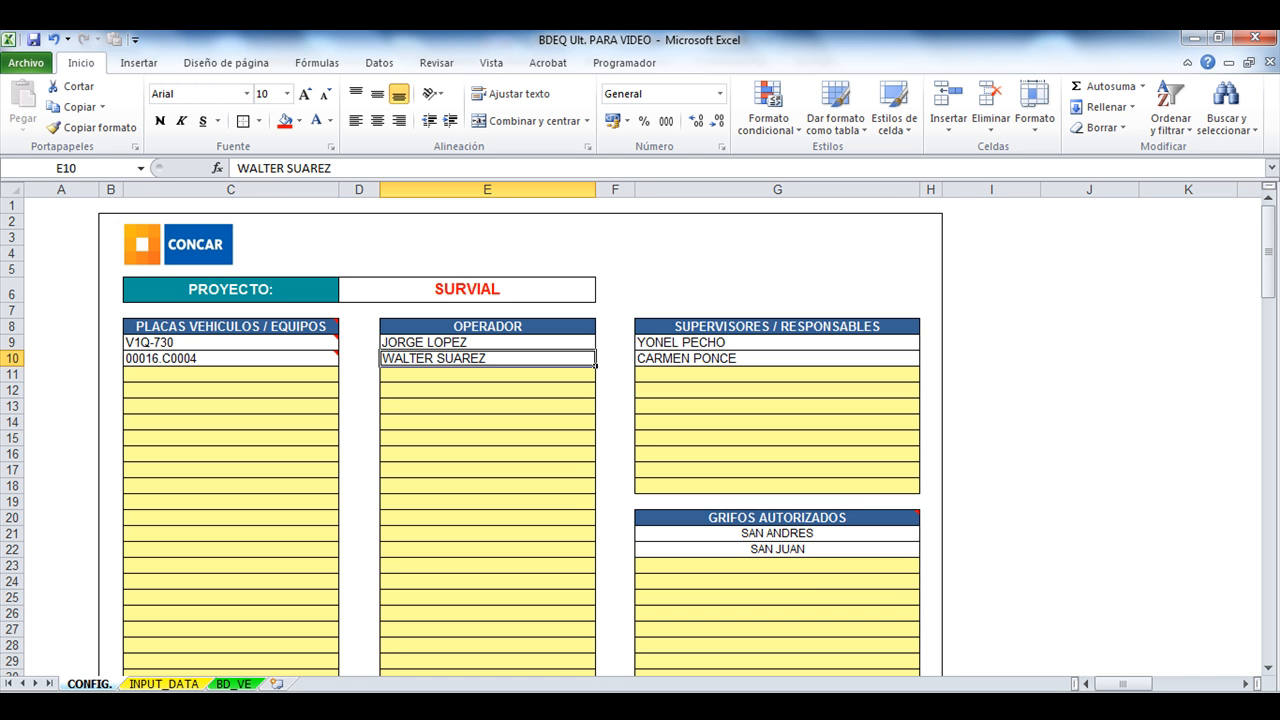
{"action": "left_click_drag", "start_coordinate": [777, 342], "coordinate": [777, 412]}
{"action": "scroll", "coordinate": [777, 400], "scroll_direction": "down", "scroll_amount": 1}
{"action": "scroll", "coordinate": [777, 400], "scroll_direction": "down", "scroll_amount": 2}
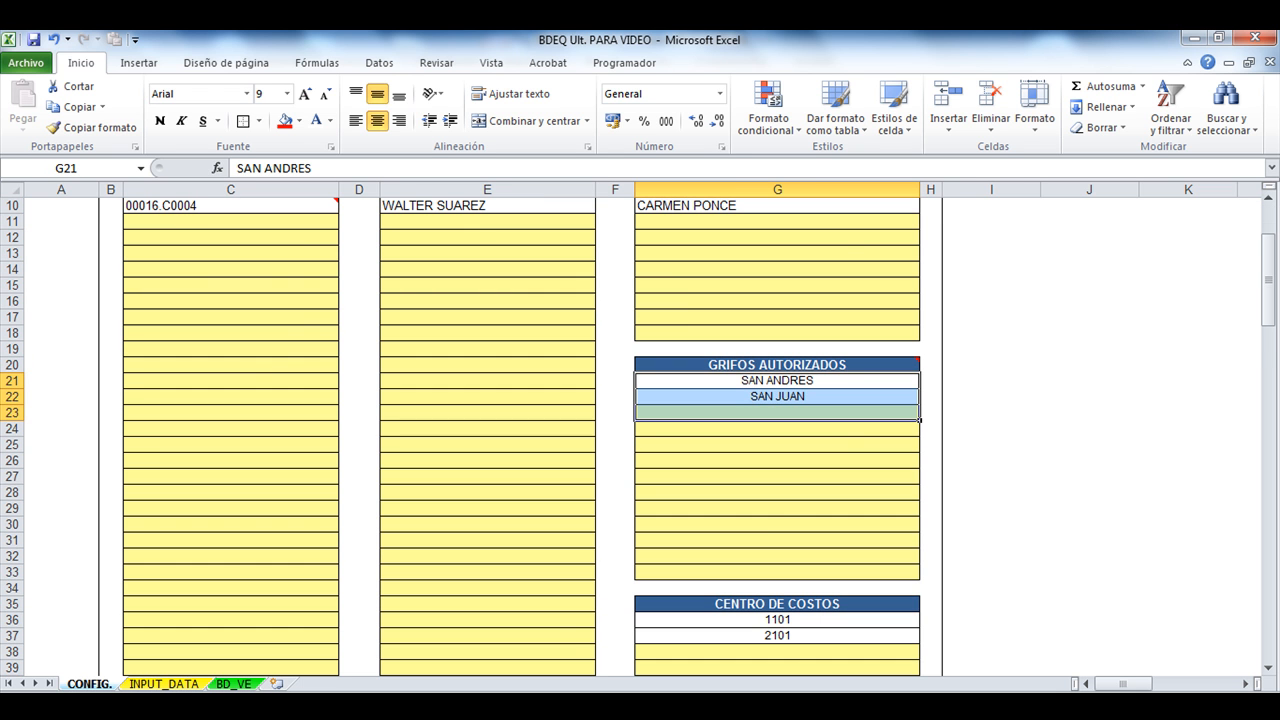
{"action": "scroll", "coordinate": [777, 400], "scroll_direction": "down", "scroll_amount": 3}
{"action": "left_click_drag", "start_coordinate": [777, 476], "coordinate": [777, 508]}
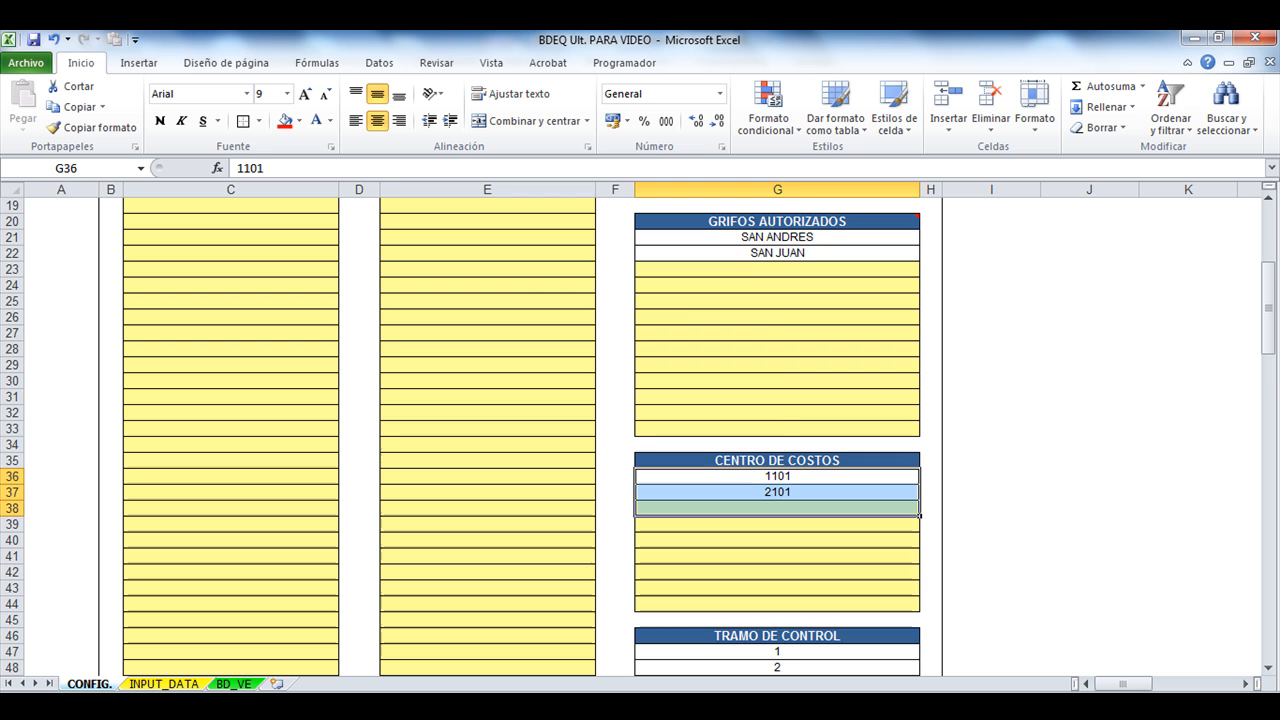
{"action": "scroll", "coordinate": [777, 490], "scroll_direction": "down", "scroll_amount": 3}
{"action": "left_click", "coordinate": [777, 524]}
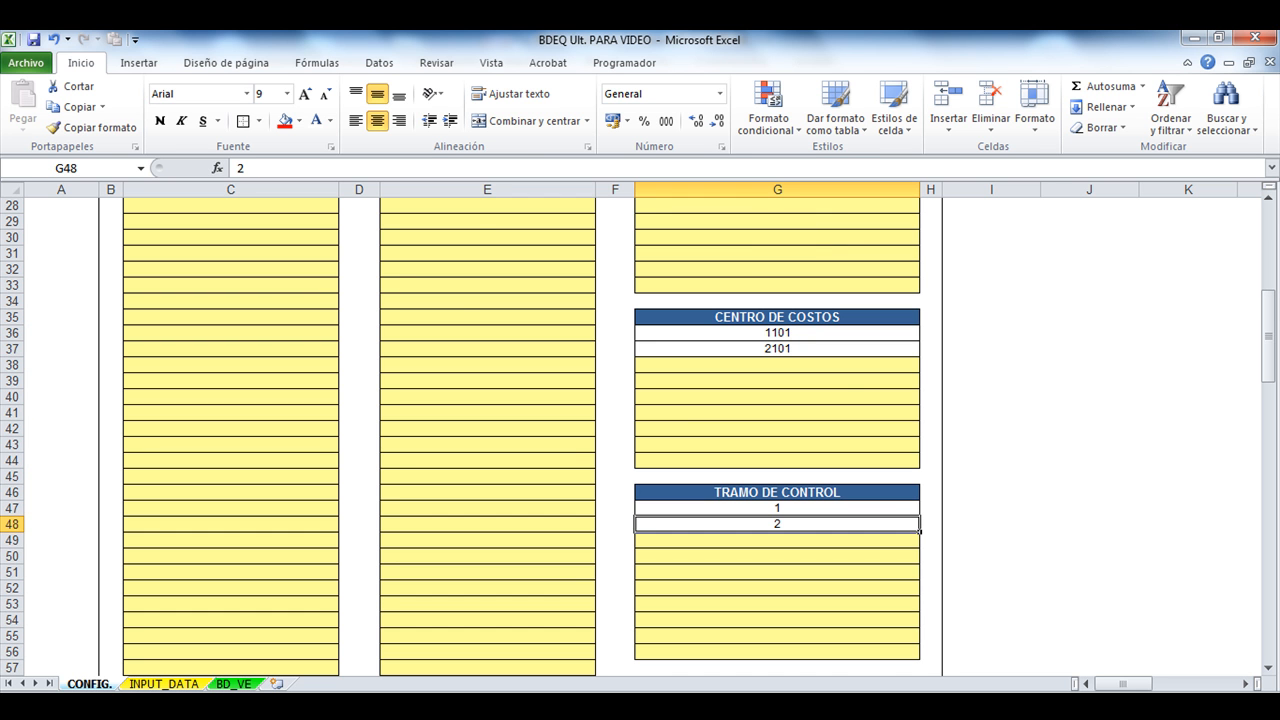
{"action": "scroll", "coordinate": [777, 440], "scroll_direction": "up", "scroll_amount": 9}
Enter SURVIAL as the project and 16/05/2013 as the date in the general data of the INPUT_DATA sheet
{"action": "left_click", "coordinate": [164, 684]}
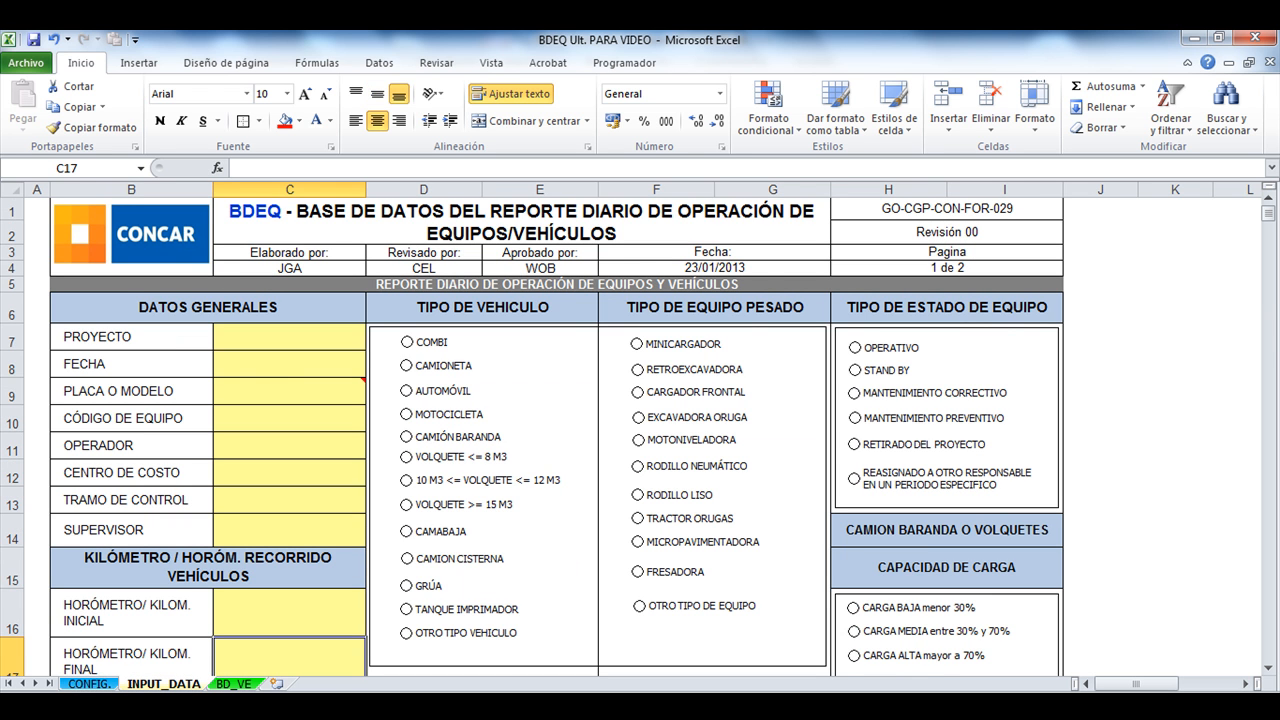
{"action": "left_click", "coordinate": [289, 337]}
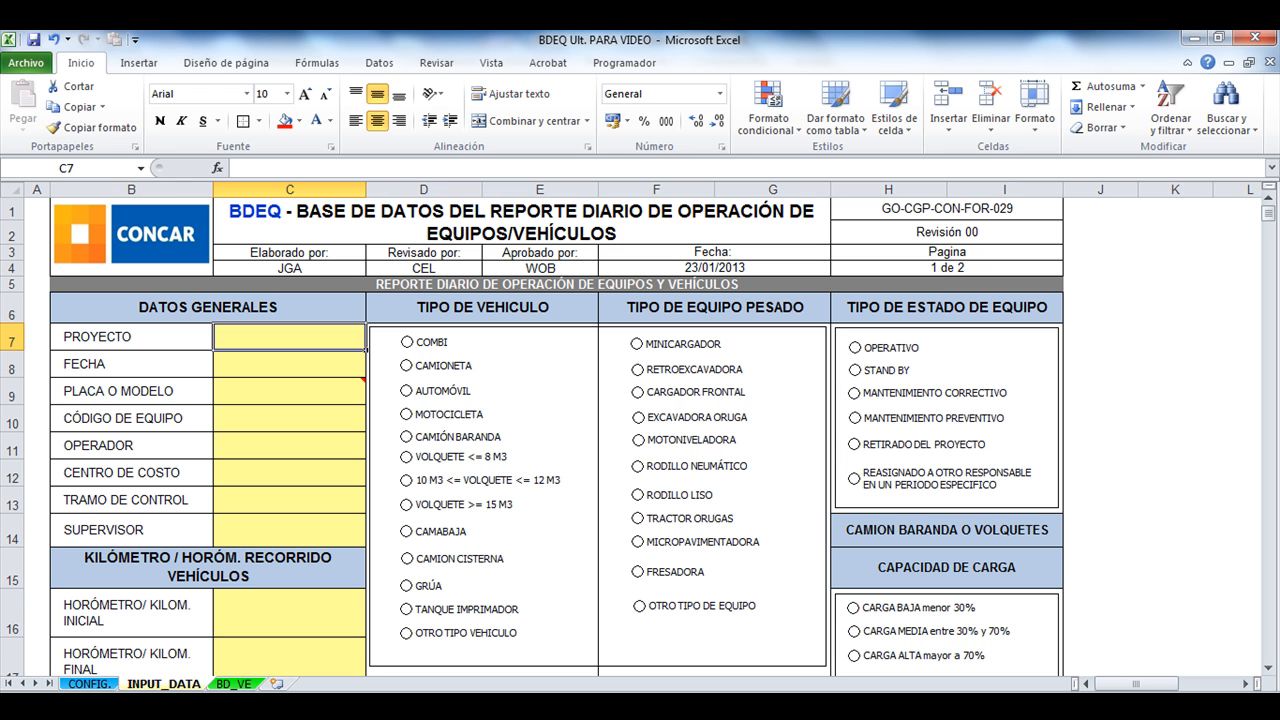
{"action": "scroll", "coordinate": [556, 436], "scroll_direction": "down", "scroll_amount": 13}
{"action": "scroll", "coordinate": [556, 436], "scroll_direction": "up", "scroll_amount": 10}
{"action": "scroll", "coordinate": [556, 436], "scroll_direction": "up", "scroll_amount": 3}
{"action": "type", "text": "SURV"}
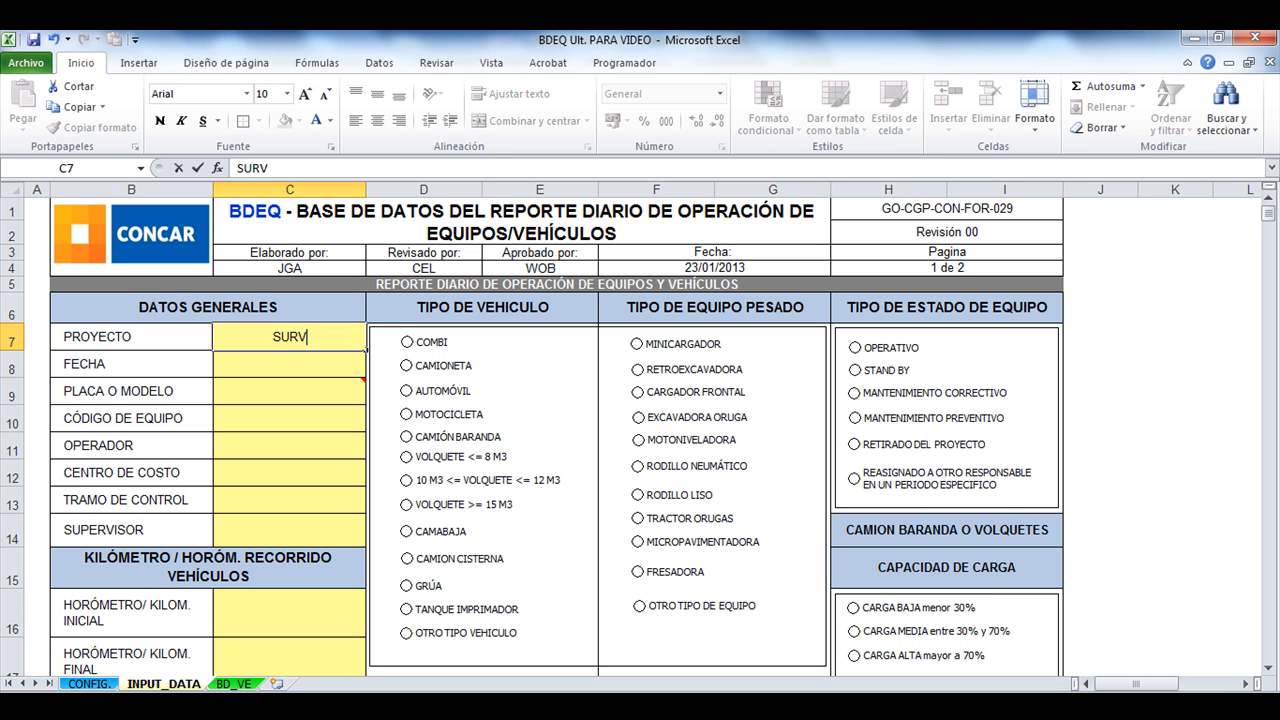
{"action": "type", "text": "IAL"}
{"action": "key", "text": "Return"}
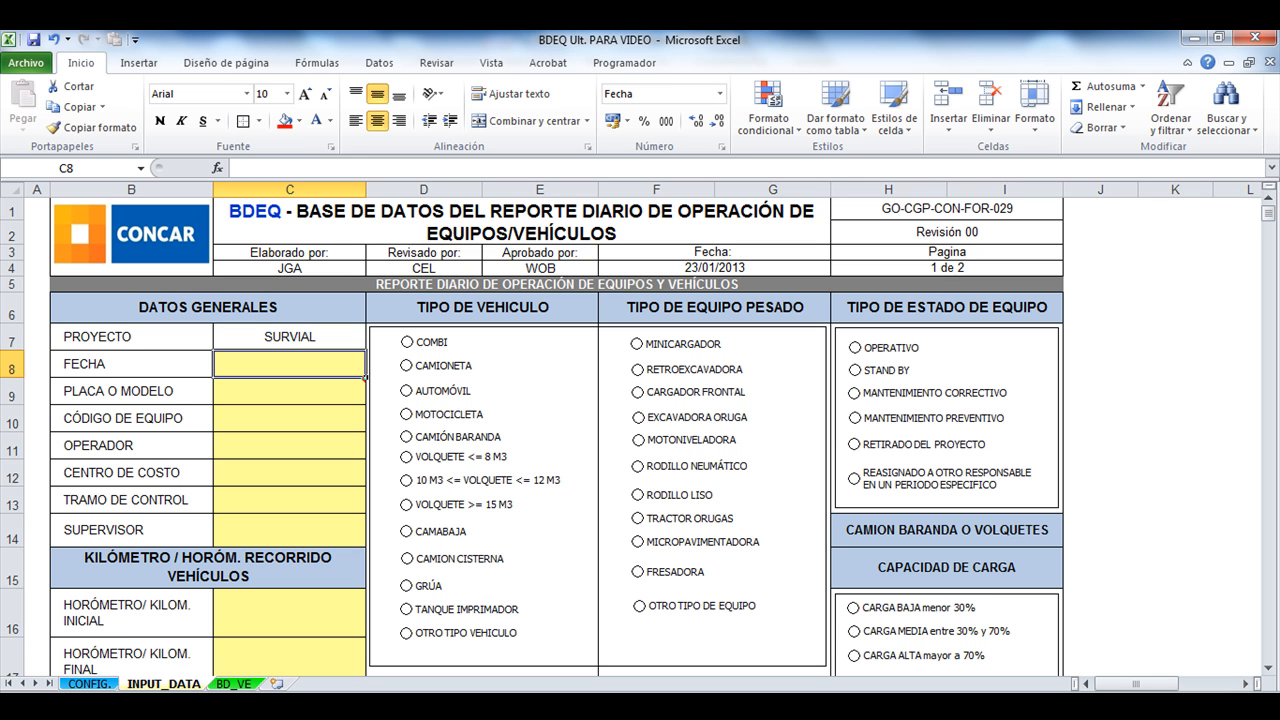
{"action": "type", "text": "16"}
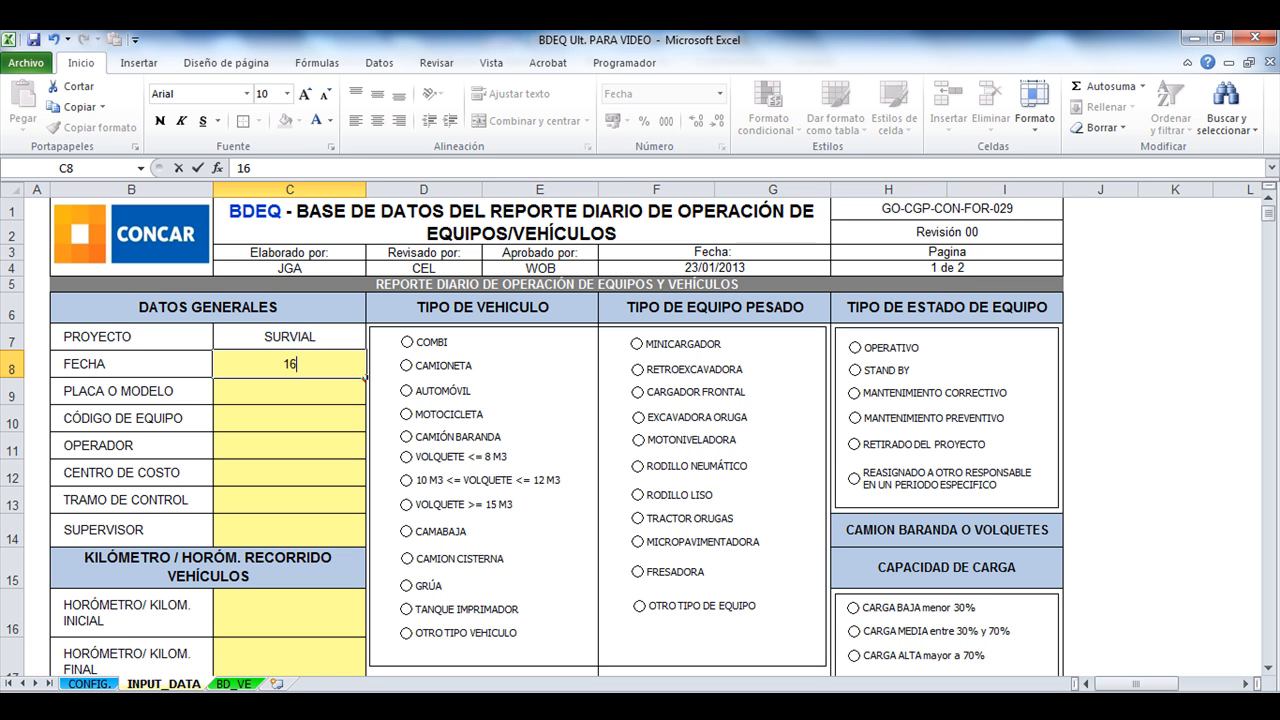
{"action": "type", "text": "-5-13"}
{"action": "key", "text": "Return"}
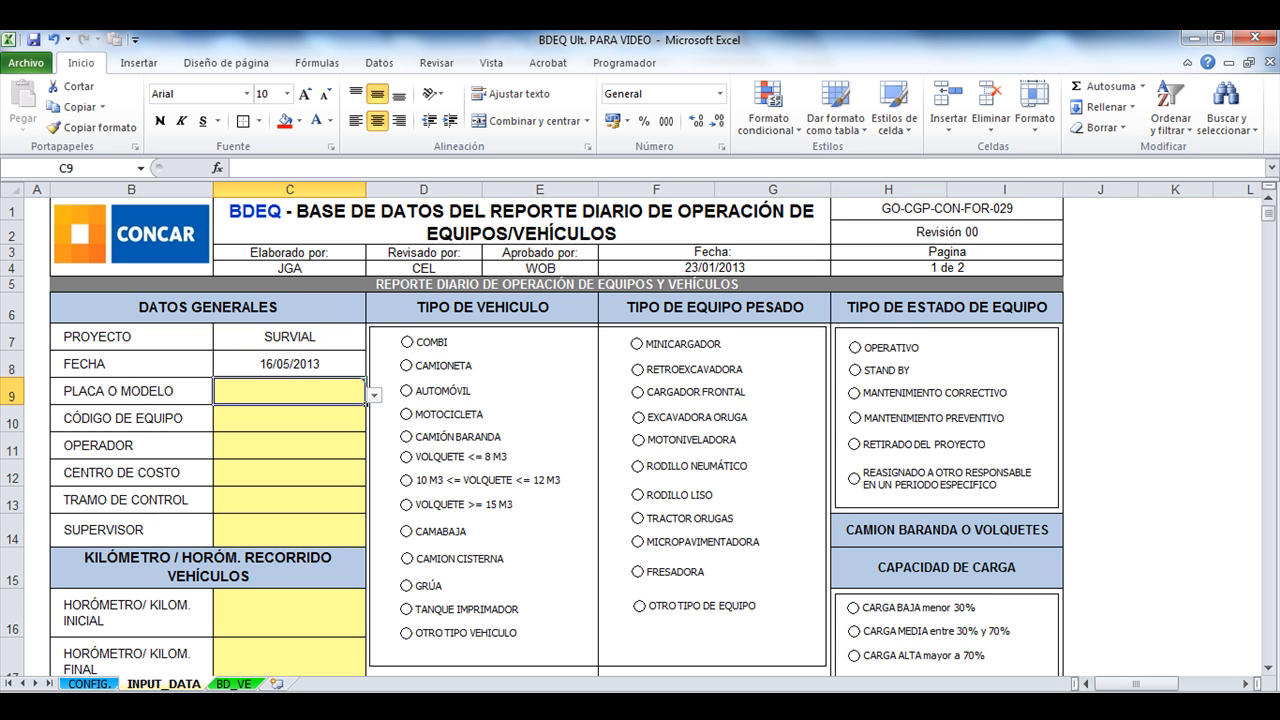
Choose plate V1Q-730 for PLACA O MODELO and enter 1UU22 as the equipment code
{"action": "mouse_move", "coordinate": [305, 392]}
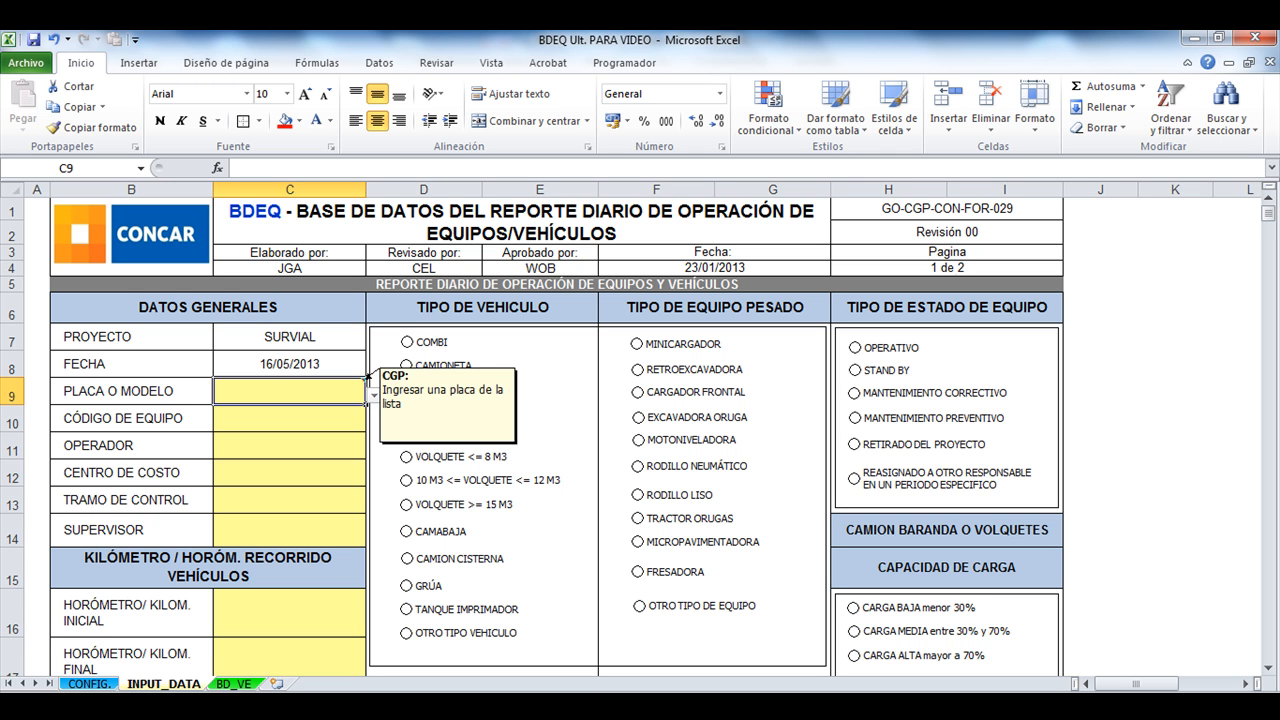
{"action": "left_click", "coordinate": [373, 395]}
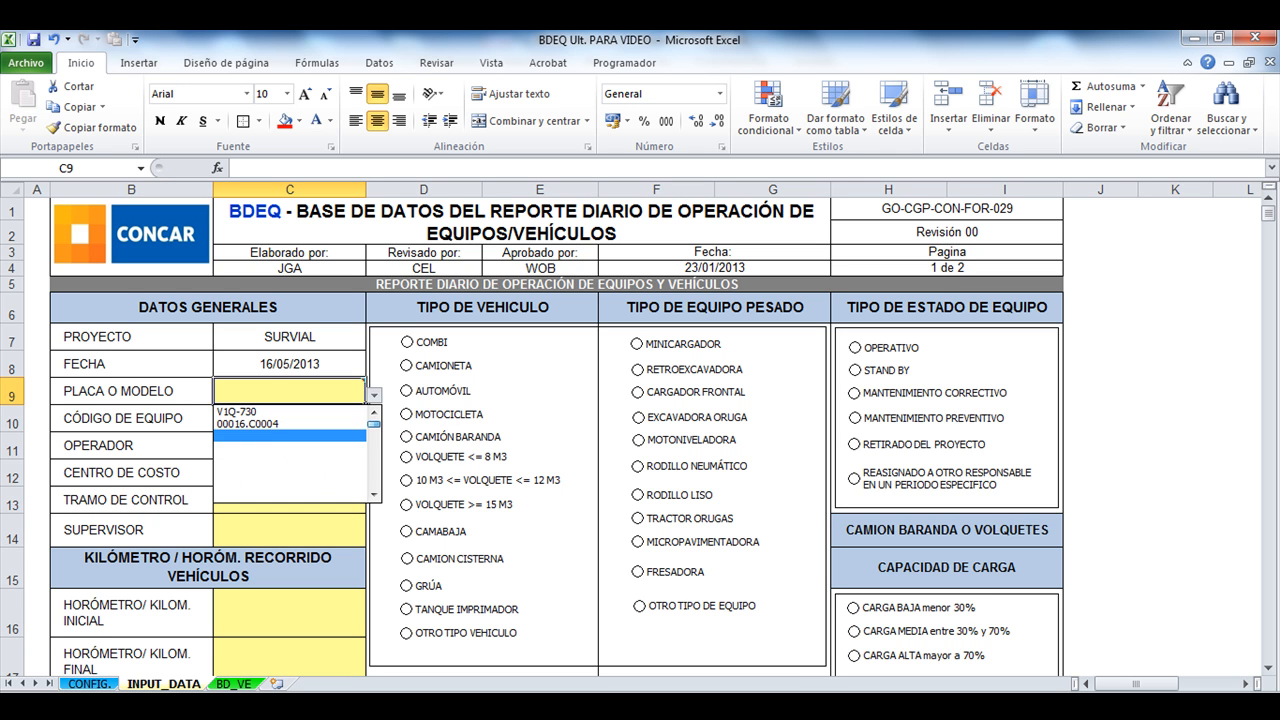
{"action": "left_click", "coordinate": [262, 412]}
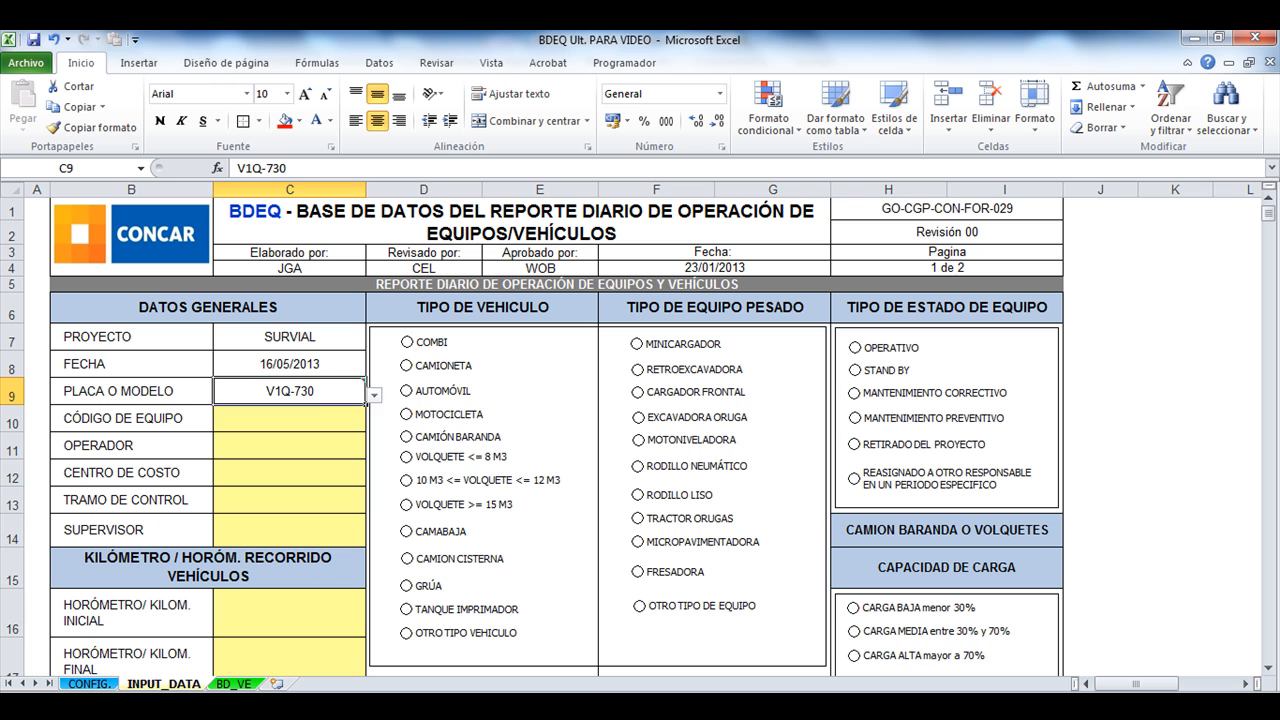
{"action": "left_click", "coordinate": [289, 418]}
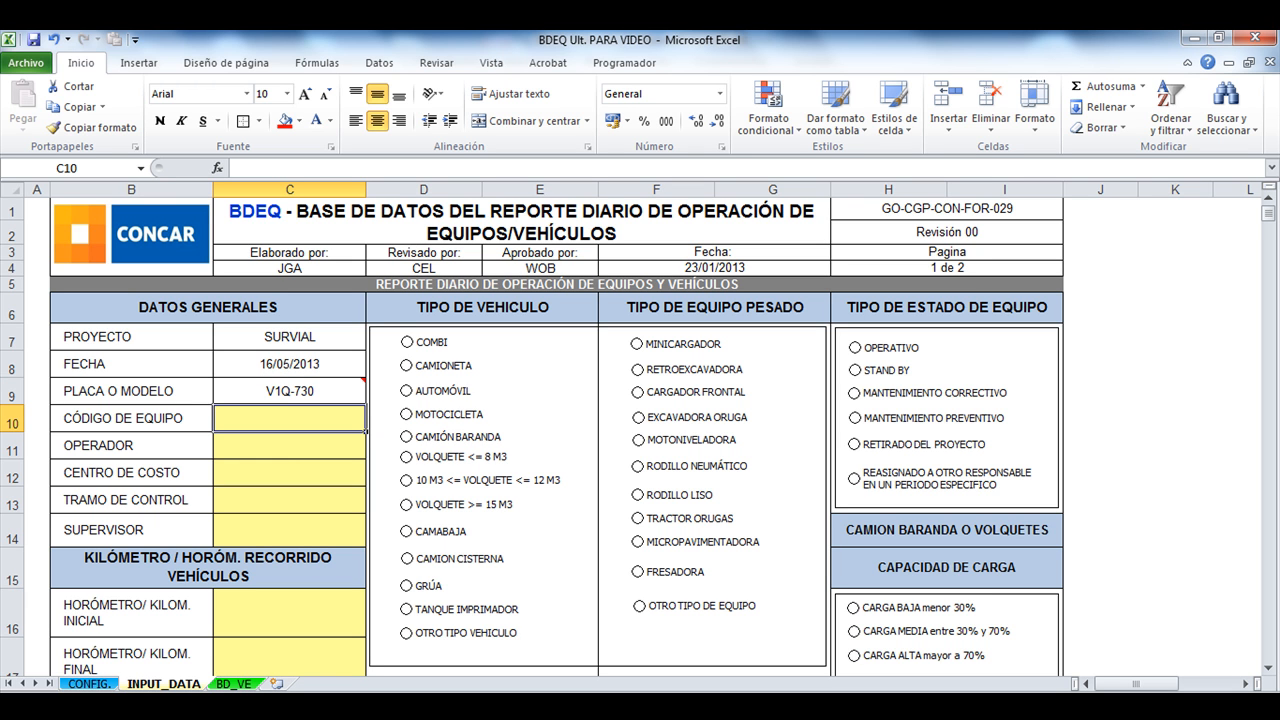
{"action": "type", "text": "1"}
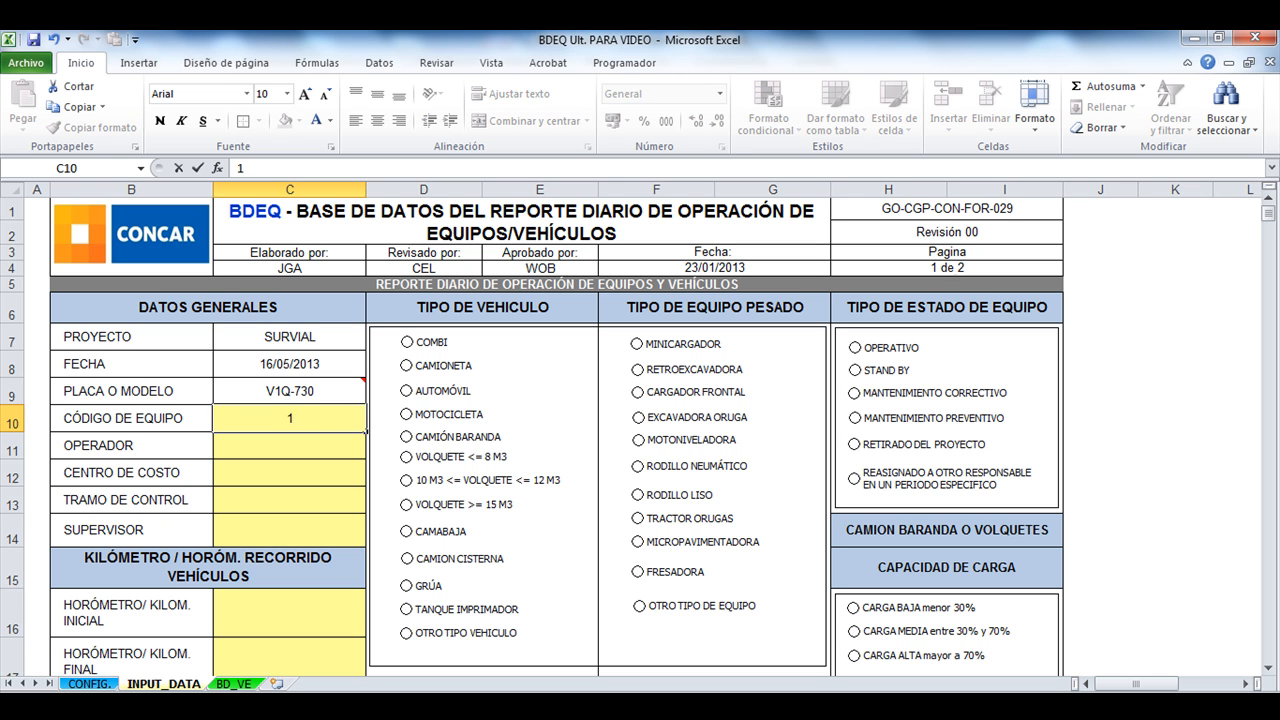
{"action": "type", "text": "UU22"}
{"action": "key", "text": "Return"}
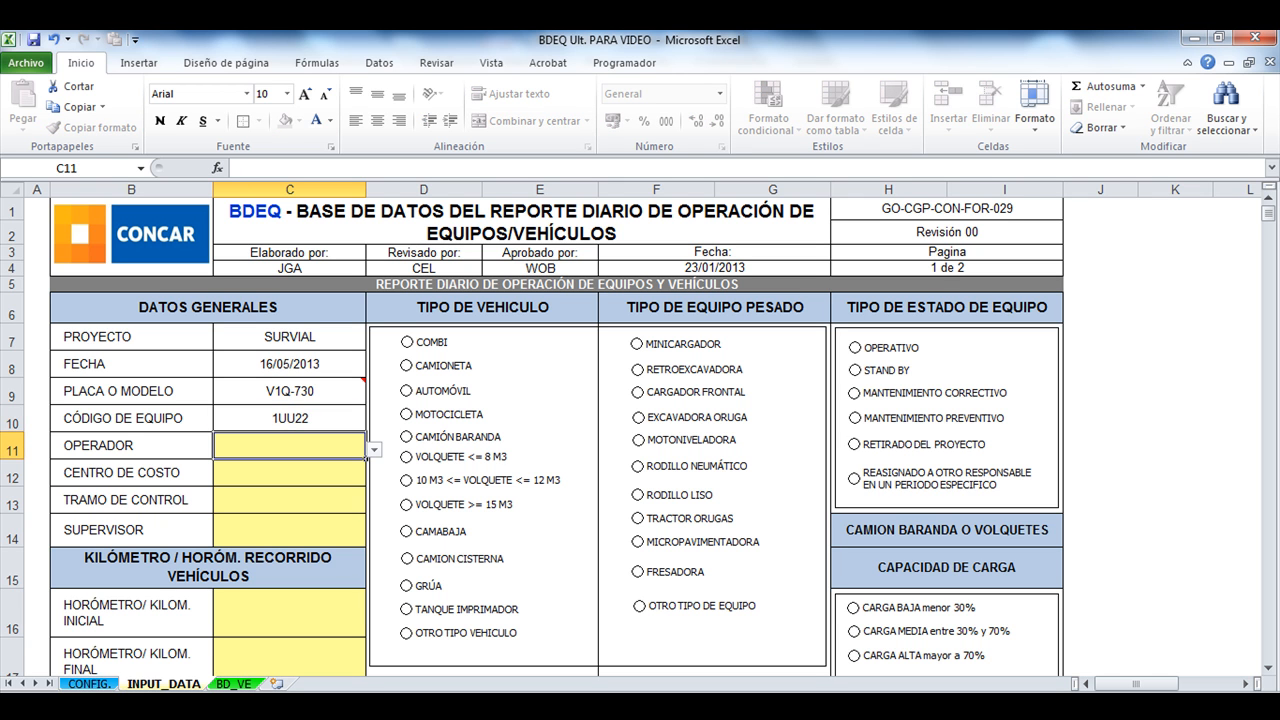
Choose the first listed operator and set the cost center to 1101
{"action": "left_click", "coordinate": [374, 450]}
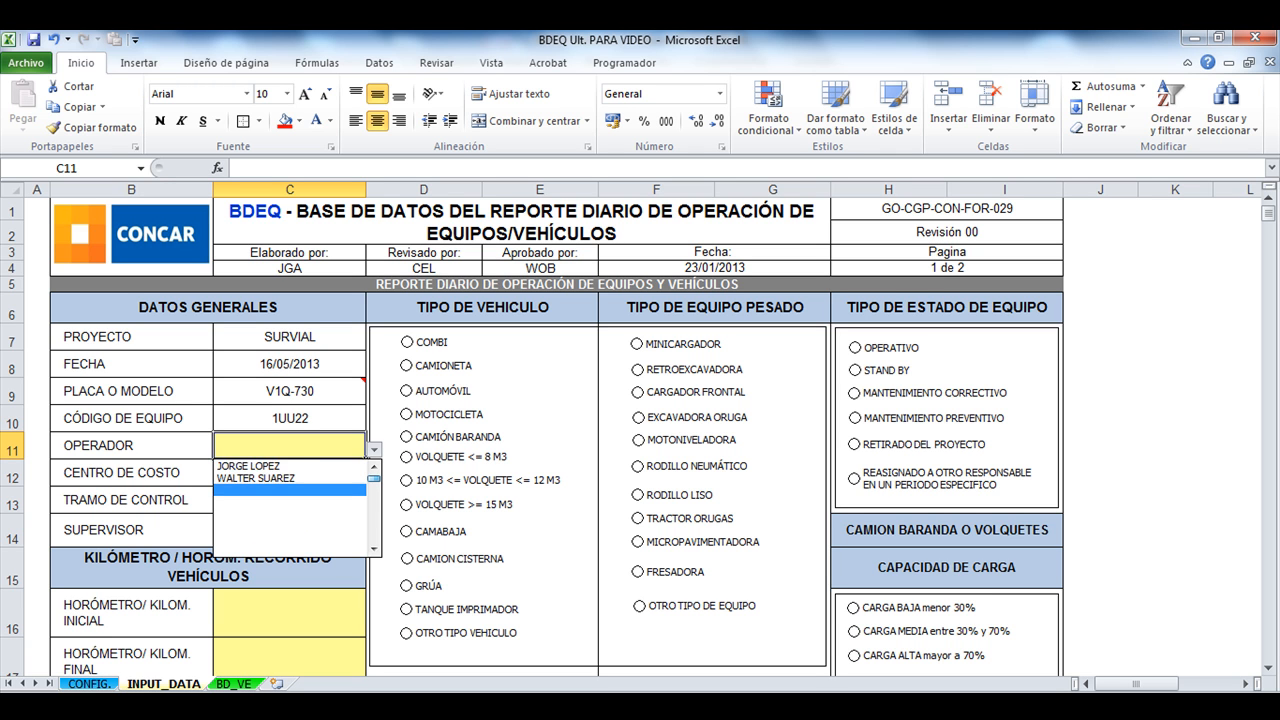
{"action": "left_click", "coordinate": [260, 465]}
{"action": "left_click", "coordinate": [290, 473]}
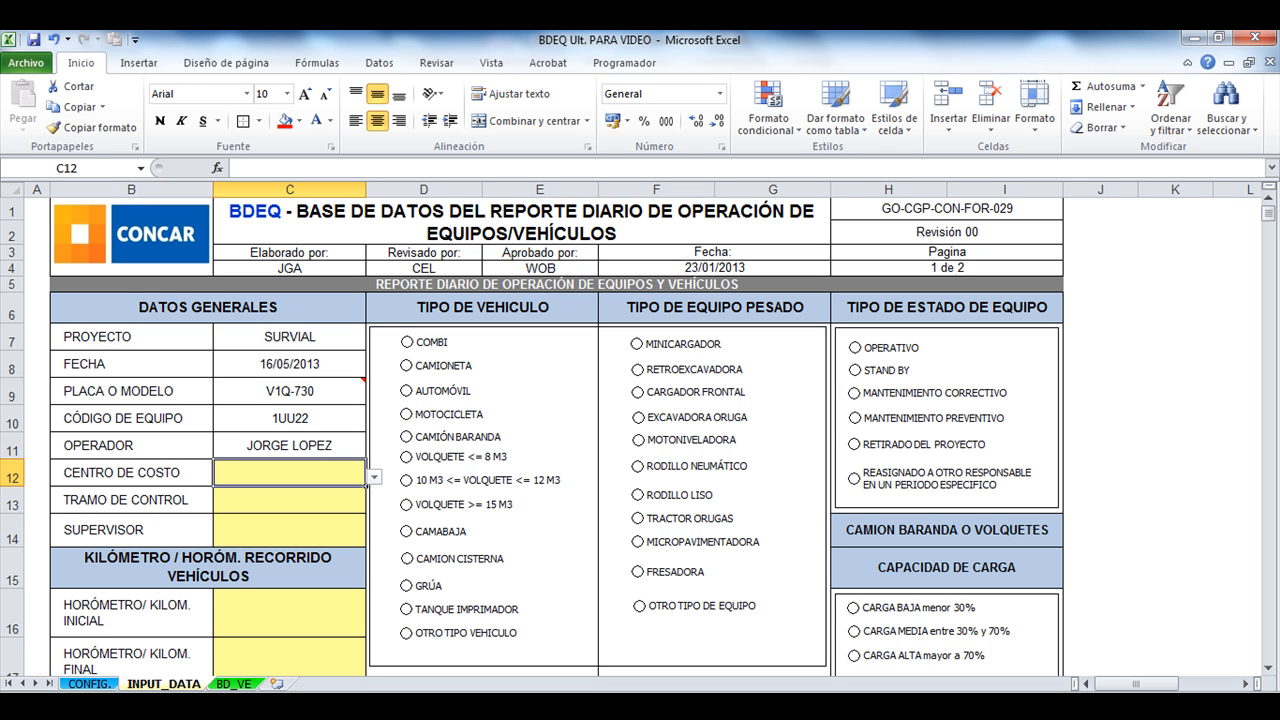
{"action": "left_click", "coordinate": [374, 477]}
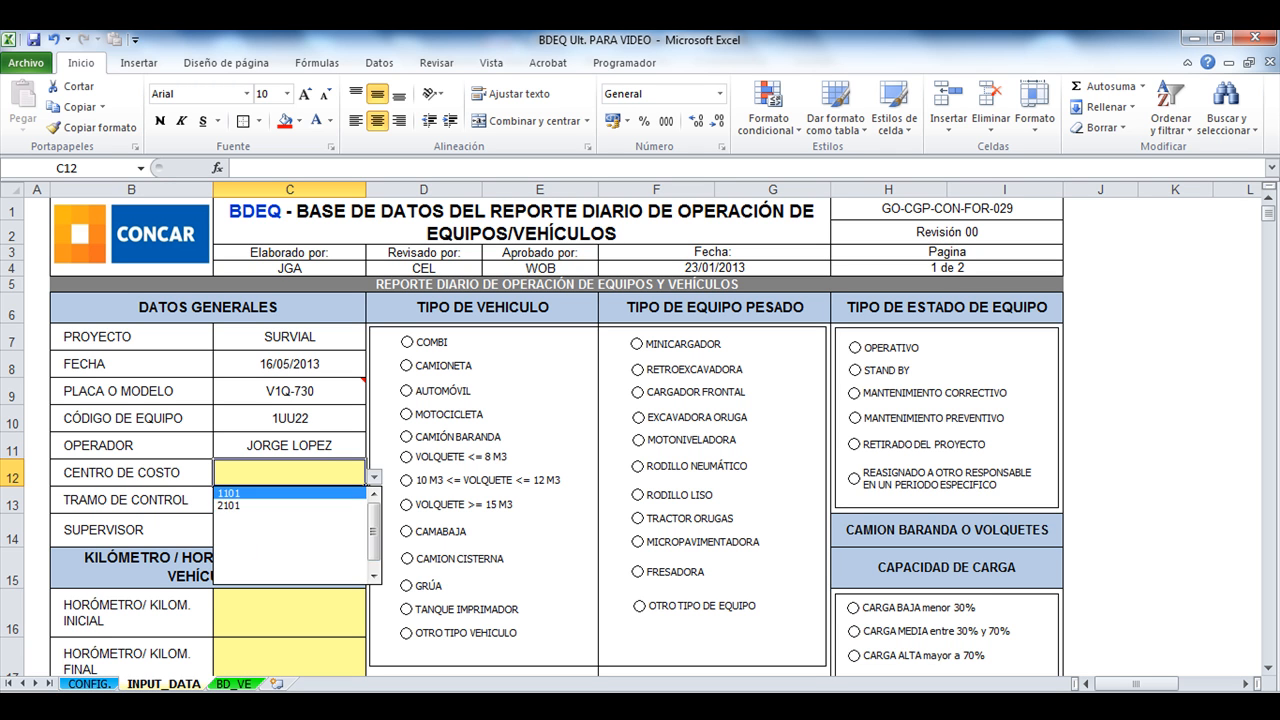
{"action": "left_click", "coordinate": [270, 493]}
Set TRAMO DE CONTROL to 2 and choose the first listed supervisor
{"action": "left_click", "coordinate": [290, 500]}
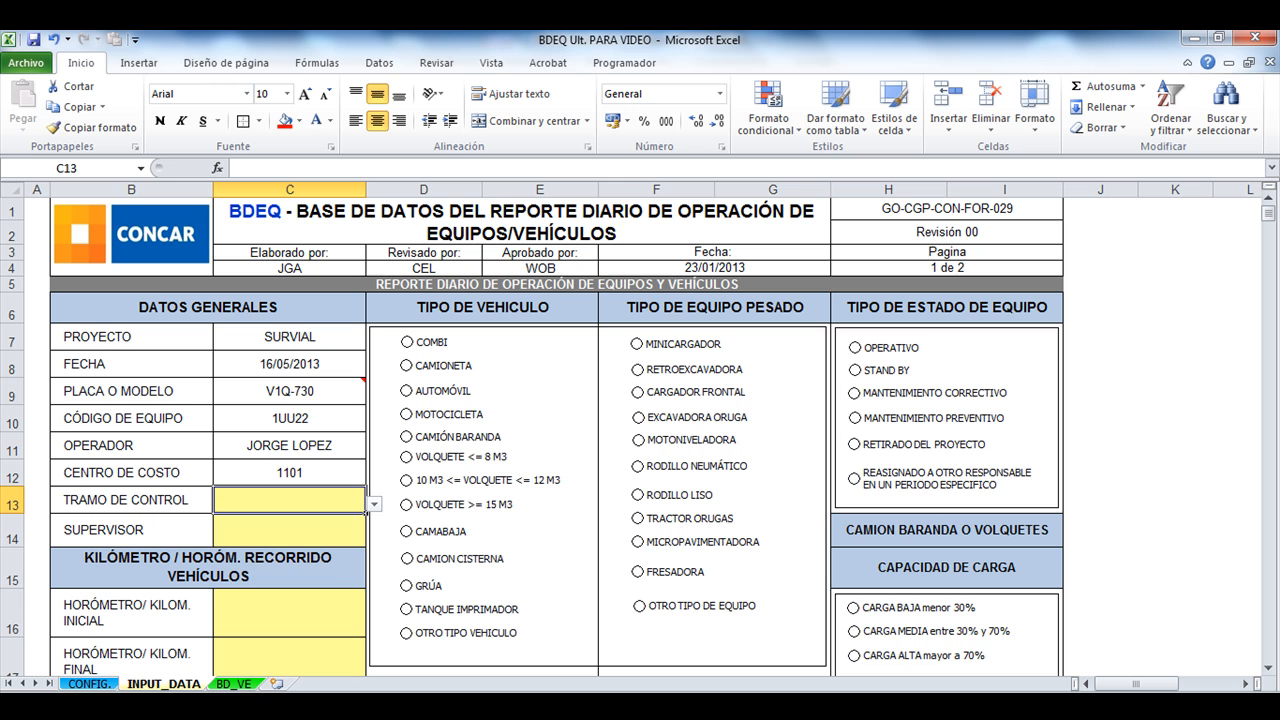
{"action": "left_click", "coordinate": [374, 504]}
{"action": "left_click", "coordinate": [270, 533]}
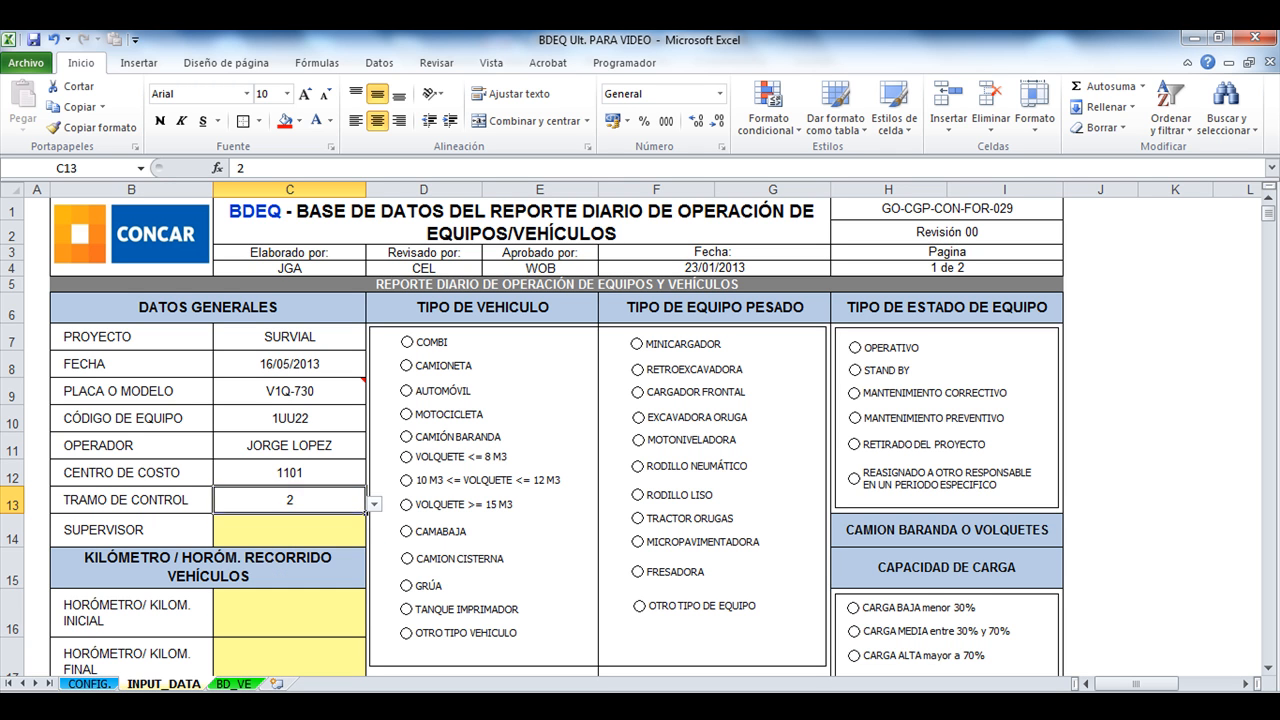
{"action": "left_click", "coordinate": [290, 530]}
{"action": "left_click", "coordinate": [374, 538]}
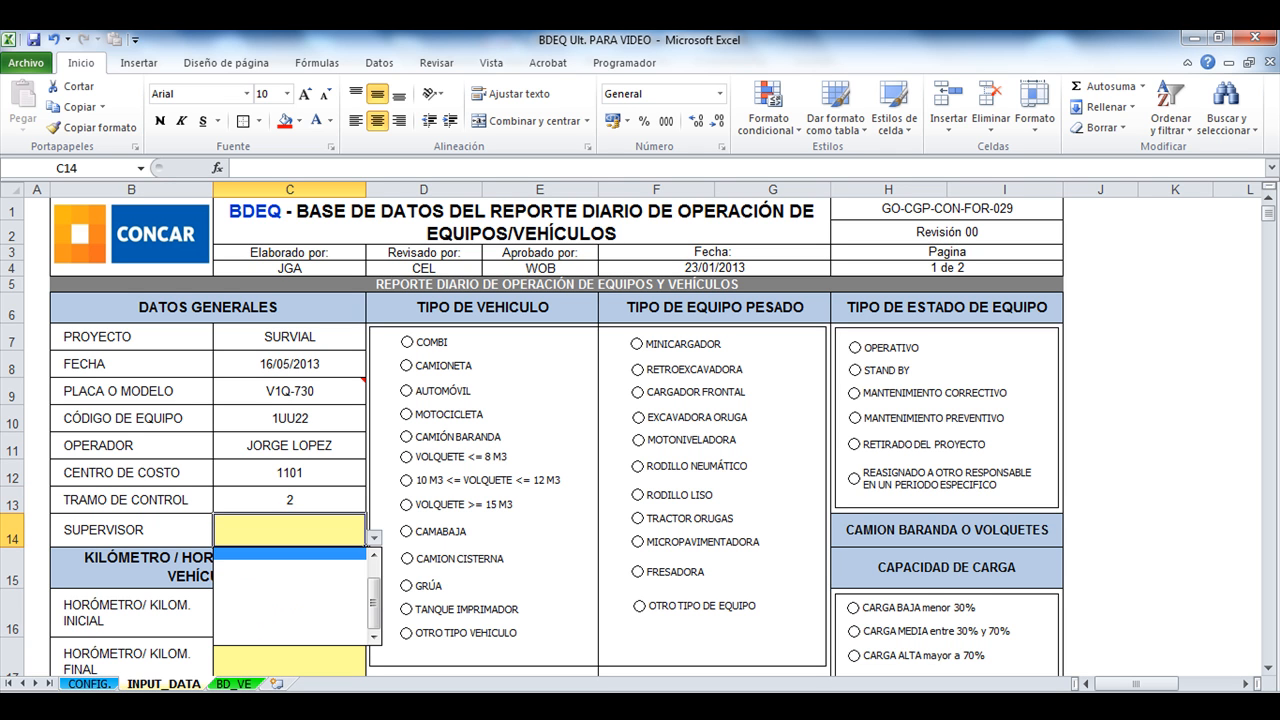
{"action": "left_click", "coordinate": [270, 553]}
Select COMBI as the vehicle type and OPERATIVO as the equipment status
{"action": "scroll", "coordinate": [290, 500], "scroll_direction": "down", "scroll_amount": 1}
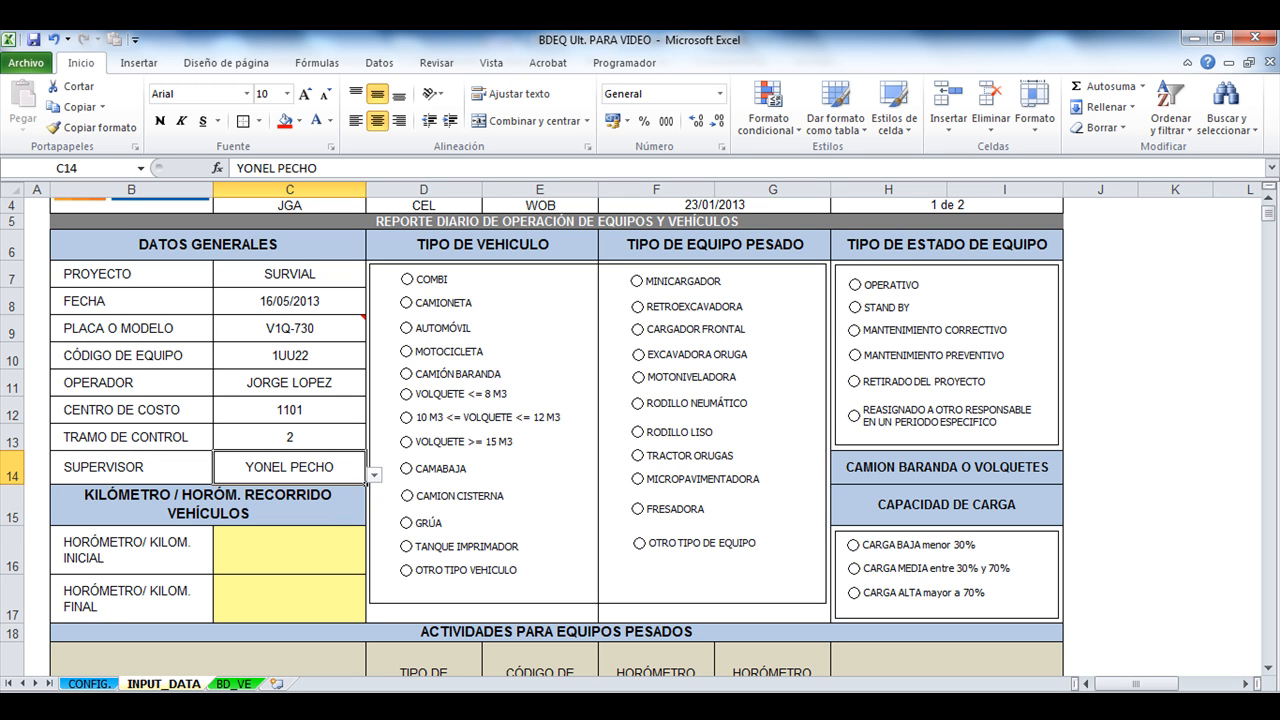
{"action": "left_click", "coordinate": [407, 280]}
{"action": "left_click", "coordinate": [855, 285]}
Enter 1000 as the initial and 2000 as the final hour meter/kilometer reading of the vehicle
{"action": "left_click", "coordinate": [289, 550]}
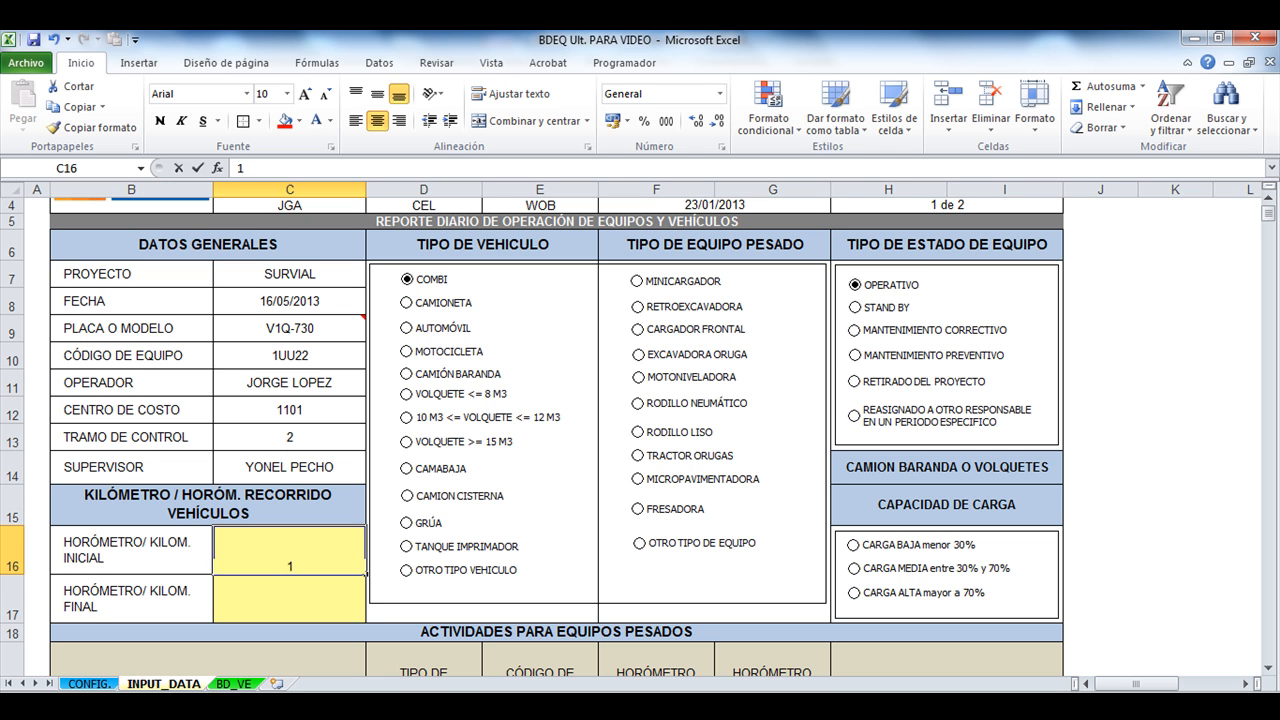
{"action": "type", "text": "1000"}
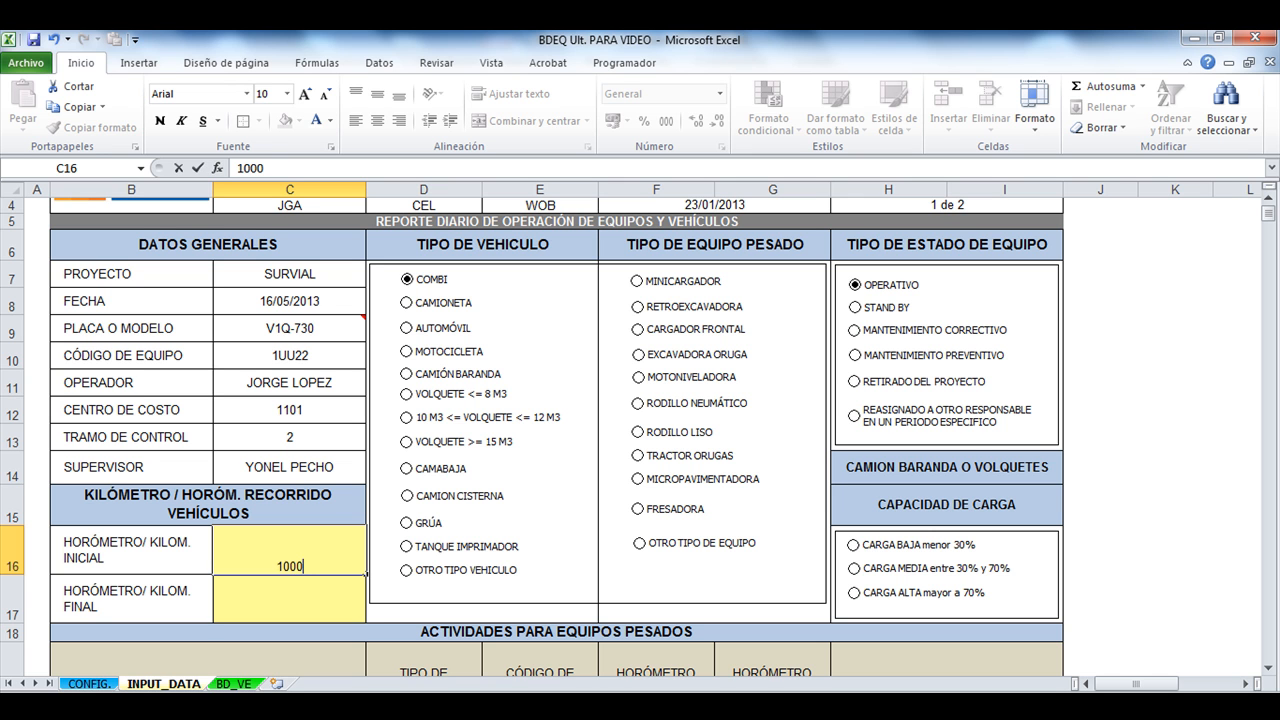
{"action": "key", "text": "Return"}
{"action": "type", "text": "2000"}
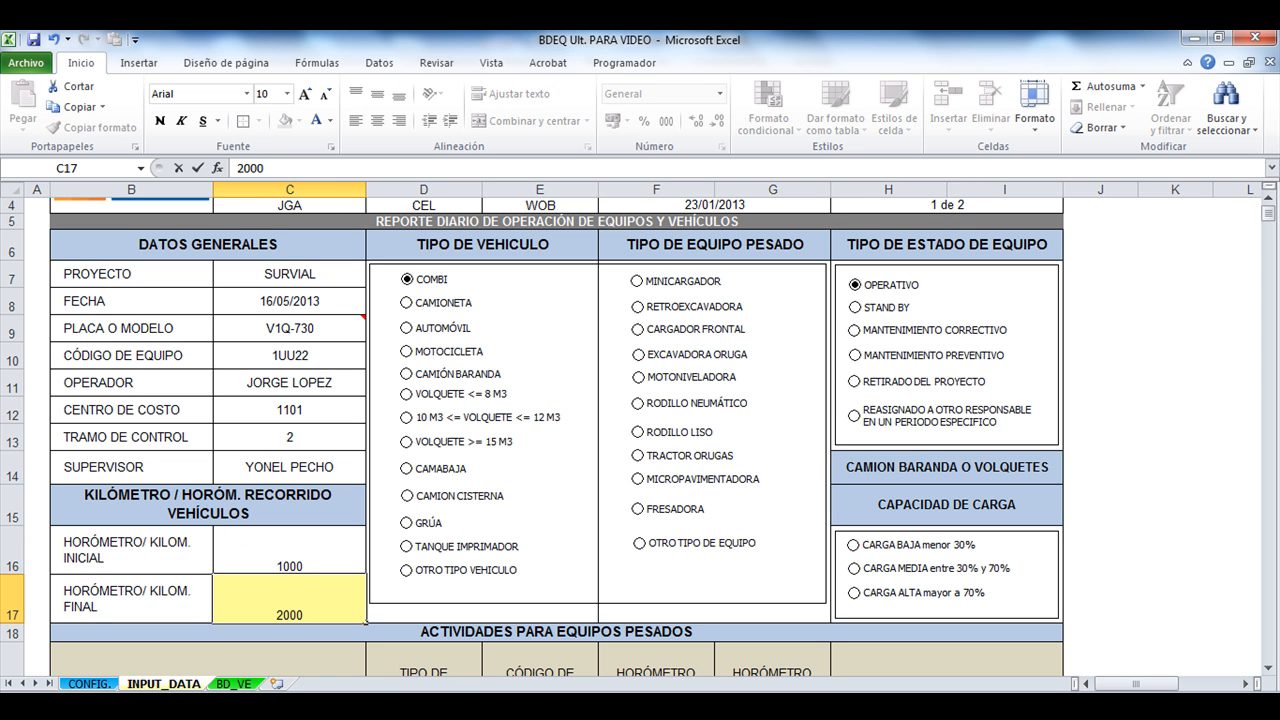
{"action": "key", "text": "Return"}
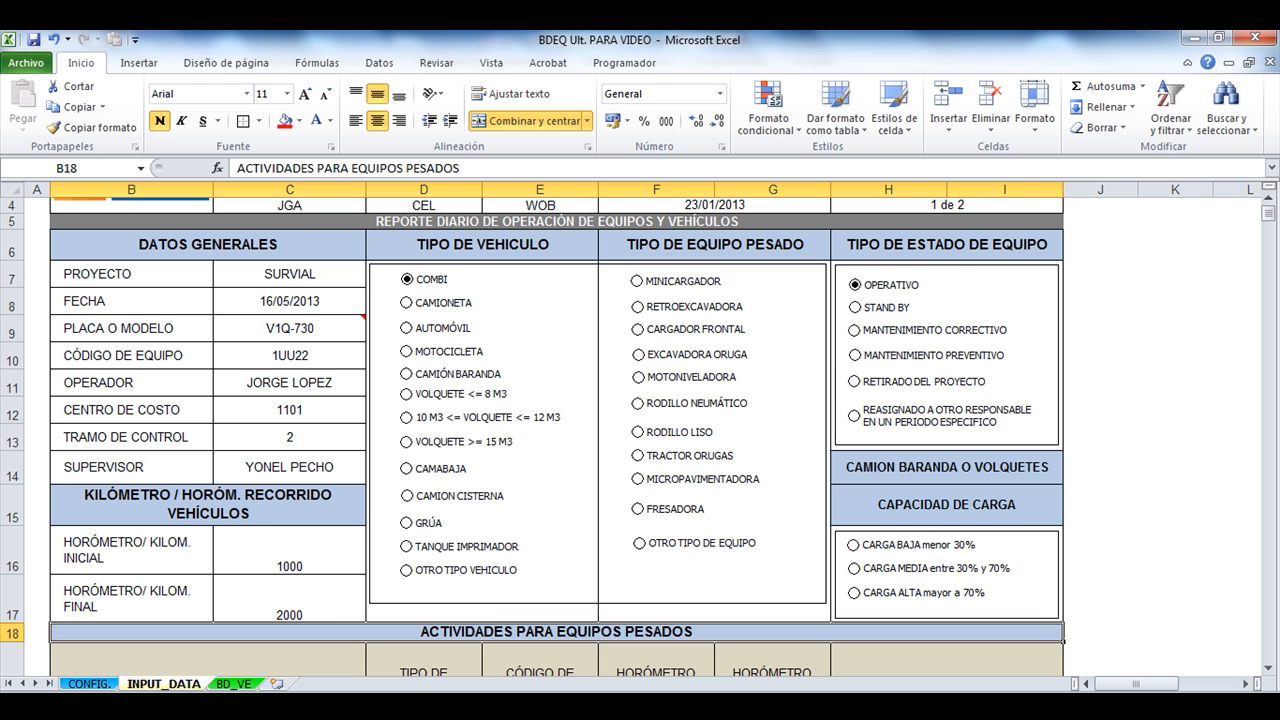
Review the general data, vehicle and equipment type options, and the heavy equipment activities table of the report
{"action": "scroll", "coordinate": [640, 430], "scroll_direction": "down", "scroll_amount": 2}
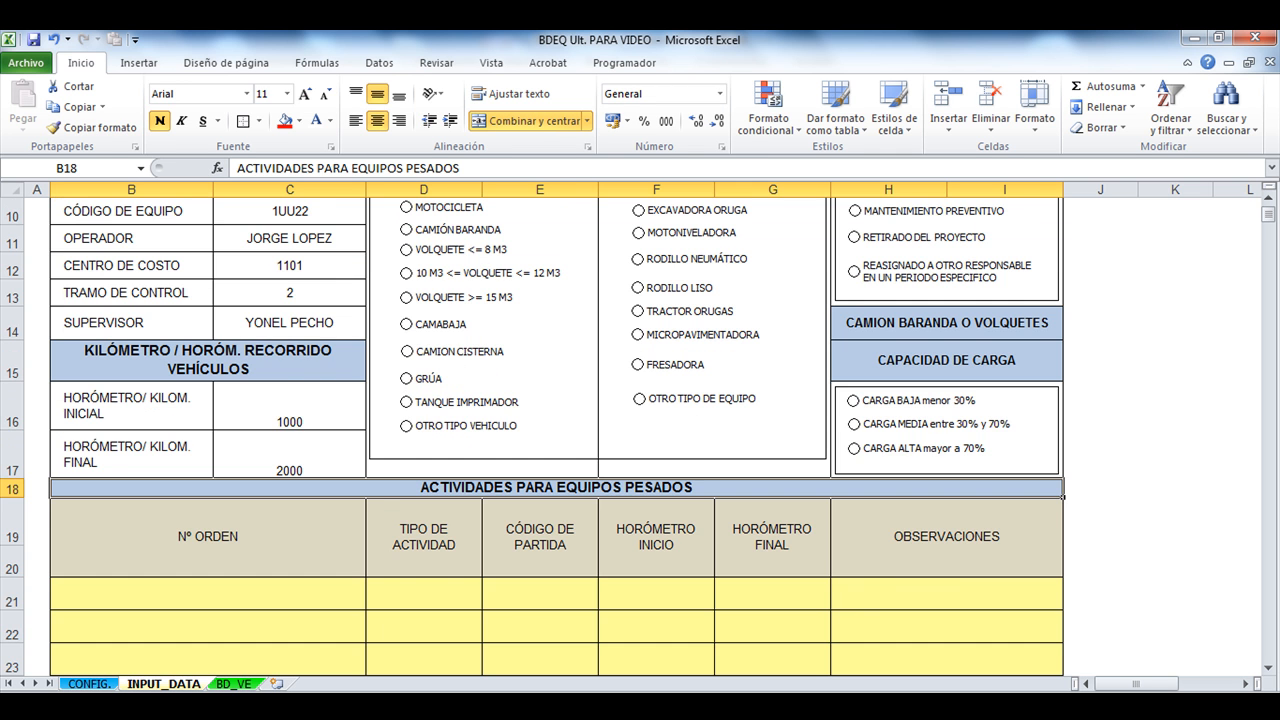
{"action": "scroll", "coordinate": [640, 430], "scroll_direction": "down", "scroll_amount": 4}
{"action": "scroll", "coordinate": [557, 437], "scroll_direction": "up", "scroll_amount": 3}
{"action": "scroll", "coordinate": [557, 437], "scroll_direction": "up", "scroll_amount": 1}
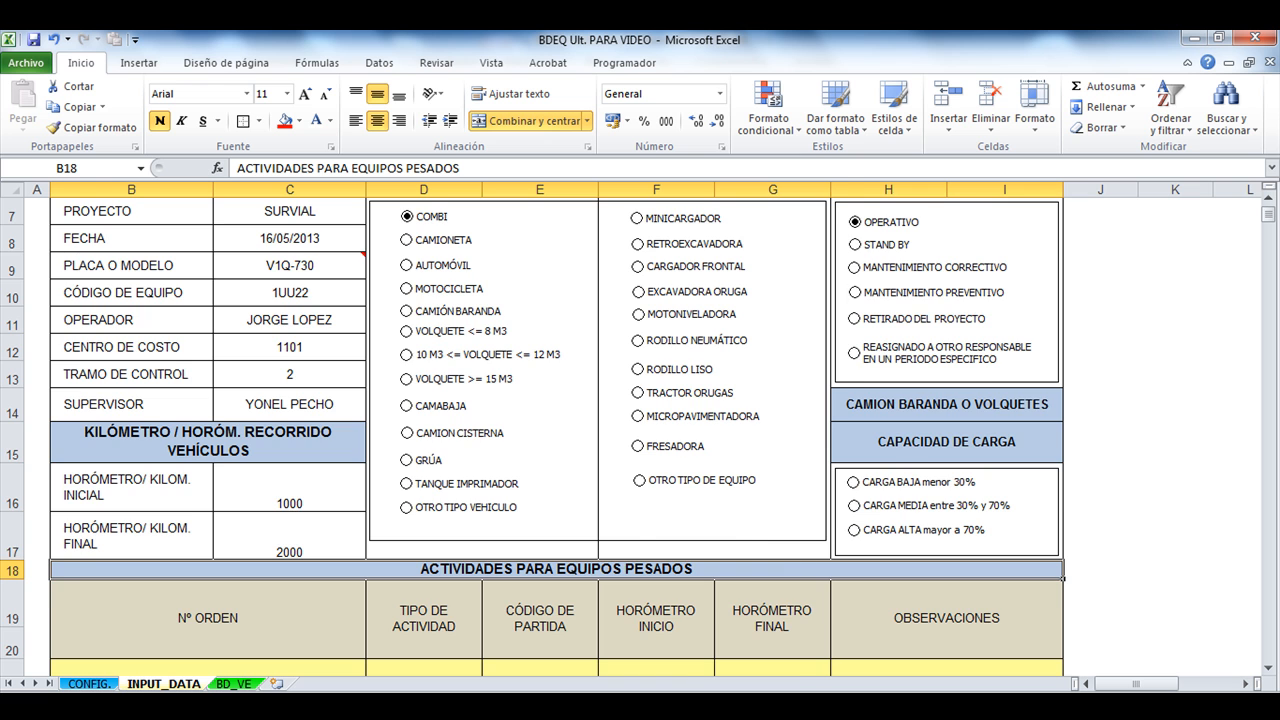
{"action": "scroll", "coordinate": [640, 430], "scroll_direction": "up", "scroll_amount": 1}
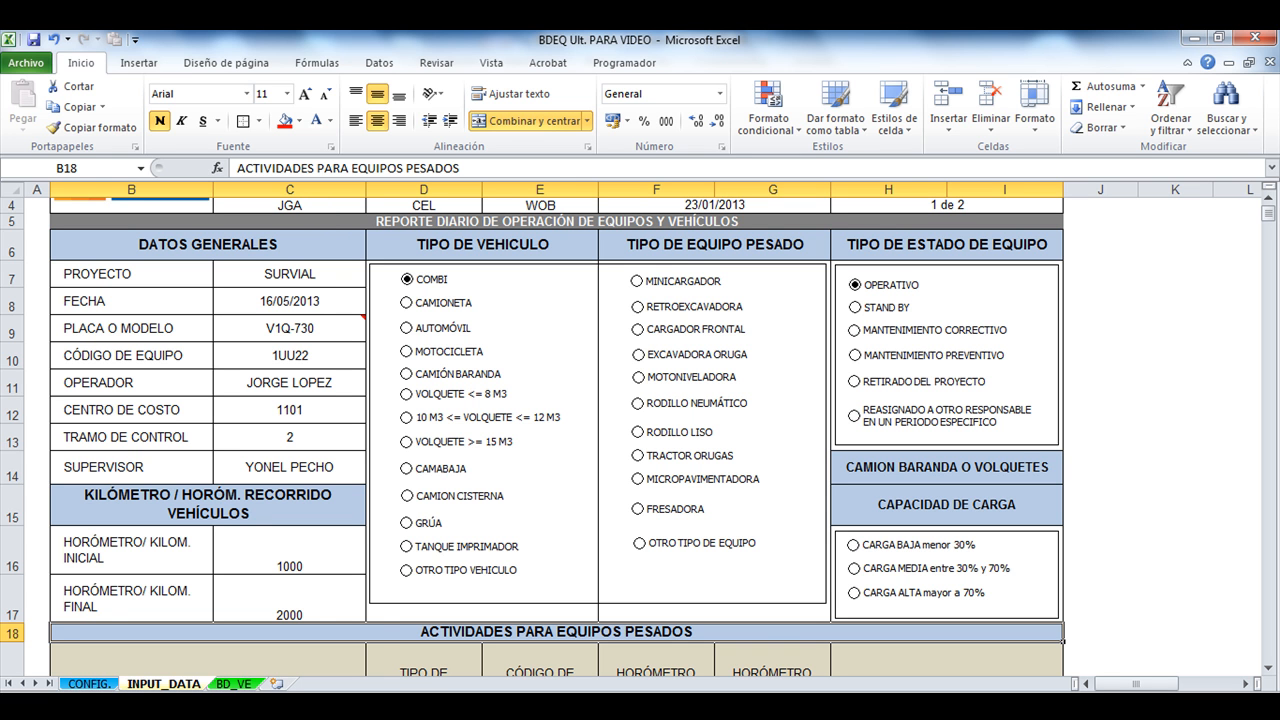
{"action": "scroll", "coordinate": [640, 430], "scroll_direction": "down", "scroll_amount": 2}
{"action": "scroll", "coordinate": [640, 430], "scroll_direction": "down", "scroll_amount": 2}
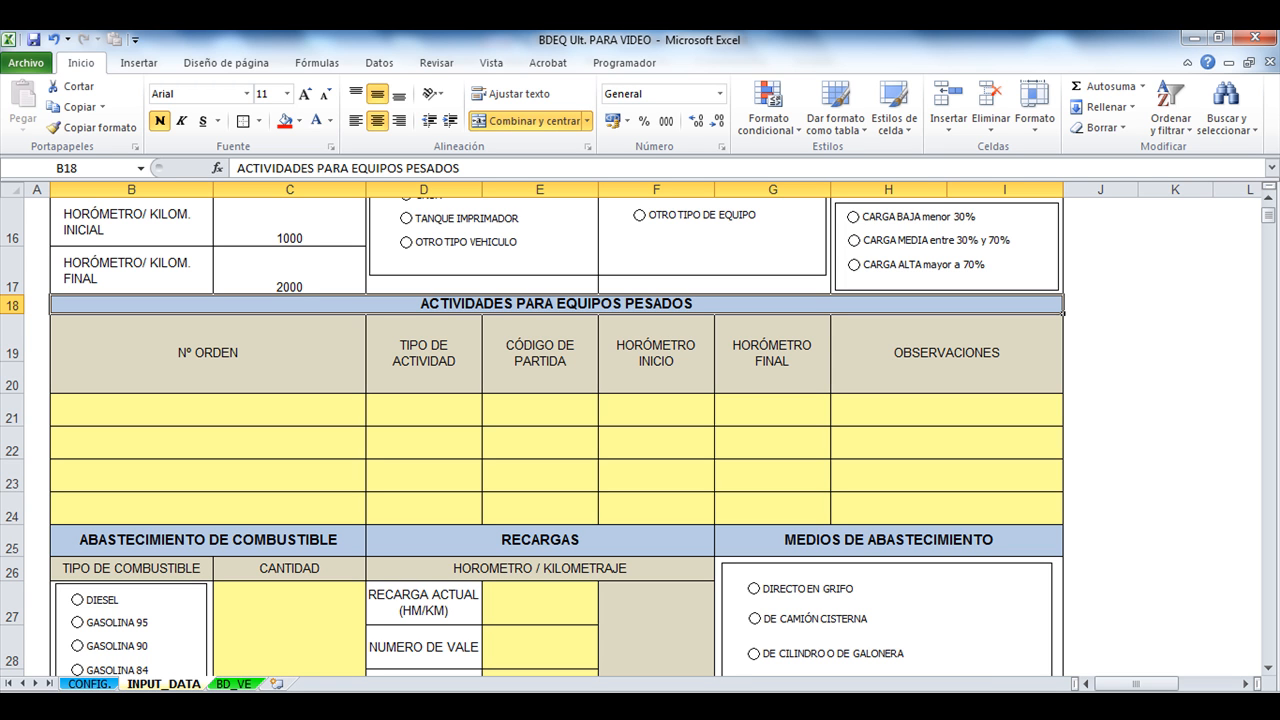
{"action": "scroll", "coordinate": [640, 430], "scroll_direction": "up", "scroll_amount": 5}
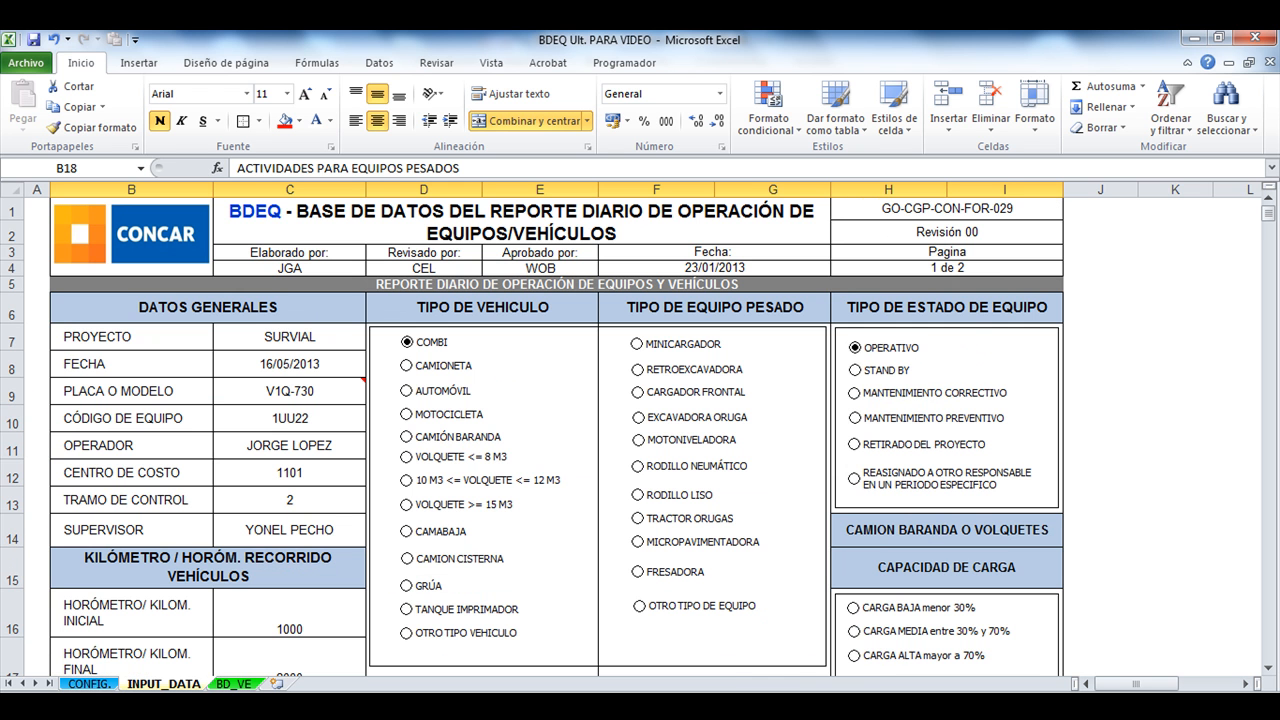
{"action": "scroll", "coordinate": [640, 430], "scroll_direction": "down", "scroll_amount": 4}
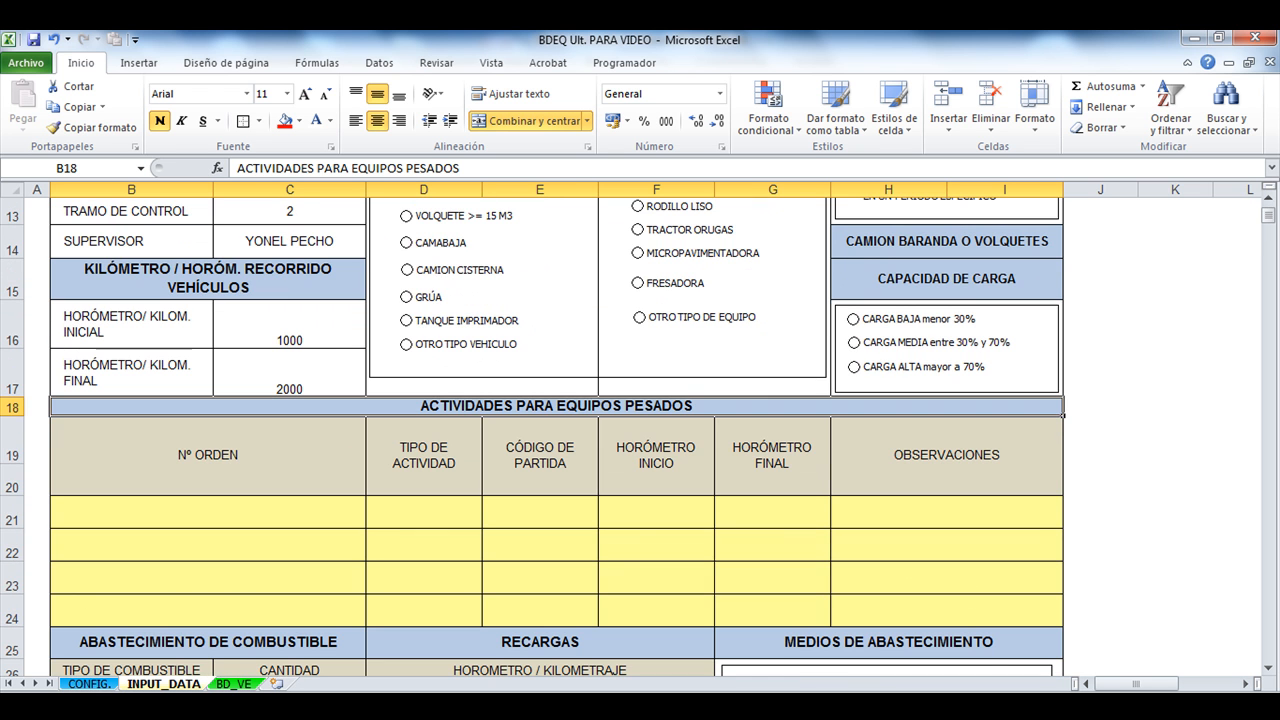
{"action": "scroll", "coordinate": [640, 430], "scroll_direction": "up", "scroll_amount": 4}
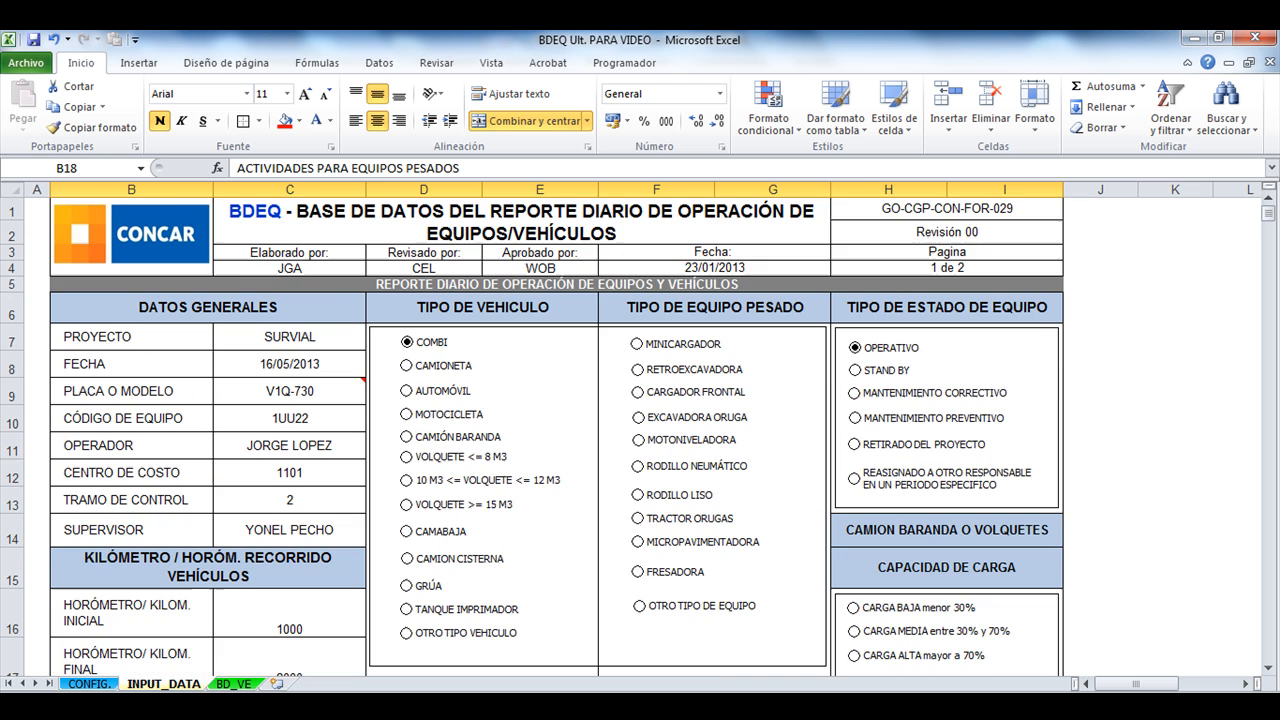
{"action": "scroll", "coordinate": [640, 430], "scroll_direction": "down", "scroll_amount": 5}
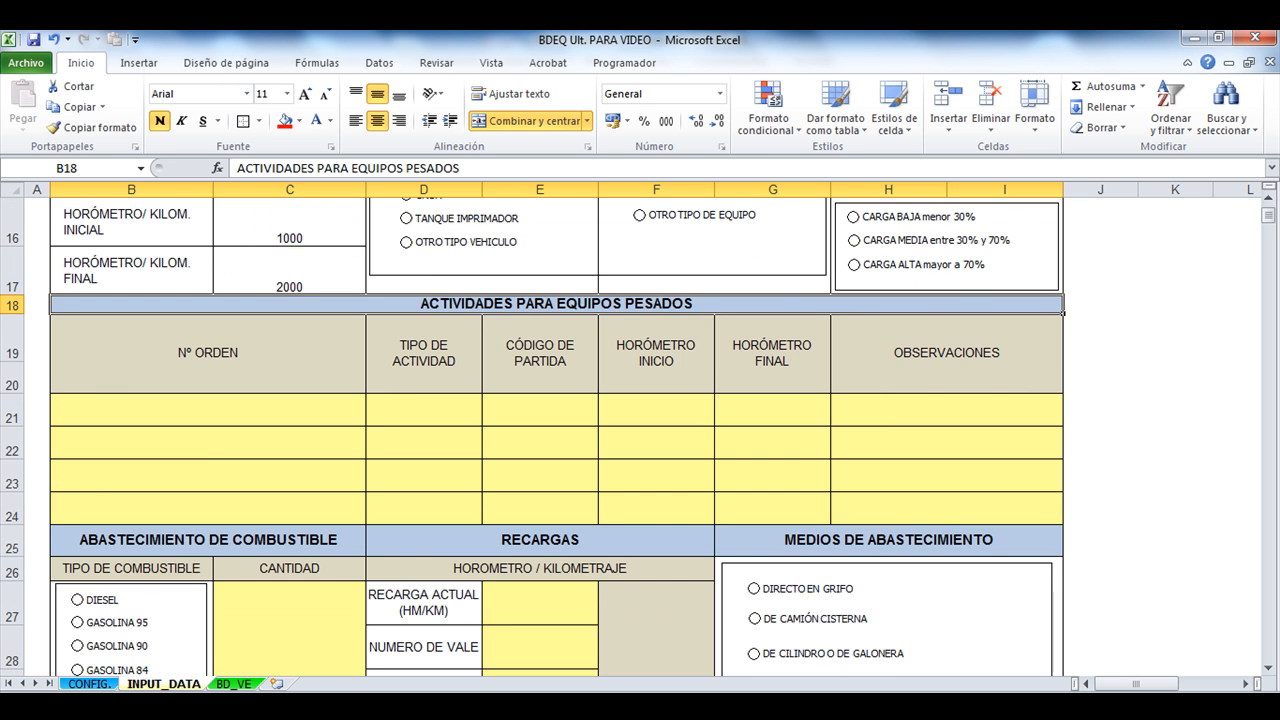
Select DIESEL as the fuel type and enter 5 as the supplied fuel quantity
{"action": "scroll", "coordinate": [640, 430], "scroll_direction": "down", "scroll_amount": 1}
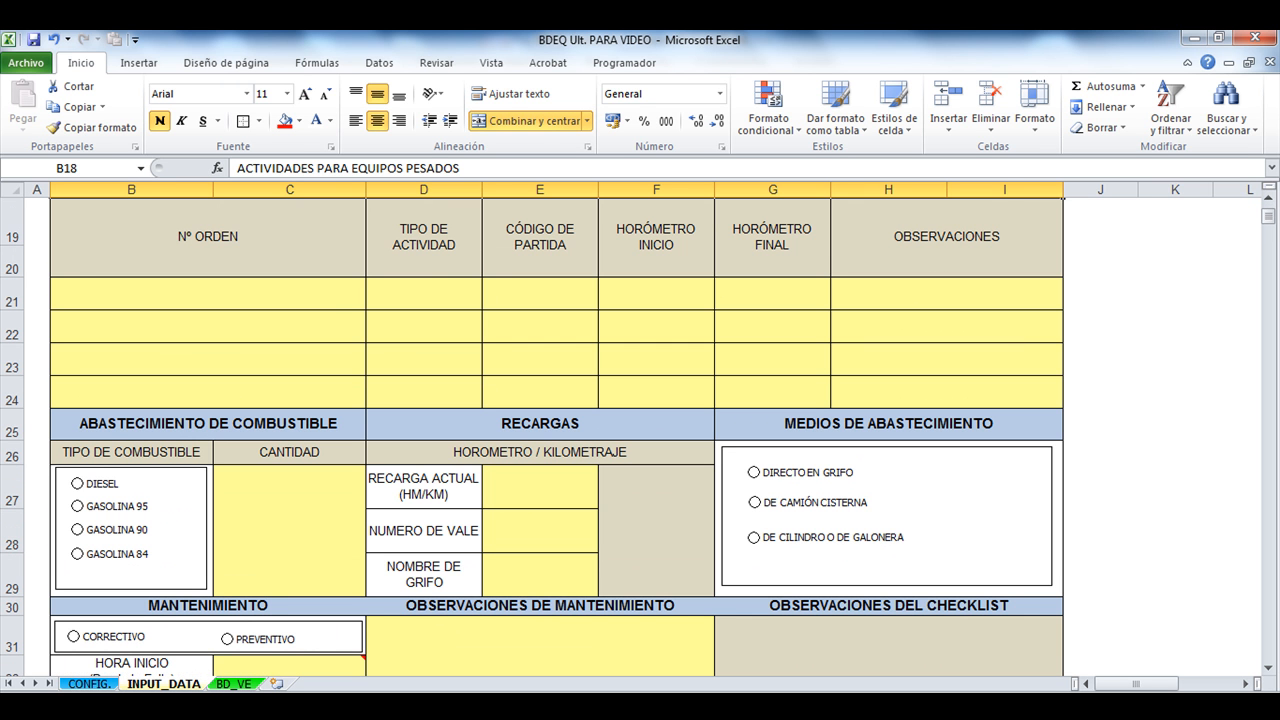
{"action": "left_click", "coordinate": [78, 484]}
{"action": "left_click", "coordinate": [289, 530]}
{"action": "mouse_move", "coordinate": [373, 706]}
{"action": "type", "text": "5"}
{"action": "key", "text": "Return"}
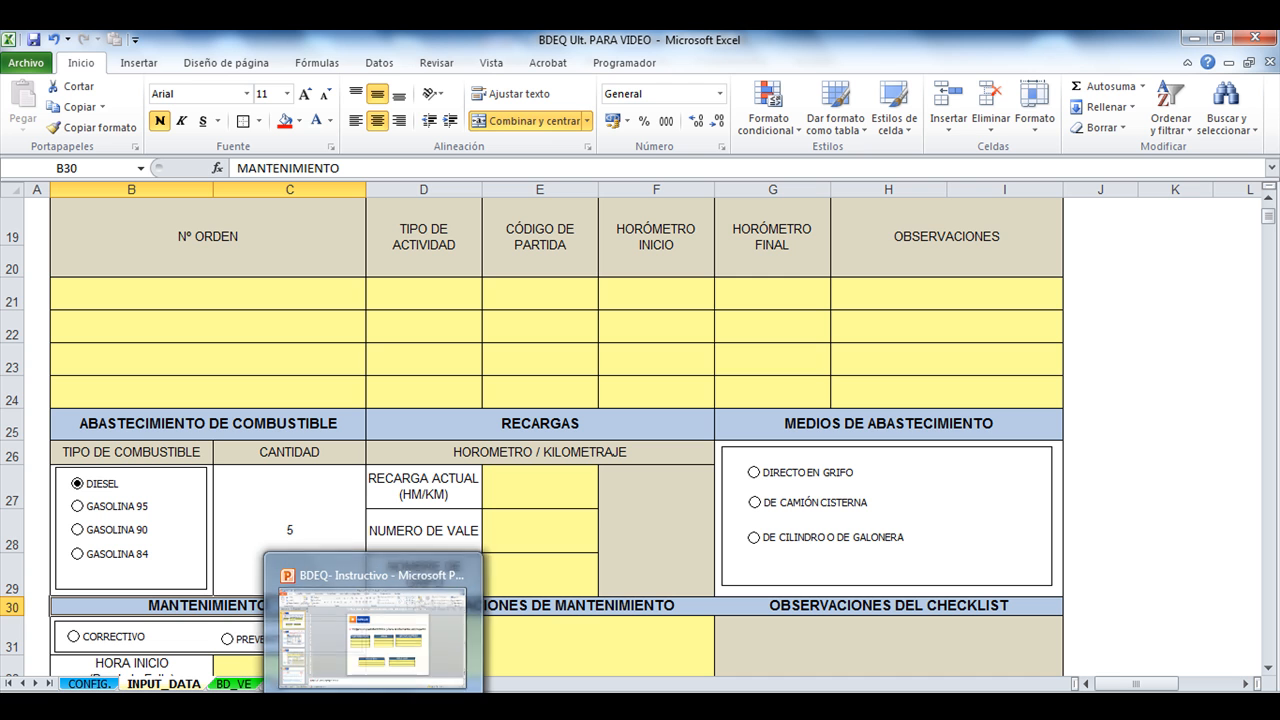
Select the RECARGA ACTUAL entry cell and check the vehicle's initial and final hour meter/kilometer readings
{"action": "left_click", "coordinate": [540, 487]}
{"action": "scroll", "coordinate": [540, 487], "scroll_direction": "down", "scroll_amount": 1}
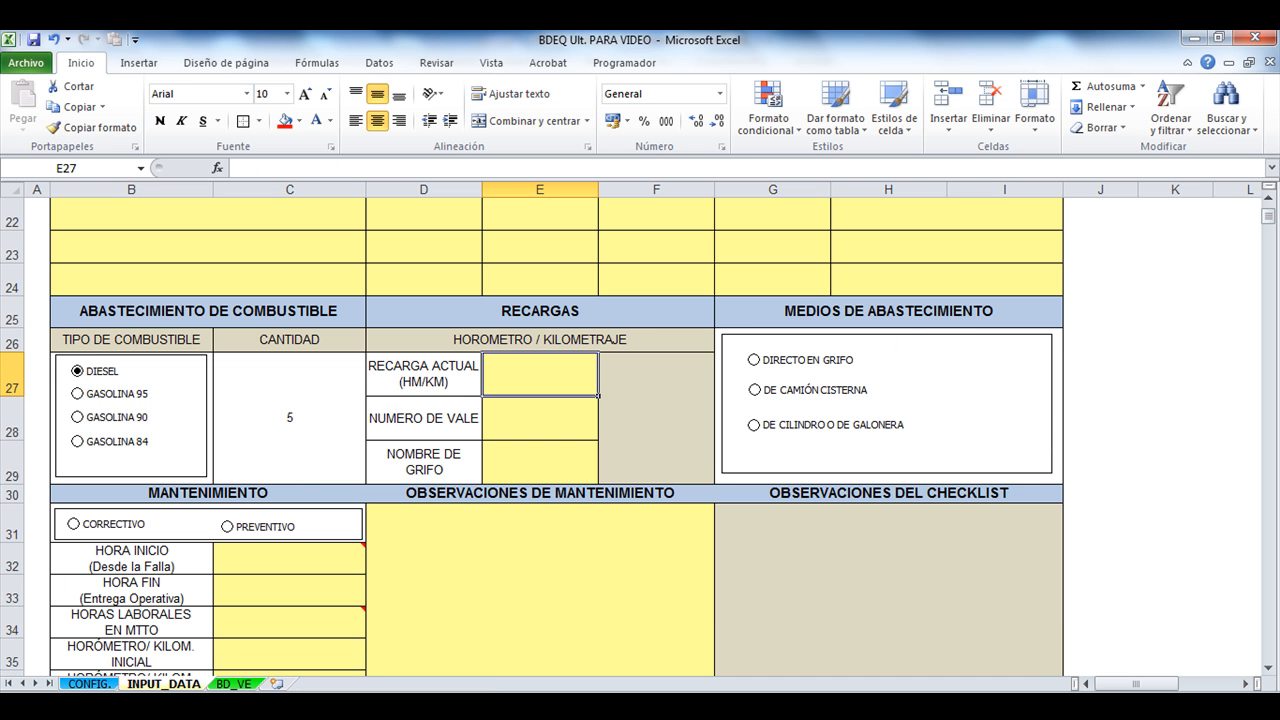
{"action": "scroll", "coordinate": [557, 436], "scroll_direction": "up", "scroll_amount": 3}
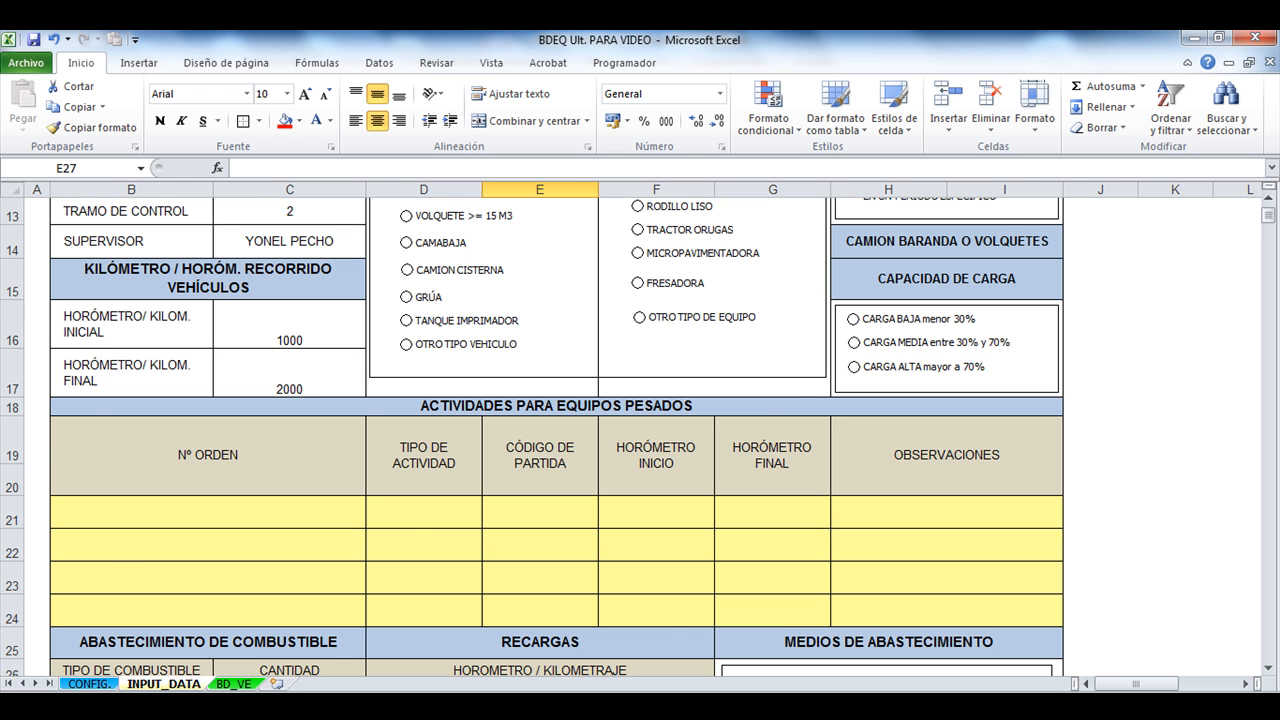
{"action": "scroll", "coordinate": [557, 436], "scroll_direction": "down", "scroll_amount": 3}
{"action": "scroll", "coordinate": [557, 436], "scroll_direction": "up", "scroll_amount": 4}
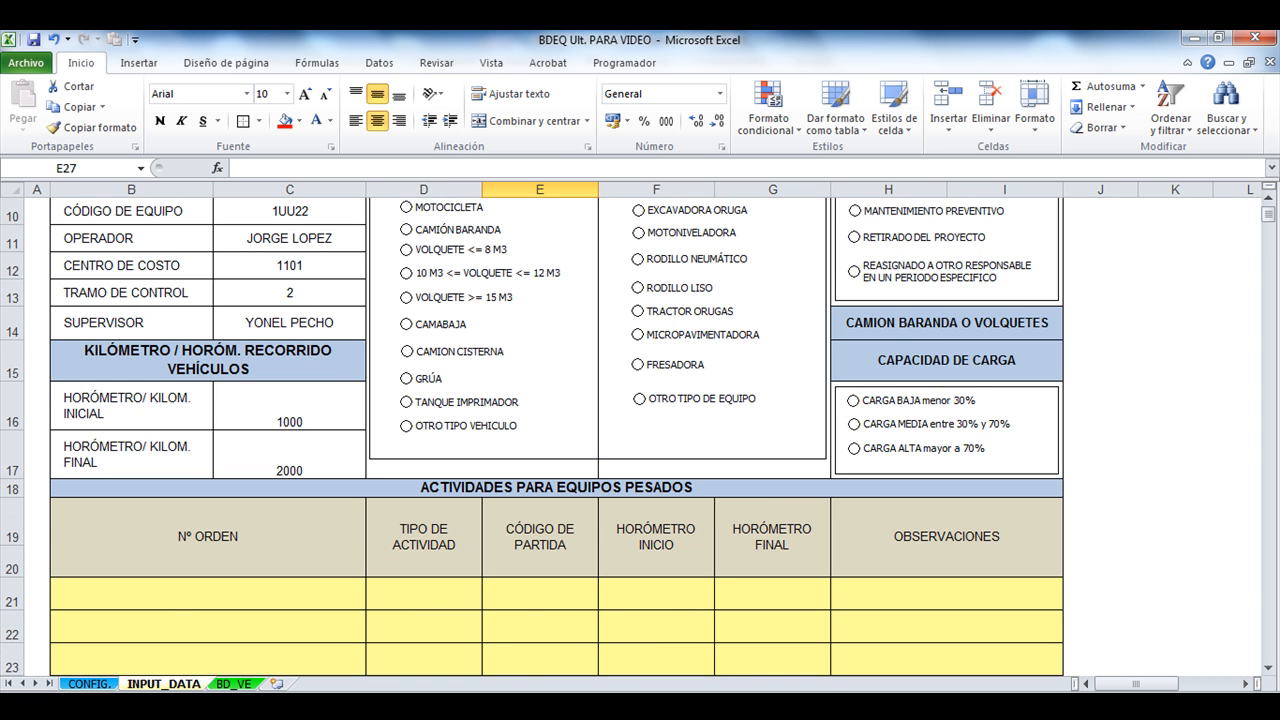
{"action": "scroll", "coordinate": [557, 436], "scroll_direction": "down", "scroll_amount": 9}
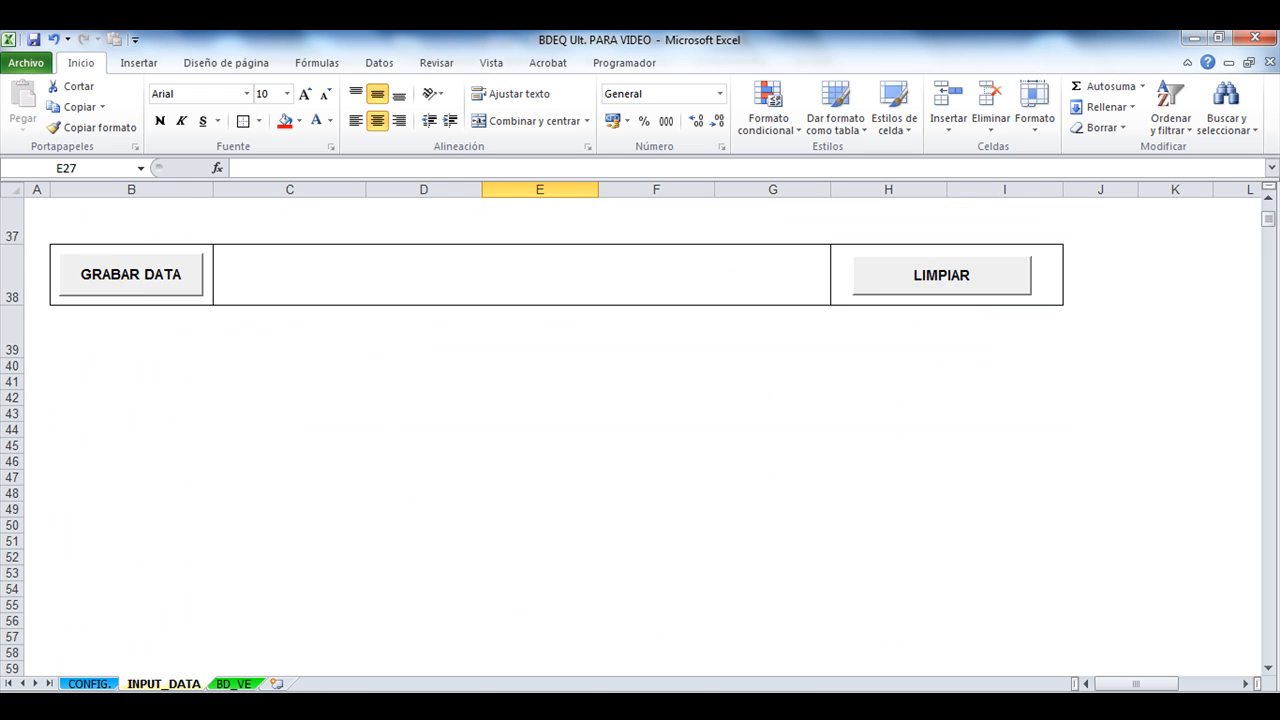
{"action": "scroll", "coordinate": [557, 436], "scroll_direction": "up", "scroll_amount": 3}
{"action": "scroll", "coordinate": [557, 436], "scroll_direction": "up", "scroll_amount": 4}
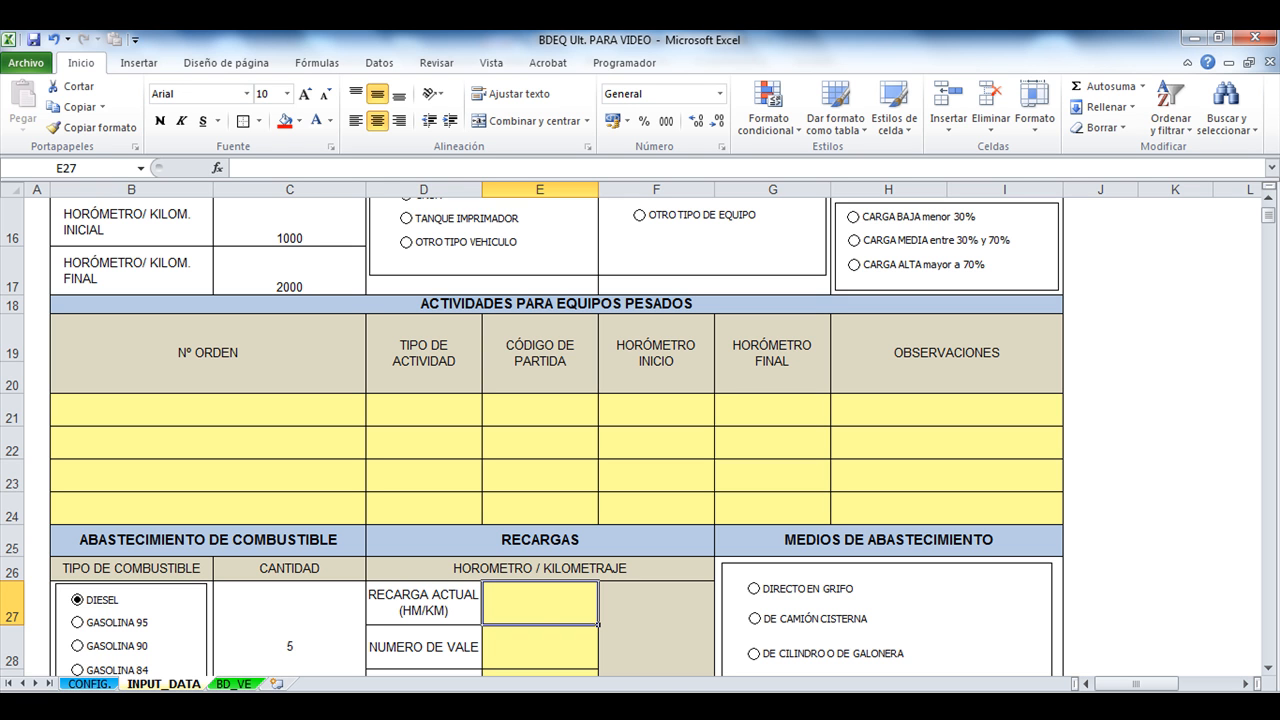
Try to enter 900 as the RECARGA ACTUAL hour meter/kilometer reading
{"action": "type", "text": "900"}
{"action": "key", "text": "Return"}
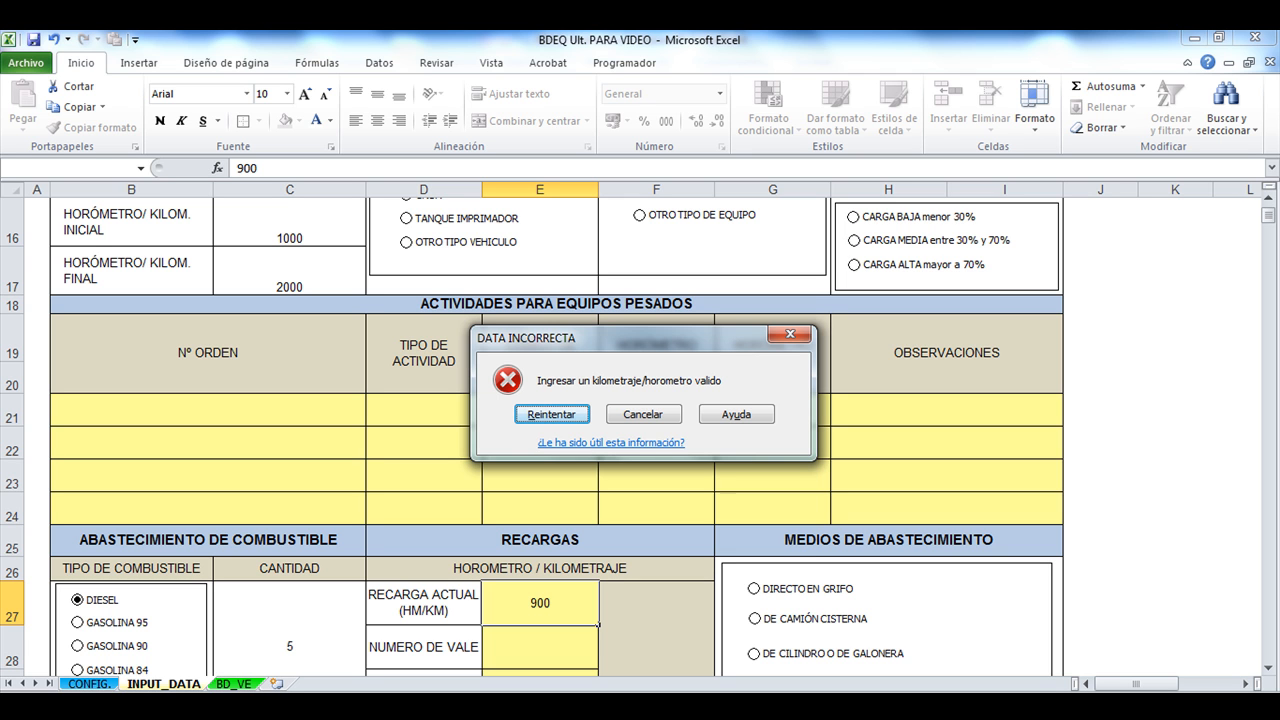
{"action": "left_click", "coordinate": [643, 414]}
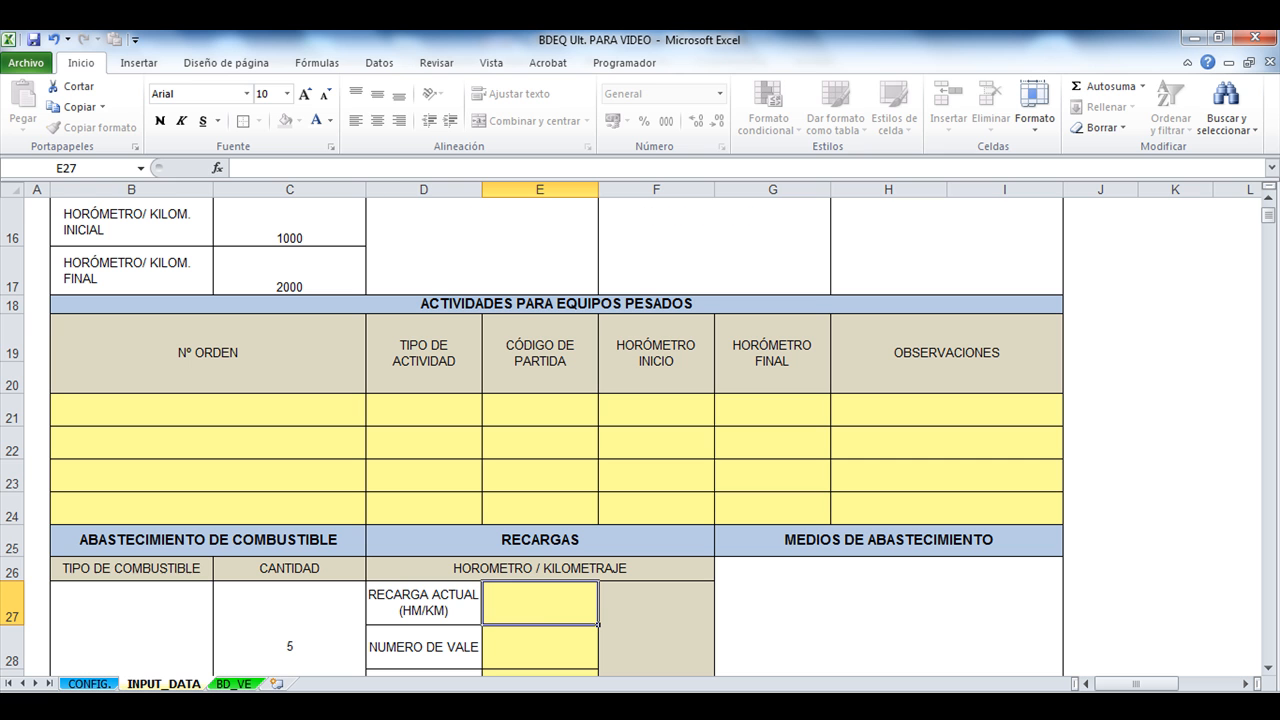
Enter 1500 as the RECARGA ACTUAL reading and 52 as the NUMERO DE VALE
{"action": "type", "text": "1500"}
{"action": "key", "text": "Return"}
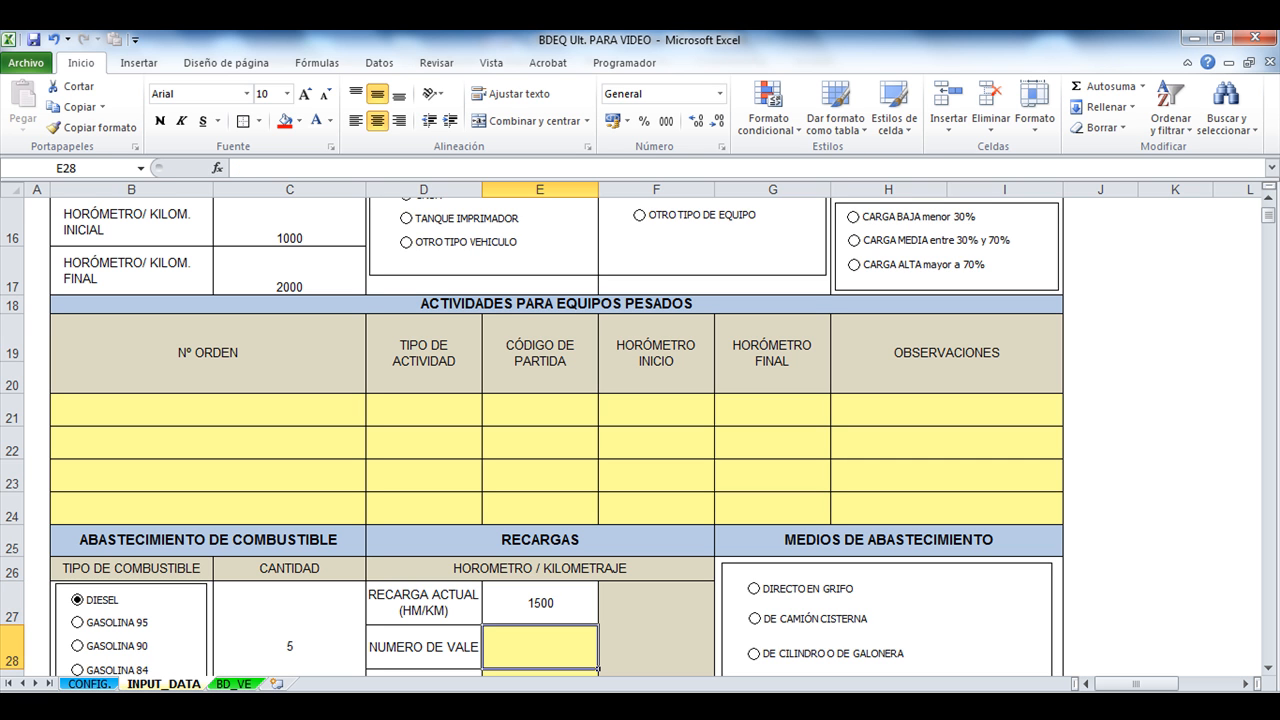
{"action": "scroll", "coordinate": [556, 430], "scroll_direction": "down", "scroll_amount": 1}
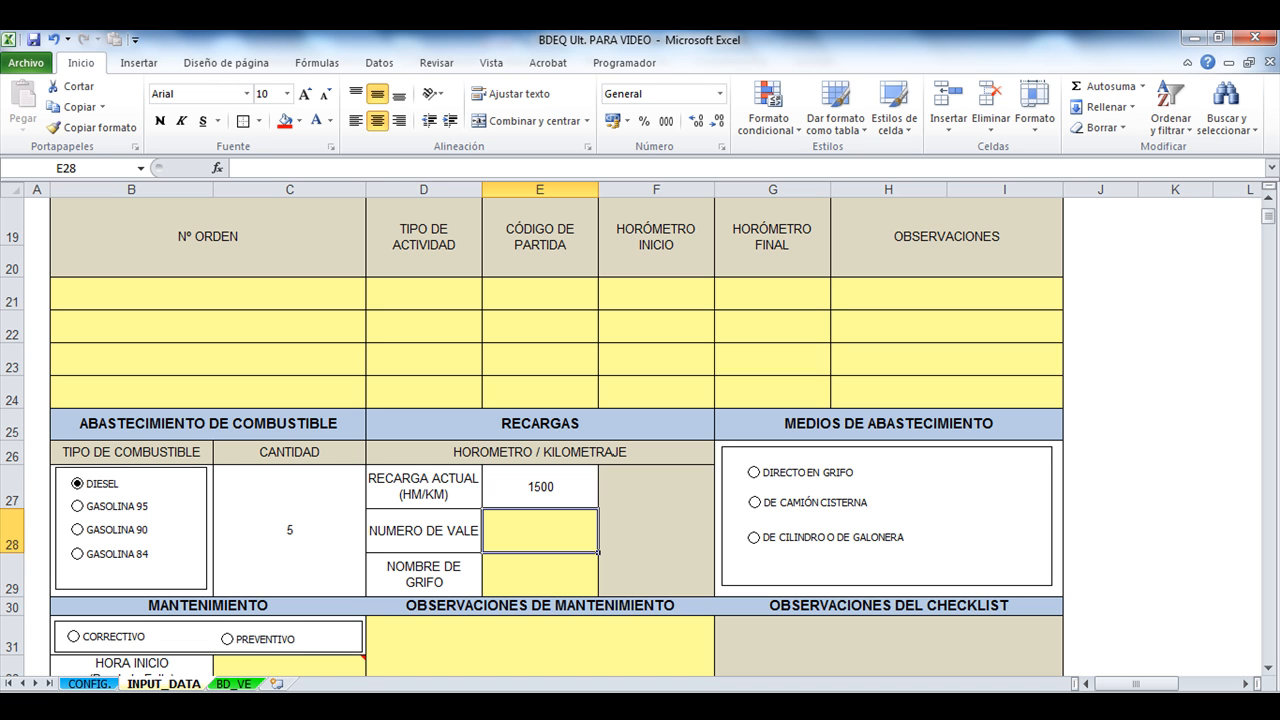
{"action": "type", "text": "52"}
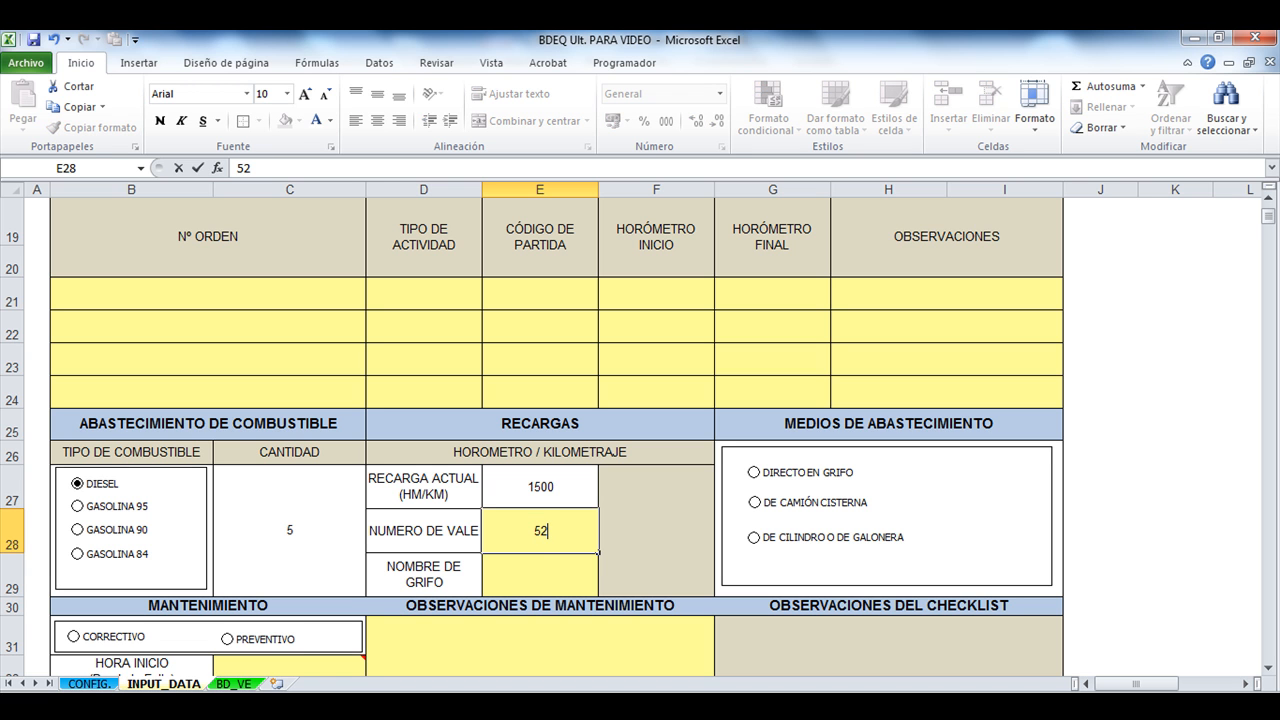
{"action": "key", "text": "Return"}
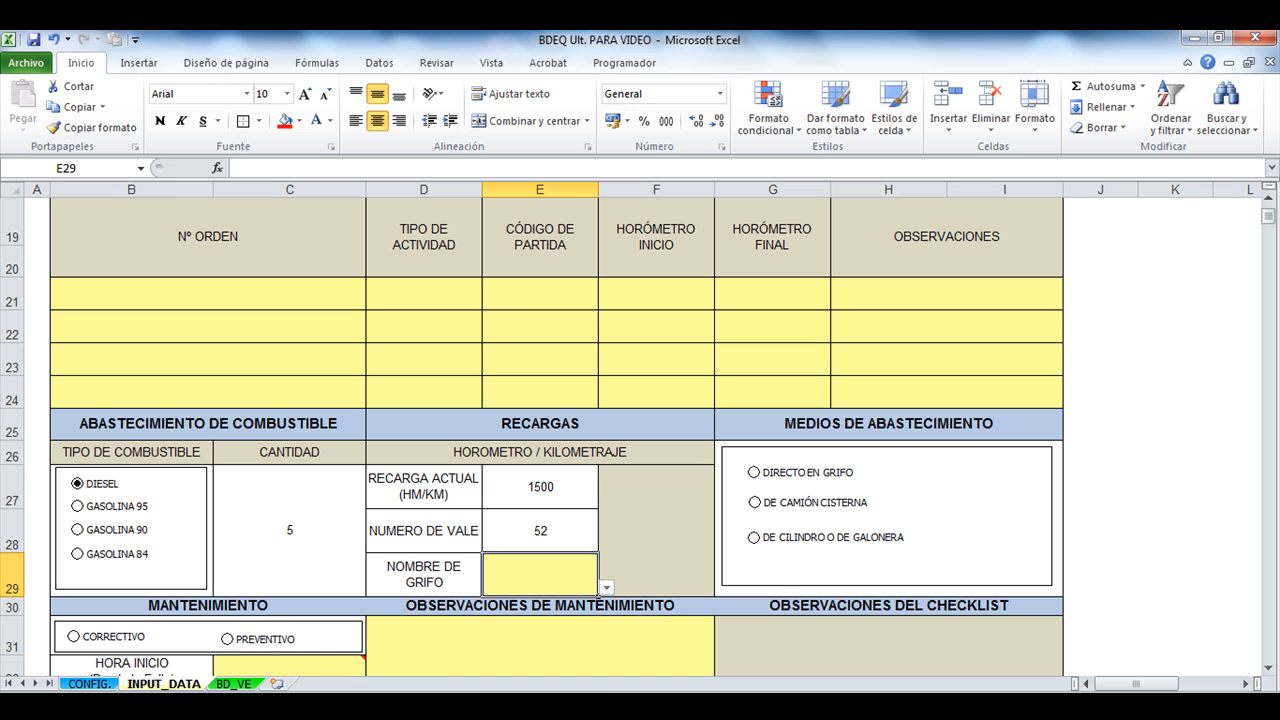
Choose SAN ANDRES as the fuel station and DIRECTO EN GRIFO as the means of supply
{"action": "left_click", "coordinate": [606, 587]}
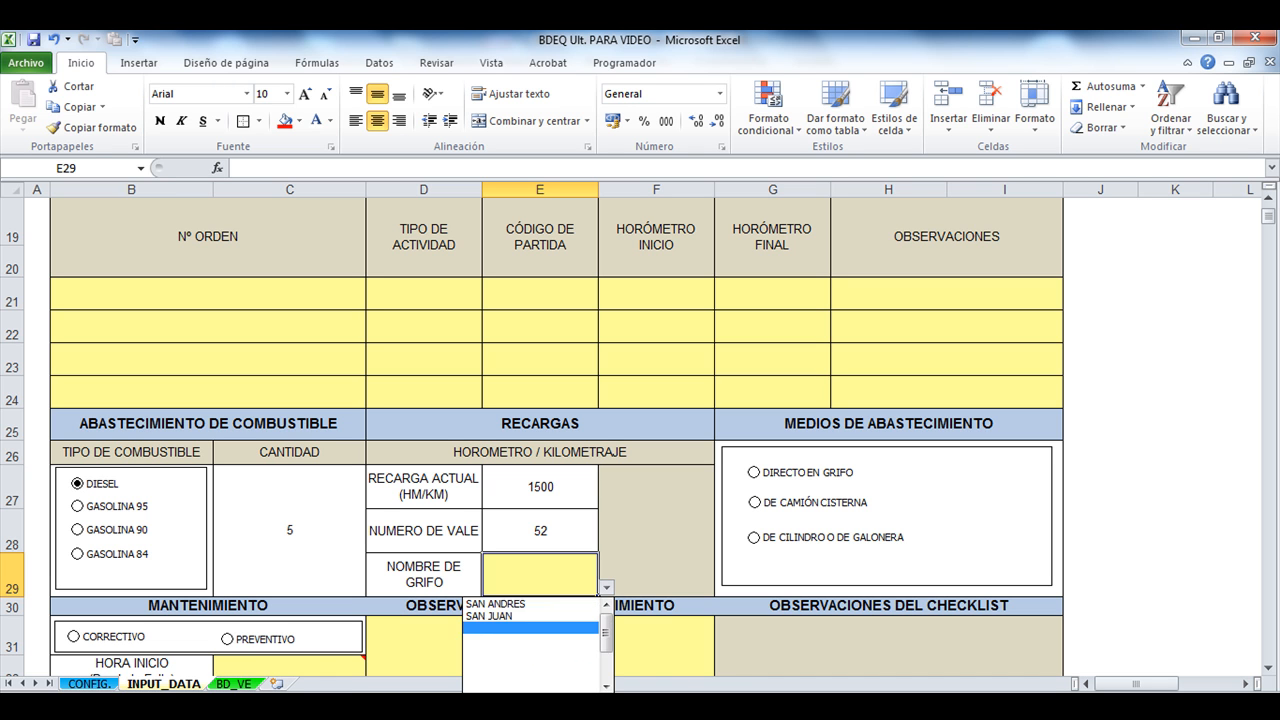
{"action": "key", "text": "Return"}
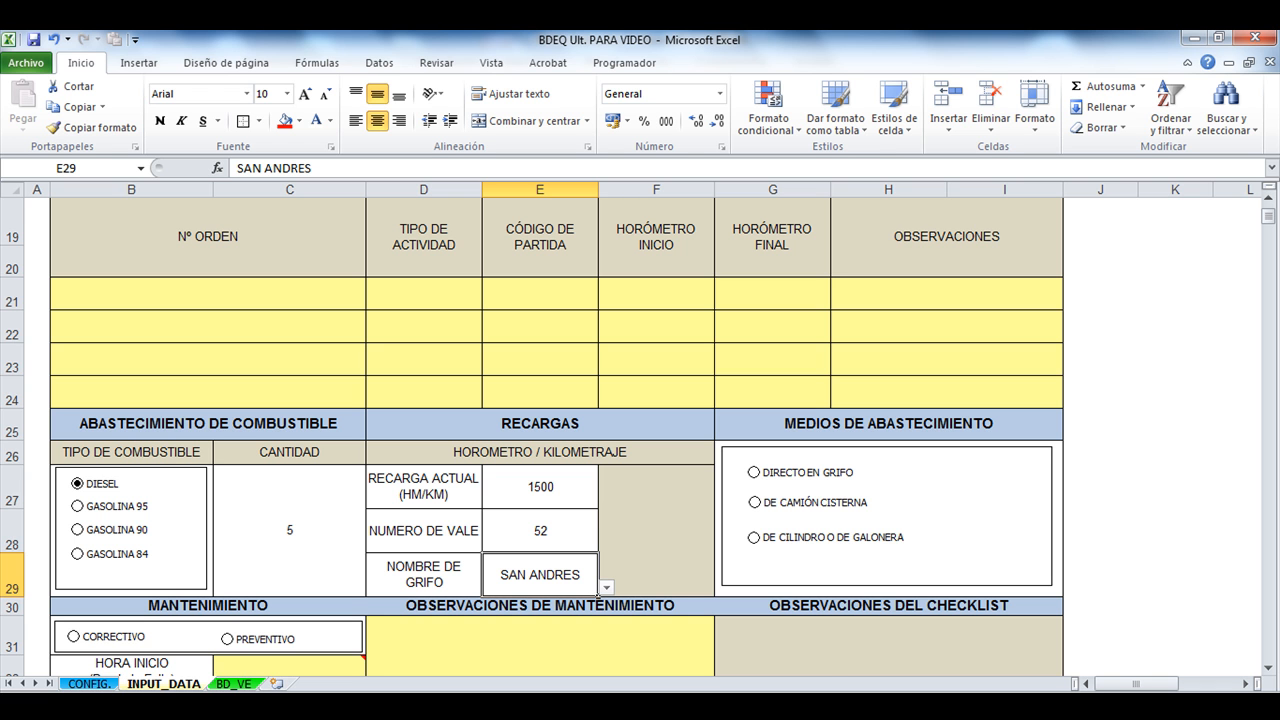
{"action": "scroll", "coordinate": [598, 596], "scroll_direction": "down", "scroll_amount": 2}
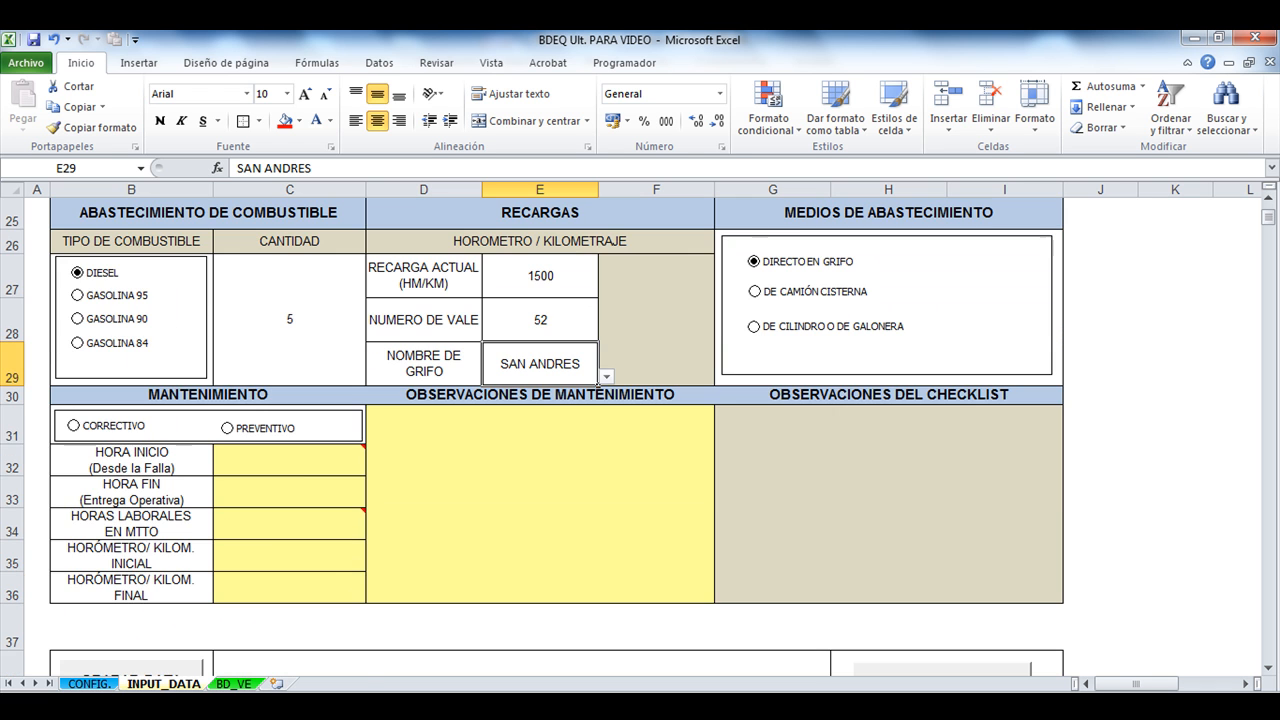
{"action": "scroll", "coordinate": [598, 596], "scroll_direction": "up", "scroll_amount": 3}
{"action": "scroll", "coordinate": [598, 482], "scroll_direction": "down", "scroll_amount": 2}
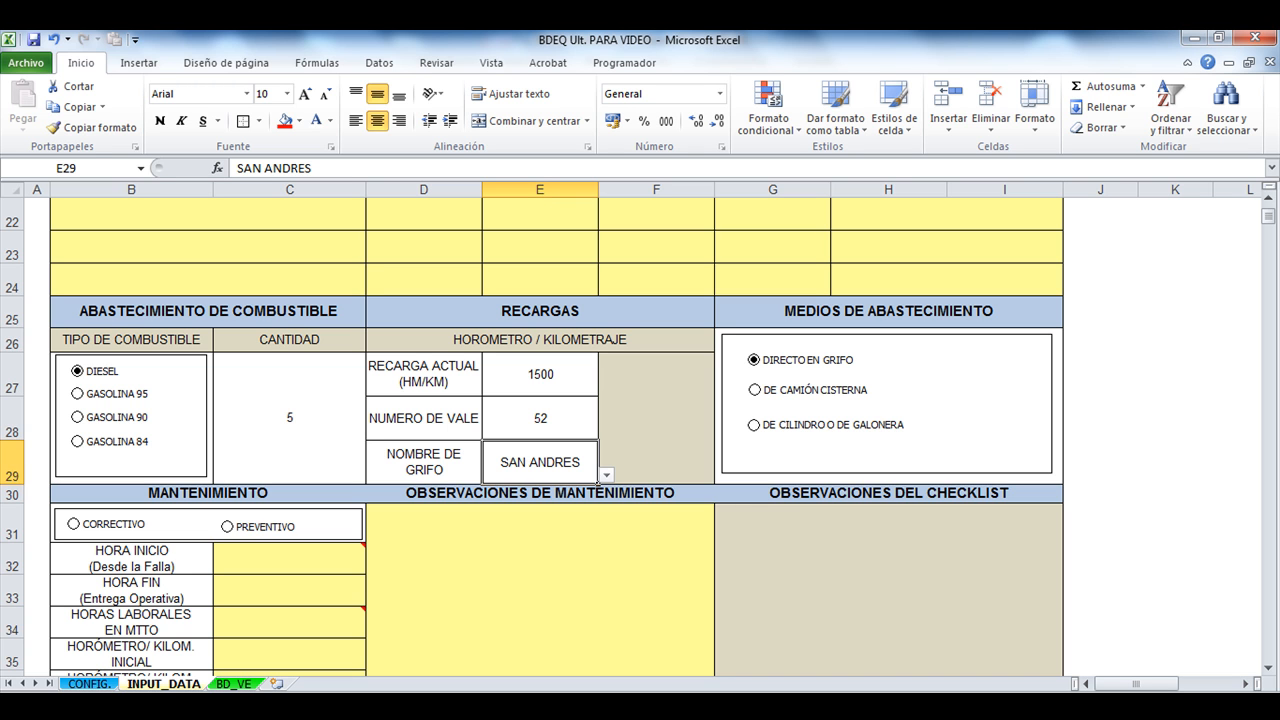
{"action": "left_click", "coordinate": [540, 580]}
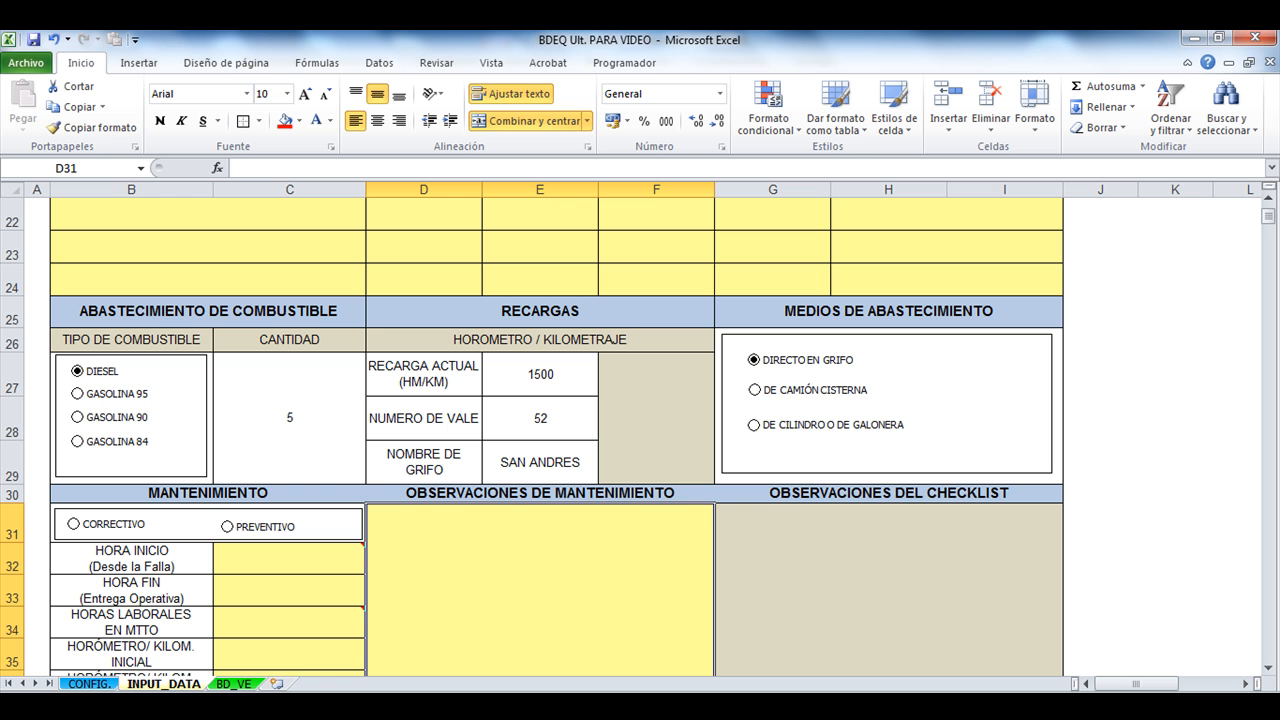
{"action": "scroll", "coordinate": [557, 436], "scroll_direction": "up", "scroll_amount": 6}
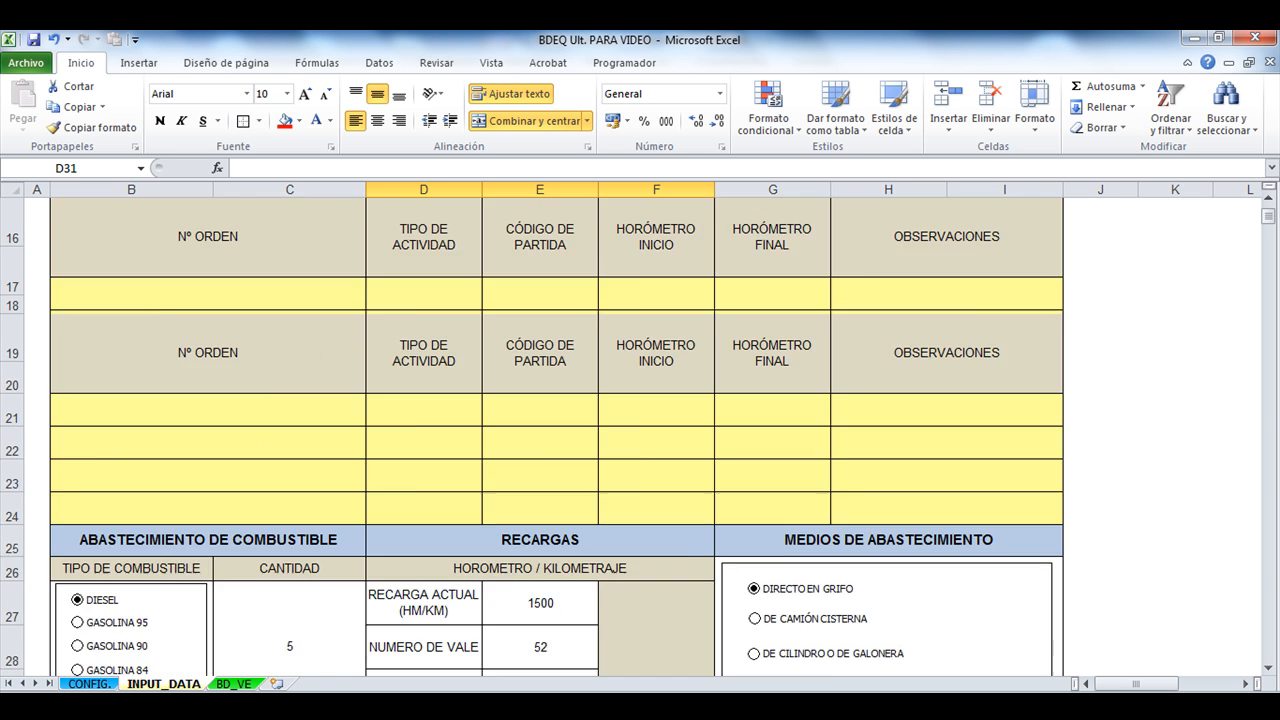
{"action": "scroll", "coordinate": [557, 436], "scroll_direction": "down", "scroll_amount": 4}
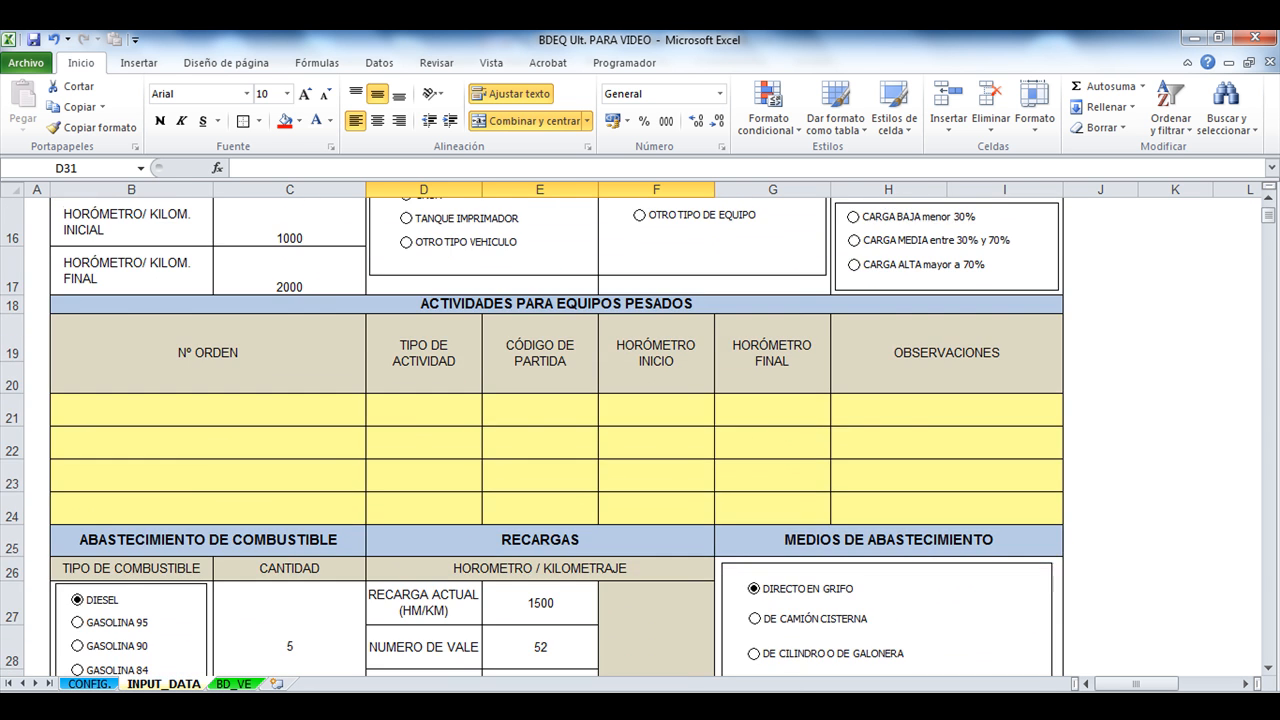
{"action": "scroll", "coordinate": [557, 436], "scroll_direction": "down", "scroll_amount": 3}
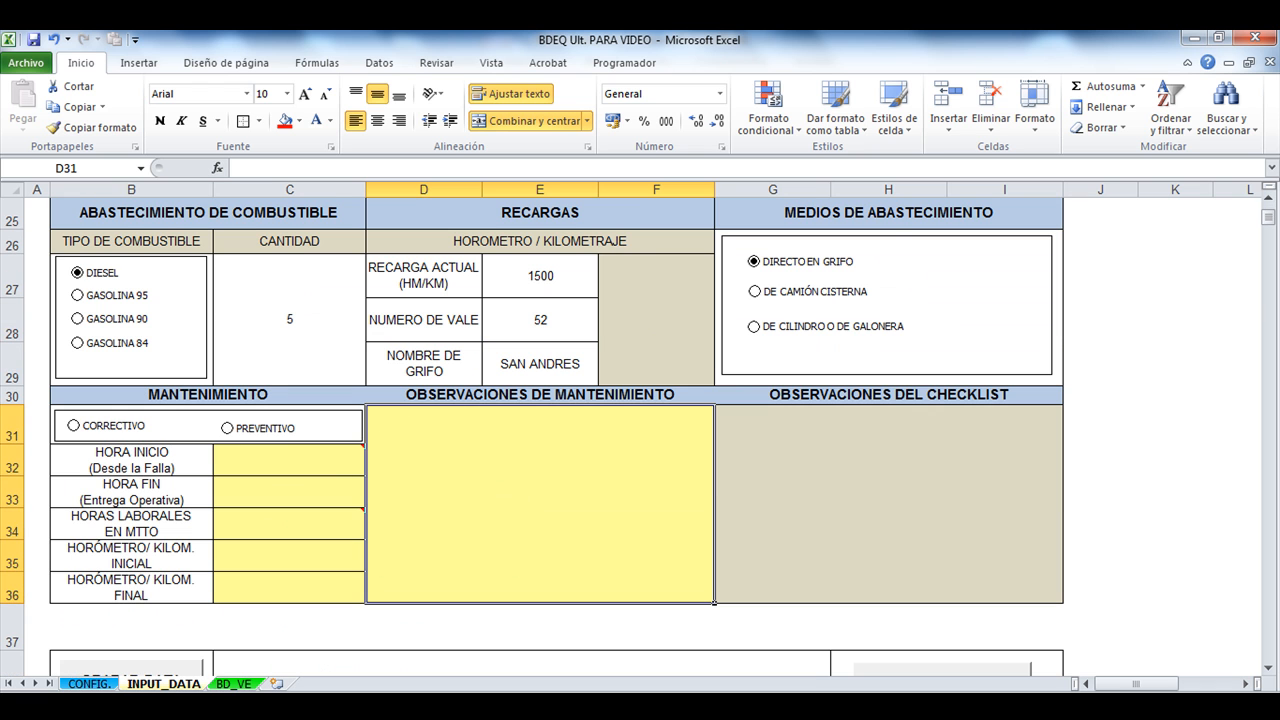
Select CORRECTIVO as the maintenance type and set the maintenance start time to 9:00
{"action": "left_click", "coordinate": [74, 426]}
{"action": "left_click", "coordinate": [289, 460]}
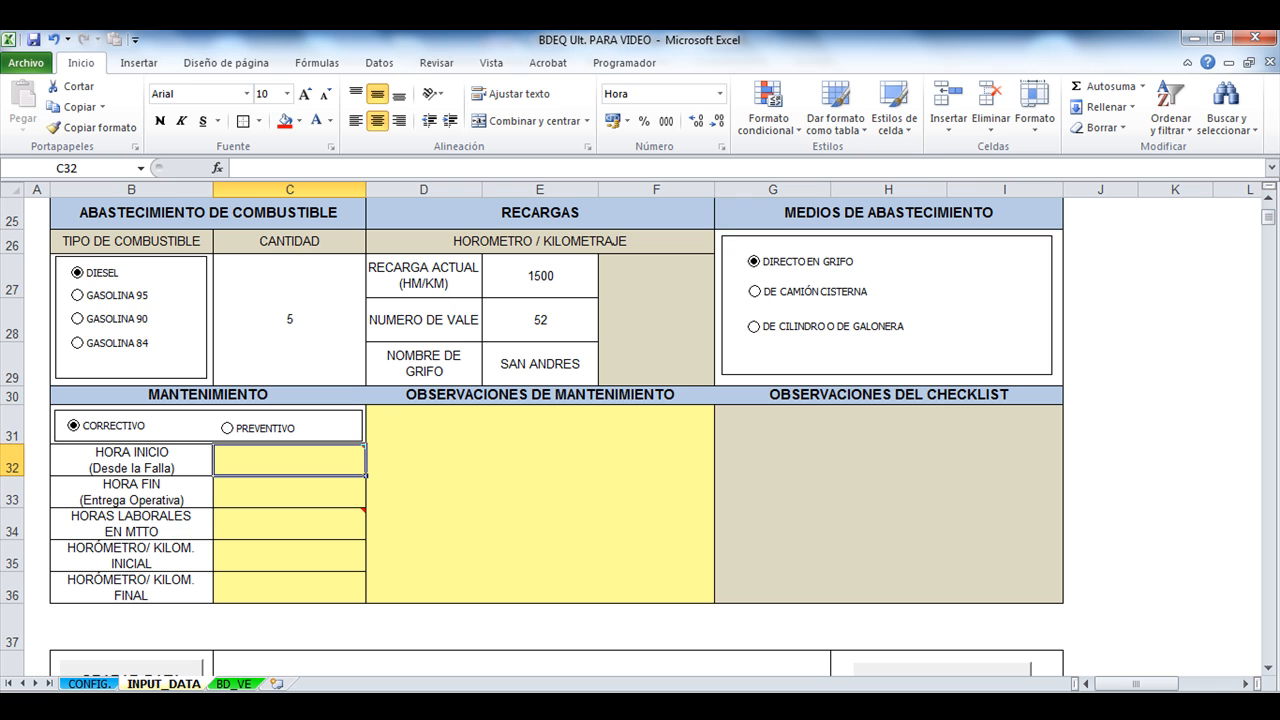
{"action": "type", "text": "9:00"}
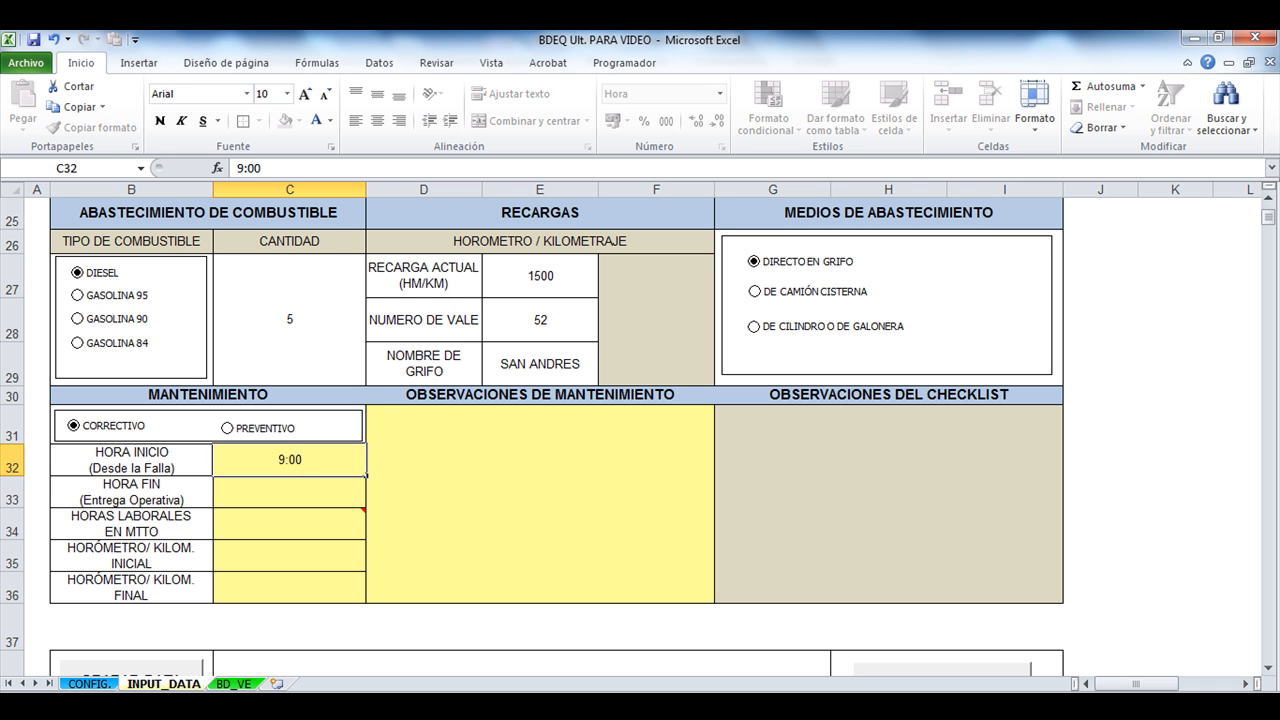
{"action": "key", "text": "Return"}
Set the maintenance end time to 10:00 and the working hours in maintenance to 1
{"action": "type", "text": "10:"}
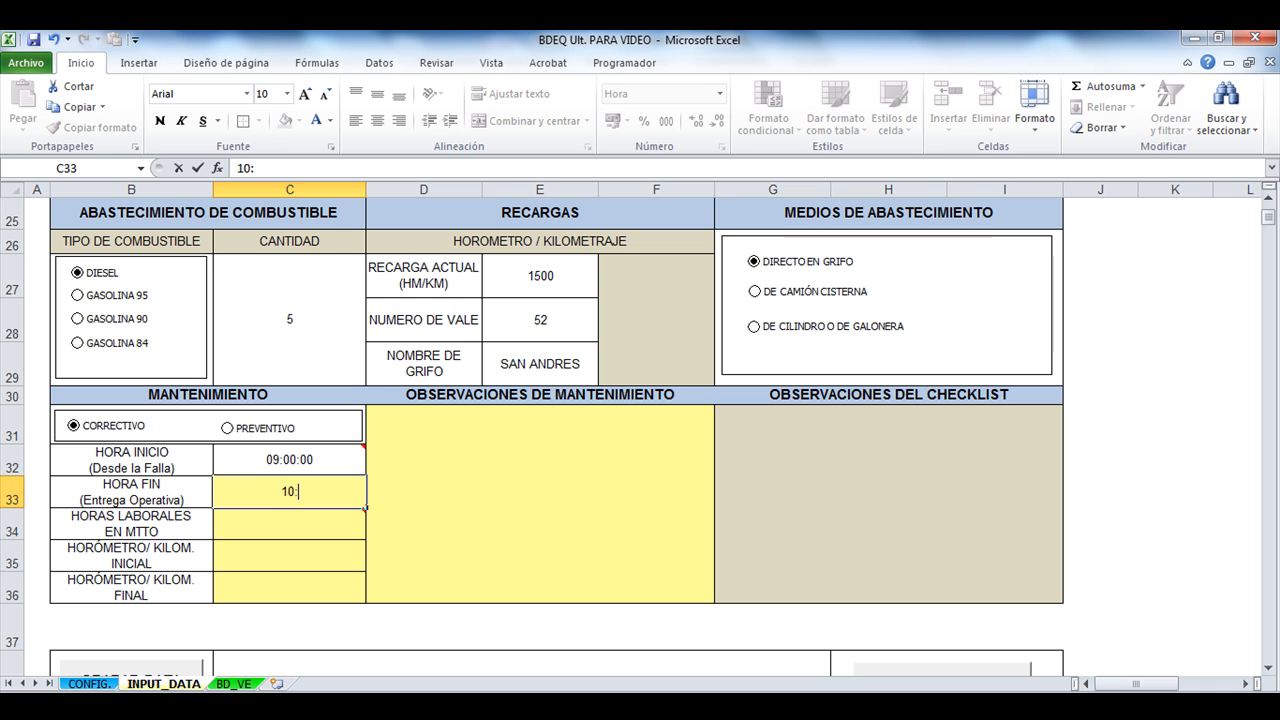
{"action": "type", "text": "000"}
{"action": "key", "text": "BackSpace"}
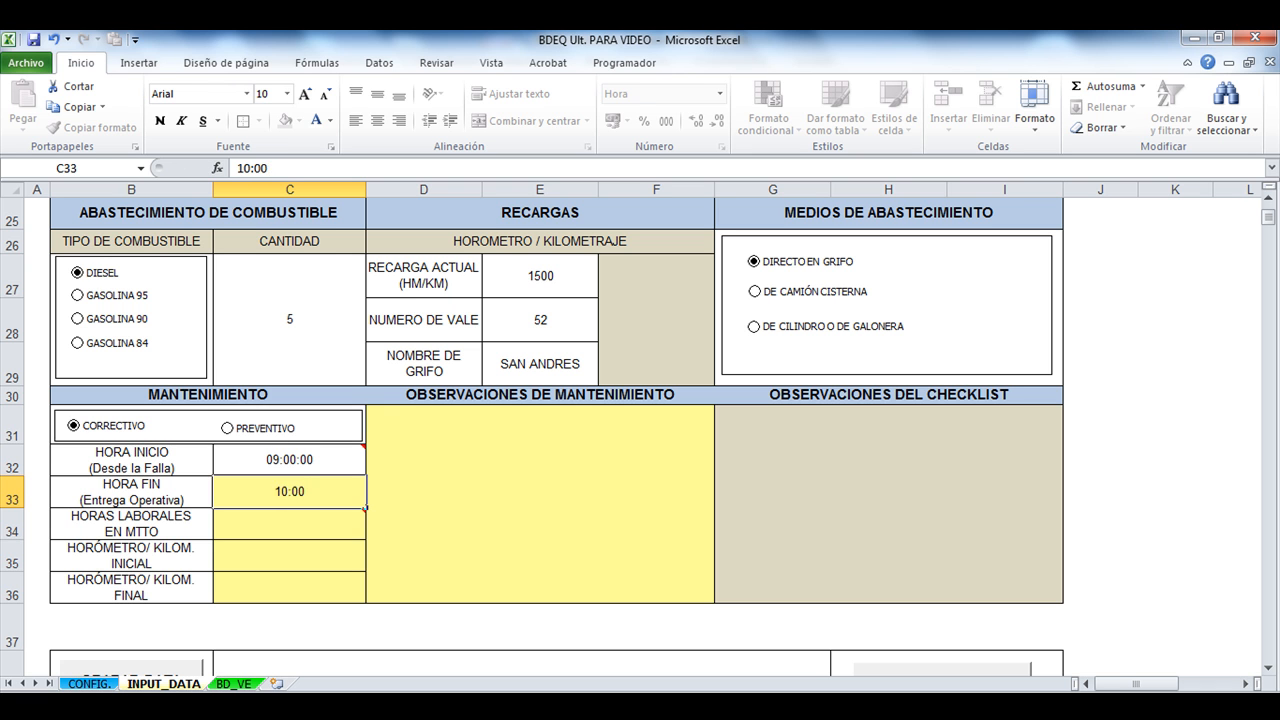
{"action": "key", "text": "Return"}
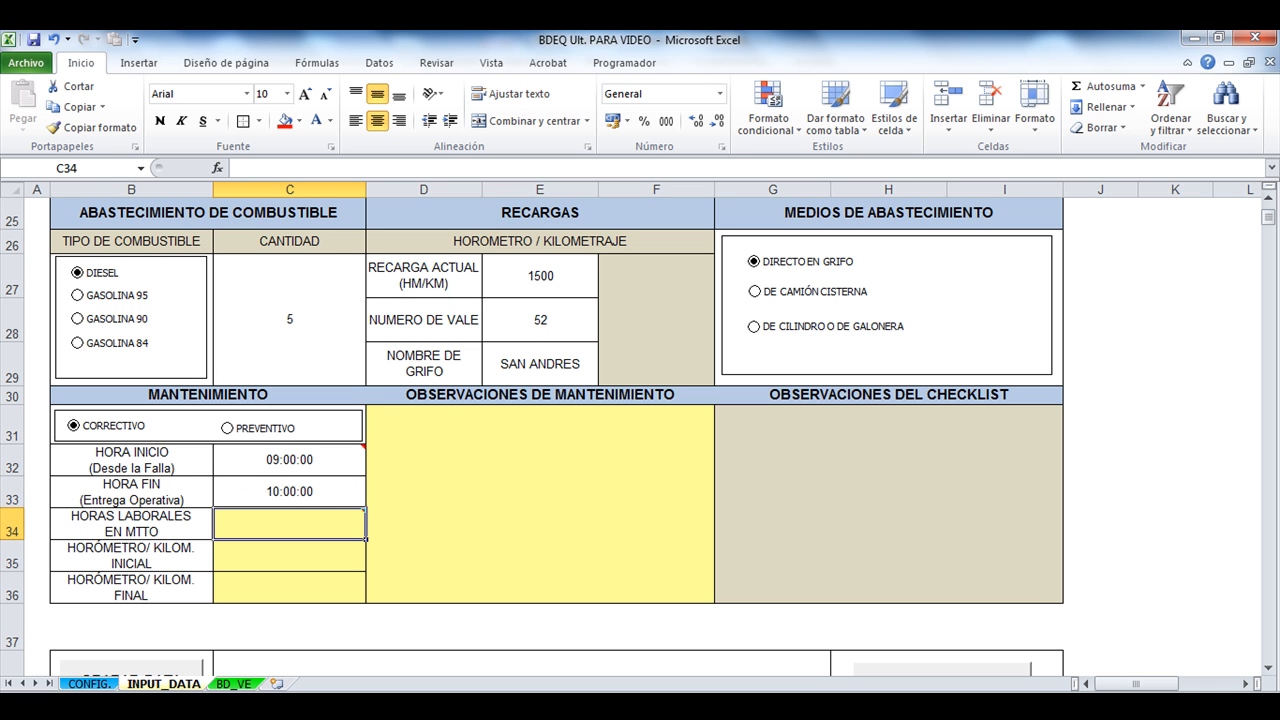
{"action": "type", "text": "1"}
{"action": "key", "text": "Return"}
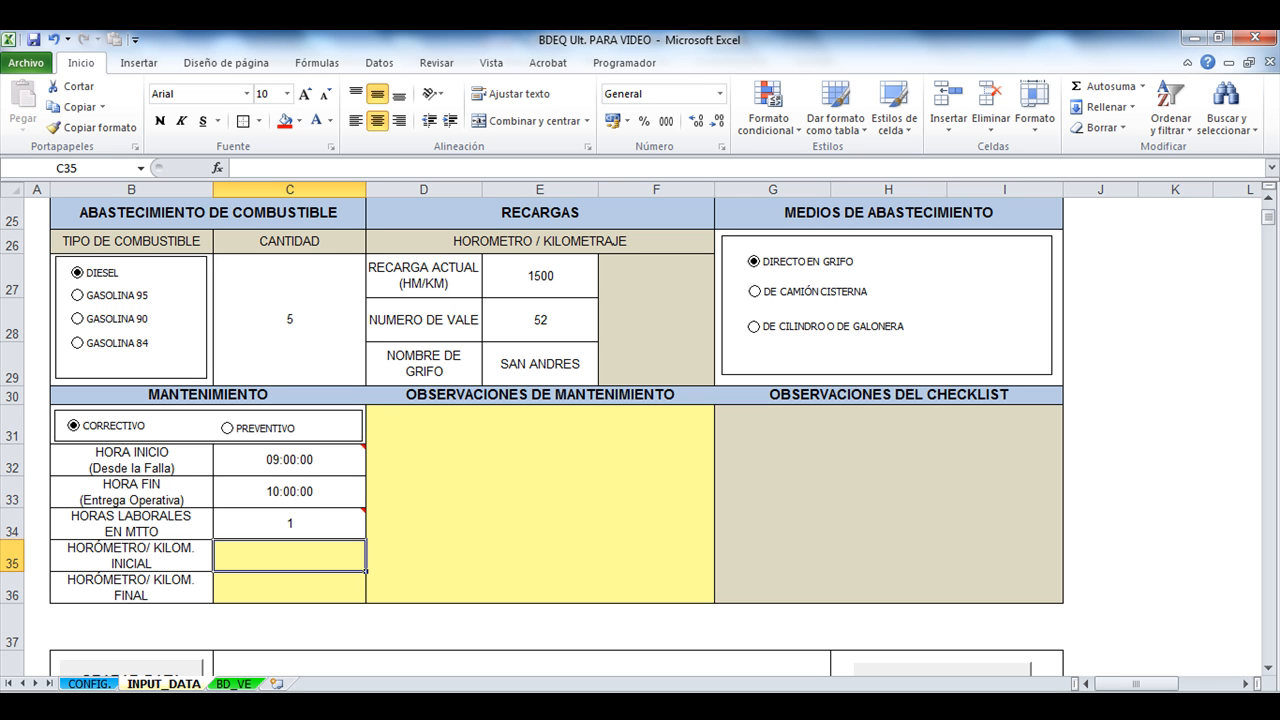
Enter 1600 as the initial and 1650 as the final HORÓMETRO/KILOM. reading in the MANTENIMIENTO section
{"action": "type", "text": "1600"}
{"action": "key", "text": "Return"}
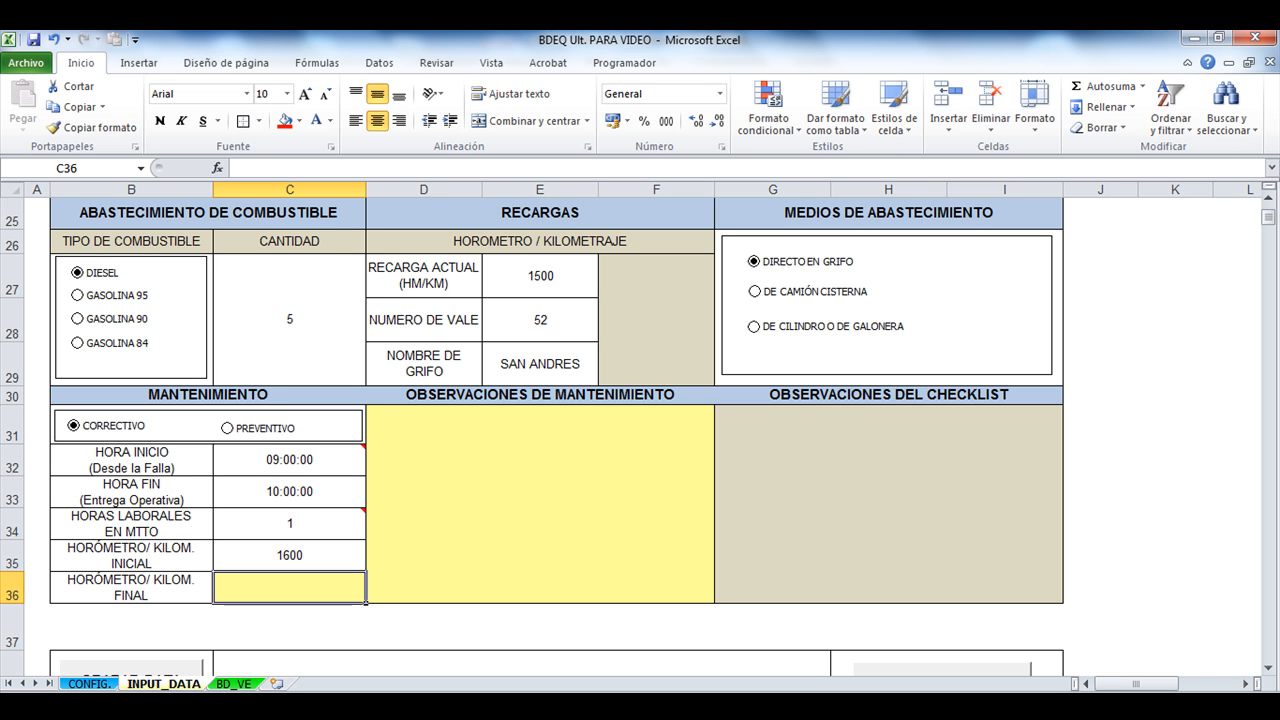
{"action": "type", "text": "1650"}
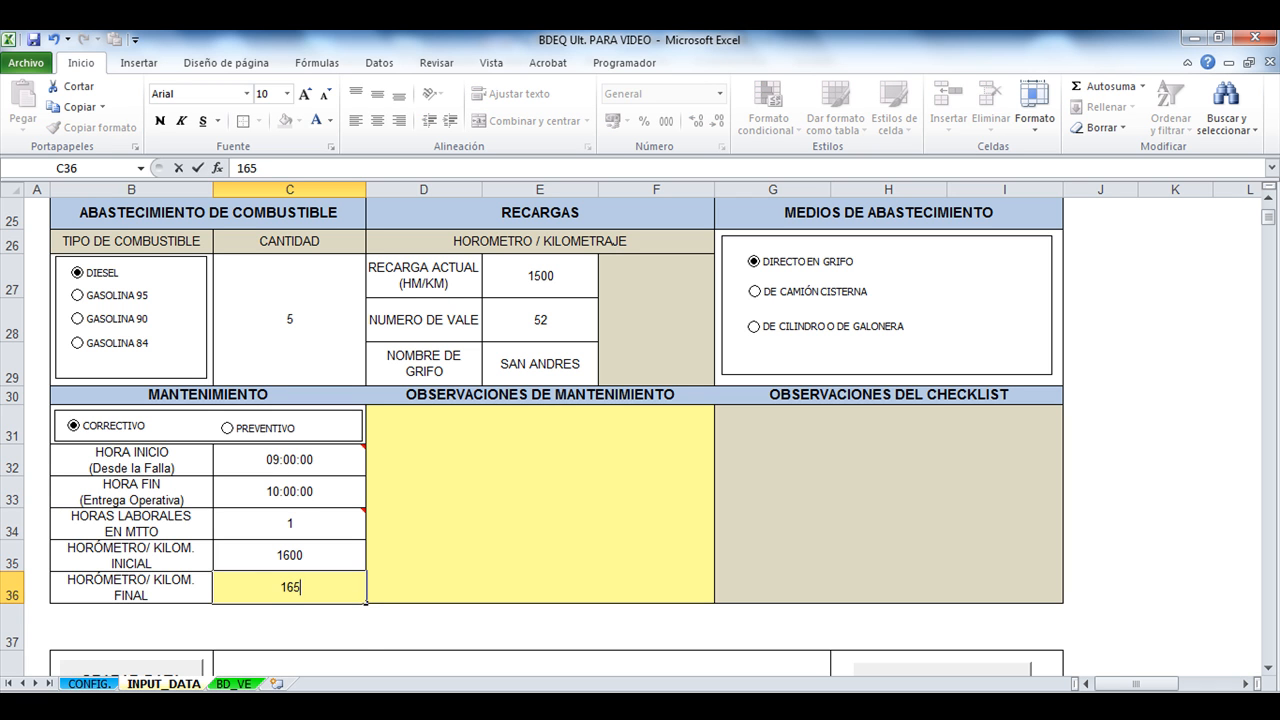
{"action": "key", "text": "Return"}
Enter LLANTA BAJA as the maintenance observation under OBSERVACIONES DE MANTENIMIENTO
{"action": "left_click", "coordinate": [540, 504]}
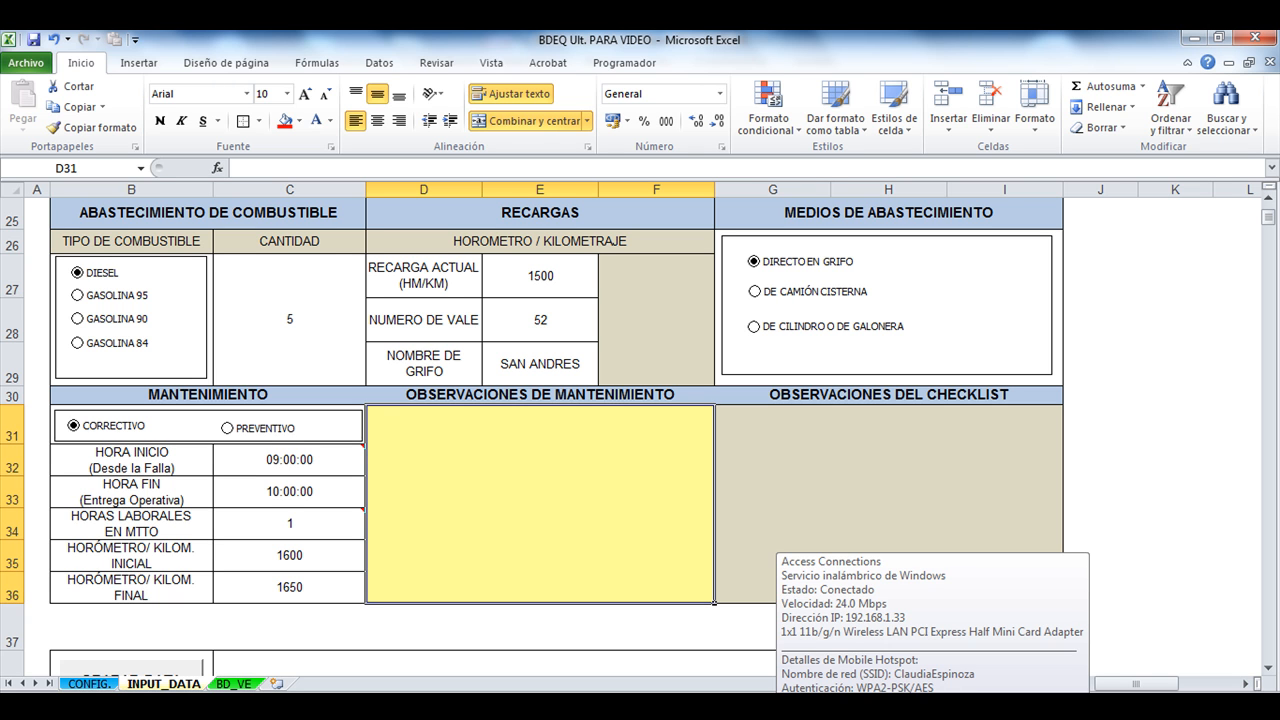
{"action": "type", "text": "LLA"}
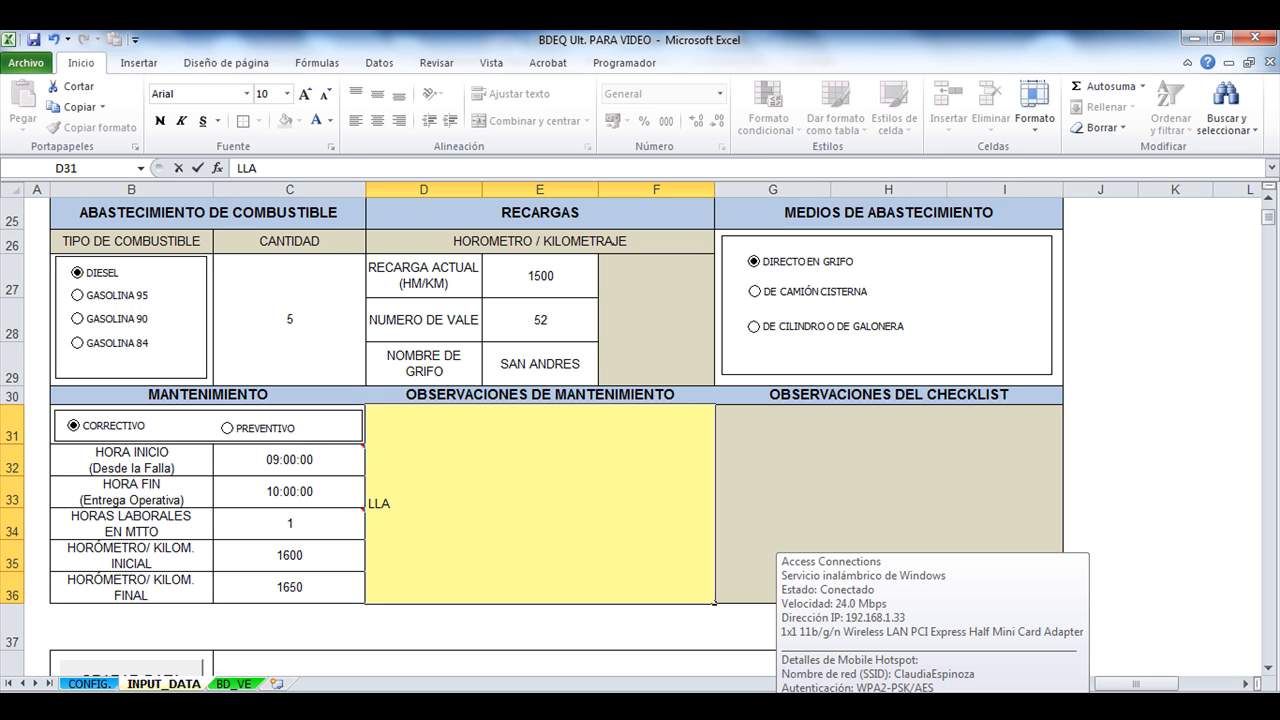
{"action": "type", "text": "NTA BAJA"}
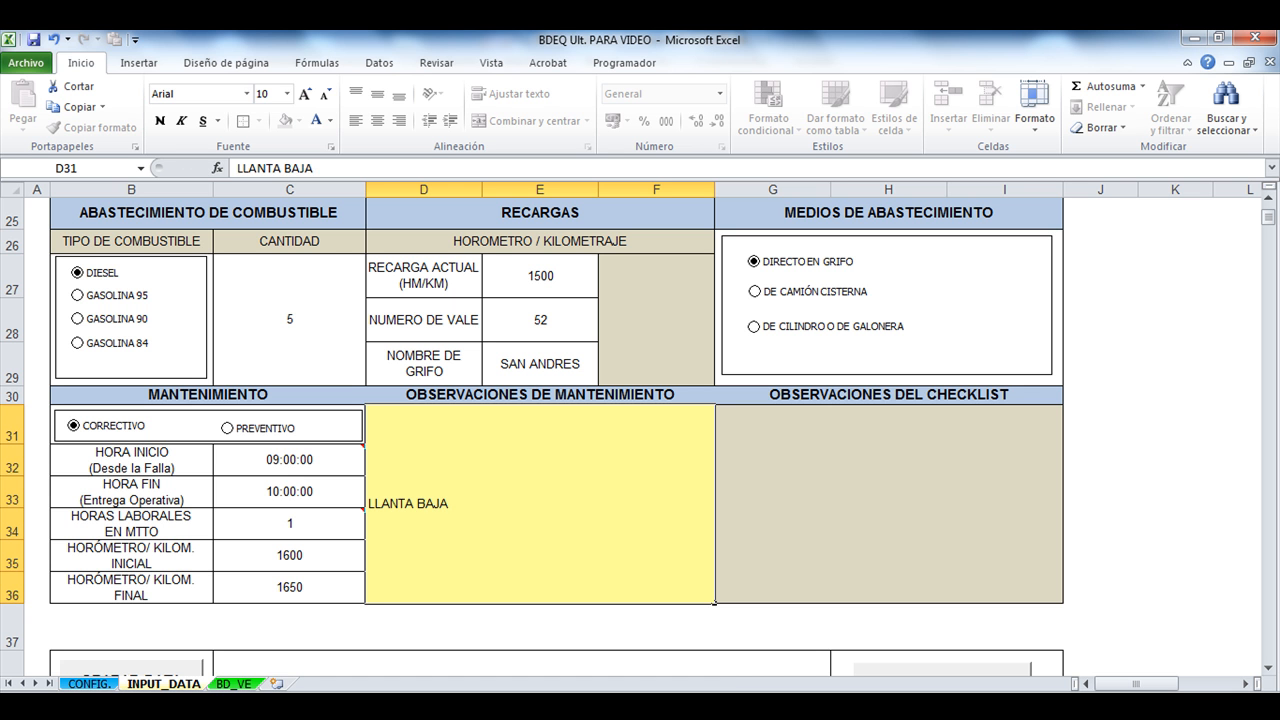
{"action": "key", "text": "Return"}
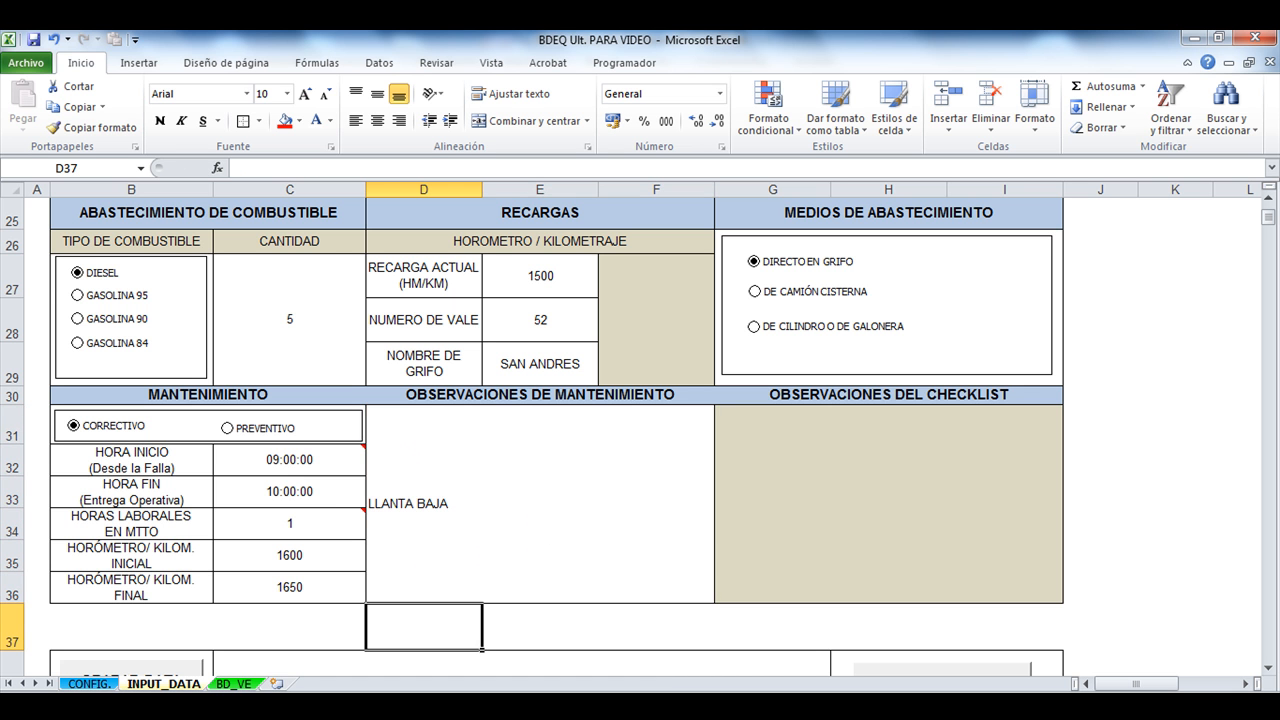
Review the completed report form and save it to the database with GRABAR DATA
{"action": "scroll", "coordinate": [556, 436], "scroll_direction": "down", "scroll_amount": 2}
{"action": "scroll", "coordinate": [556, 436], "scroll_direction": "up", "scroll_amount": 10}
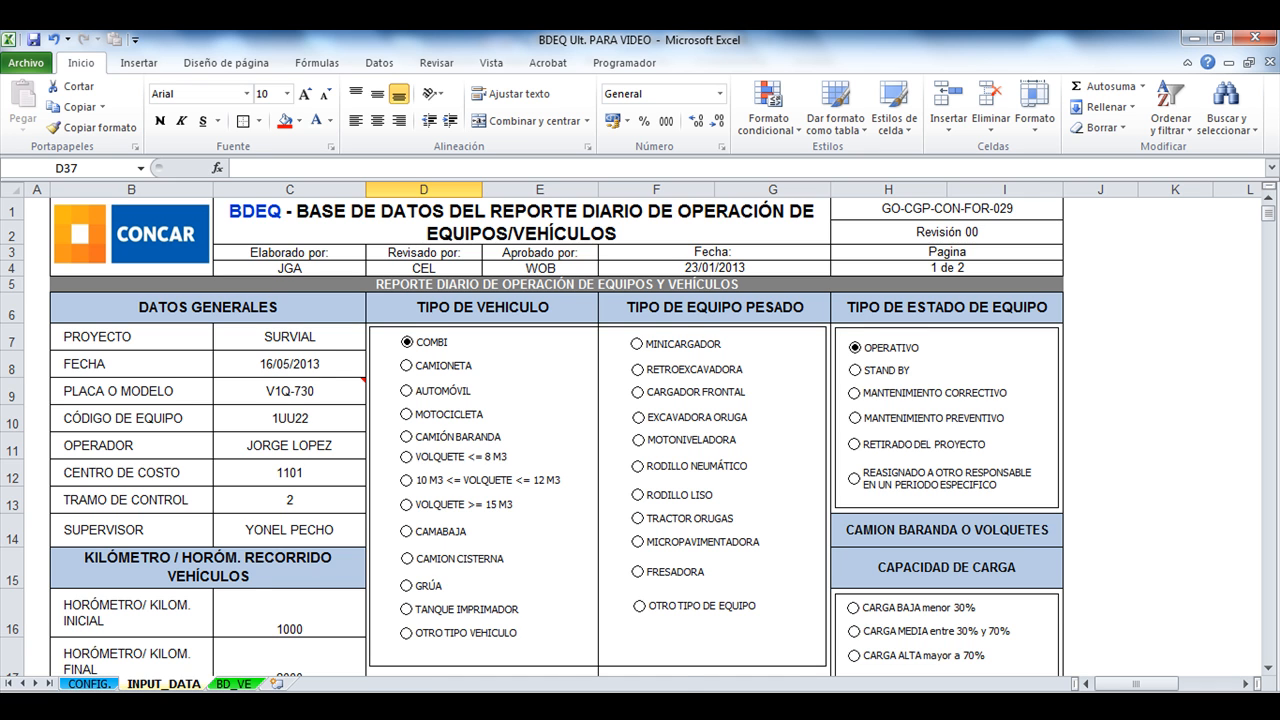
{"action": "scroll", "coordinate": [556, 436], "scroll_direction": "down", "scroll_amount": 9}
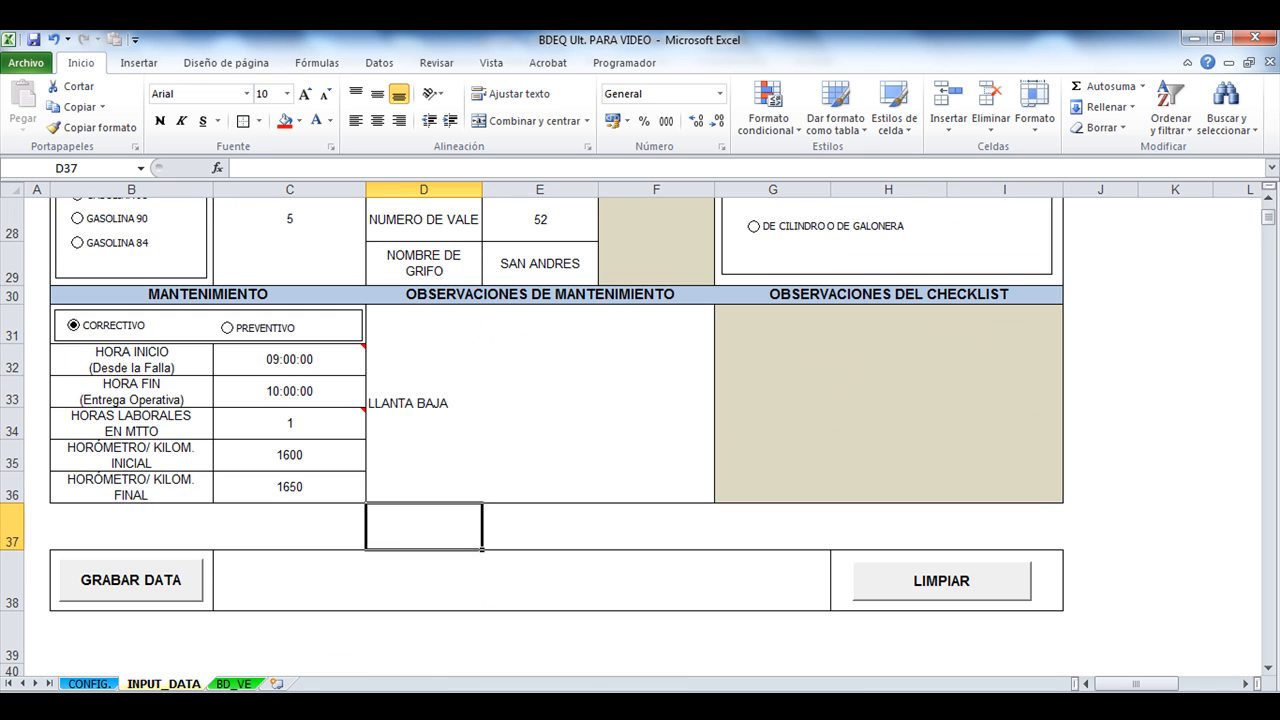
{"action": "left_click", "coordinate": [131, 580]}
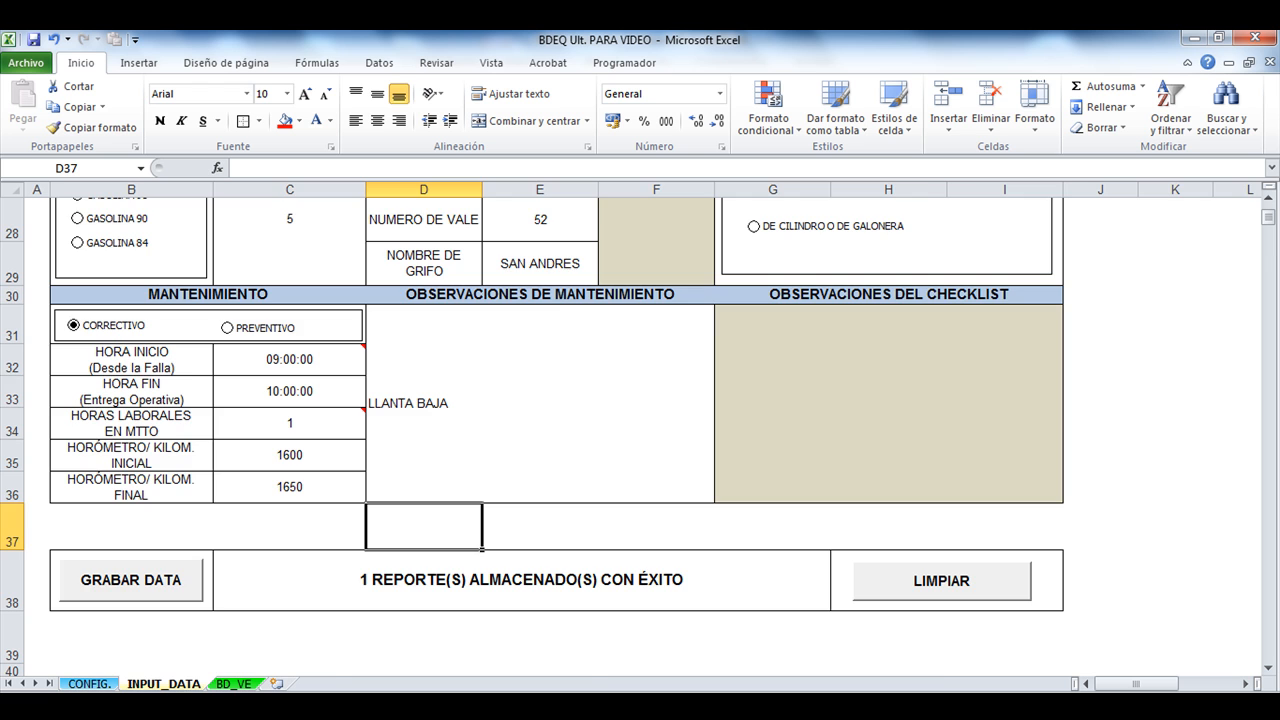
Compare the filled-in INPUT_DATA form with the record stored on the BD_VE sheet
{"action": "left_click", "coordinate": [90, 684]}
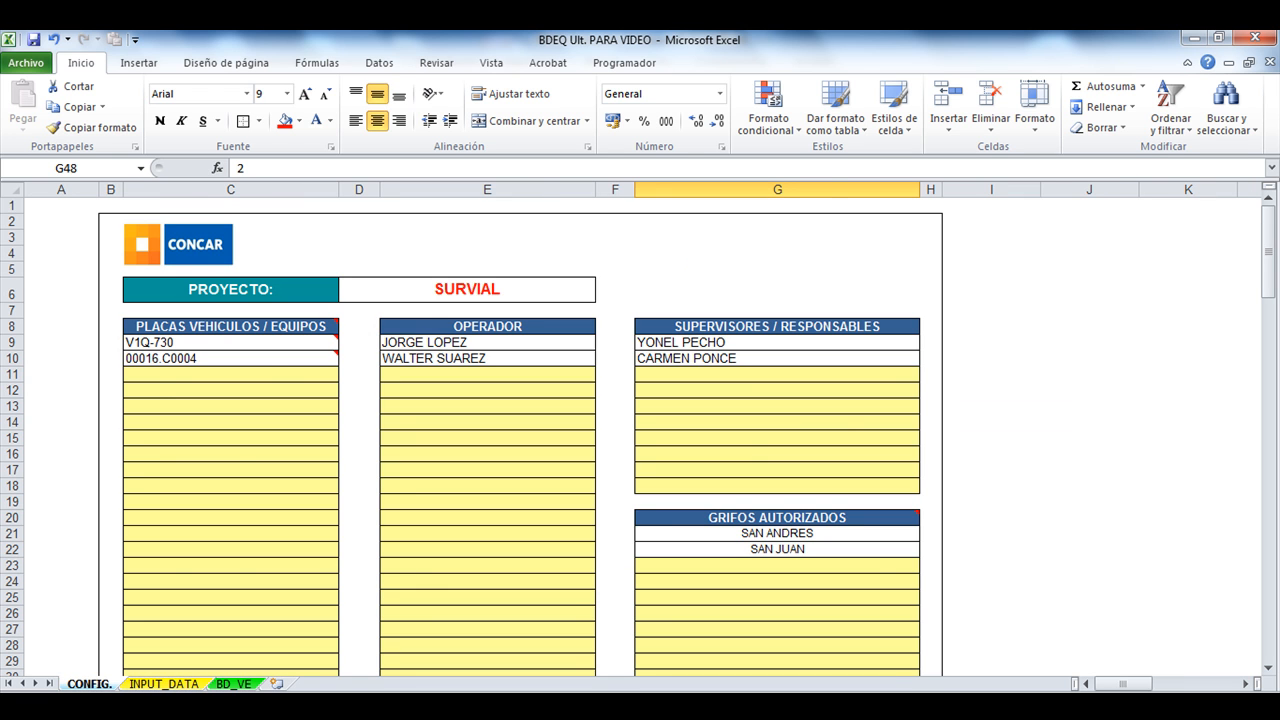
{"action": "left_click", "coordinate": [164, 684]}
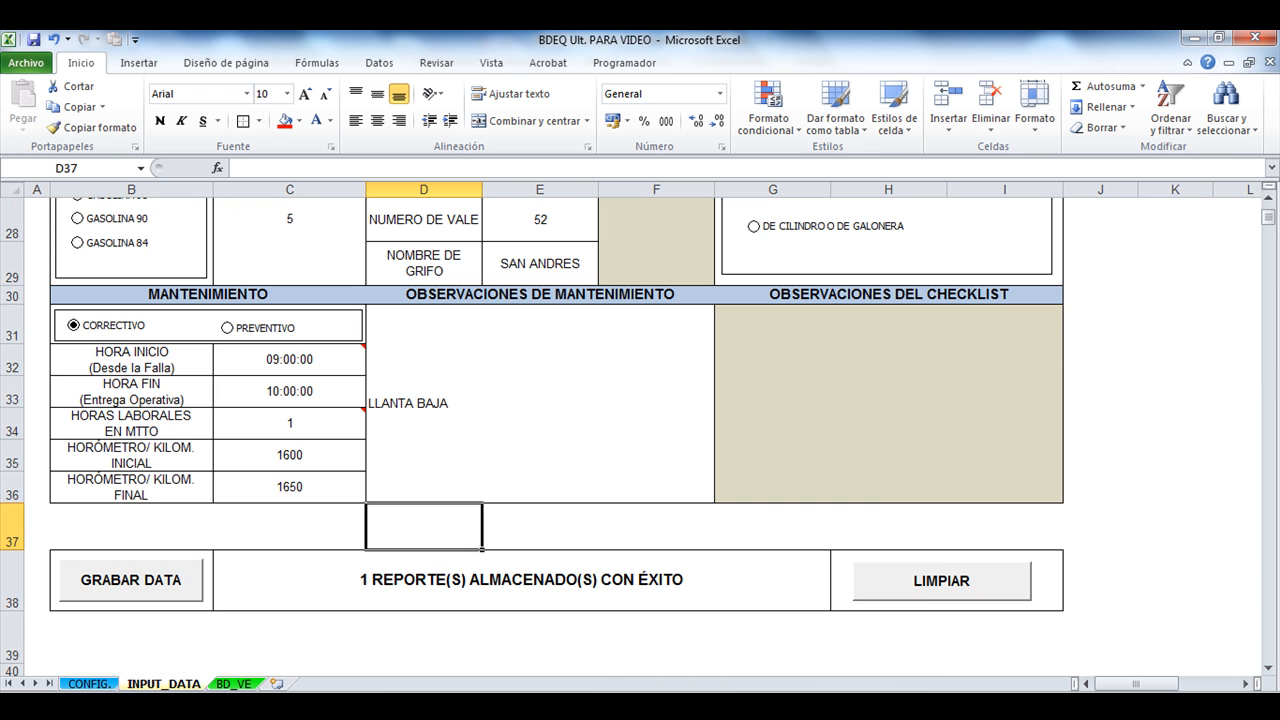
{"action": "scroll", "coordinate": [556, 437], "scroll_direction": "up", "scroll_amount": 9}
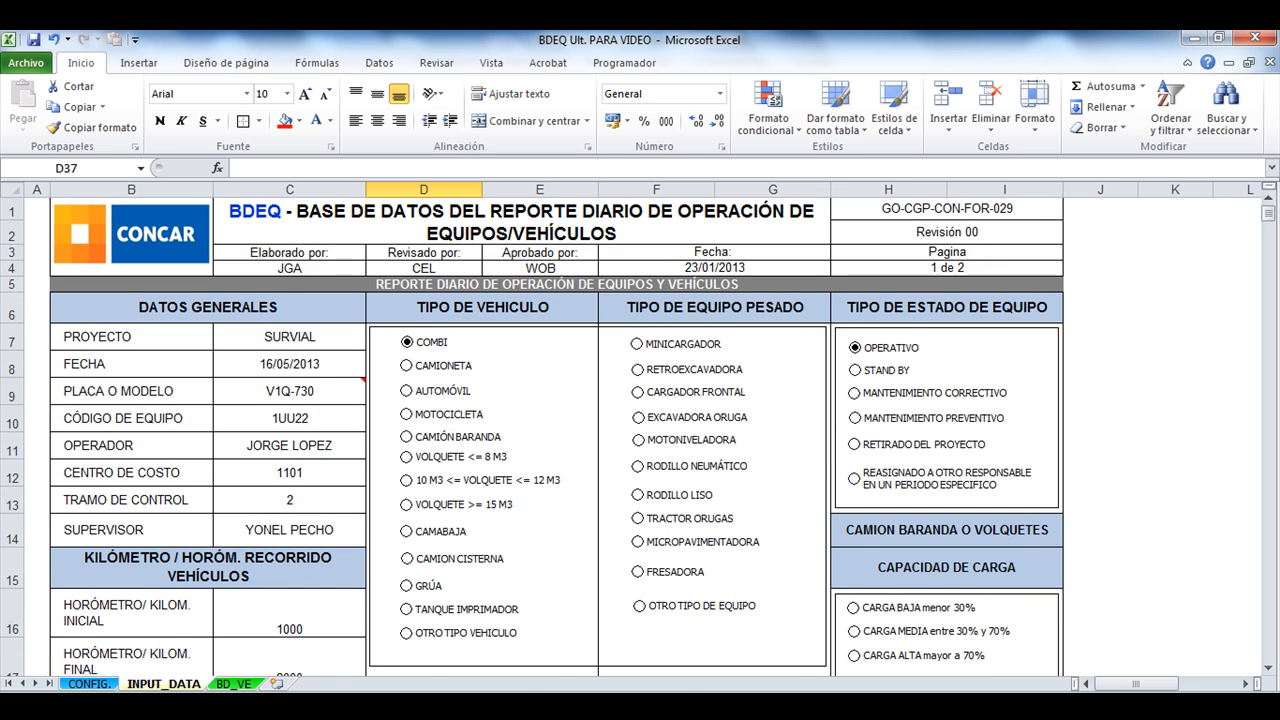
{"action": "scroll", "coordinate": [556, 437], "scroll_direction": "down", "scroll_amount": 4}
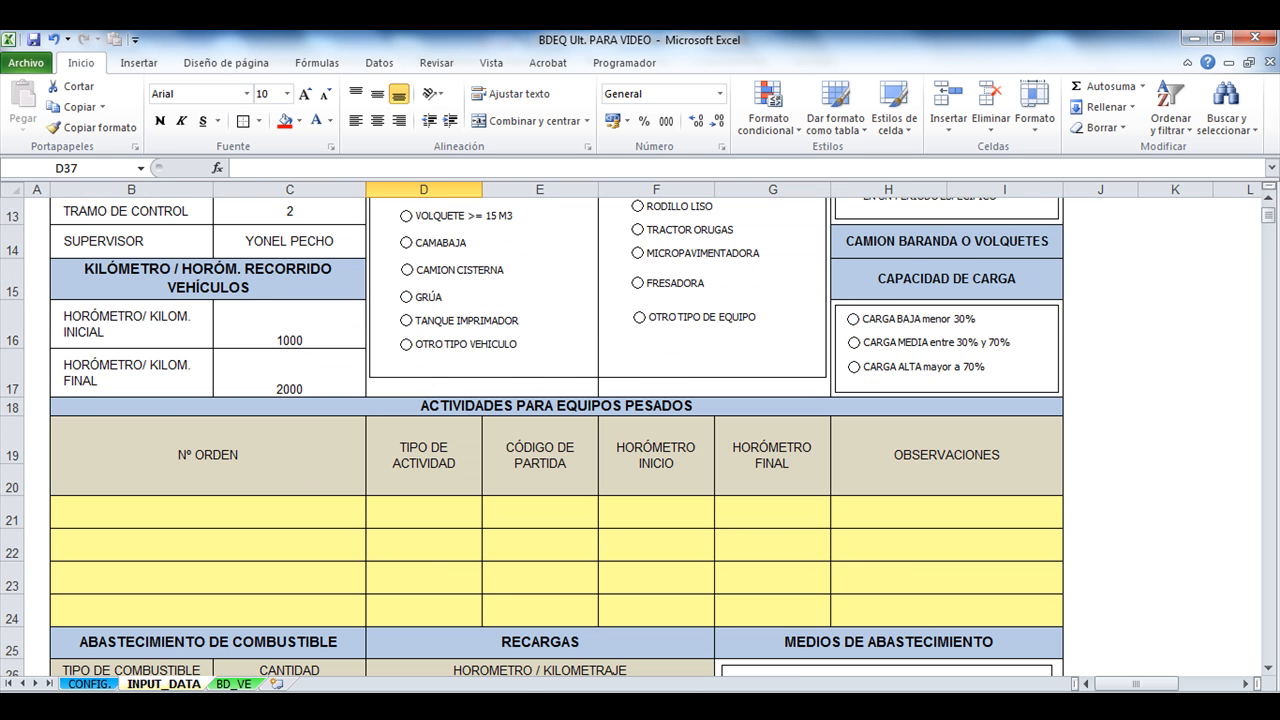
{"action": "left_click", "coordinate": [234, 684]}
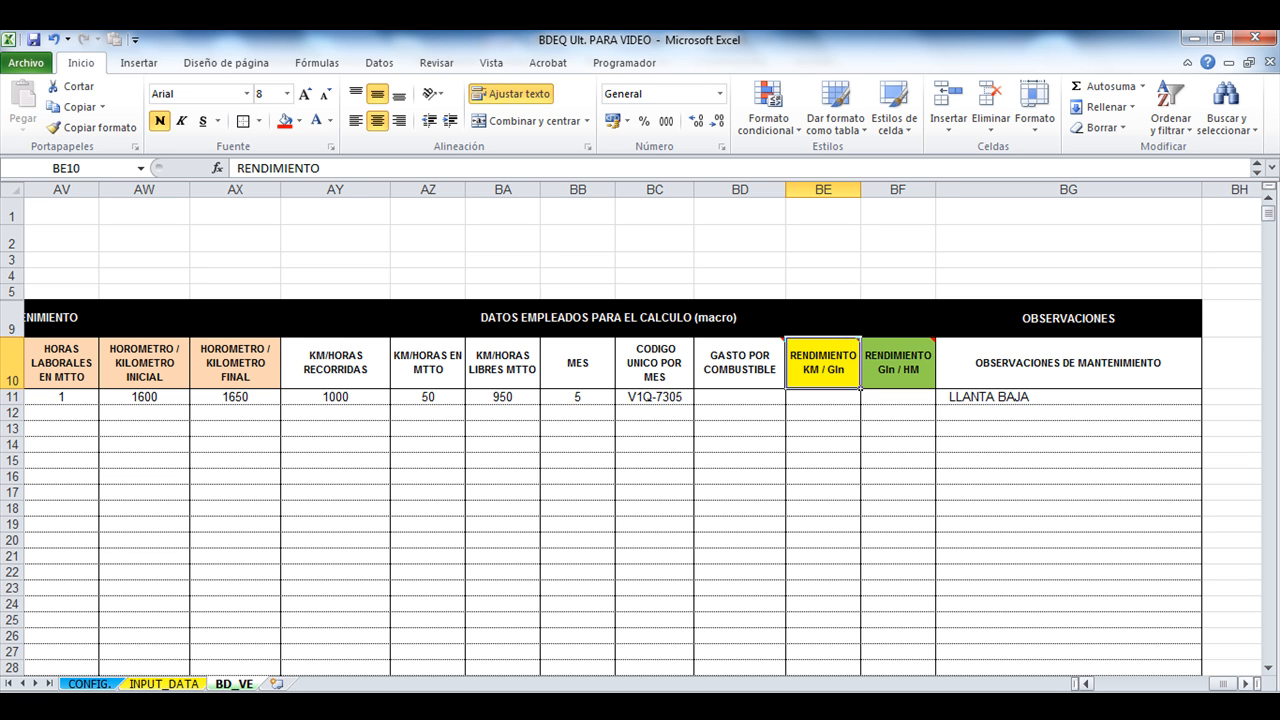
{"action": "left_click_drag", "start_coordinate": [1224, 684], "coordinate": [1108, 684]}
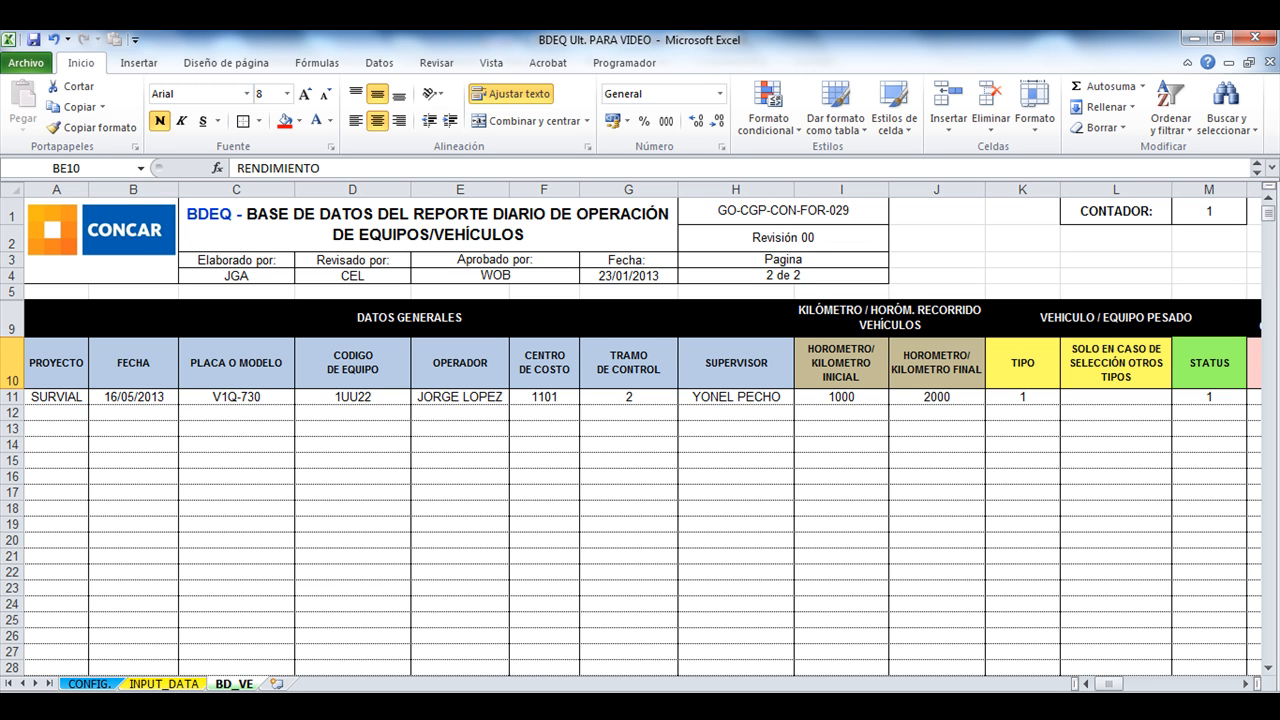
{"action": "left_click", "coordinate": [164, 684]}
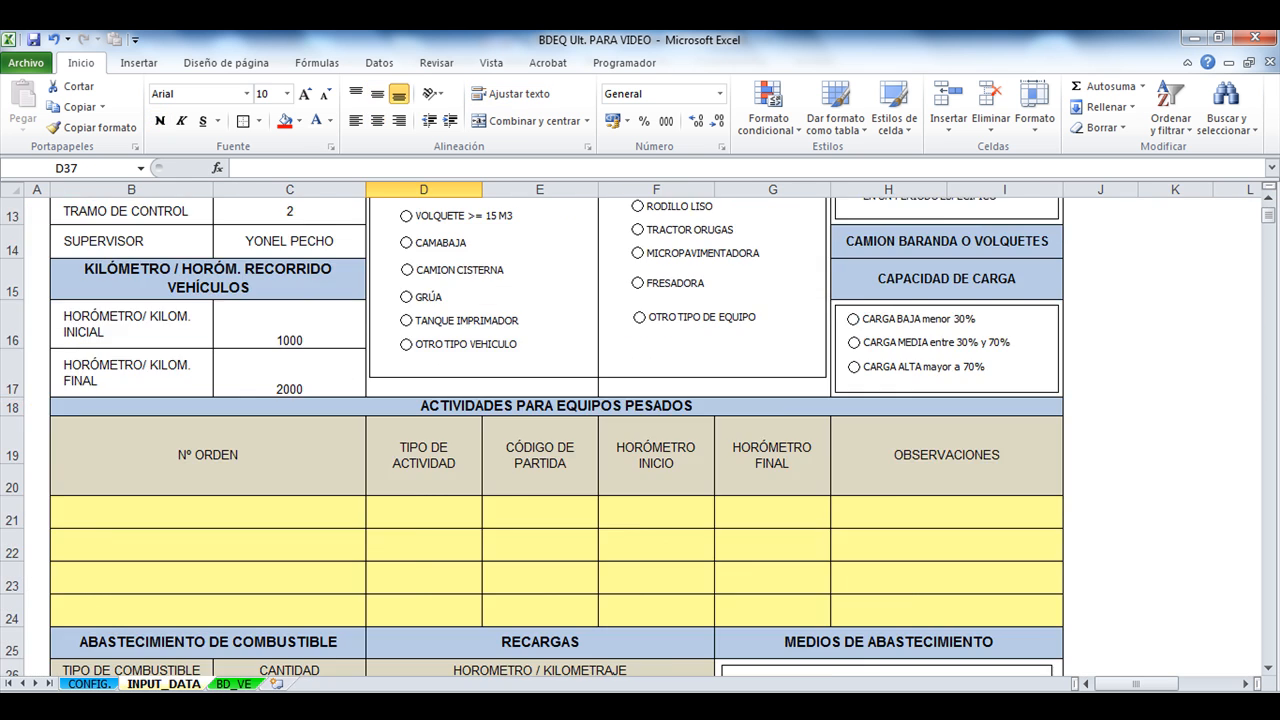
{"action": "scroll", "coordinate": [640, 436], "scroll_direction": "up", "scroll_amount": 4}
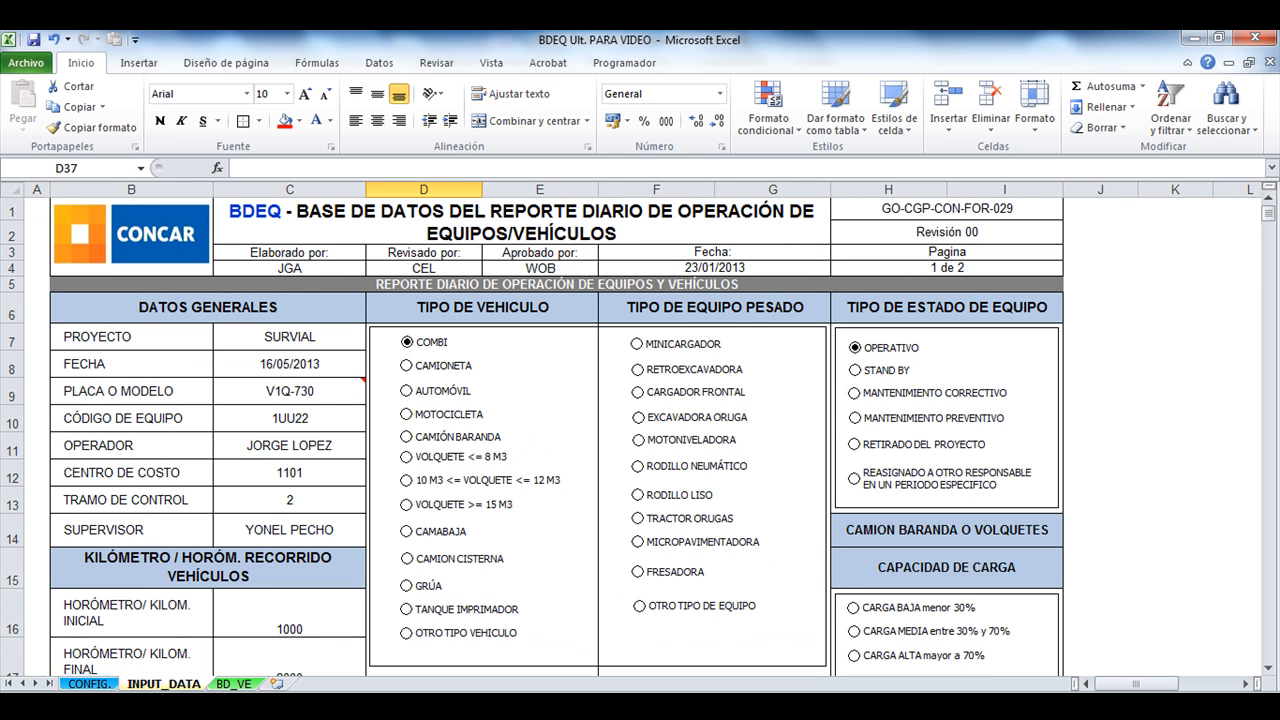
Examine the stored record's calculation, observation, fuel supply and maintenance columns on the BD_VE sheet
{"action": "key", "text": "ctrl+Page_Down"}
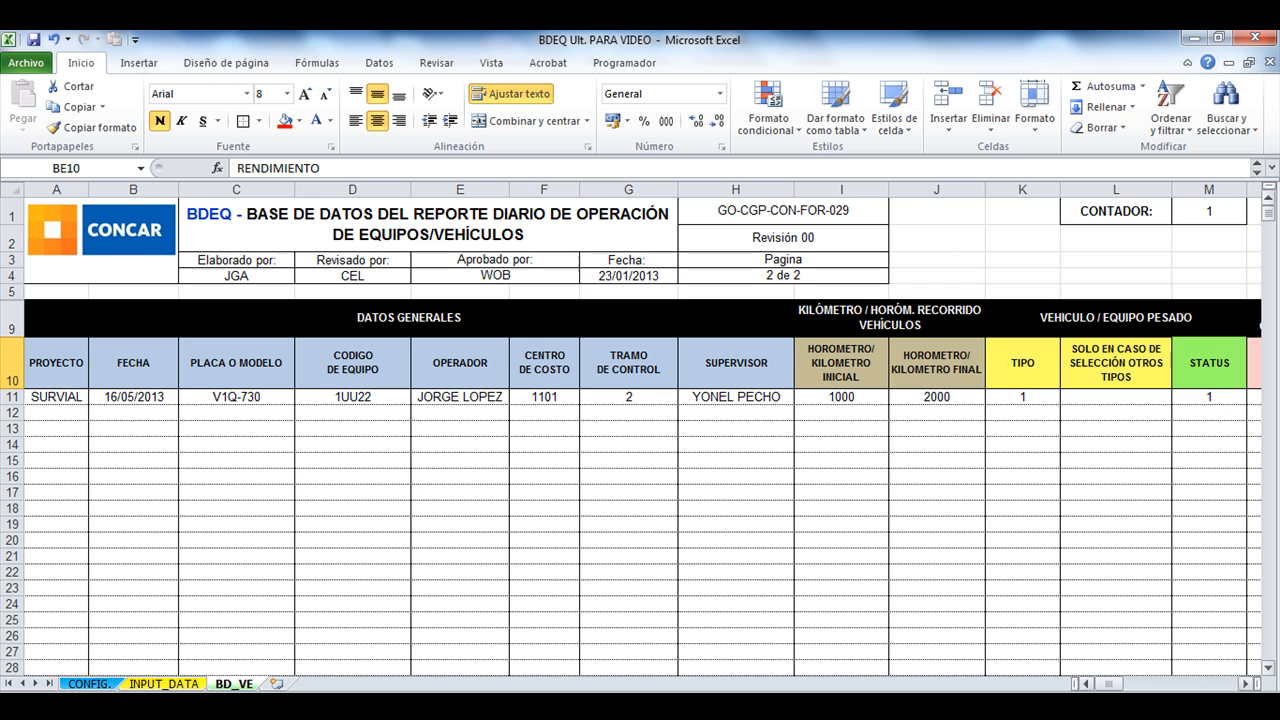
{"action": "left_click_drag", "start_coordinate": [1106, 683], "coordinate": [1222, 683]}
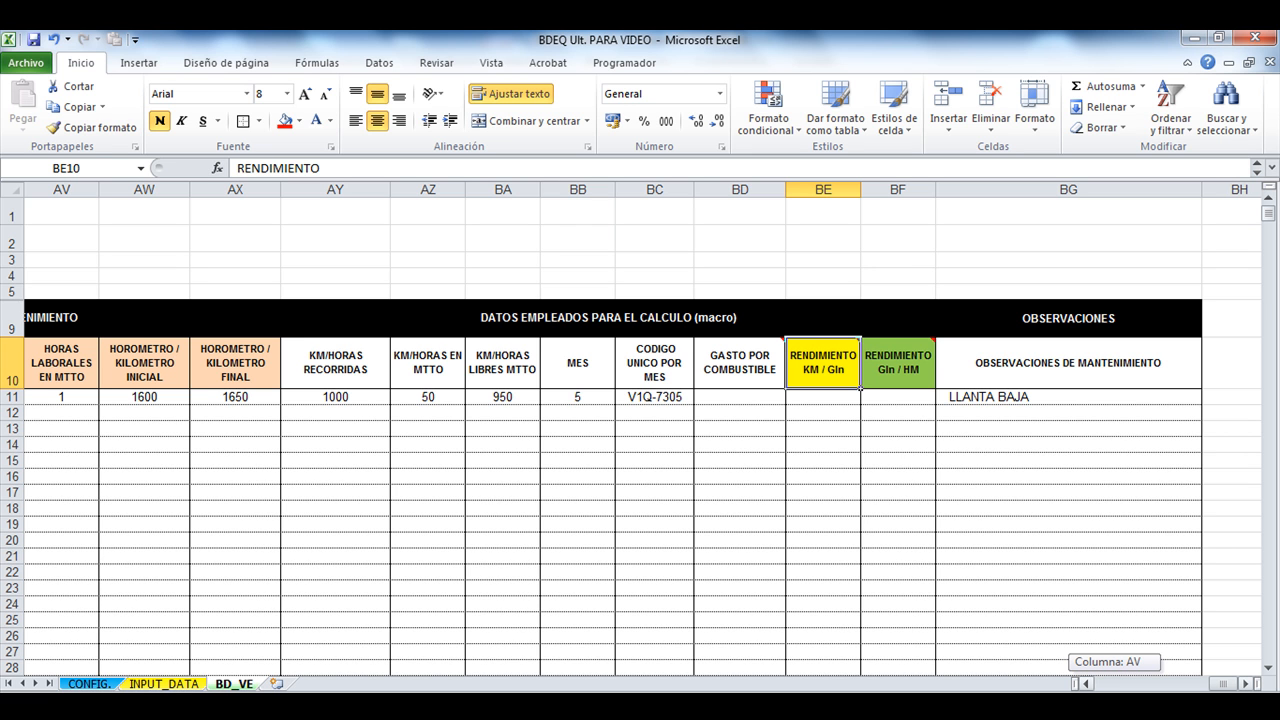
{"action": "mouse_move", "coordinate": [1222, 683]}
{"action": "left_mouse_down"}
{"action": "mouse_move", "coordinate": [1123, 683]}
{"action": "mouse_move", "coordinate": [1222, 683]}
{"action": "mouse_move", "coordinate": [1197, 683]}
{"action": "left_mouse_up"}
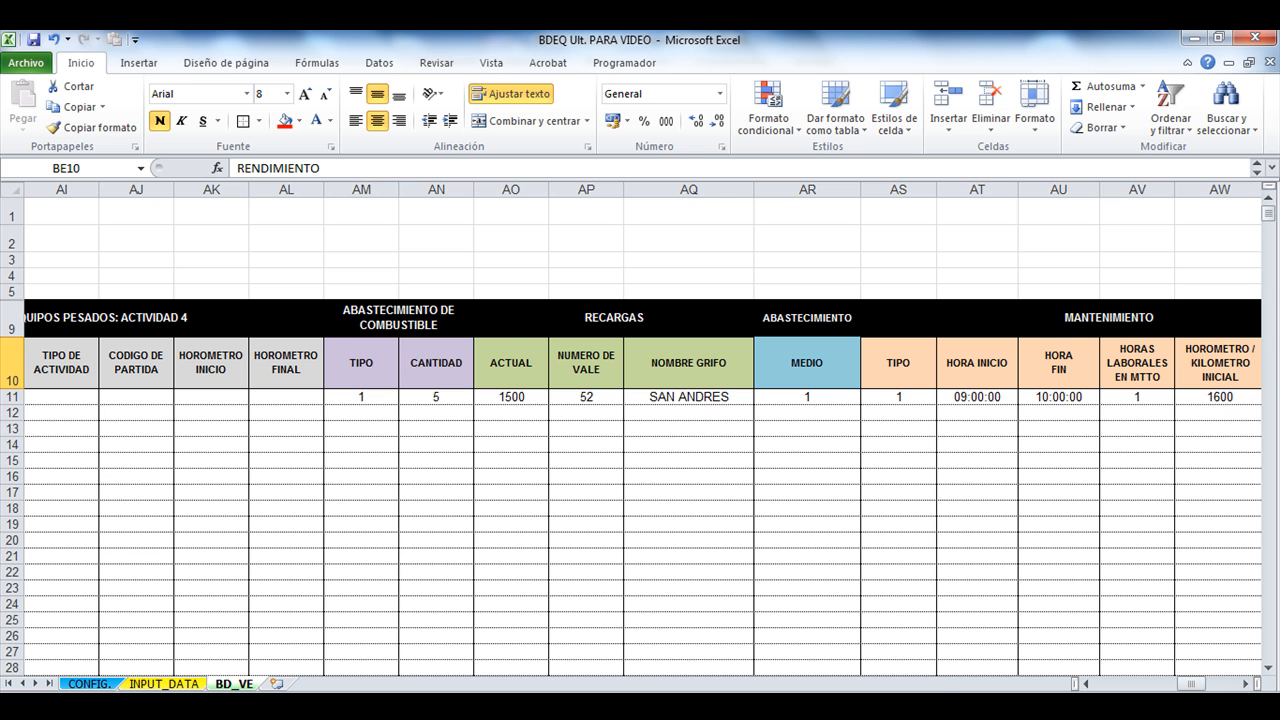
{"action": "left_click", "coordinate": [90, 684]}
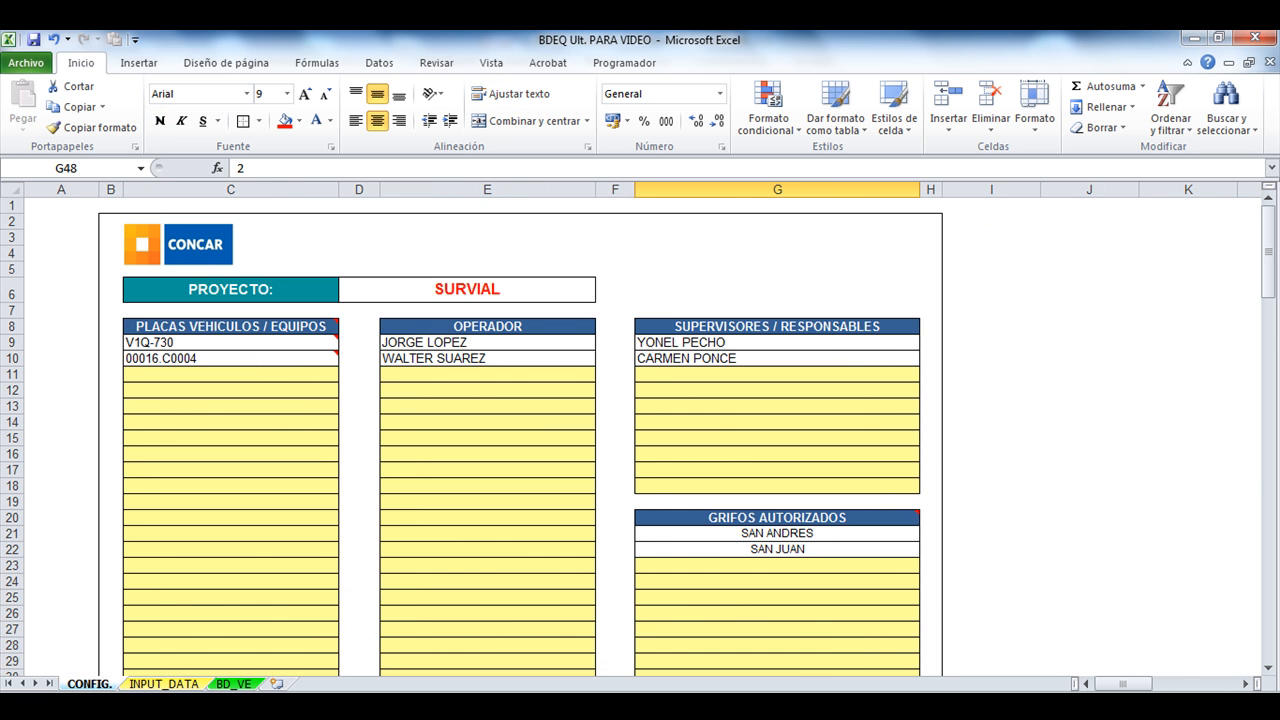
Return to the INPUT_DATA sheet and set the report's FECHA to 17/05/2013 for the next daily report
{"action": "left_click", "coordinate": [164, 684]}
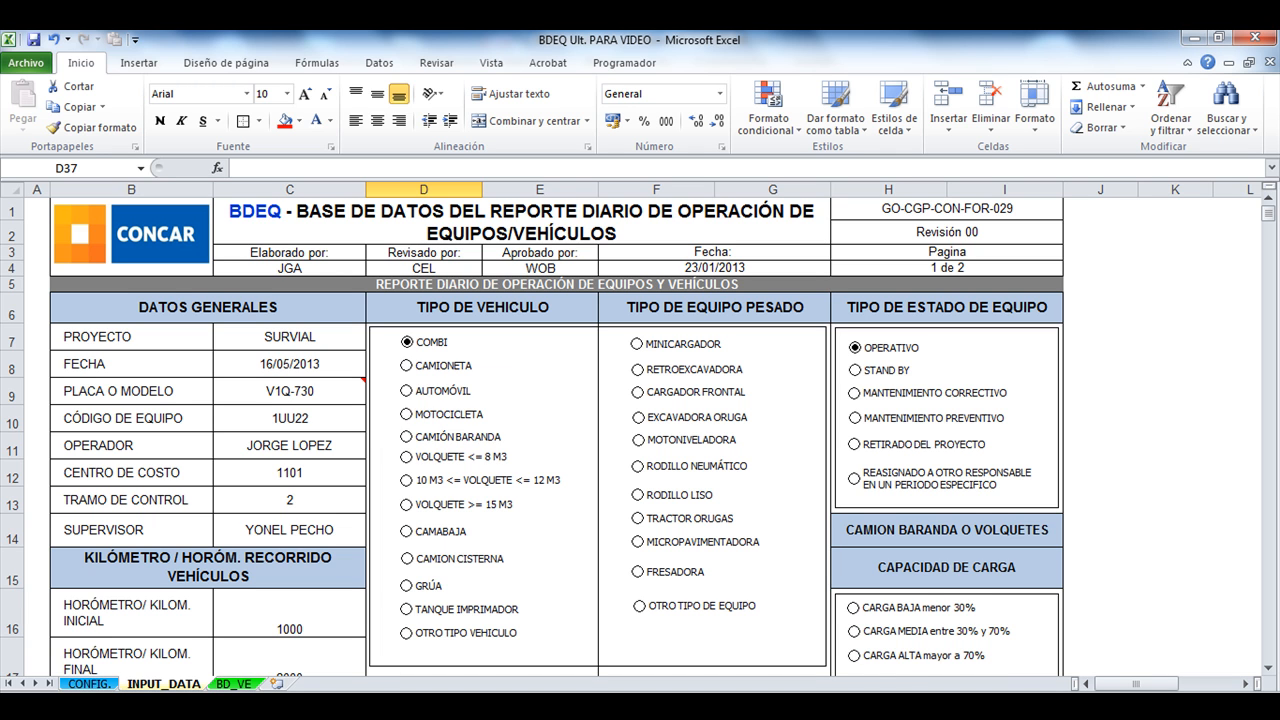
{"action": "left_click_drag", "start_coordinate": [290, 366], "coordinate": [290, 338]}
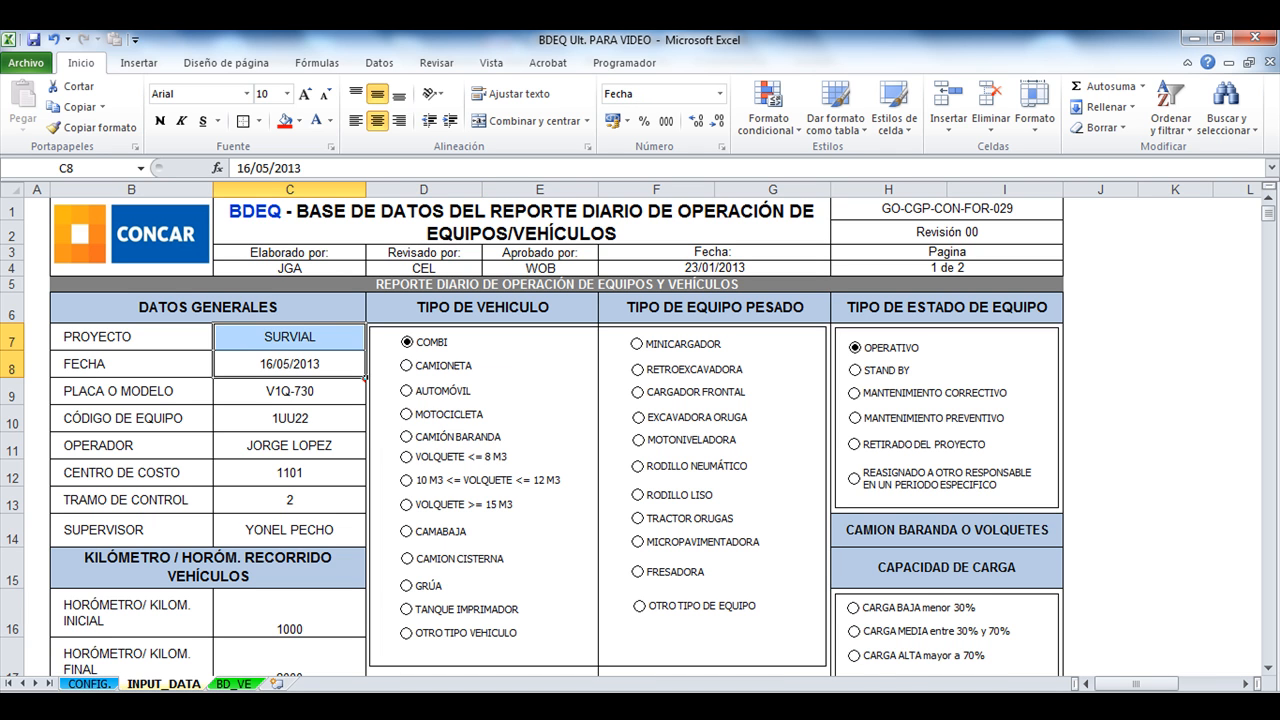
{"action": "left_click", "coordinate": [290, 365]}
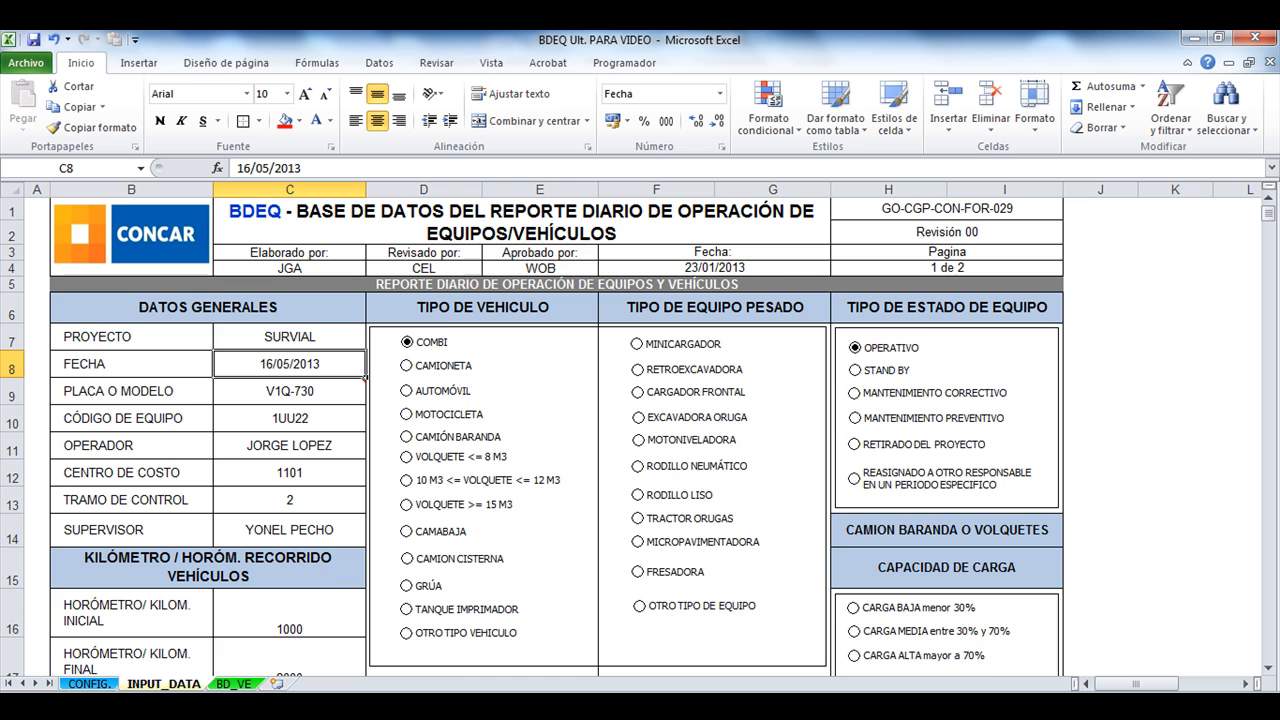
{"action": "scroll", "coordinate": [556, 436], "scroll_direction": "down", "scroll_amount": 9}
{"action": "scroll", "coordinate": [556, 436], "scroll_direction": "down", "scroll_amount": 6}
{"action": "scroll", "coordinate": [556, 436], "scroll_direction": "up", "scroll_amount": 7}
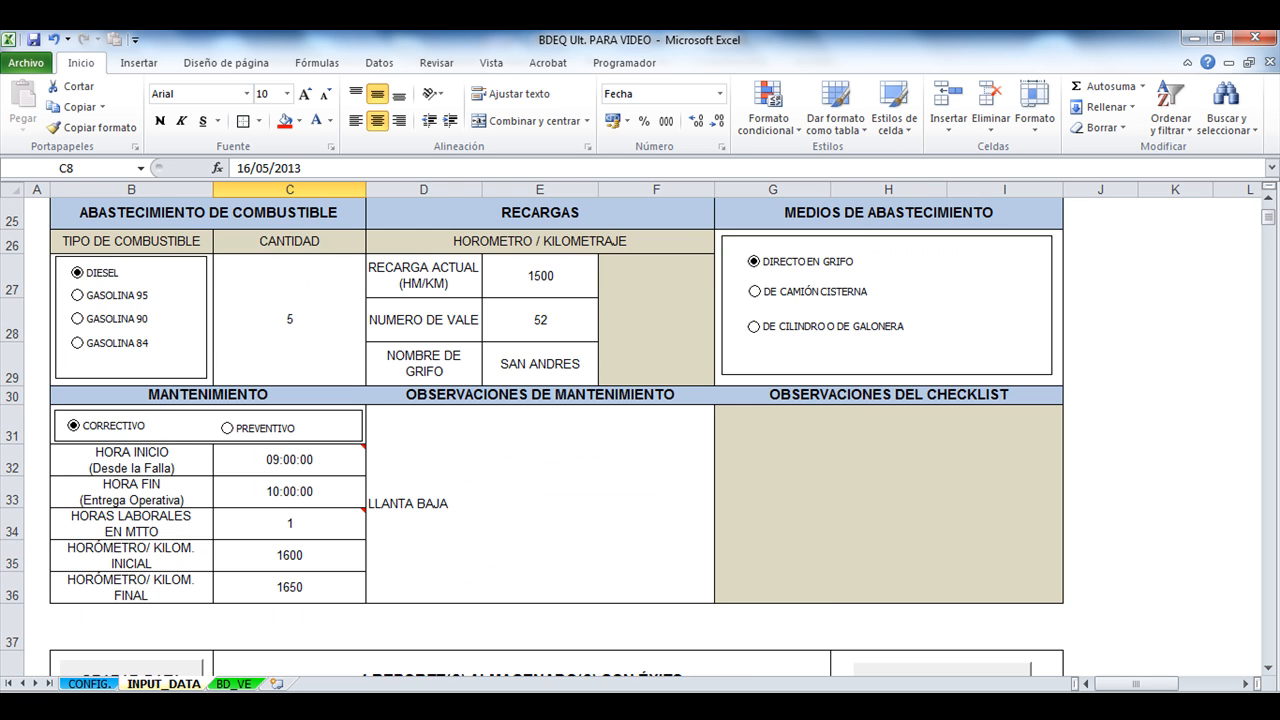
{"action": "scroll", "coordinate": [556, 436], "scroll_direction": "down", "scroll_amount": 1}
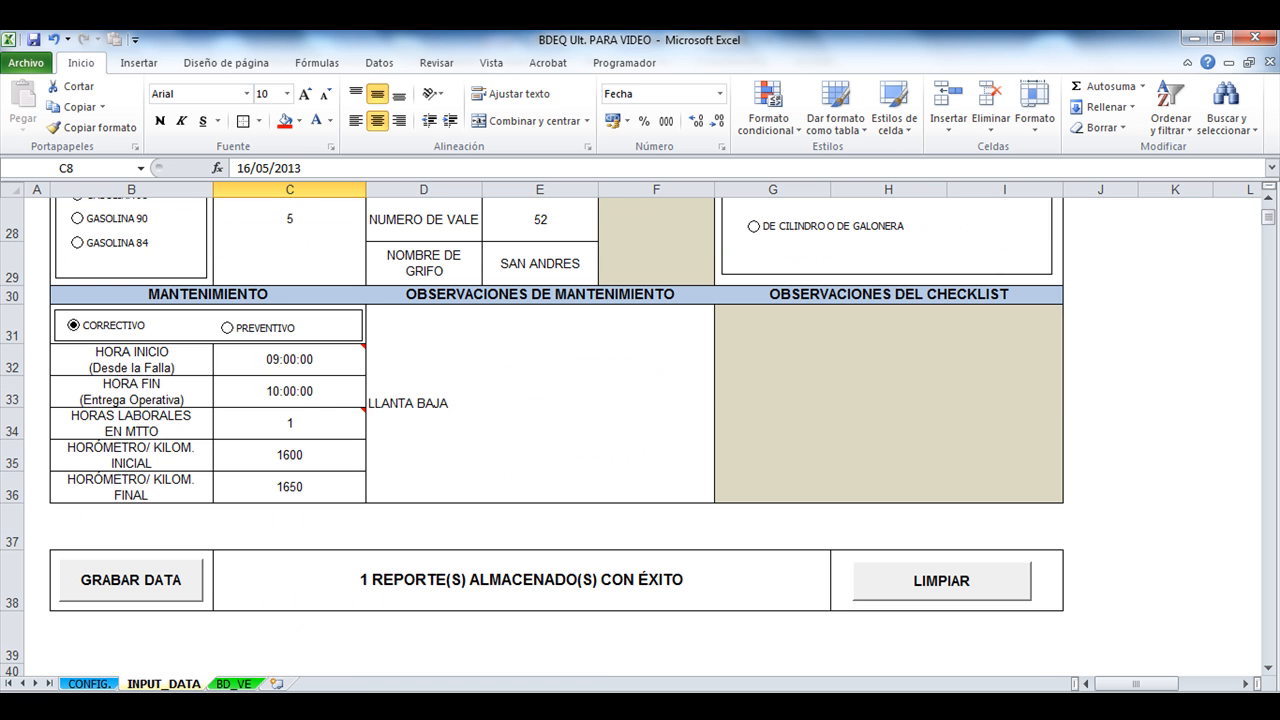
{"action": "scroll", "coordinate": [556, 436], "scroll_direction": "up", "scroll_amount": 9}
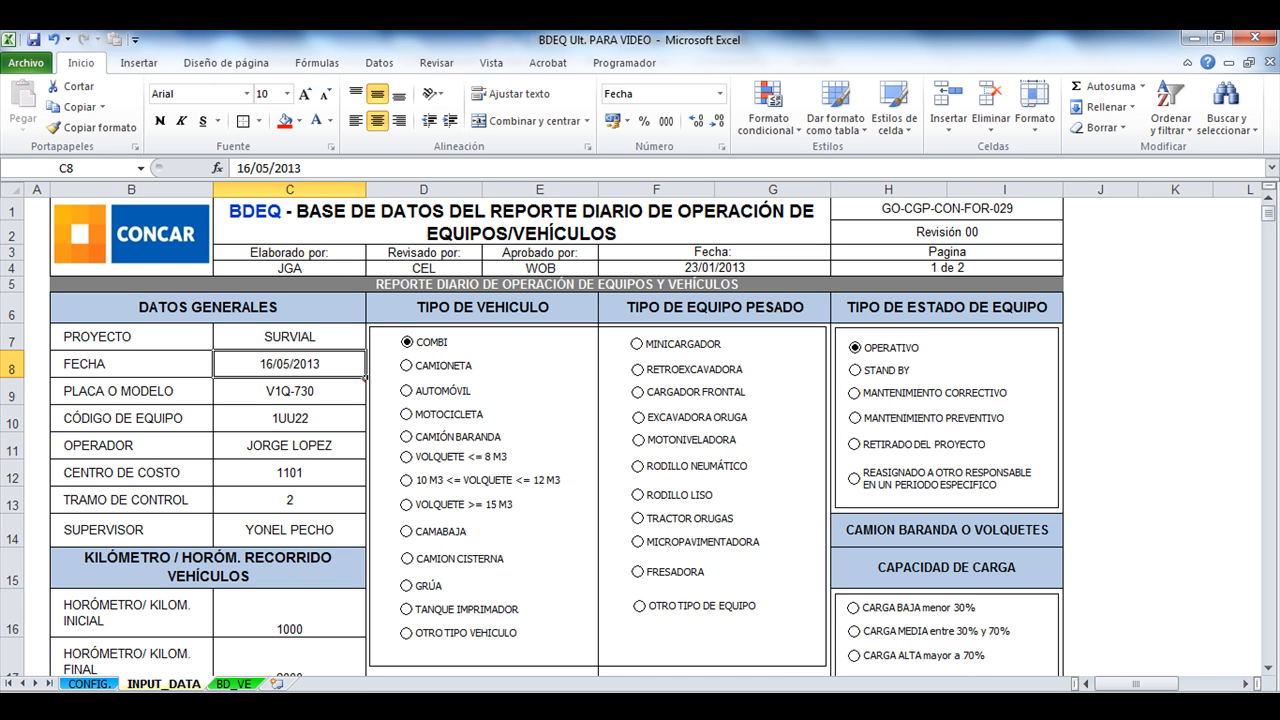
{"action": "type", "text": "17"}
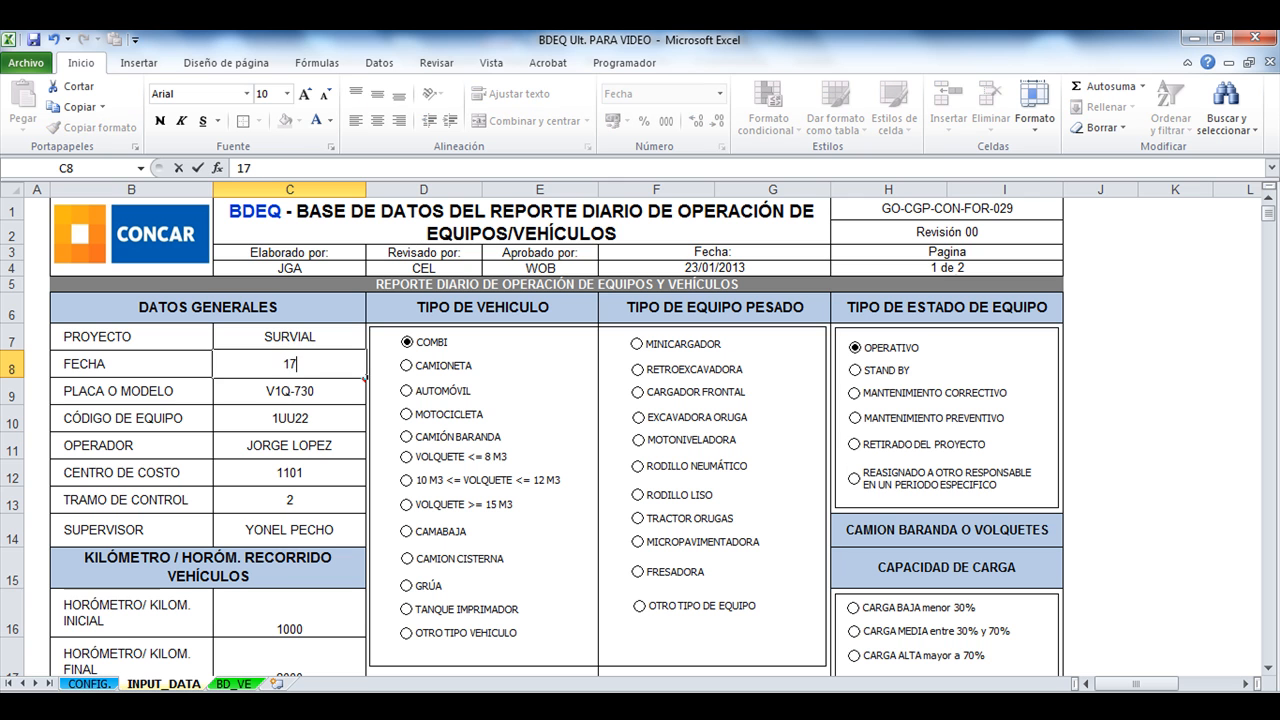
{"action": "type", "text": "-5-13"}
{"action": "key", "text": "Return"}
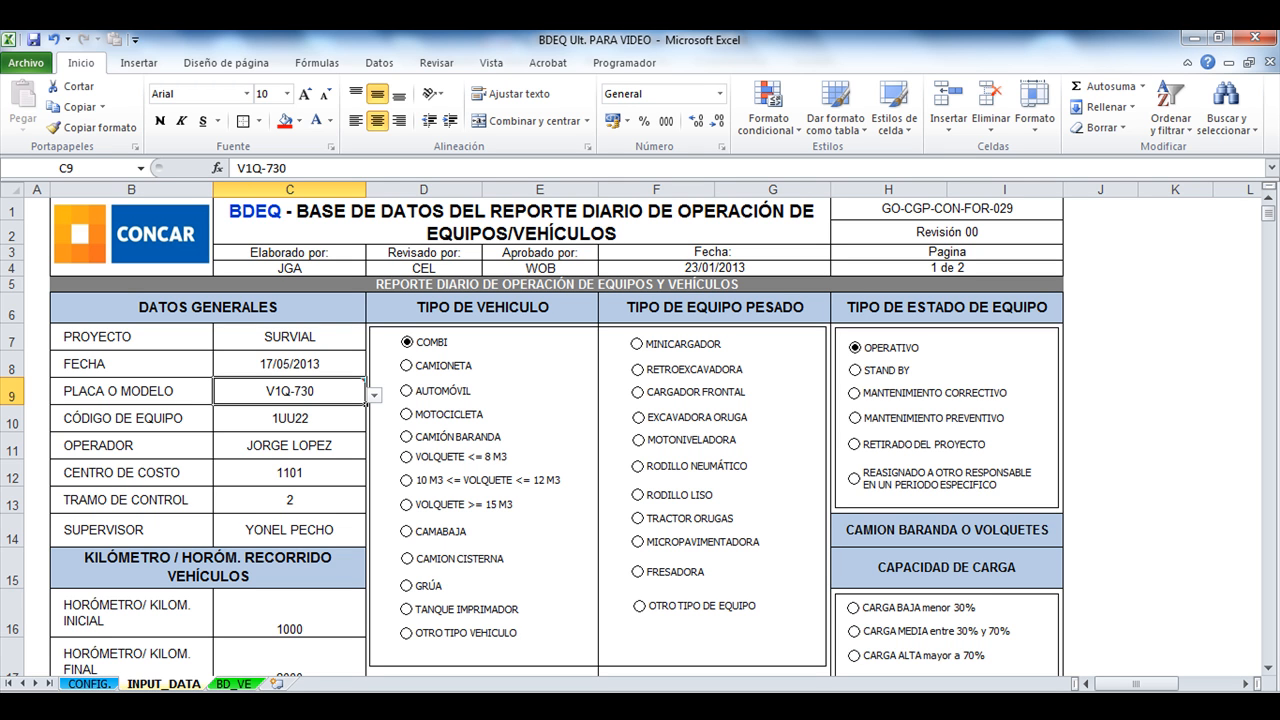
Keep the remaining general data and set the vehicle's initial HORÓMETRO/KILOM. reading to 2000
{"action": "key", "text": "Return"}
{"action": "key", "text": "Return"}
{"action": "key", "text": "Return"}
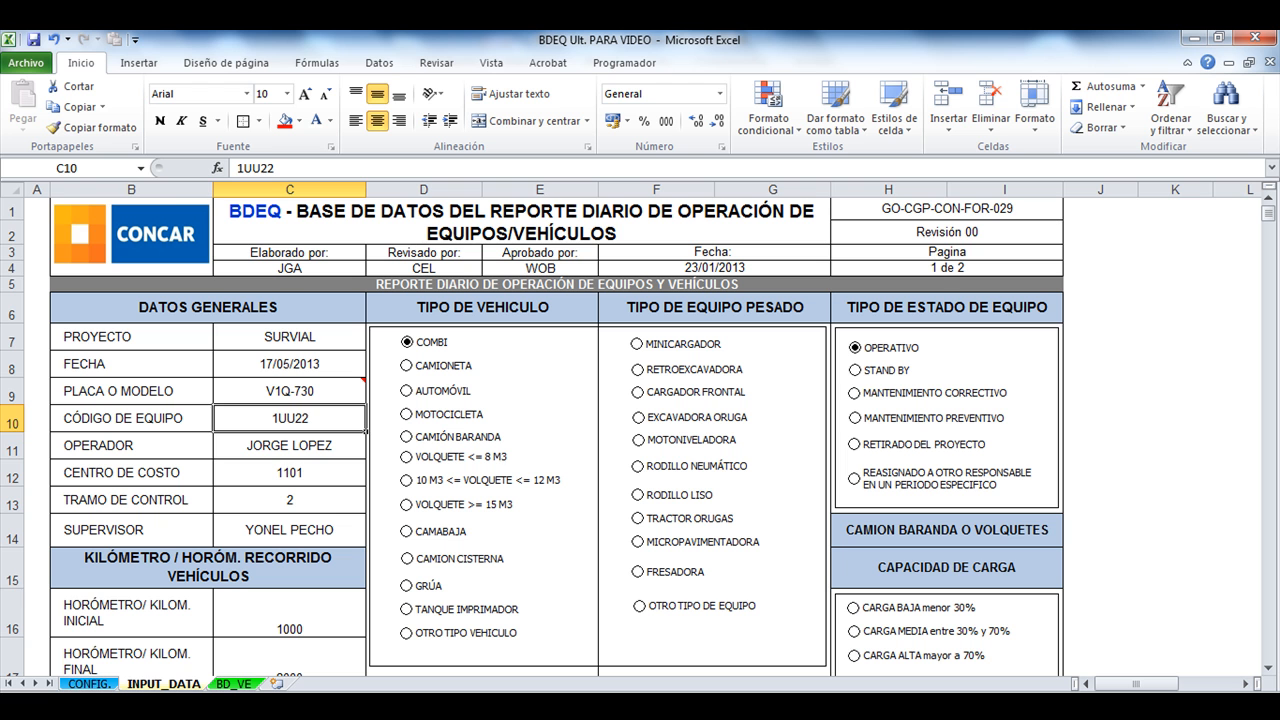
{"action": "scroll", "coordinate": [556, 436], "scroll_direction": "down", "scroll_amount": 1}
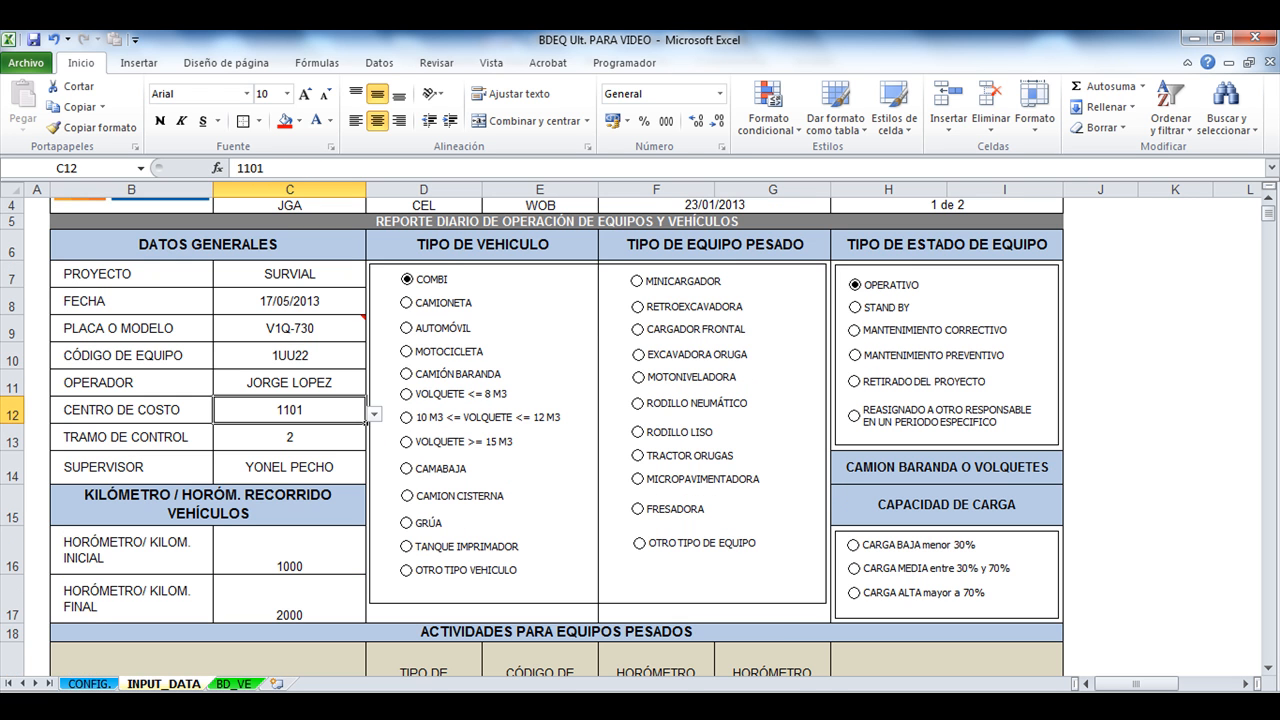
{"action": "scroll", "coordinate": [638, 436], "scroll_direction": "down", "scroll_amount": 1}
{"action": "scroll", "coordinate": [638, 436], "scroll_direction": "down", "scroll_amount": 3}
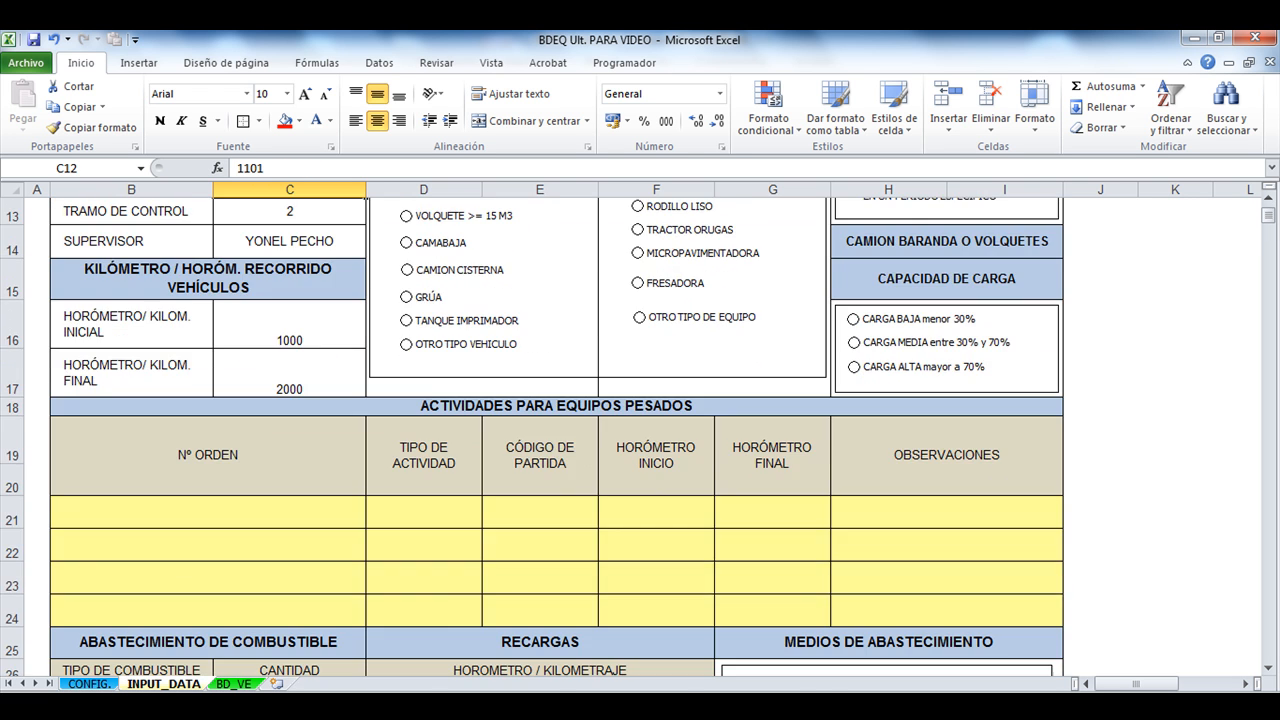
{"action": "scroll", "coordinate": [638, 436], "scroll_direction": "up", "scroll_amount": 5}
{"action": "scroll", "coordinate": [556, 436], "scroll_direction": "down", "scroll_amount": 1}
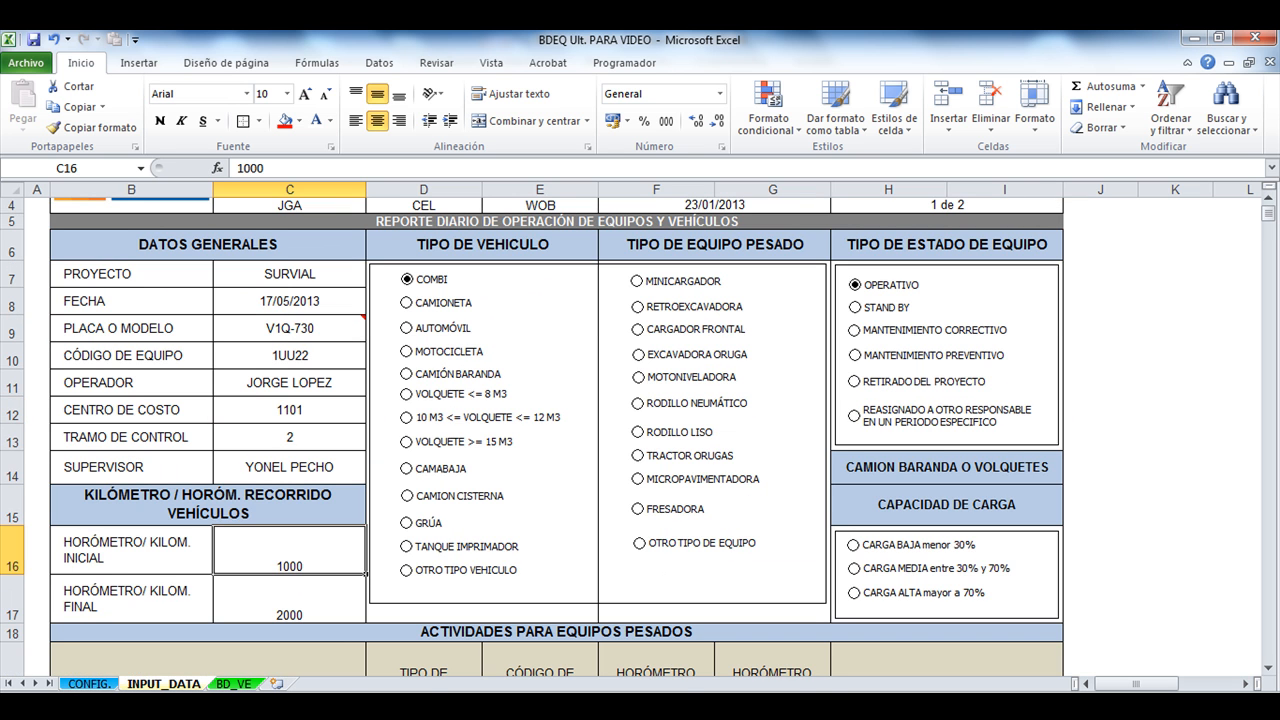
{"action": "left_click", "coordinate": [289, 551]}
{"action": "type", "text": "2000"}
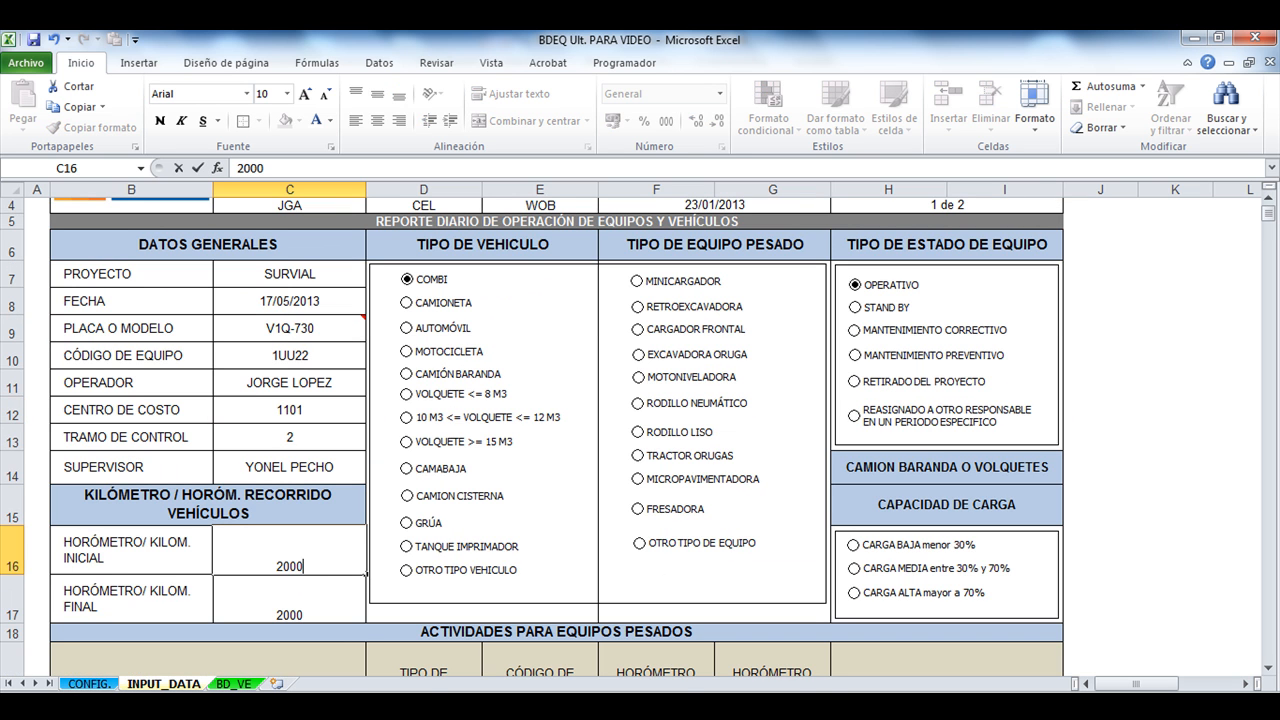
{"action": "key", "text": "Return"}
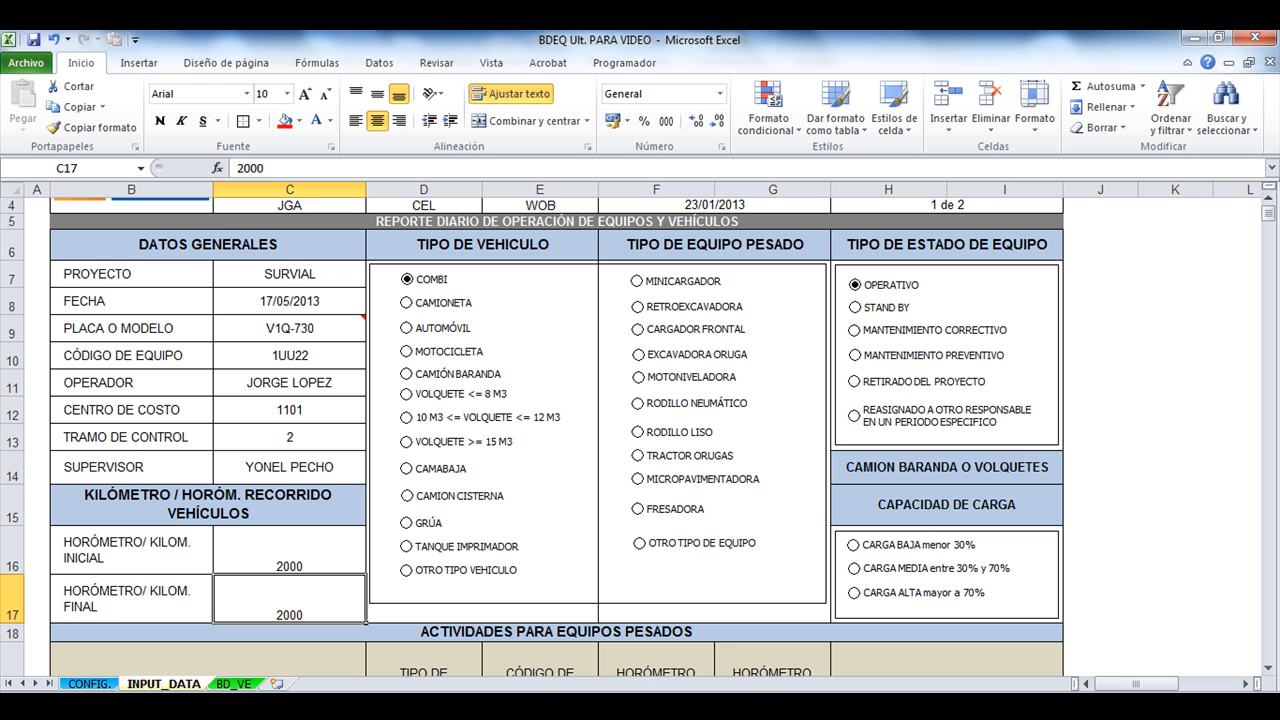
Set the vehicle's final HORÓMETRO/KILOM. reading to 3000
{"action": "type", "text": "3000"}
{"action": "key", "text": "Return"}
Update the fuel supply data with RECARGA ACTUAL 2500, NUMERO DE VALE 53 and CANTIDAD 6
{"action": "scroll", "coordinate": [640, 436], "scroll_direction": "down", "scroll_amount": 6}
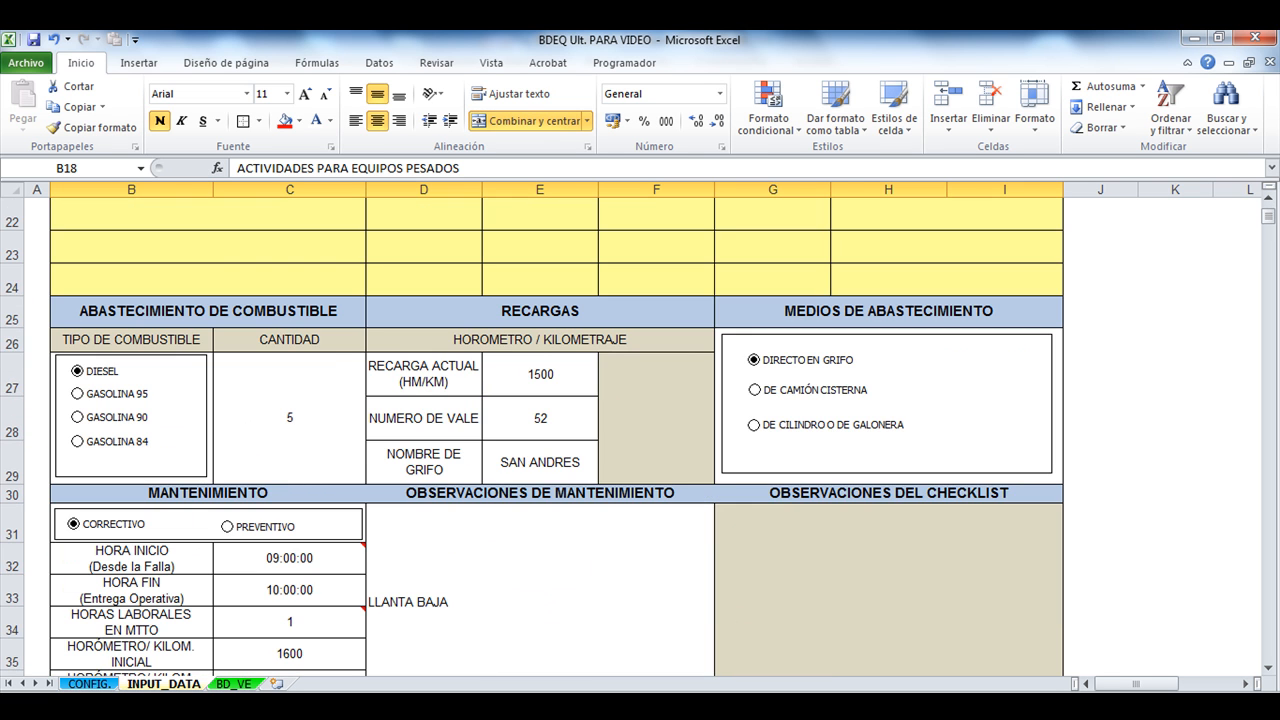
{"action": "left_click", "coordinate": [540, 374]}
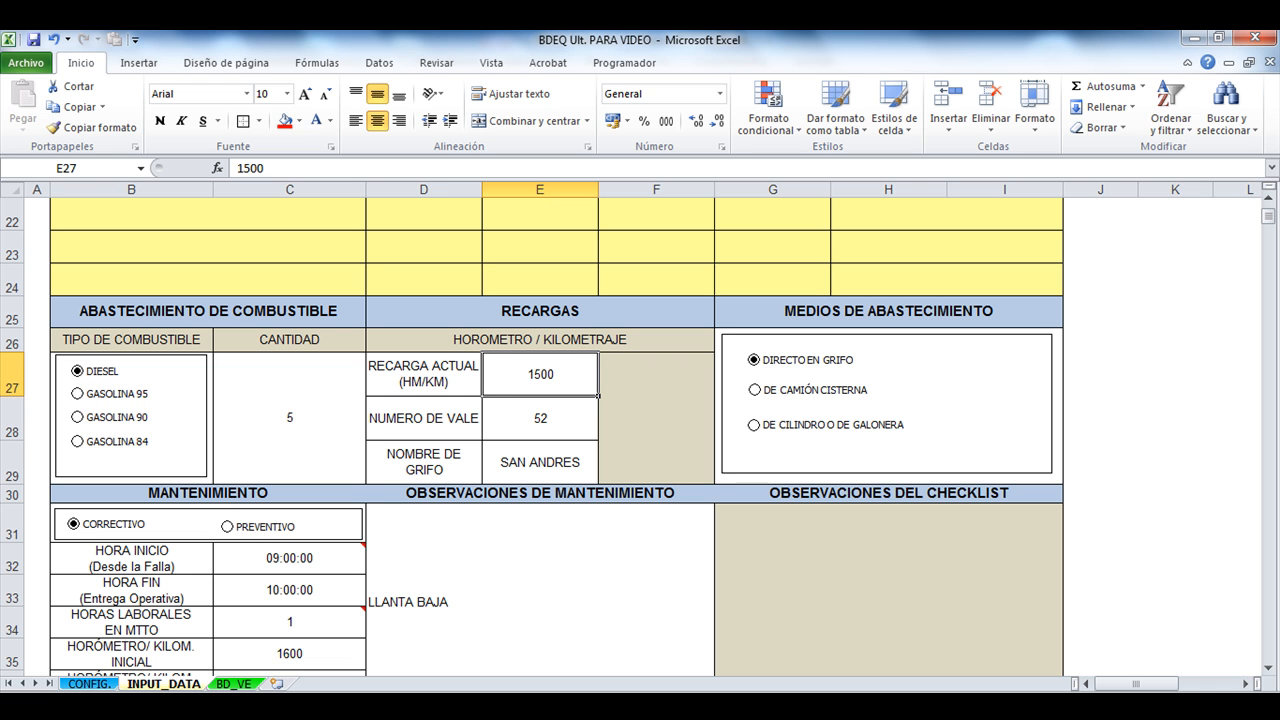
{"action": "type", "text": "2500"}
{"action": "key", "text": "Return"}
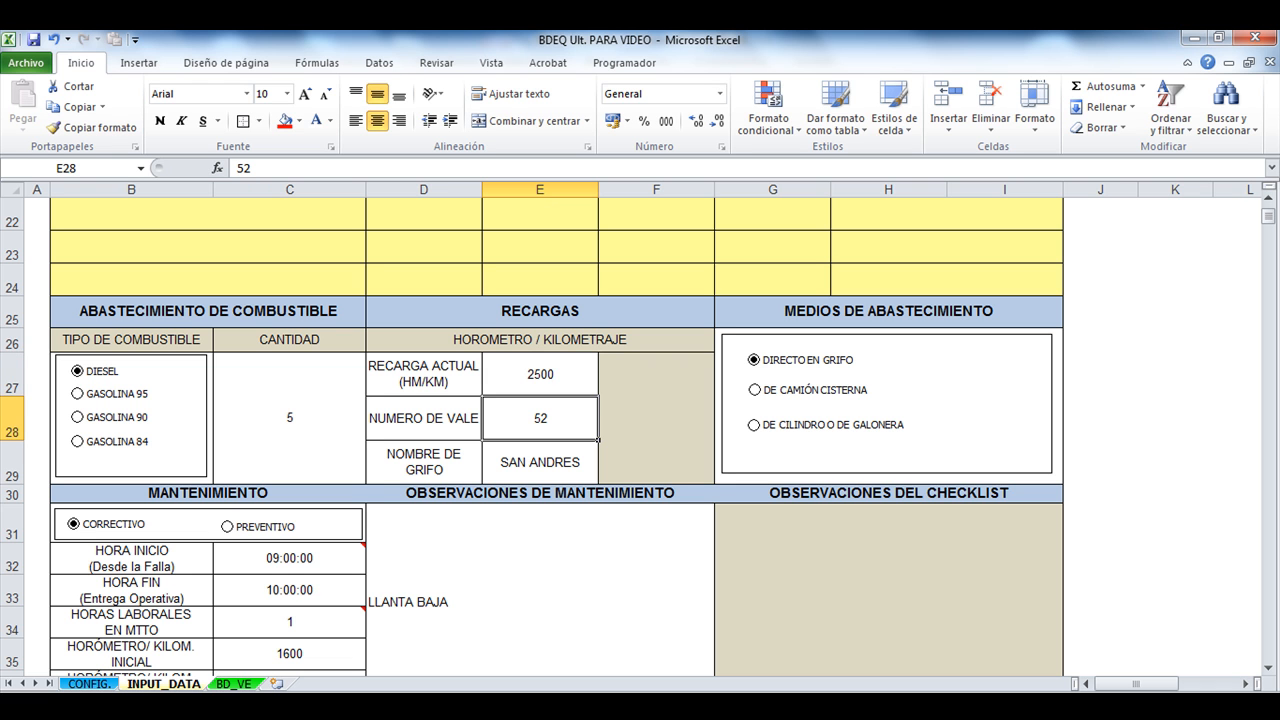
{"action": "type", "text": "53"}
{"action": "key", "text": "Return"}
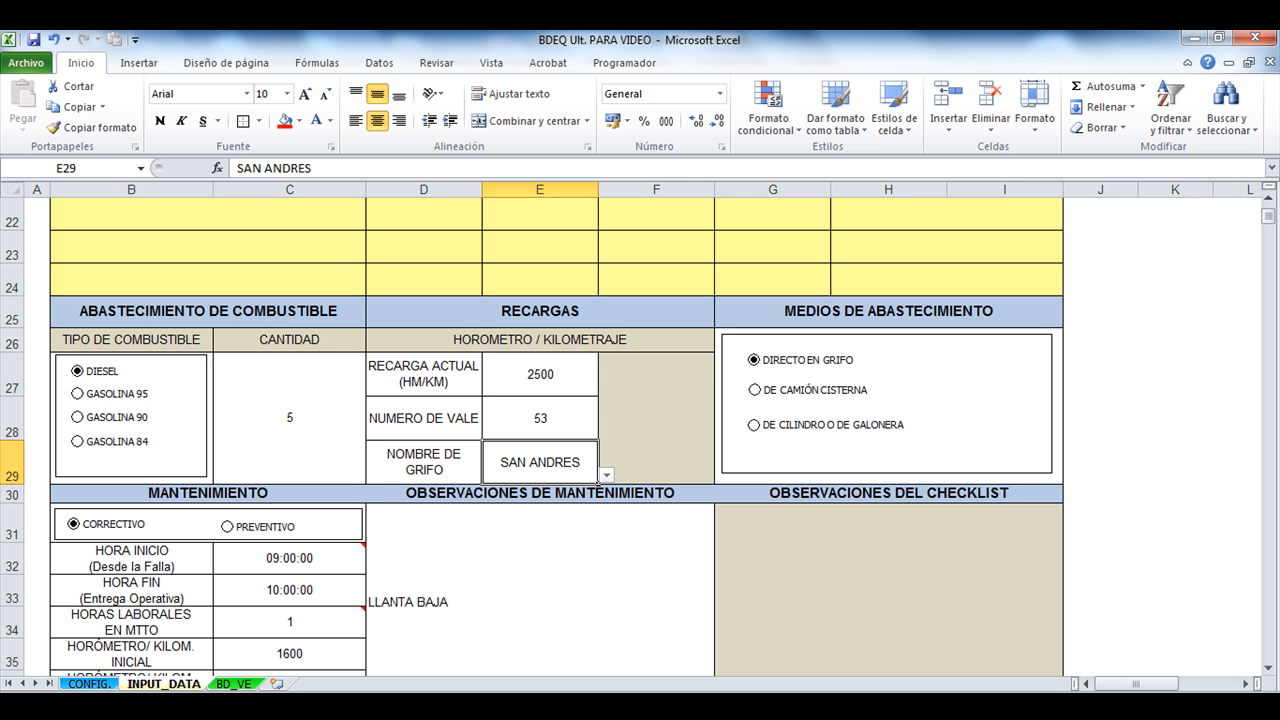
{"action": "left_click", "coordinate": [290, 418]}
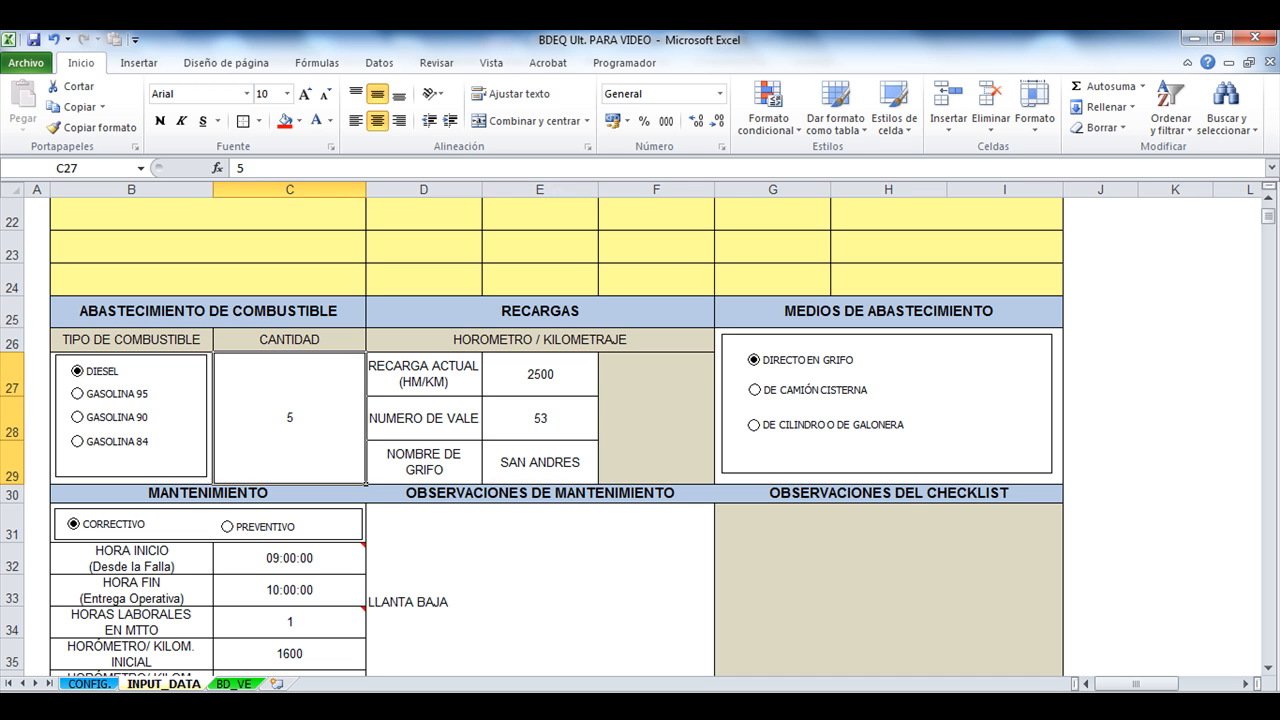
{"action": "type", "text": "6"}
{"action": "key", "text": "Return"}
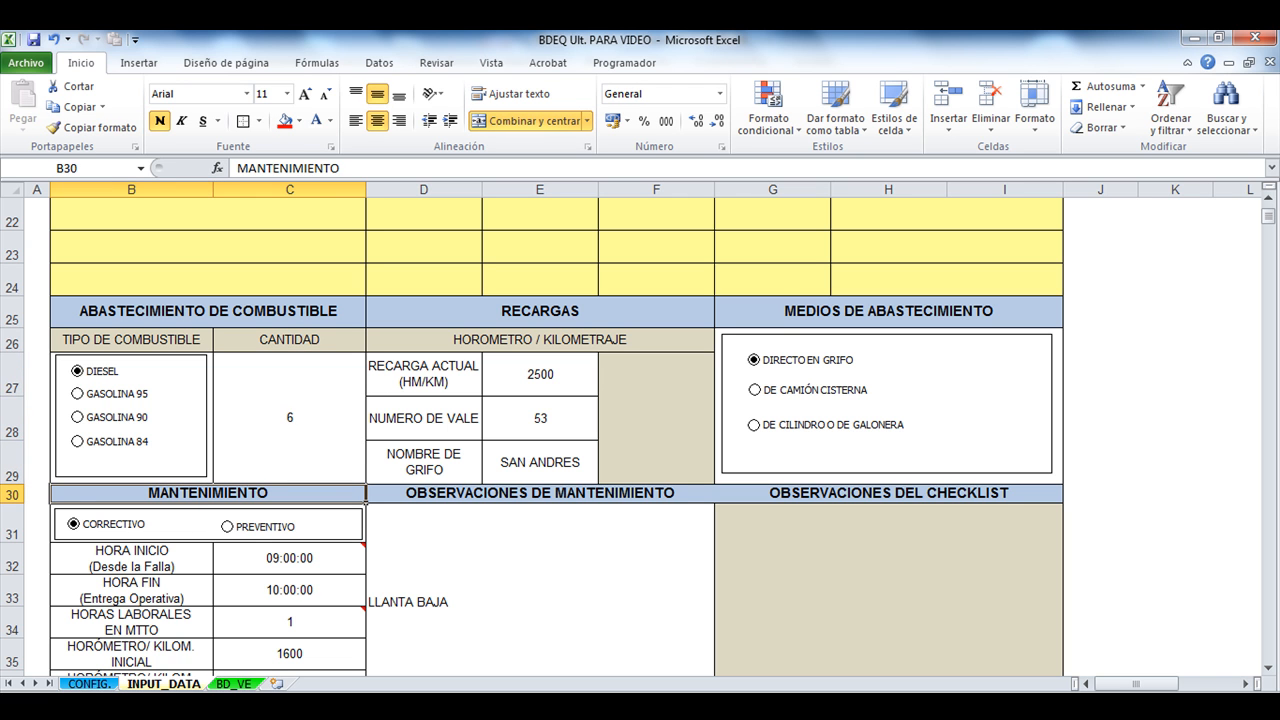
Clear the start and end times, lost working hours and both HORÓMETRO/KILOM. readings in the MANTENIMIENTO section
{"action": "scroll", "coordinate": [556, 405], "scroll_direction": "down", "scroll_amount": 2}
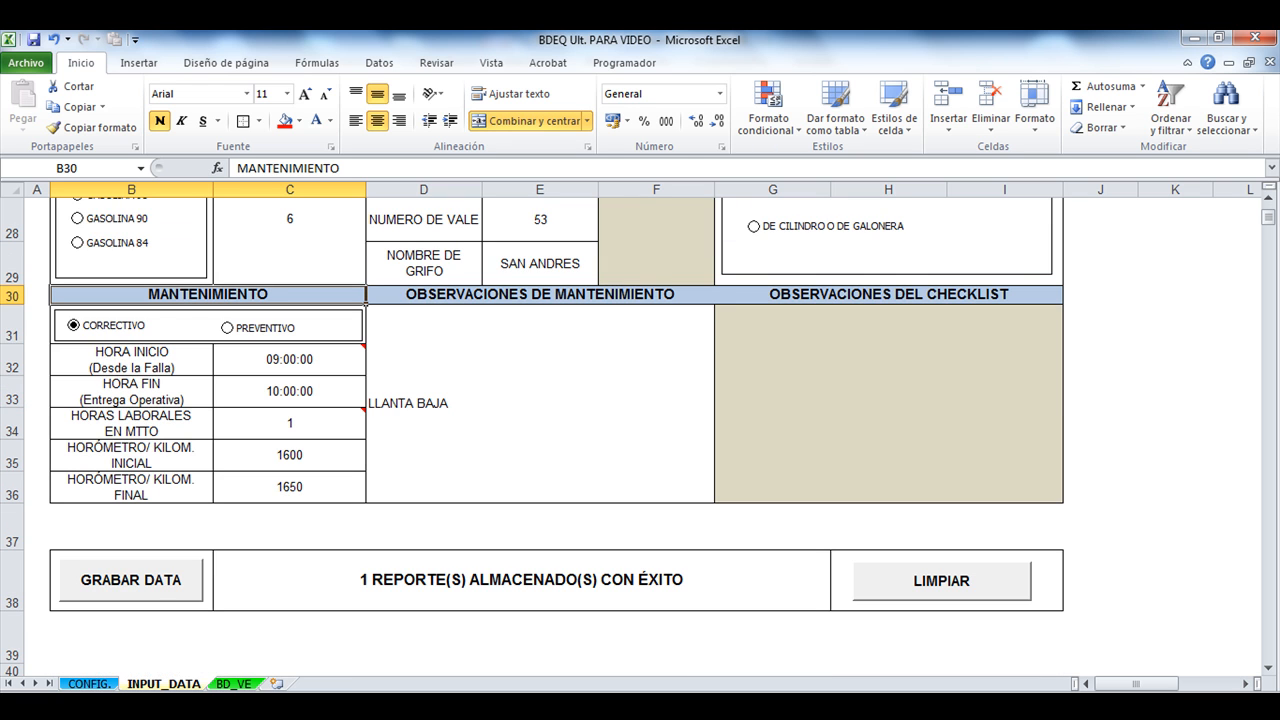
{"action": "key", "text": "Down"}
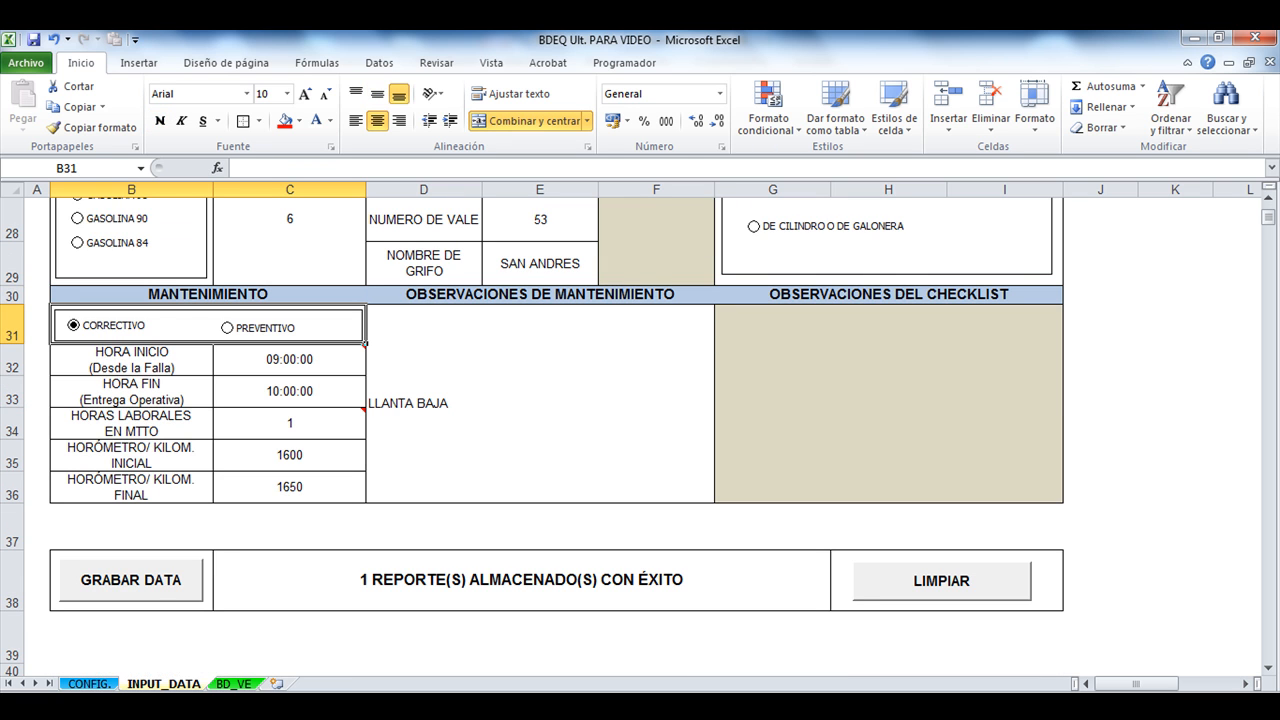
{"action": "left_click_drag", "start_coordinate": [290, 360], "coordinate": [290, 488]}
{"action": "key", "text": "Delete"}
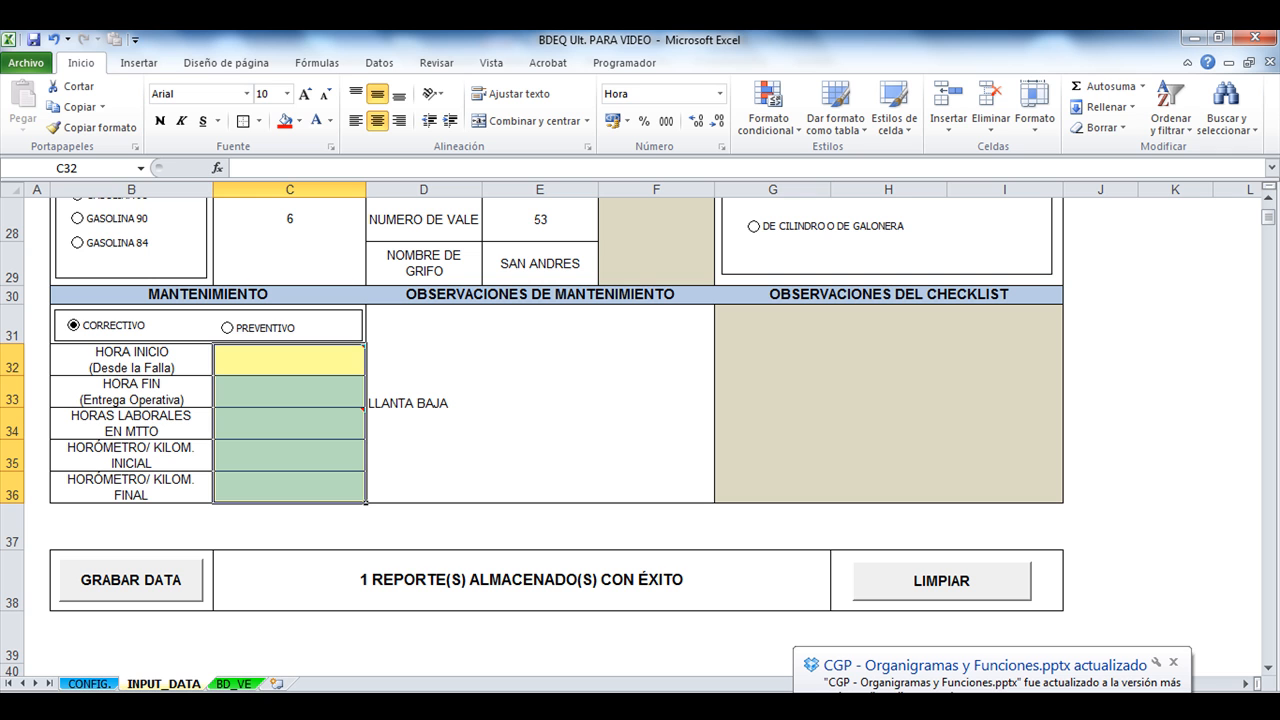
Try the PREVENTIVO maintenance type, restore CORRECTIVO, and examine the ALIMENTA A LA MACRO and LEYENDAS tables
{"action": "left_click", "coordinate": [227, 327]}
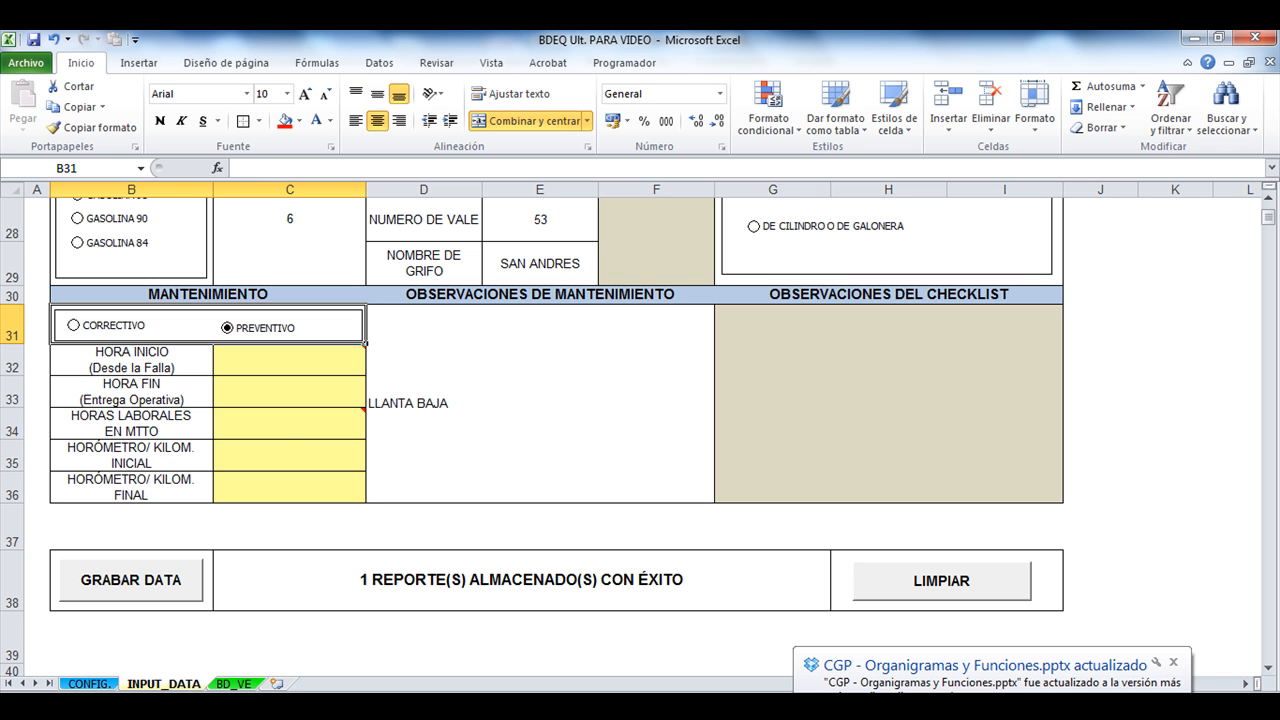
{"action": "left_click", "coordinate": [74, 325]}
{"action": "left_click", "coordinate": [1173, 662]}
{"action": "left_click_drag", "start_coordinate": [1138, 684], "coordinate": [1197, 684]}
{"action": "scroll", "coordinate": [643, 436], "scroll_direction": "up", "scroll_amount": 4}
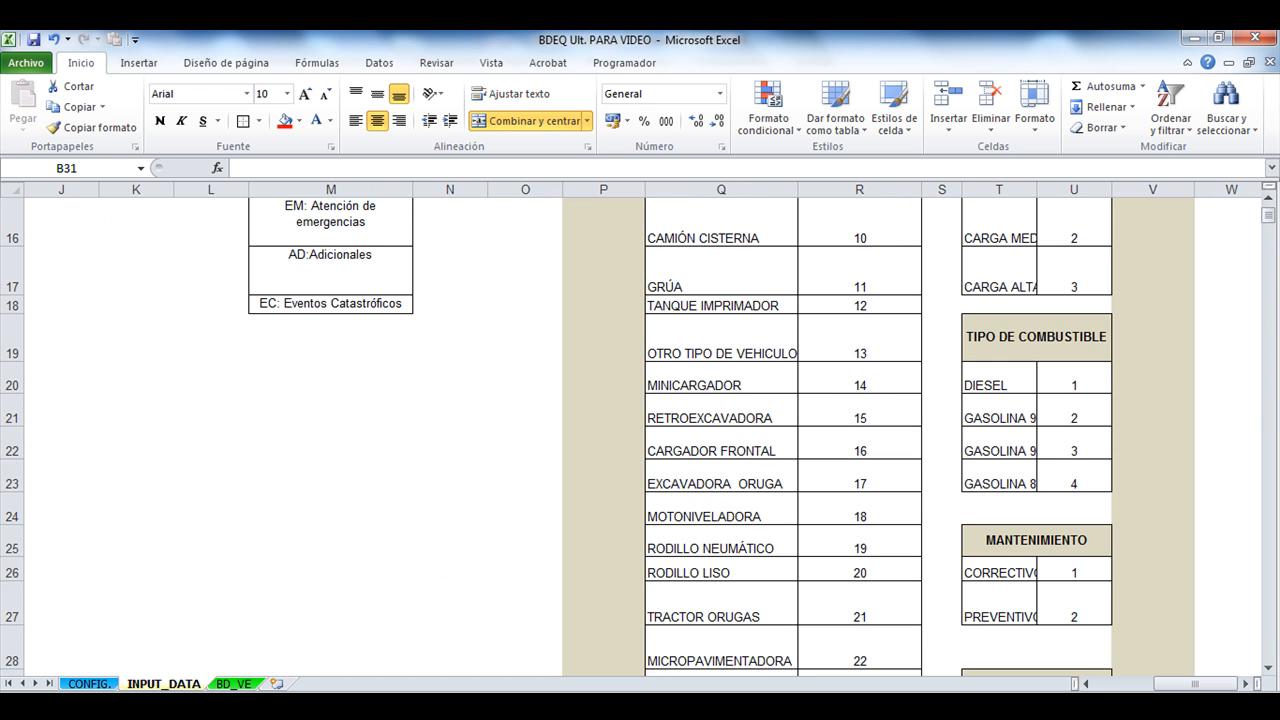
{"action": "scroll", "coordinate": [640, 436], "scroll_direction": "up", "scroll_amount": 5}
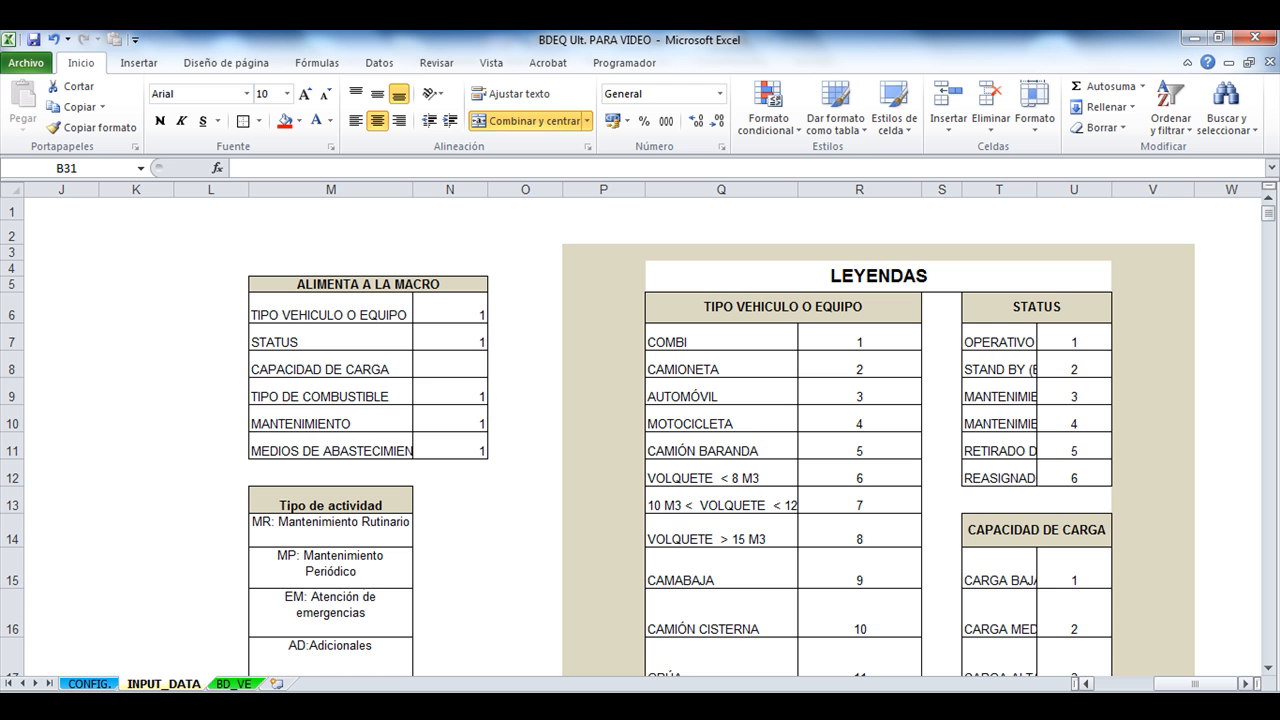
{"action": "scroll", "coordinate": [640, 436], "scroll_direction": "down", "scroll_amount": 3}
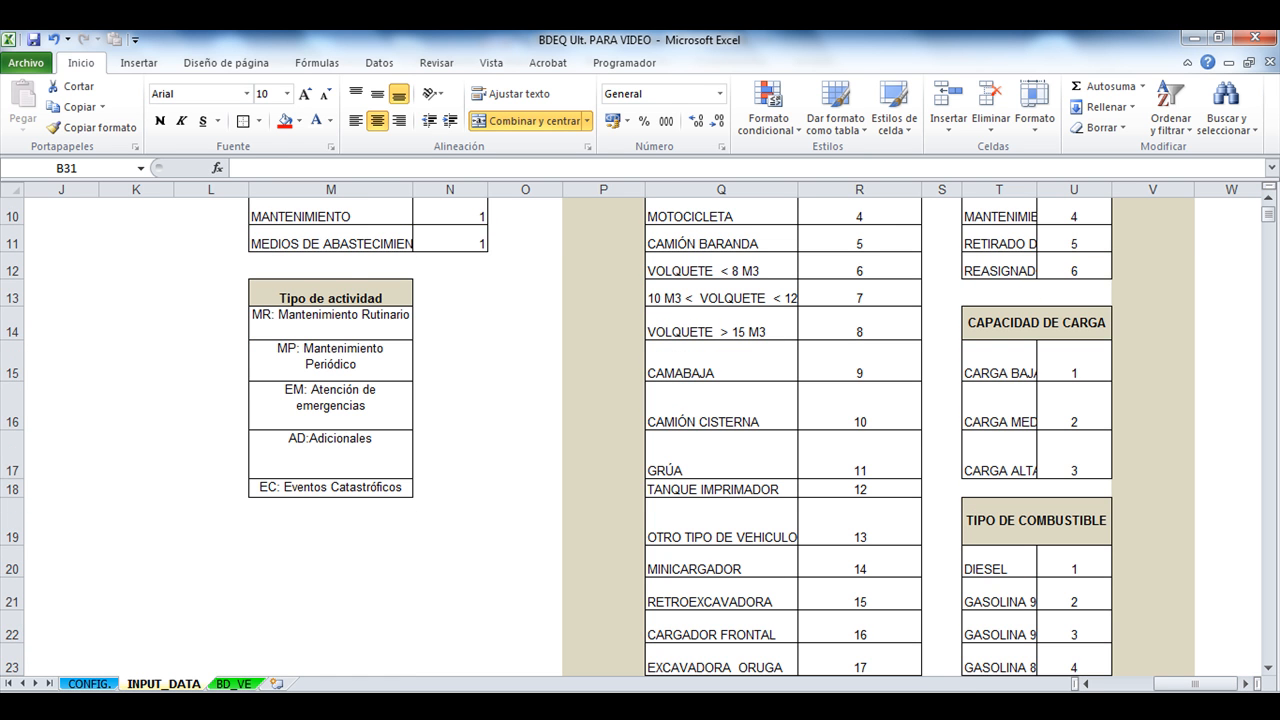
{"action": "scroll", "coordinate": [640, 436], "scroll_direction": "down", "scroll_amount": 3}
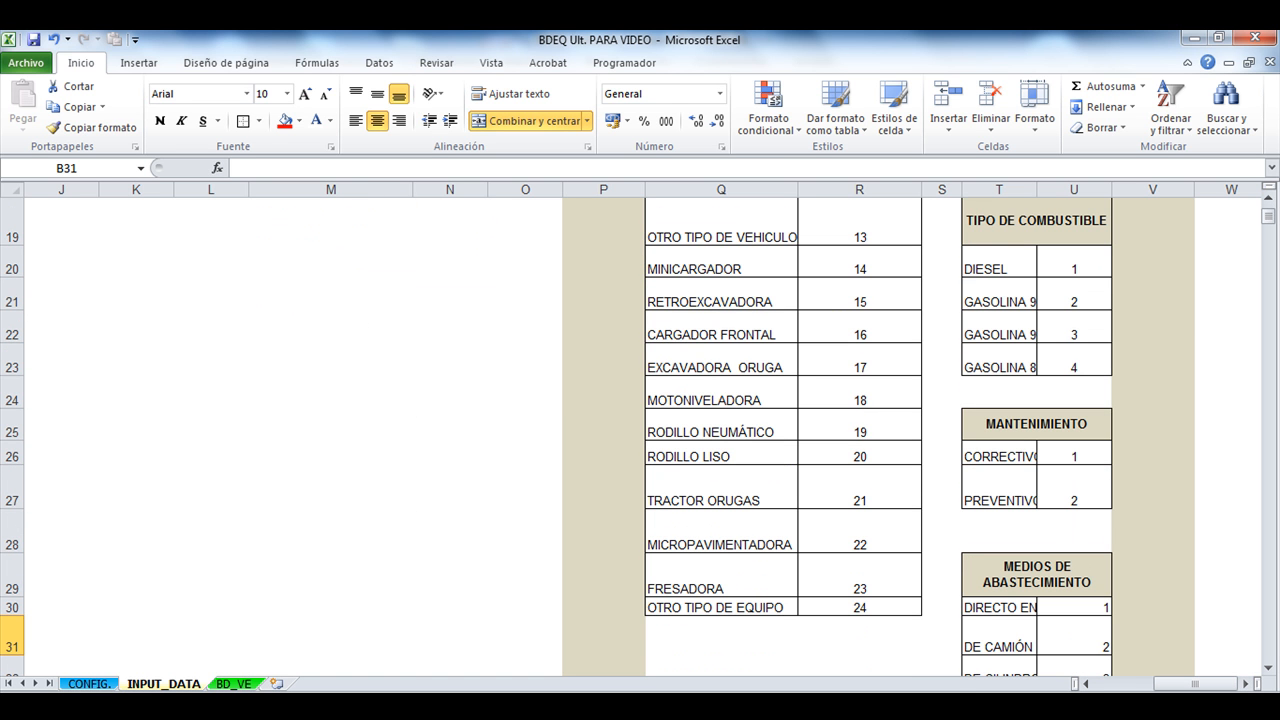
Re-enter 1 as the CORRECTIVO code in the MANTENIMIENTO legend
{"action": "left_click", "coordinate": [1074, 454]}
{"action": "key", "text": "Delete"}
{"action": "type", "text": "1"}
{"action": "key", "text": "Return"}
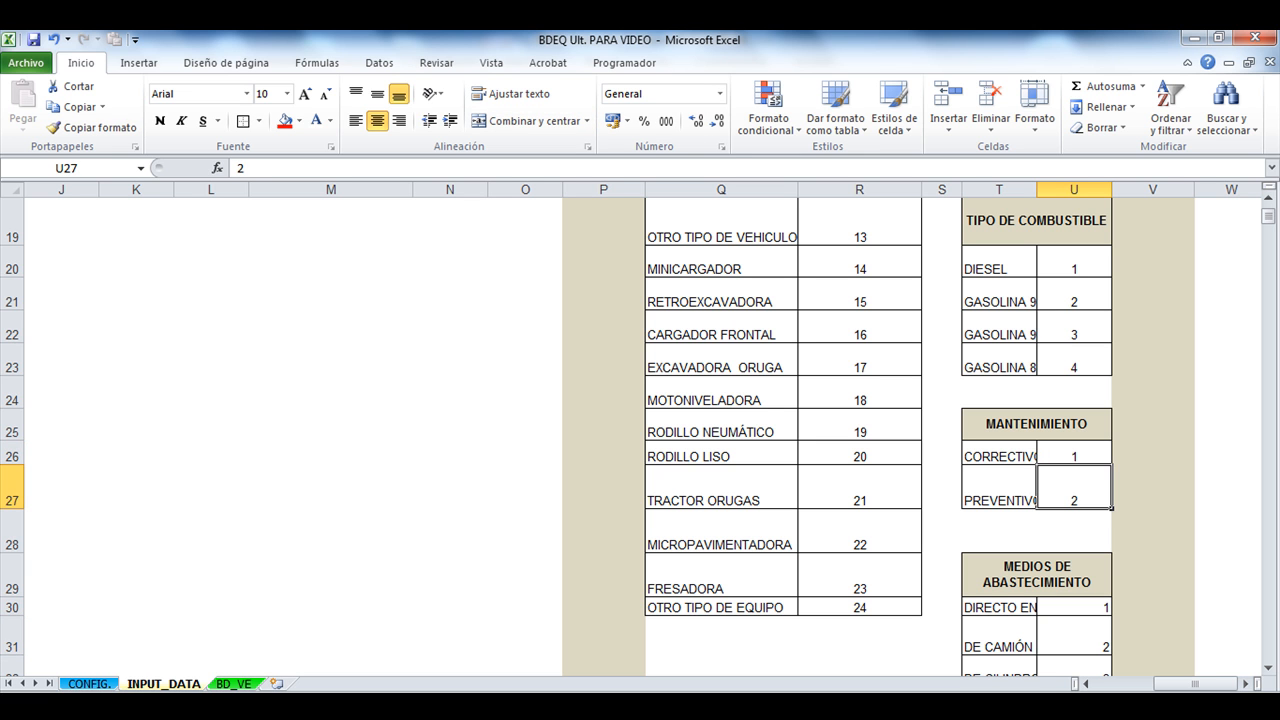
Return to the report form and clear the OBSERVACIONES DE MANTENIMIENTO text
{"action": "left_click_drag", "start_coordinate": [1195, 684], "coordinate": [1136, 684]}
{"action": "scroll", "coordinate": [640, 430], "scroll_direction": "down", "scroll_amount": 2}
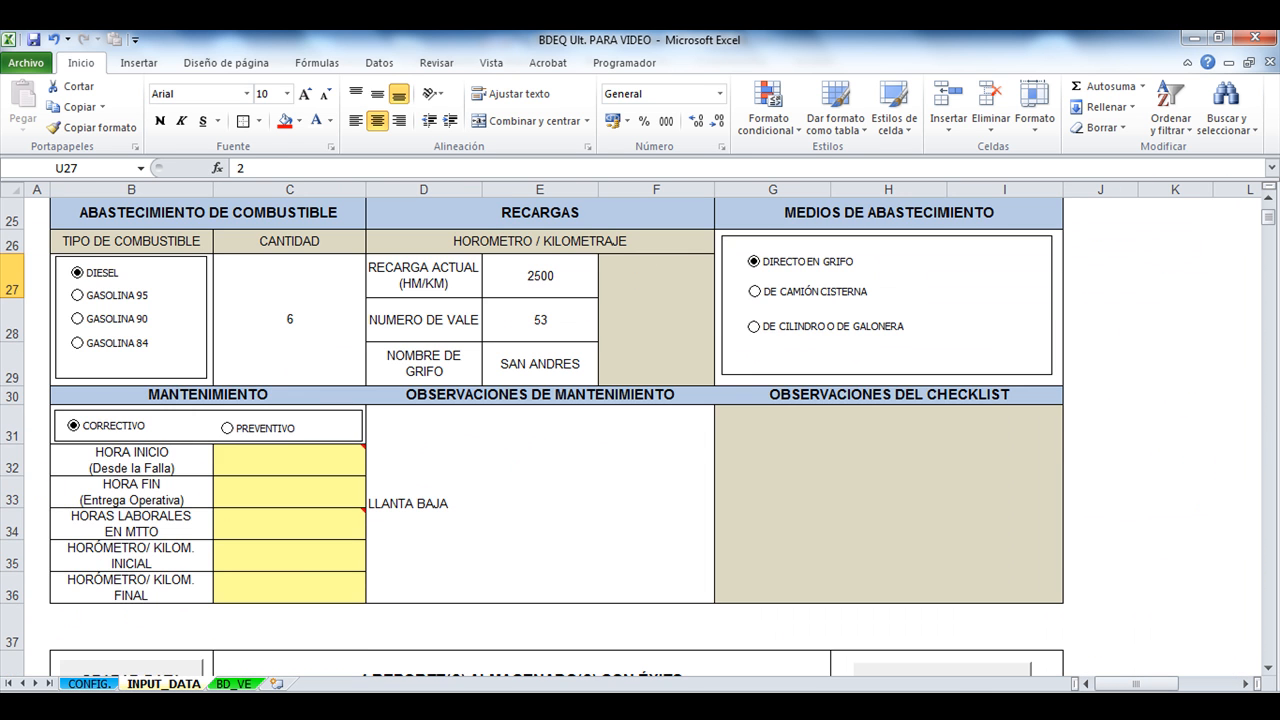
{"action": "scroll", "coordinate": [540, 420], "scroll_direction": "down", "scroll_amount": 1}
{"action": "left_click", "coordinate": [540, 403]}
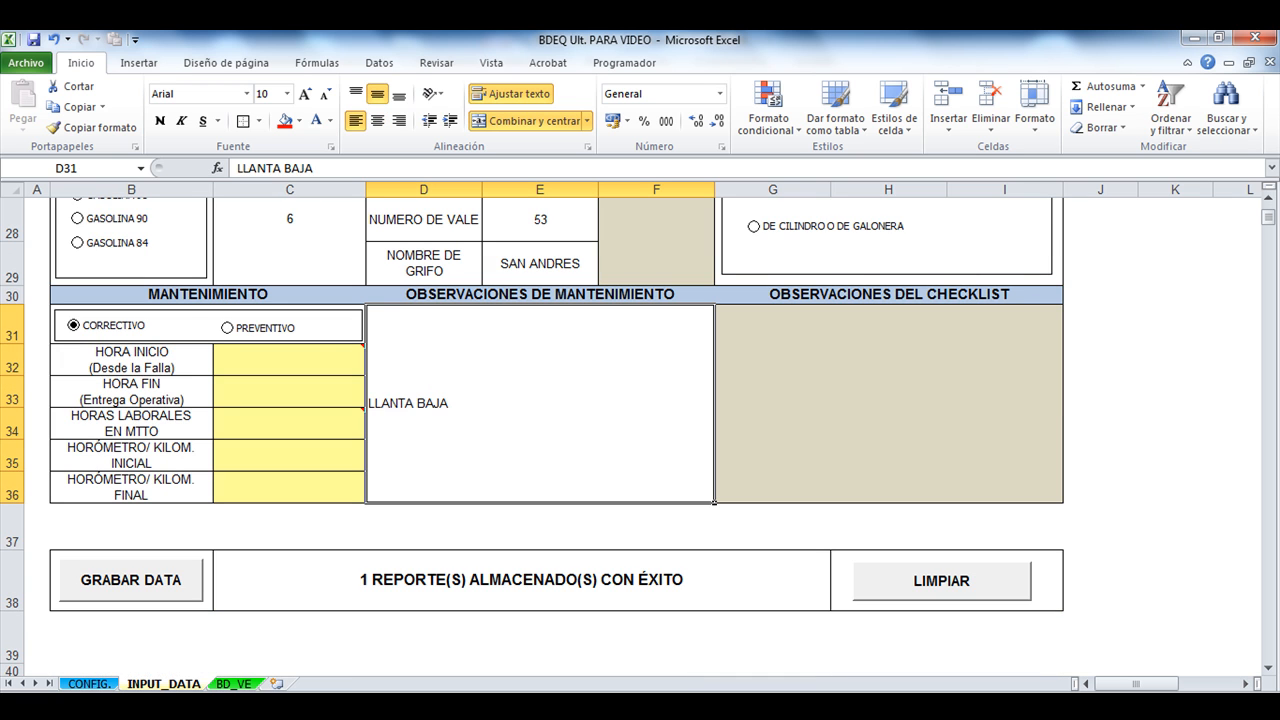
{"action": "key", "text": "Delete"}
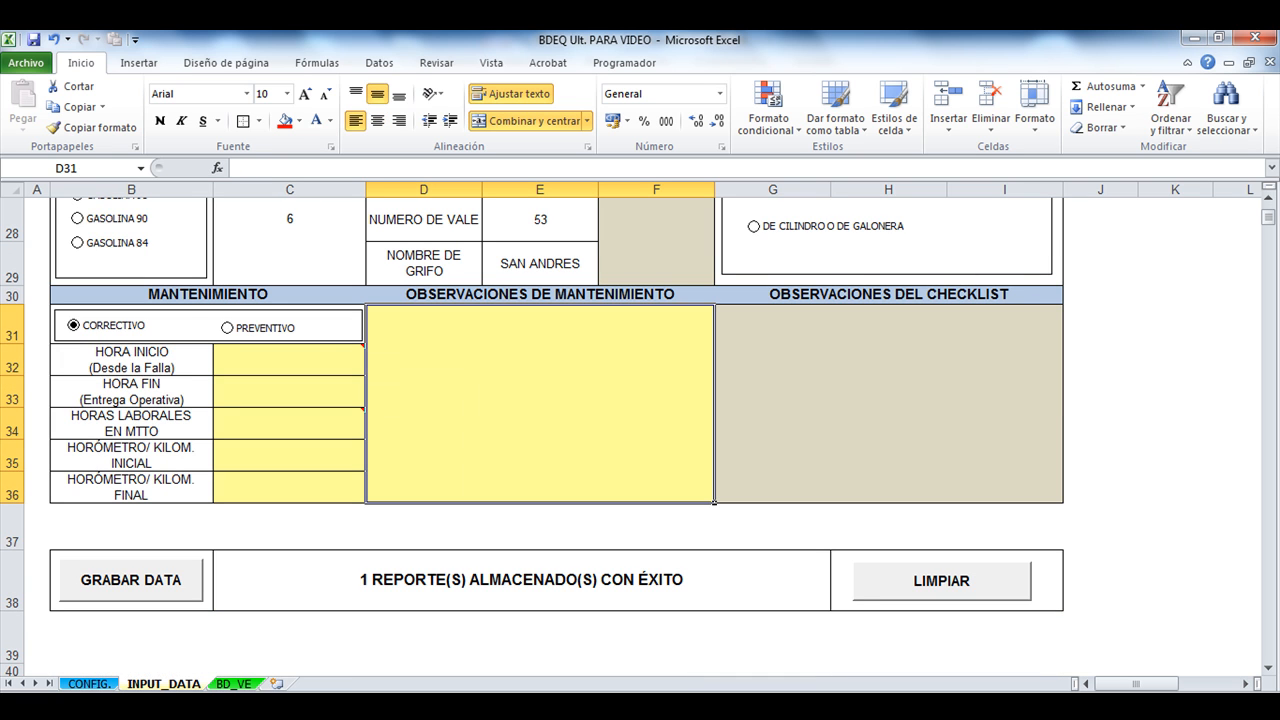
{"action": "mouse_move", "coordinate": [300, 423]}
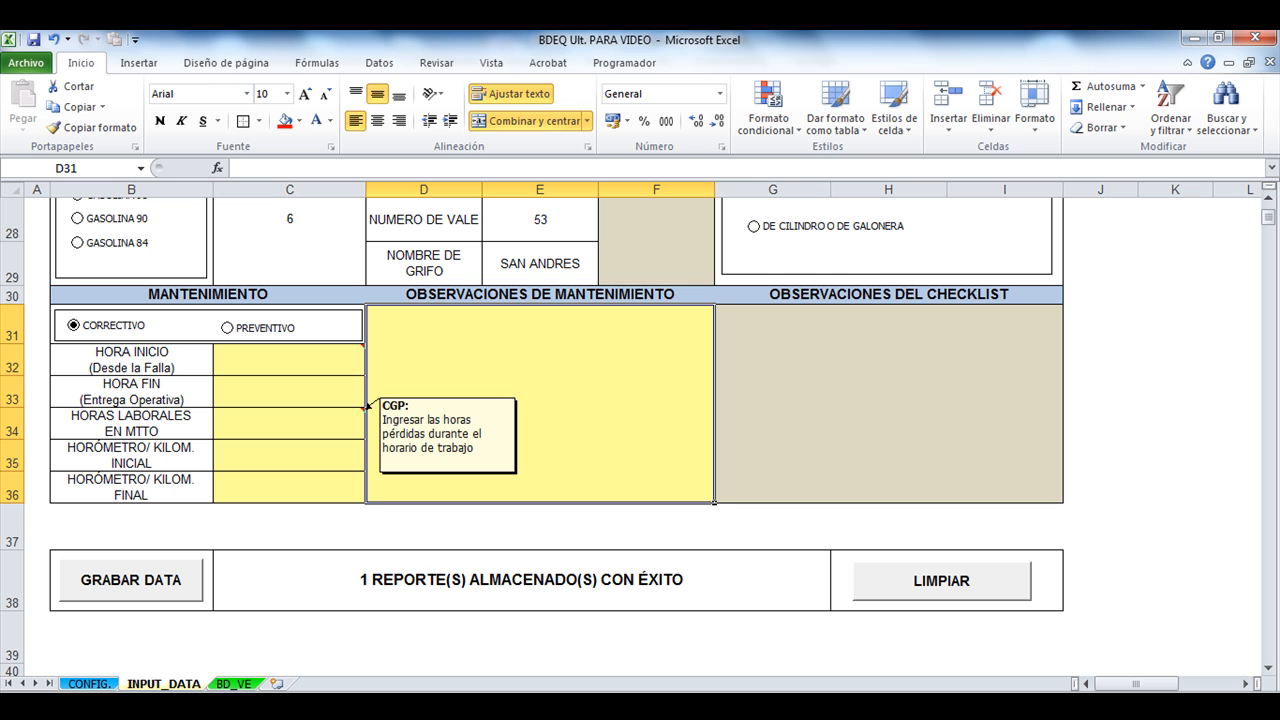
Set the report's maintenance type to PREVENTIVO
{"action": "left_click", "coordinate": [228, 328]}
{"action": "left_click", "coordinate": [74, 325]}
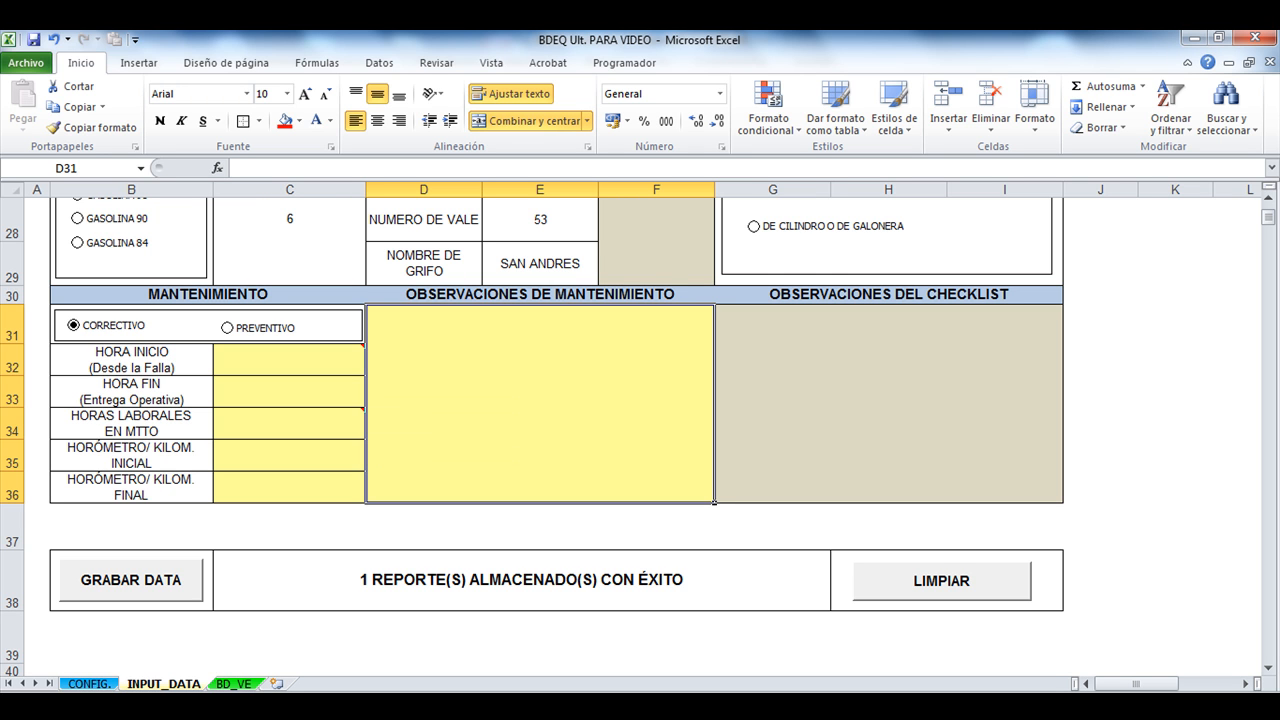
{"action": "left_click", "coordinate": [228, 328]}
Examine the MANTENIMIENTO legend codes, the values feeding the macro and the maintenance type column on the BD_VE sheet
{"action": "scroll", "coordinate": [228, 328], "scroll_direction": "up", "scroll_amount": 4}
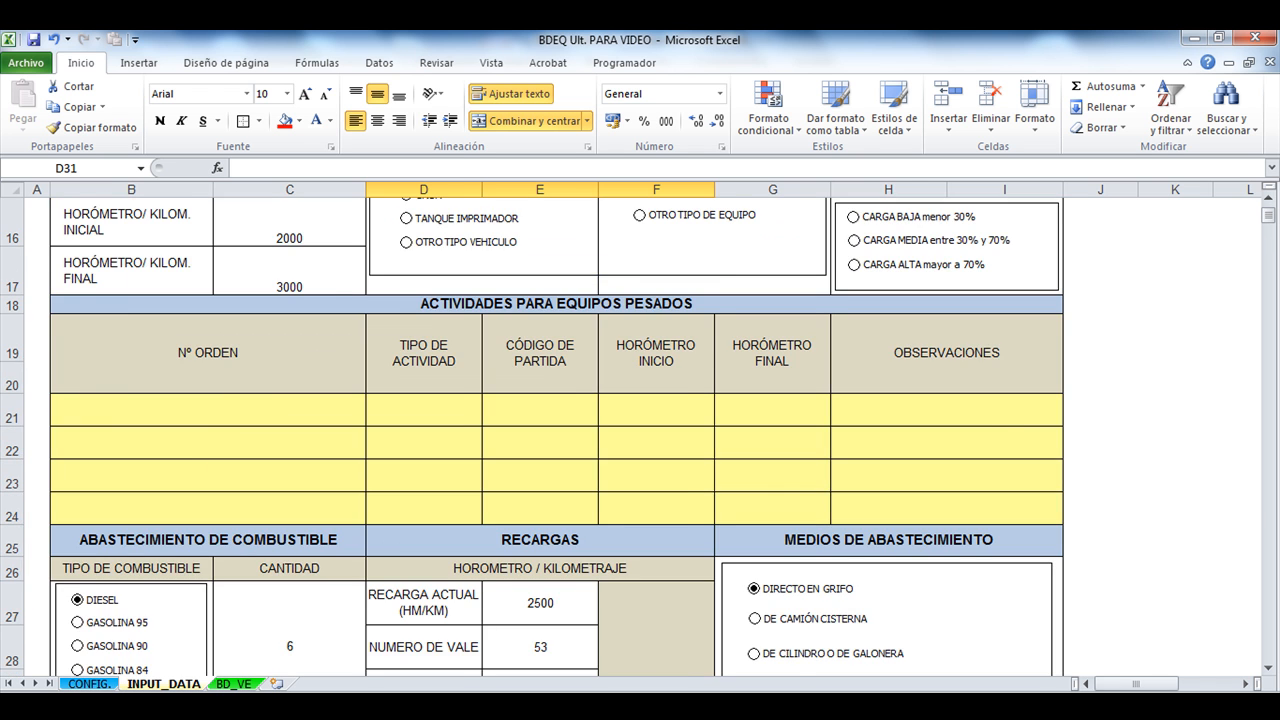
{"action": "left_click_drag", "start_coordinate": [1136, 684], "coordinate": [1196, 684]}
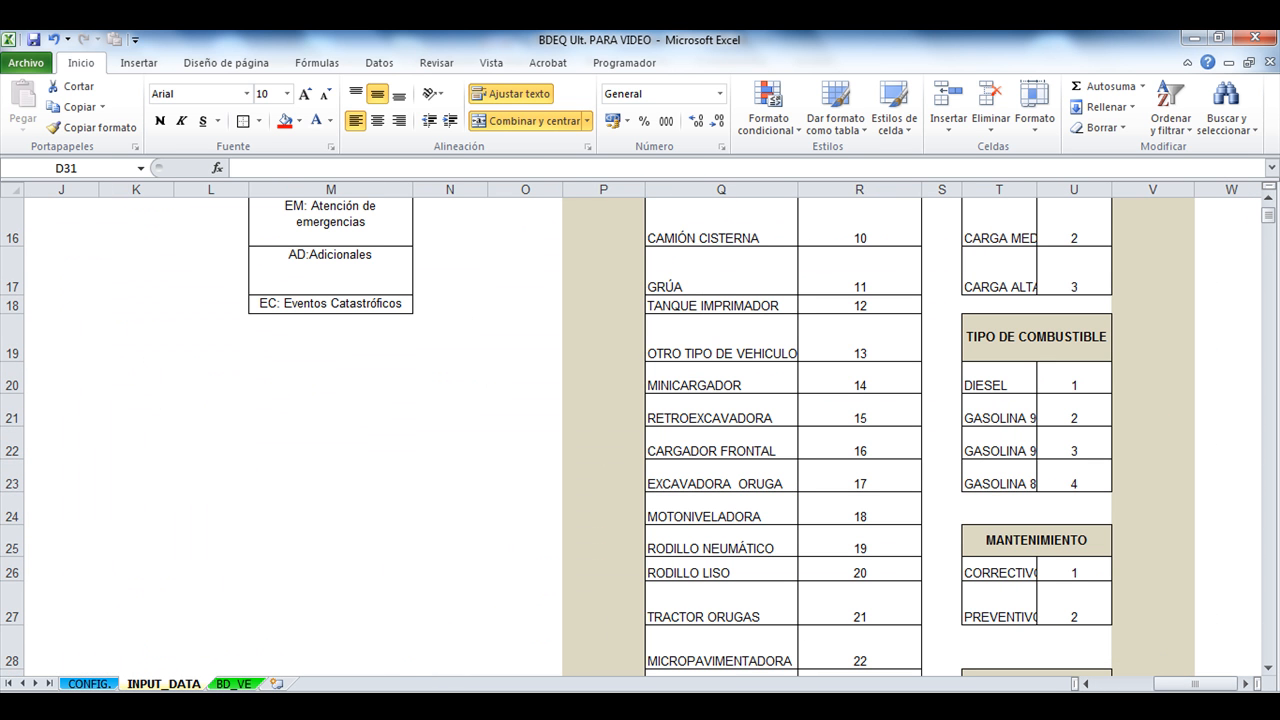
{"action": "left_click", "coordinate": [999, 571]}
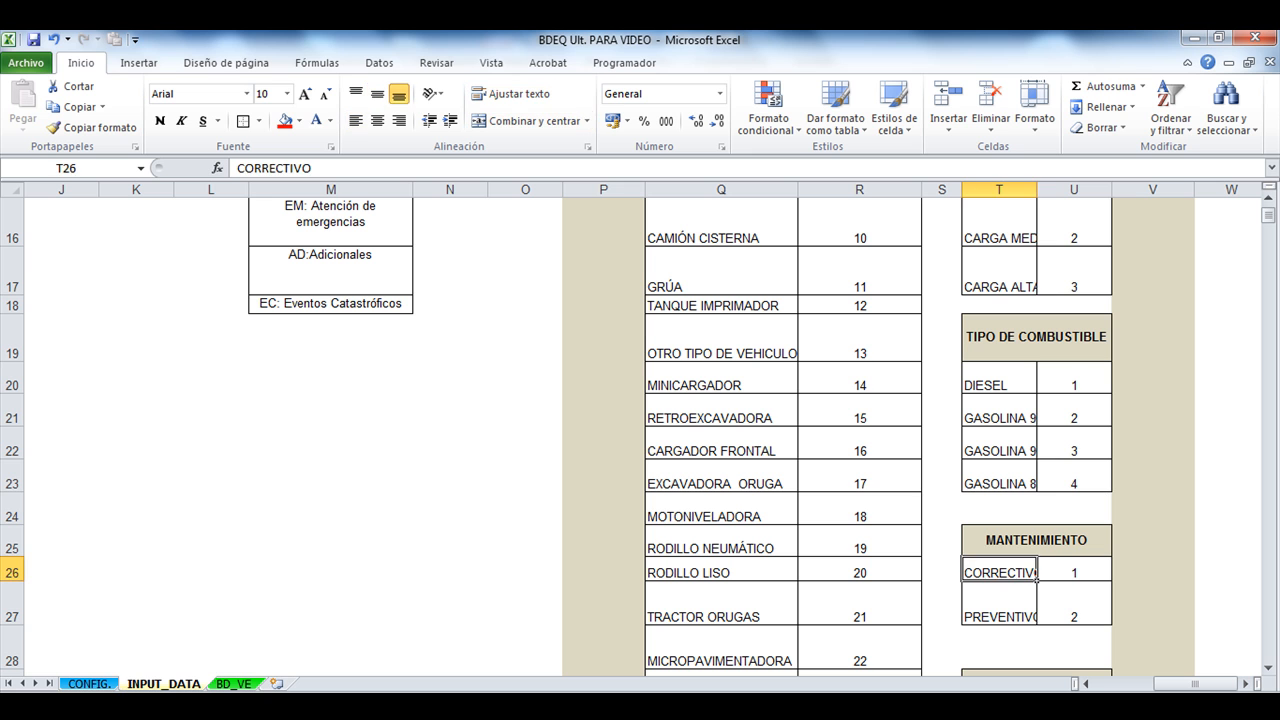
{"action": "left_click", "coordinate": [1074, 571]}
{"action": "left_click", "coordinate": [1074, 605]}
{"action": "left_click", "coordinate": [999, 605]}
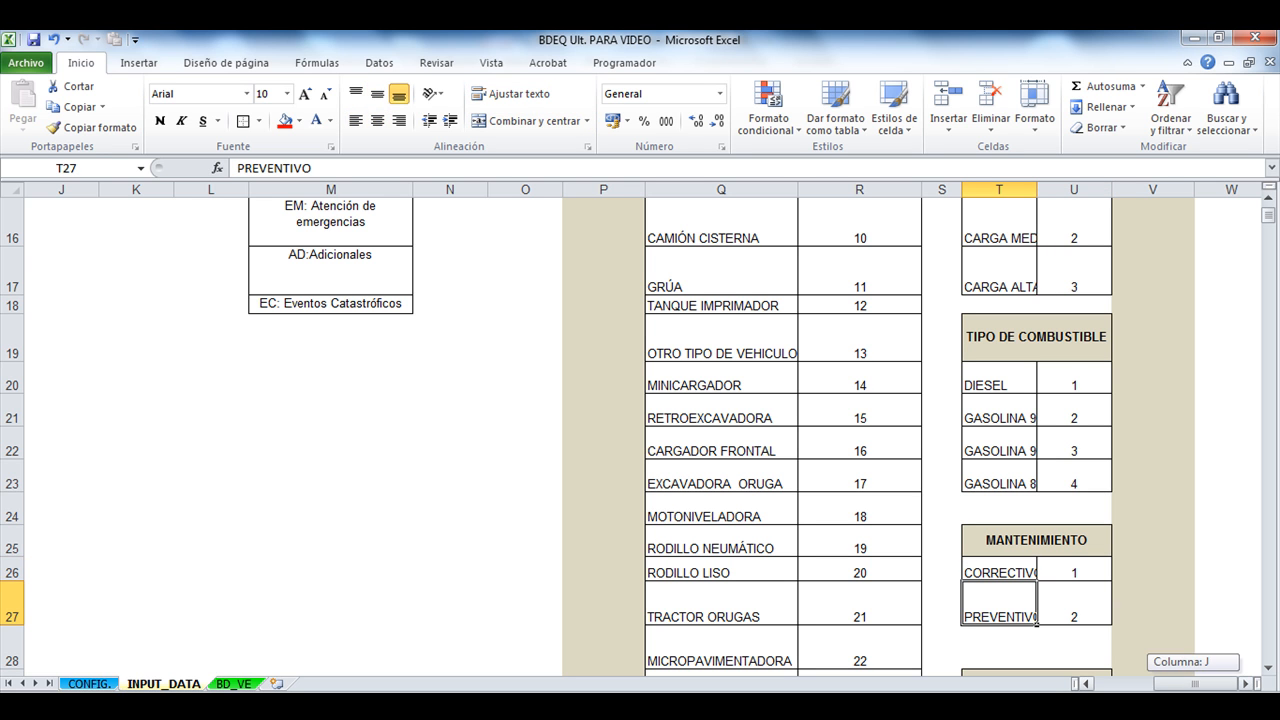
{"action": "scroll", "coordinate": [640, 440], "scroll_direction": "up", "scroll_amount": 5}
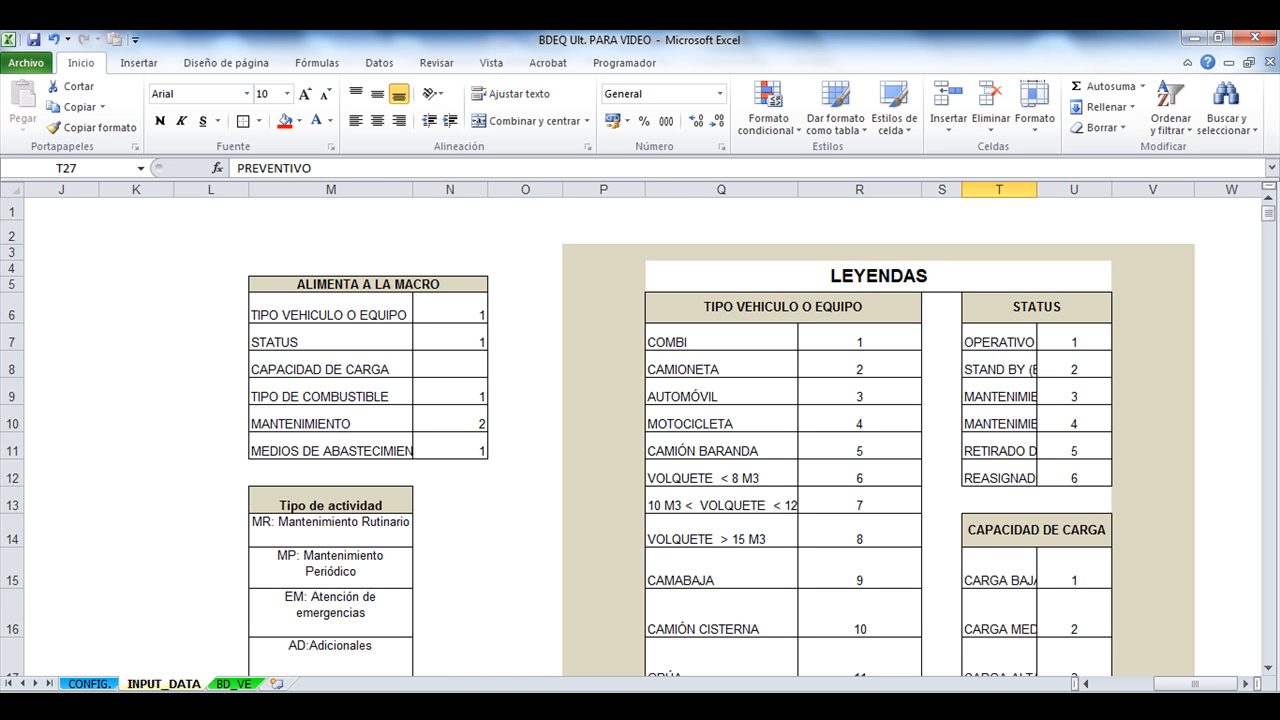
{"action": "left_click", "coordinate": [234, 684]}
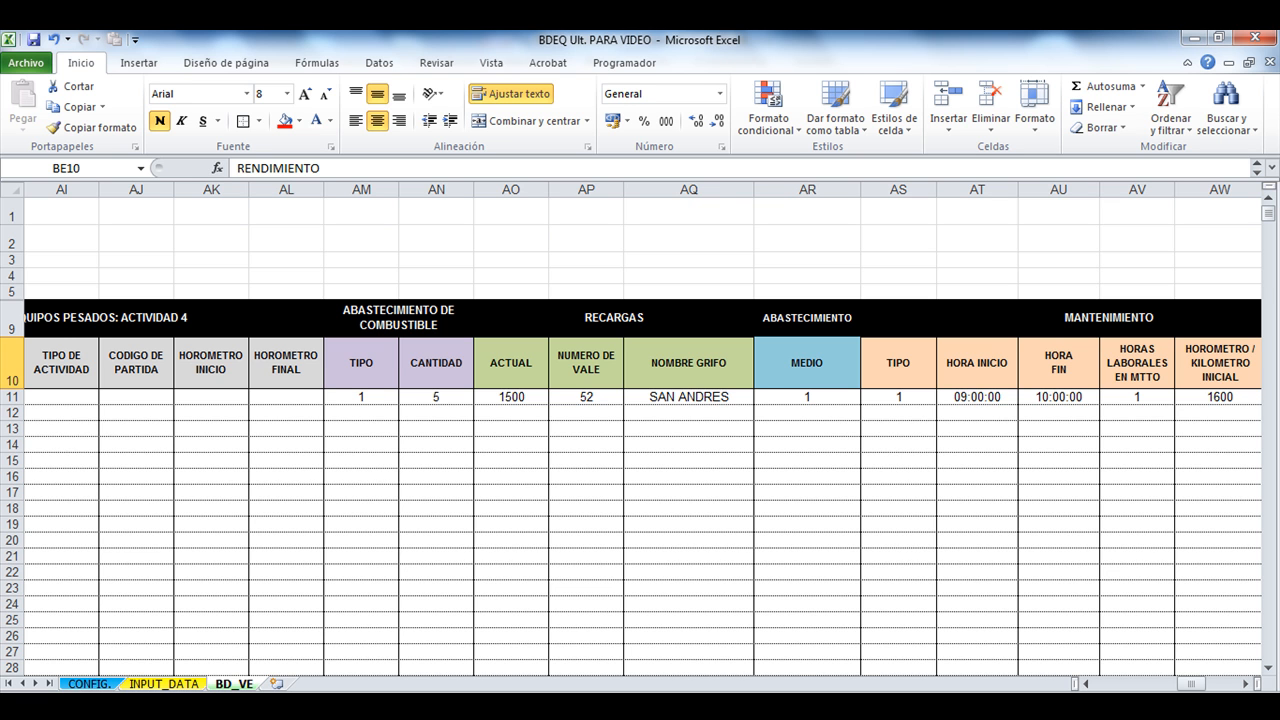
{"action": "left_click", "coordinate": [164, 684]}
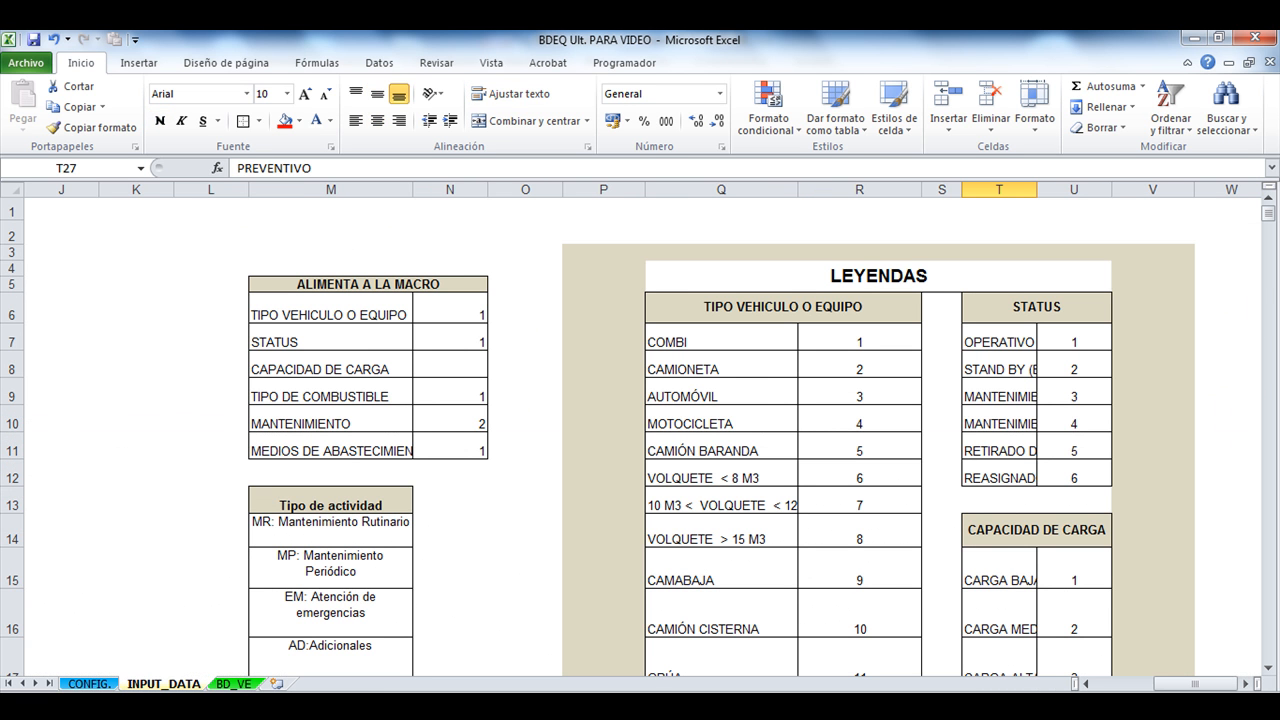
Return to the report form and save the 17/05/2013 report to the database
{"action": "left_click_drag", "start_coordinate": [1195, 684], "coordinate": [1134, 684]}
{"action": "scroll", "coordinate": [640, 437], "scroll_direction": "down", "scroll_amount": 6}
{"action": "scroll", "coordinate": [640, 437], "scroll_direction": "up", "scroll_amount": 2}
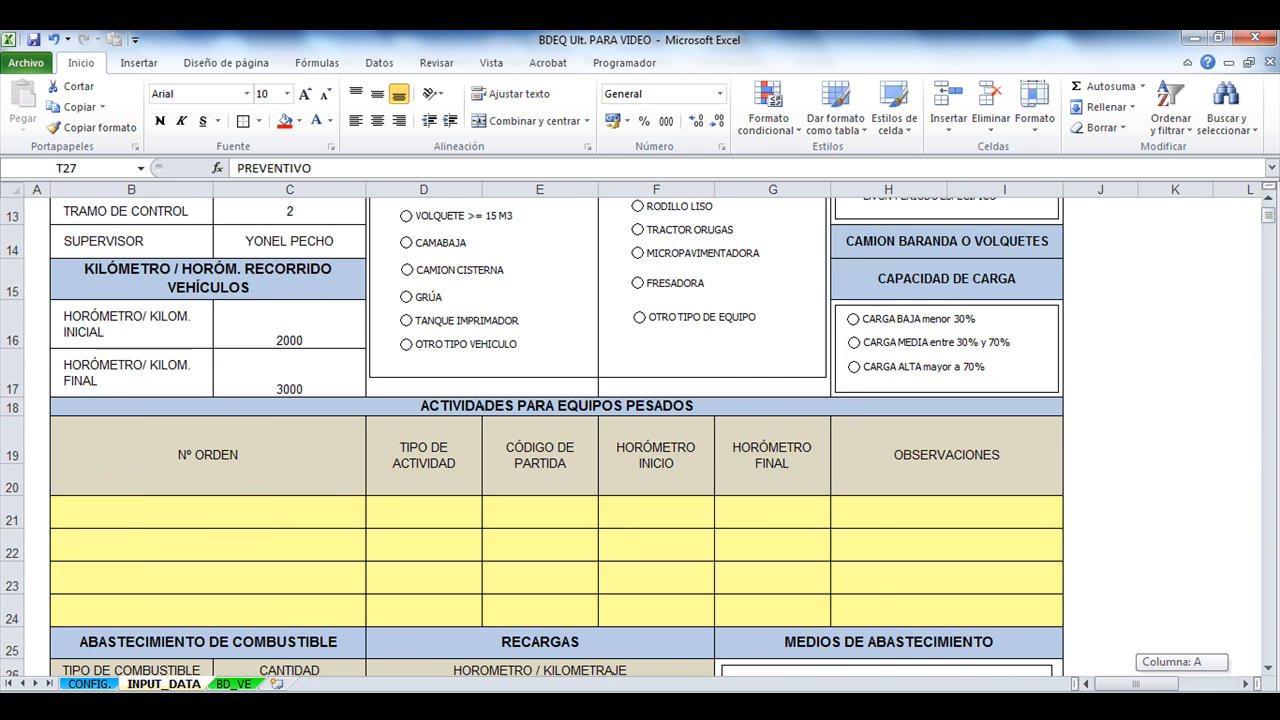
{"action": "scroll", "coordinate": [640, 437], "scroll_direction": "down", "scroll_amount": 6}
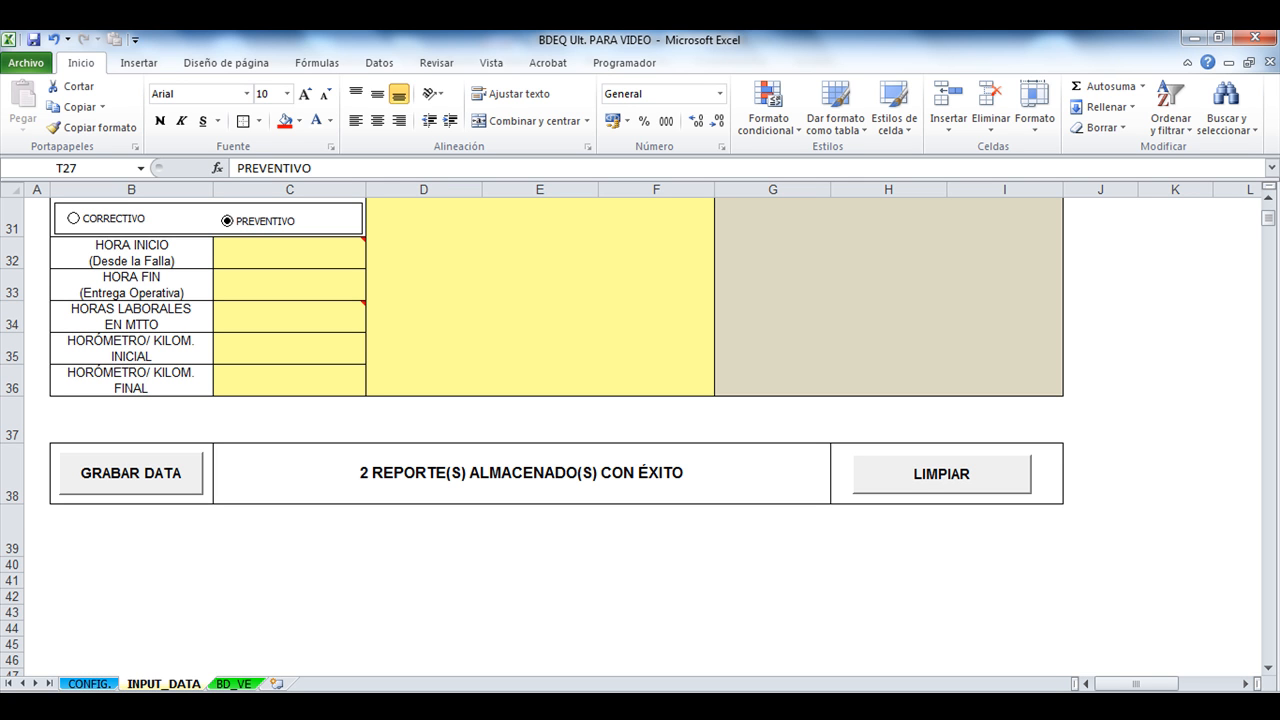
Examine the newly stored record's calculation and RENDIMIENTO columns on the BD_VE sheet
{"action": "scroll", "coordinate": [640, 437], "scroll_direction": "up", "scroll_amount": 10}
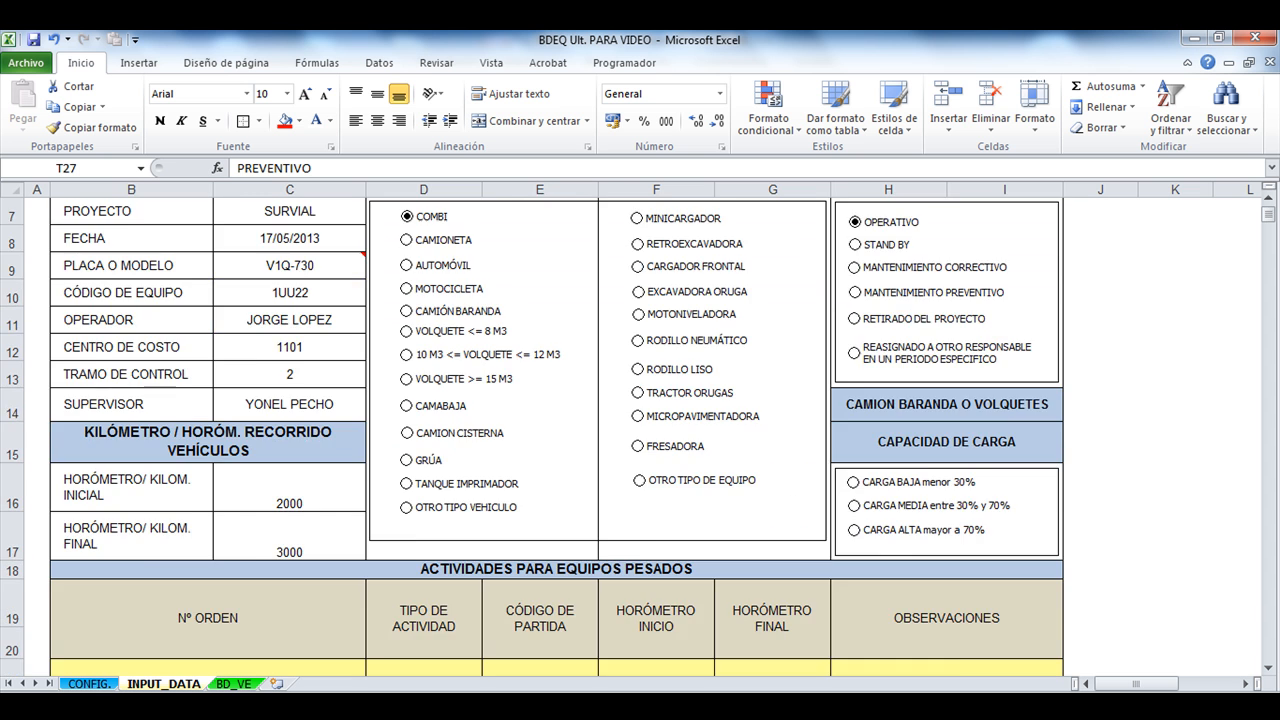
{"action": "key", "text": "ctrl+Page_Down"}
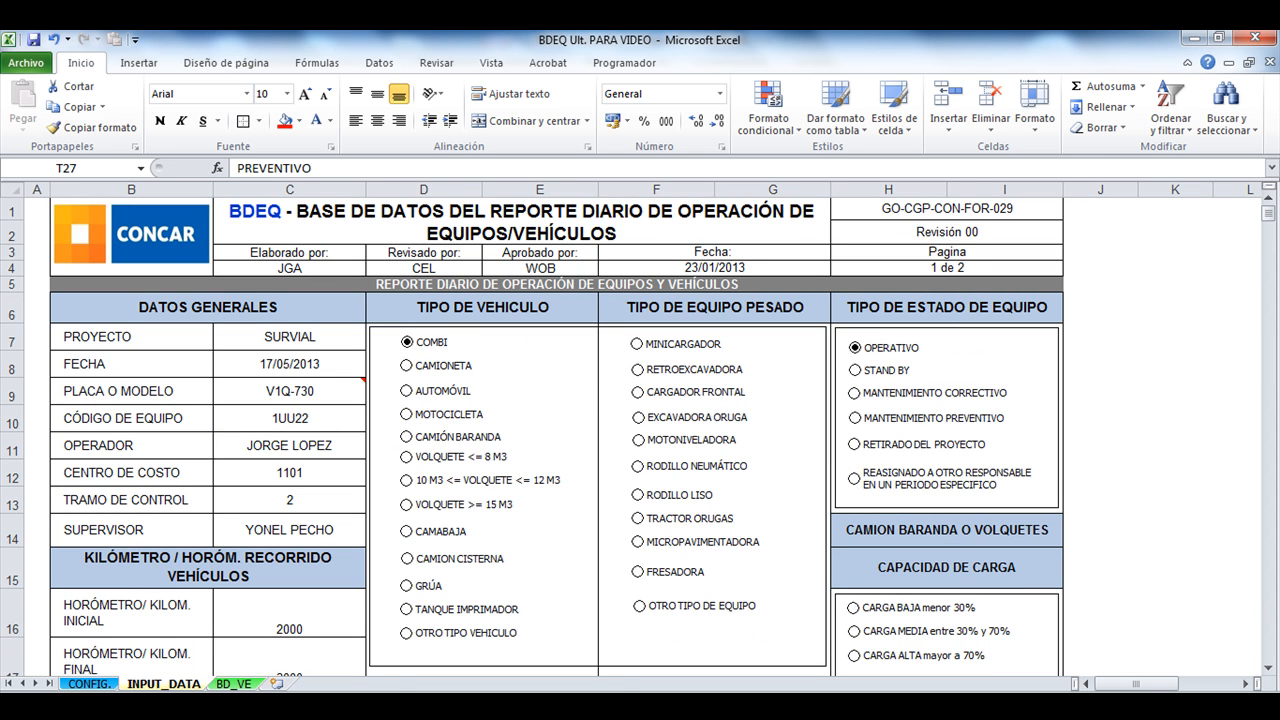
{"action": "left_click_drag", "start_coordinate": [1191, 684], "coordinate": [1224, 684]}
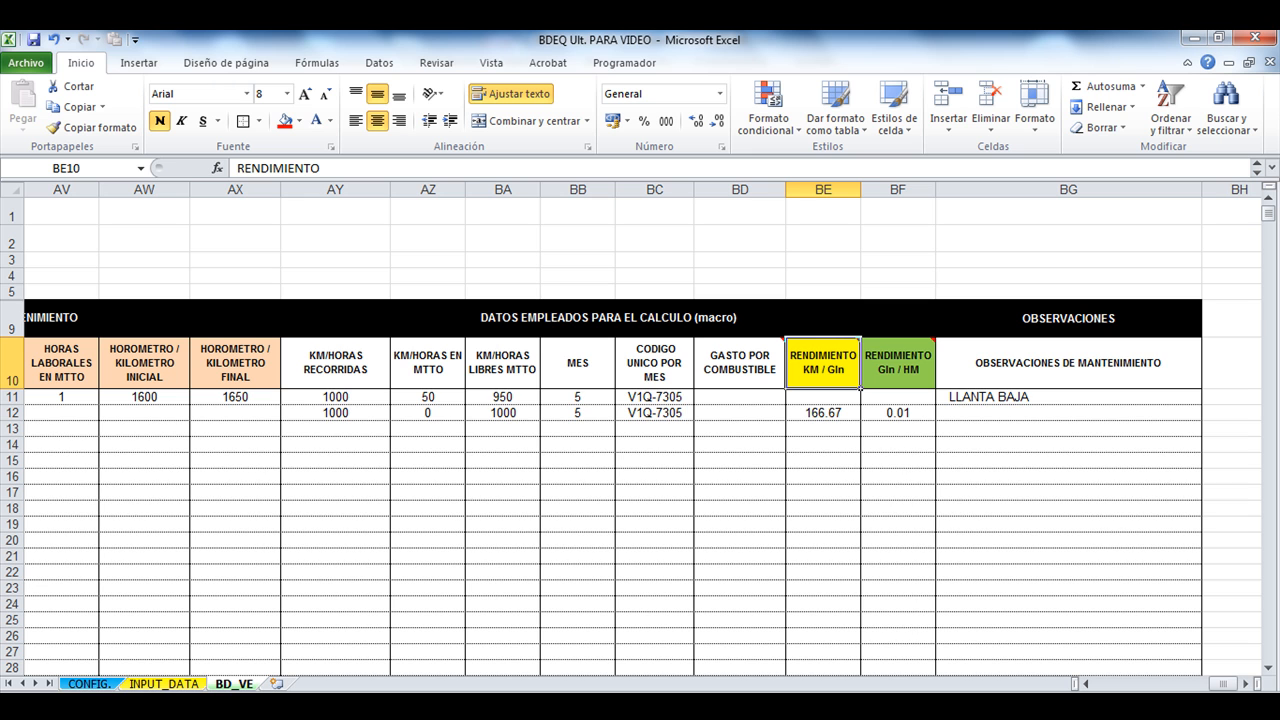
{"action": "mouse_move", "coordinate": [898, 363]}
{"action": "mouse_move", "coordinate": [1224, 684]}
{"action": "left_mouse_down"}
{"action": "mouse_move", "coordinate": [1108, 684]}
{"action": "mouse_move", "coordinate": [1222, 684]}
{"action": "left_mouse_up"}
Switch to Windows Explorer and open the 7. PANEL DE EQUIPOS folder inside 2. PRODUC. EQUIPOS
{"action": "mouse_move", "coordinate": [142, 692]}
{"action": "left_click", "coordinate": [142, 628]}
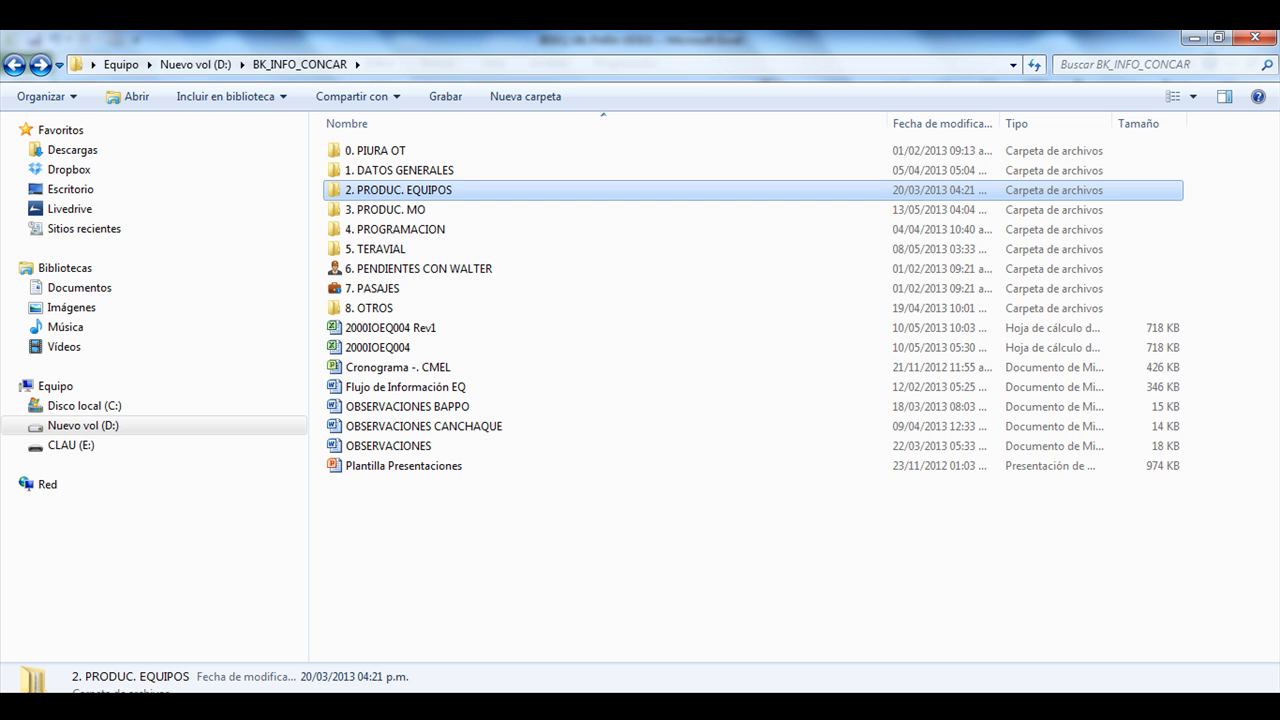
{"action": "key", "text": "Return"}
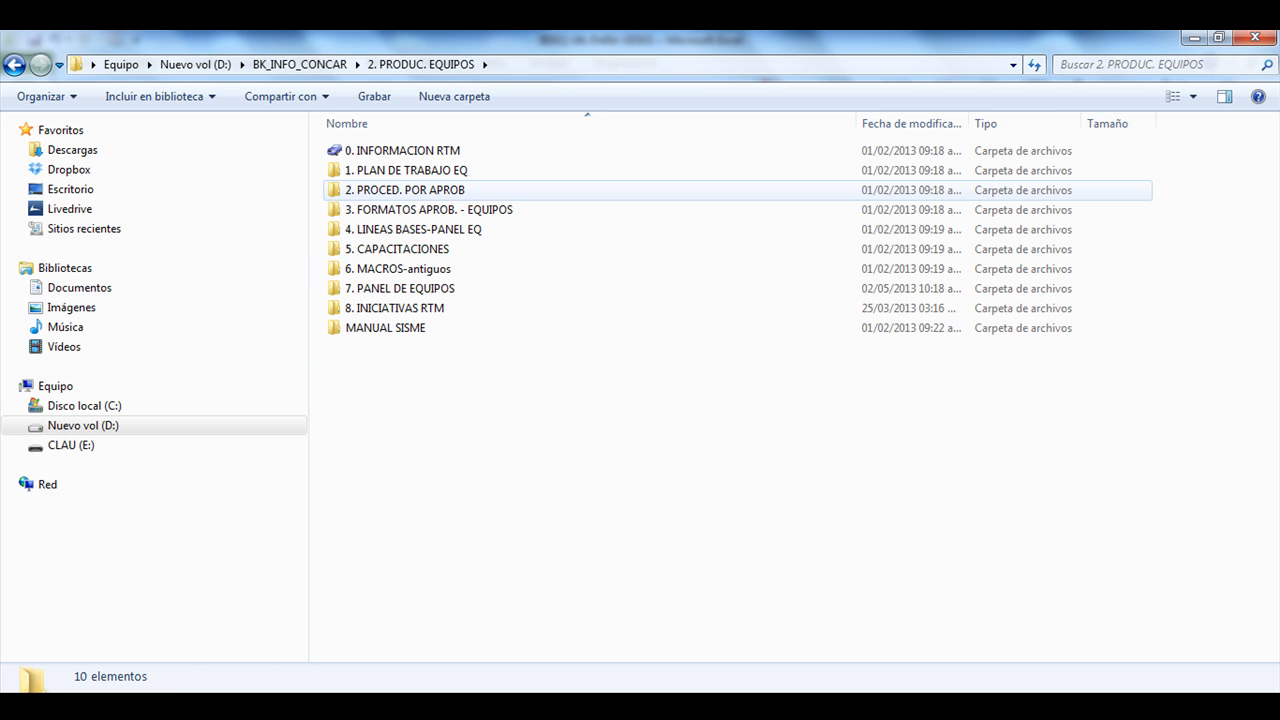
{"action": "left_click", "coordinate": [400, 289]}
{"action": "double_click", "coordinate": [400, 289]}
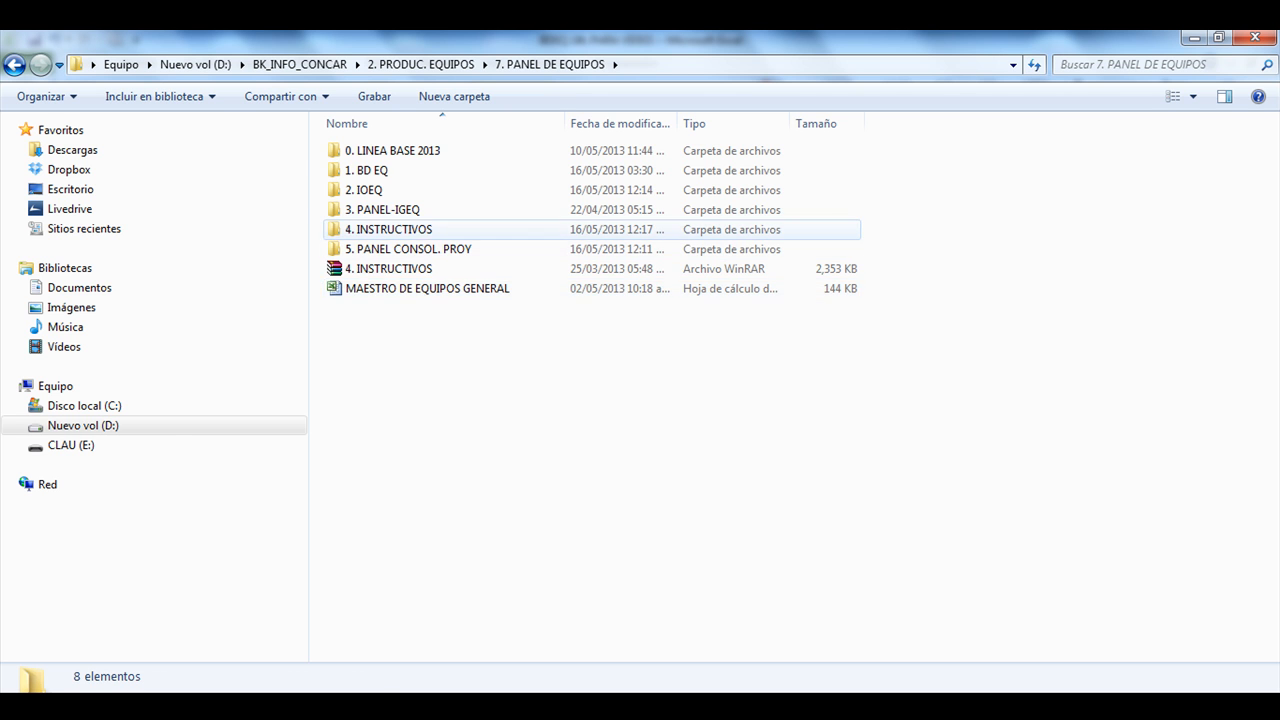
Open the mapa de formulas PDF from the 4. INSTRUCTIVOS folder and examine the RENDIMIENTO COMBUSTIBLE formula up close
{"action": "double_click", "coordinate": [400, 229]}
{"action": "left_click", "coordinate": [400, 211]}
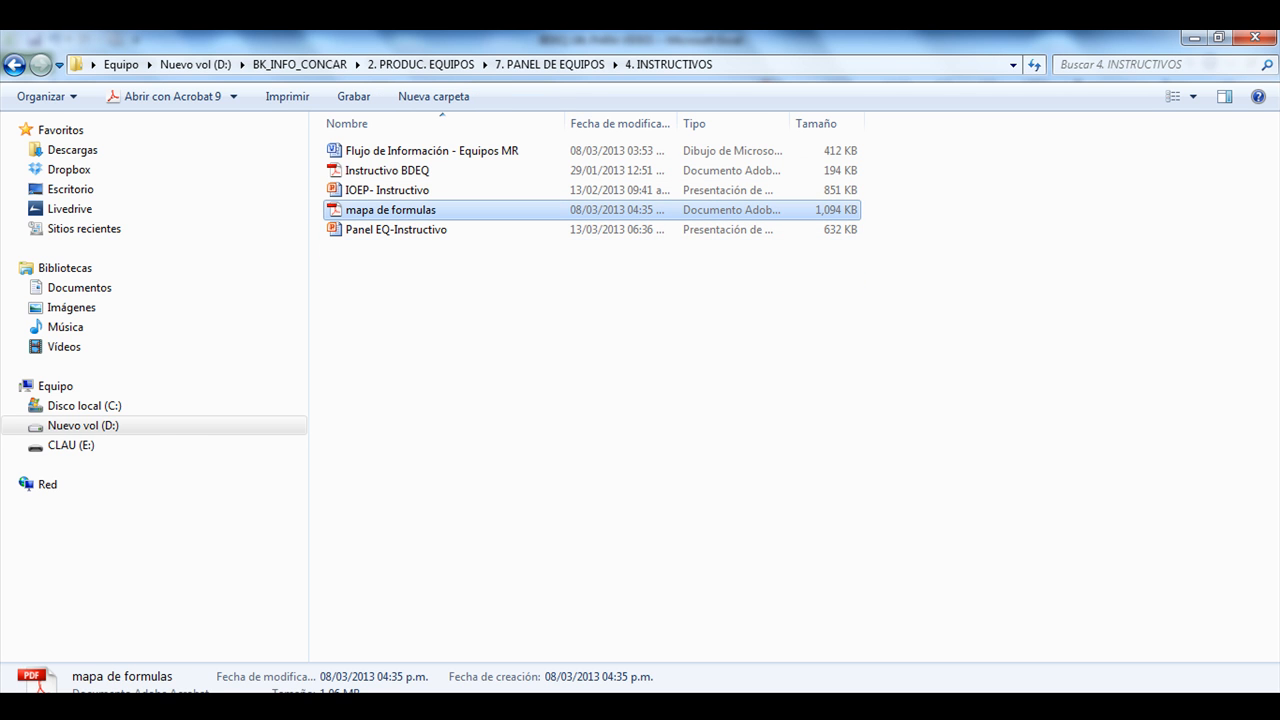
{"action": "key", "text": "Return"}
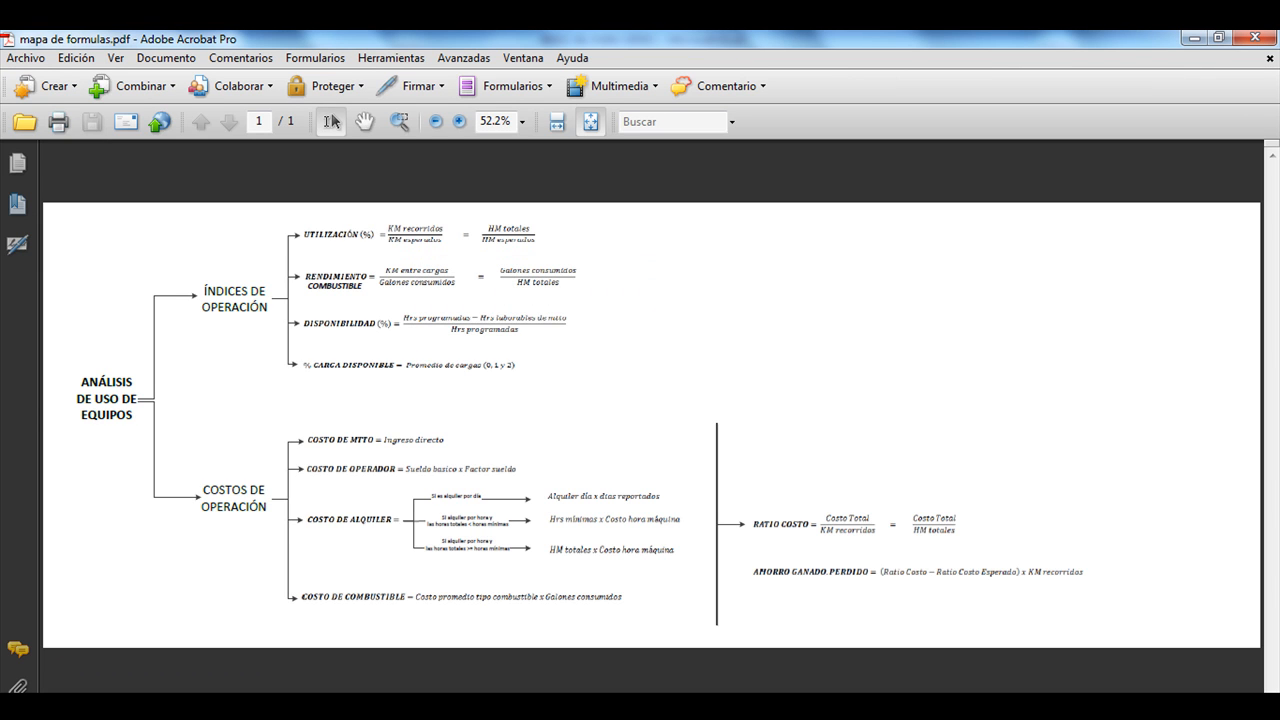
{"action": "scroll", "coordinate": [402, 240], "scroll_direction": "up", "scroll_amount": 4}
{"action": "scroll", "coordinate": [402, 240], "scroll_direction": "up", "scroll_amount": 1}
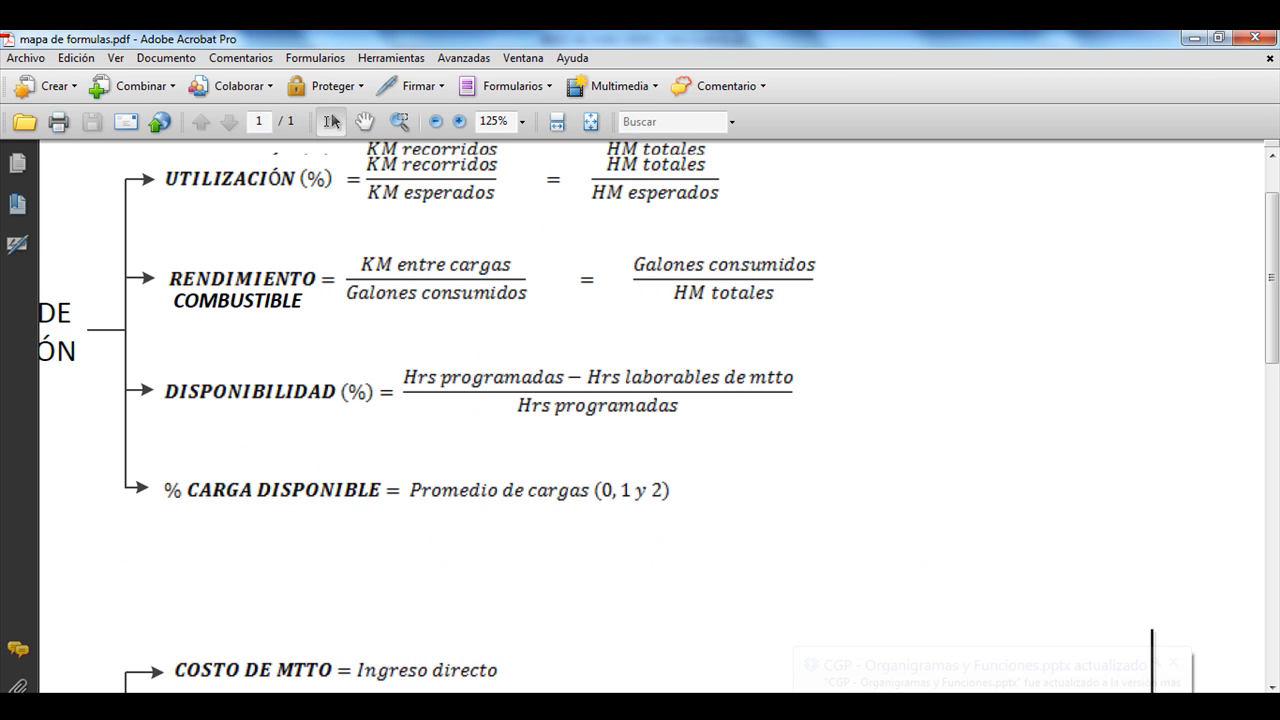
{"action": "scroll", "coordinate": [402, 306], "scroll_direction": "up", "scroll_amount": 2}
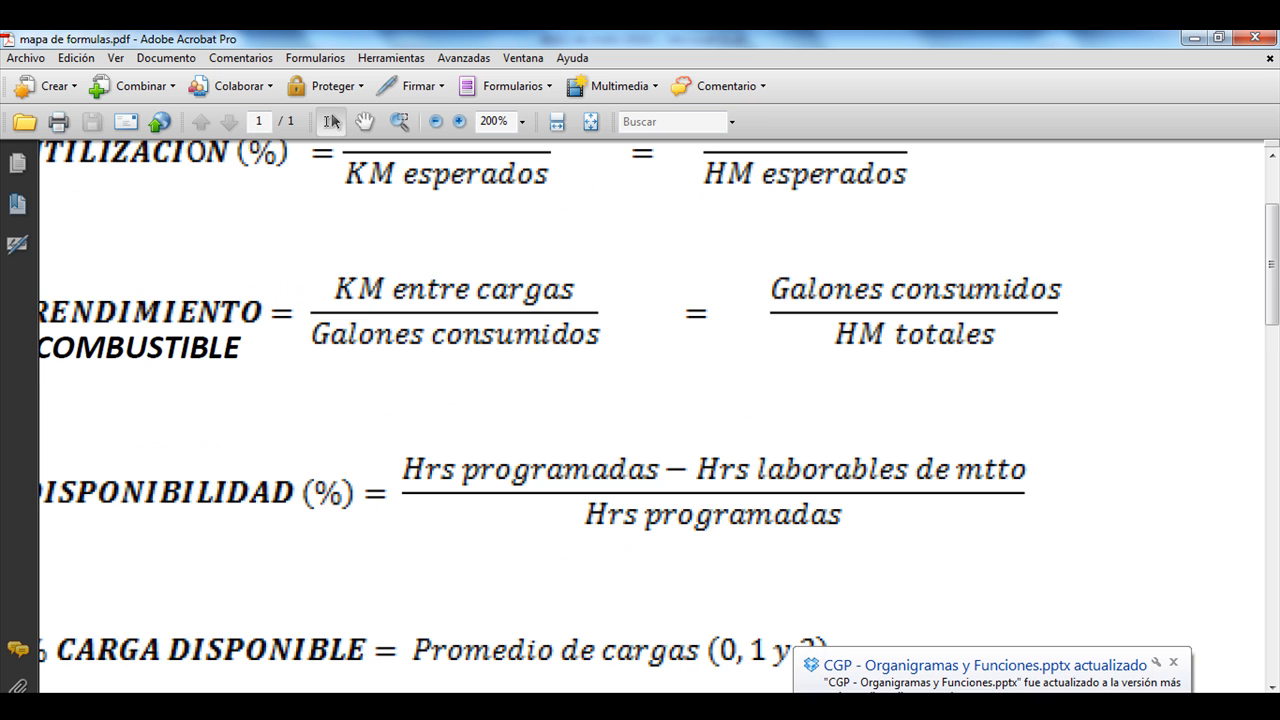
Switch back to Excel and start a check formula in BE4 of BD_VE that subtracts recharge reading AO11 from AO12
{"action": "mouse_move", "coordinate": [490, 706]}
{"action": "left_click", "coordinate": [490, 640]}
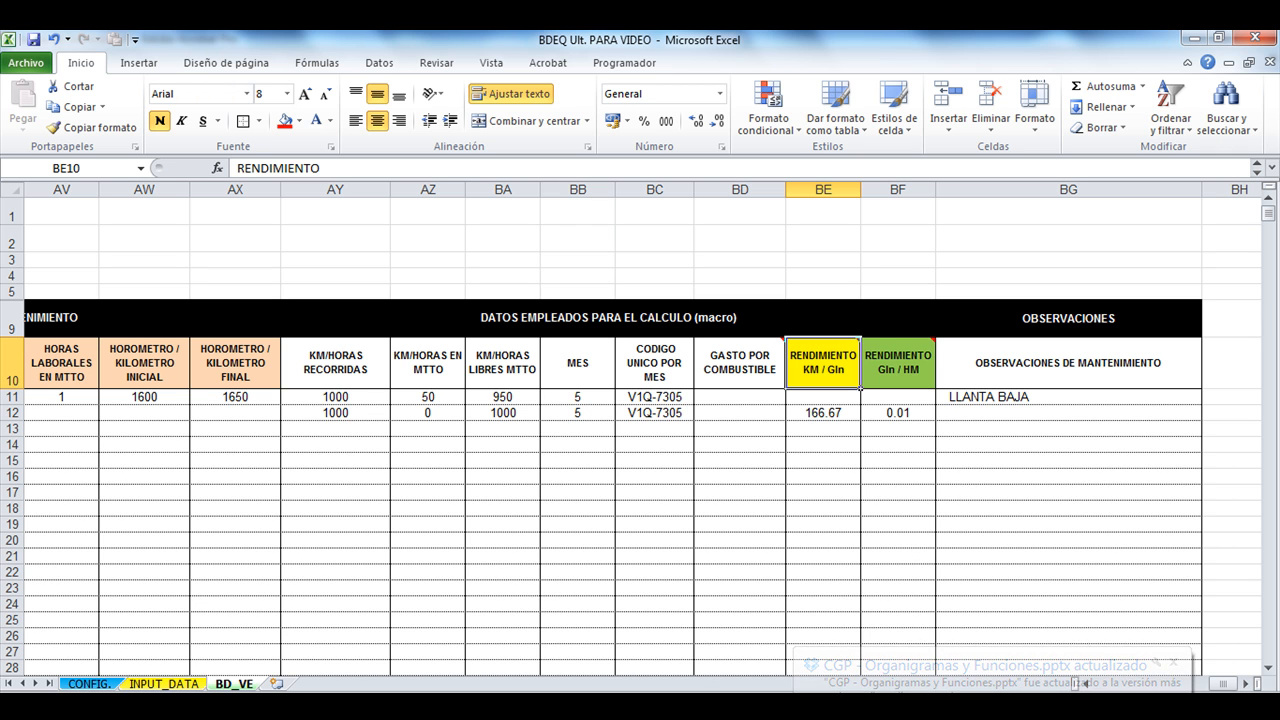
{"action": "left_click", "coordinate": [823, 413]}
{"action": "left_click", "coordinate": [823, 276]}
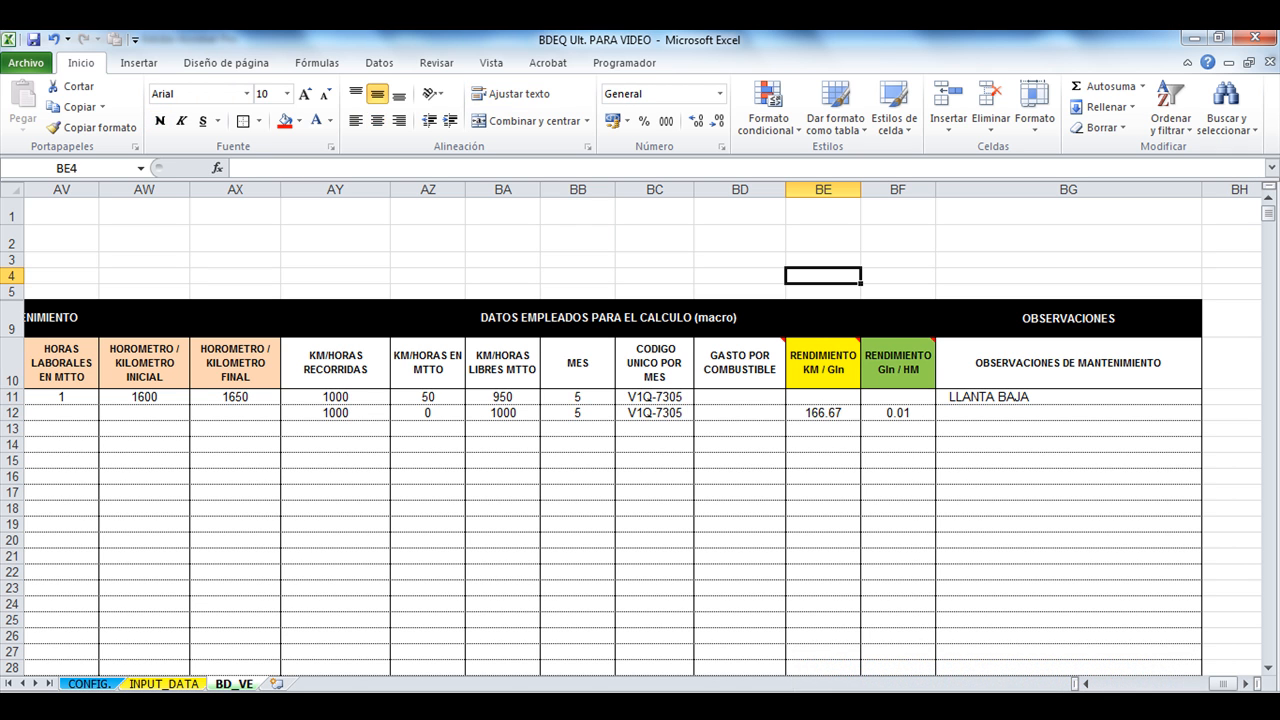
{"action": "type", "text": "+"}
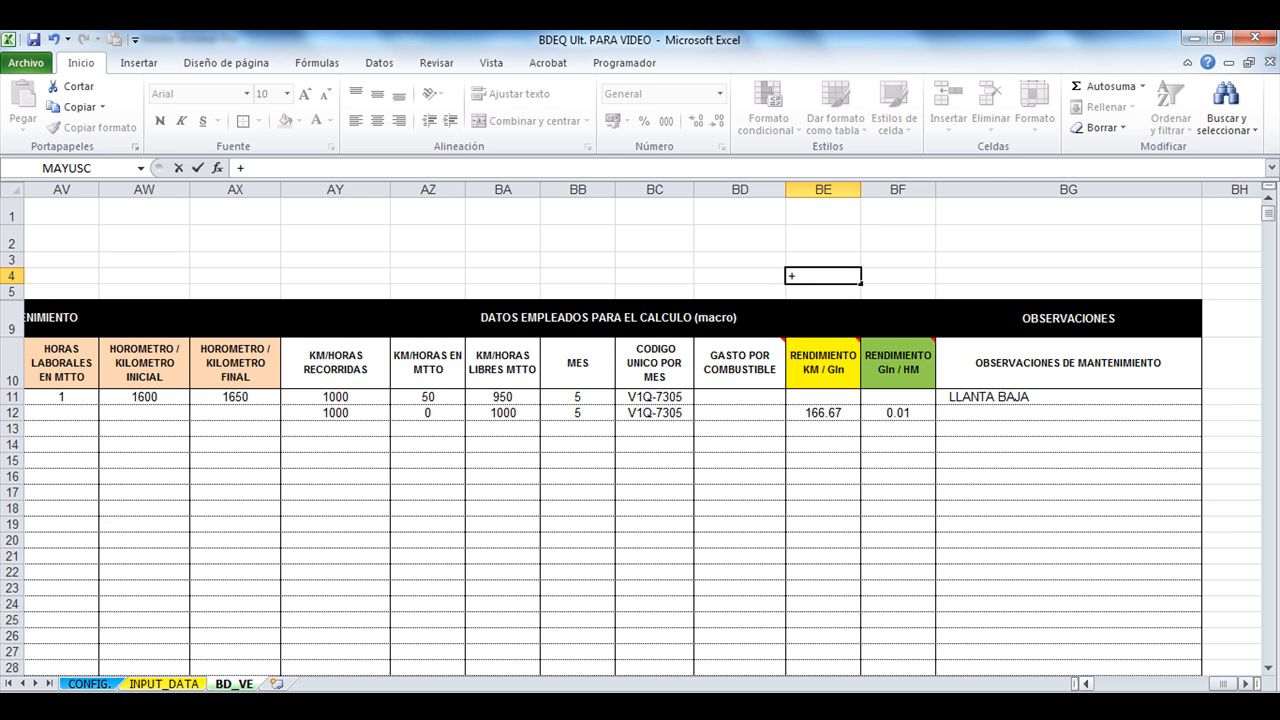
{"action": "left_click_drag", "start_coordinate": [1223, 684], "coordinate": [1198, 684]}
{"action": "left_click", "coordinate": [286, 412]}
{"action": "type", "text": "-"}
{"action": "left_click", "coordinate": [286, 397]}
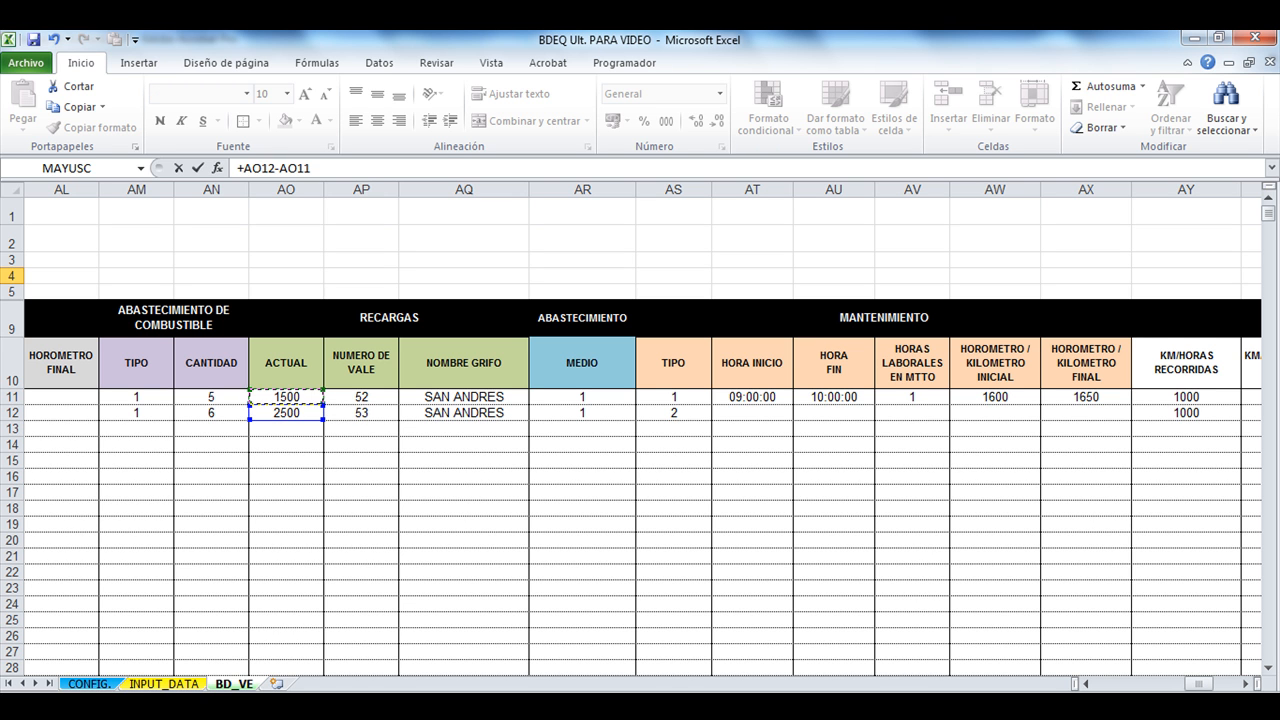
Complete the BE4 formula as +(AO12-AO11)/AN12 and format the result in comma style
{"action": "left_click", "coordinate": [312, 168]}
{"action": "type", "text": ")"}
{"action": "left_click", "coordinate": [244, 168]}
{"action": "type", "text": "("}
{"action": "left_click", "coordinate": [328, 168]}
{"action": "type", "text": "/"}
{"action": "left_click", "coordinate": [211, 413]}
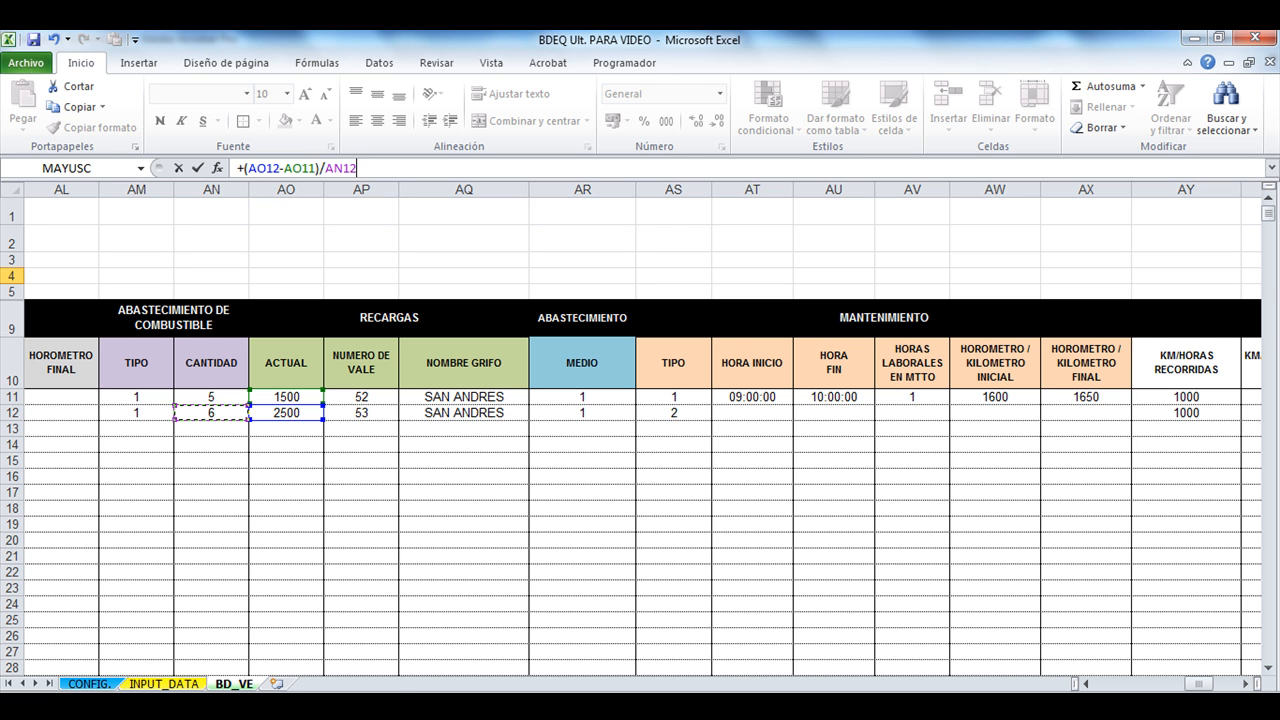
{"action": "key", "text": "Return"}
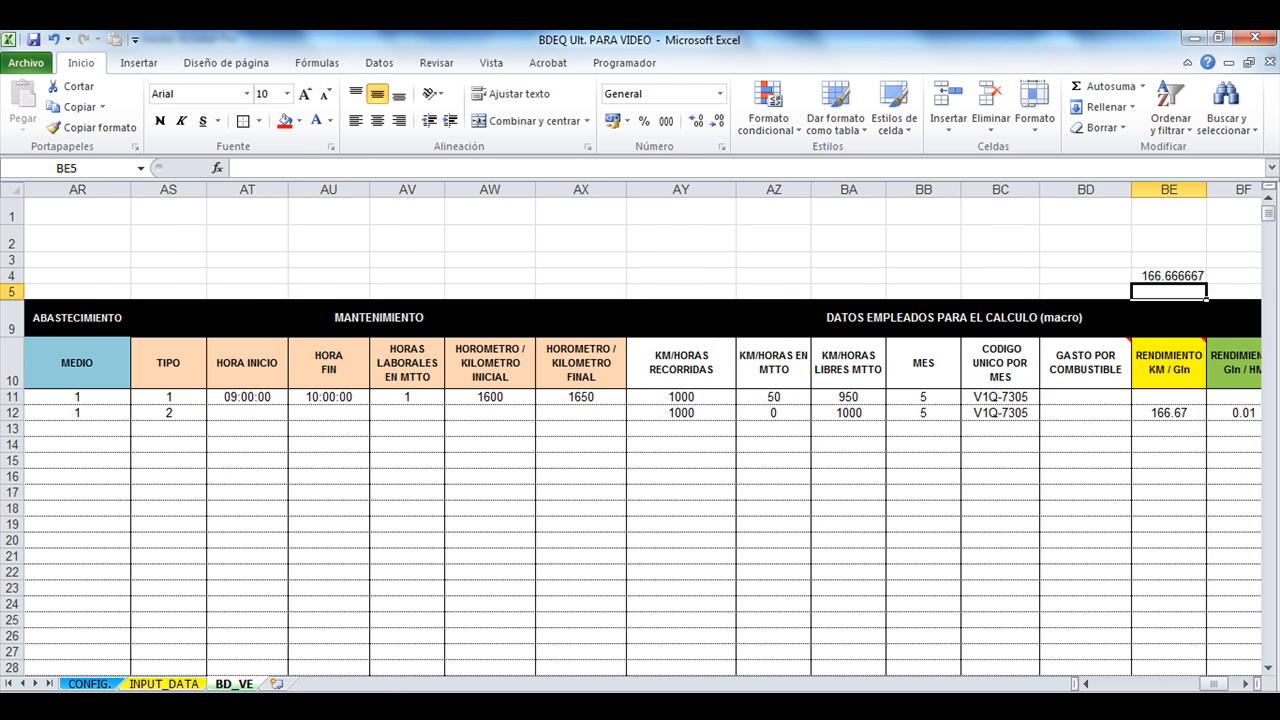
{"action": "left_click", "coordinate": [1169, 276]}
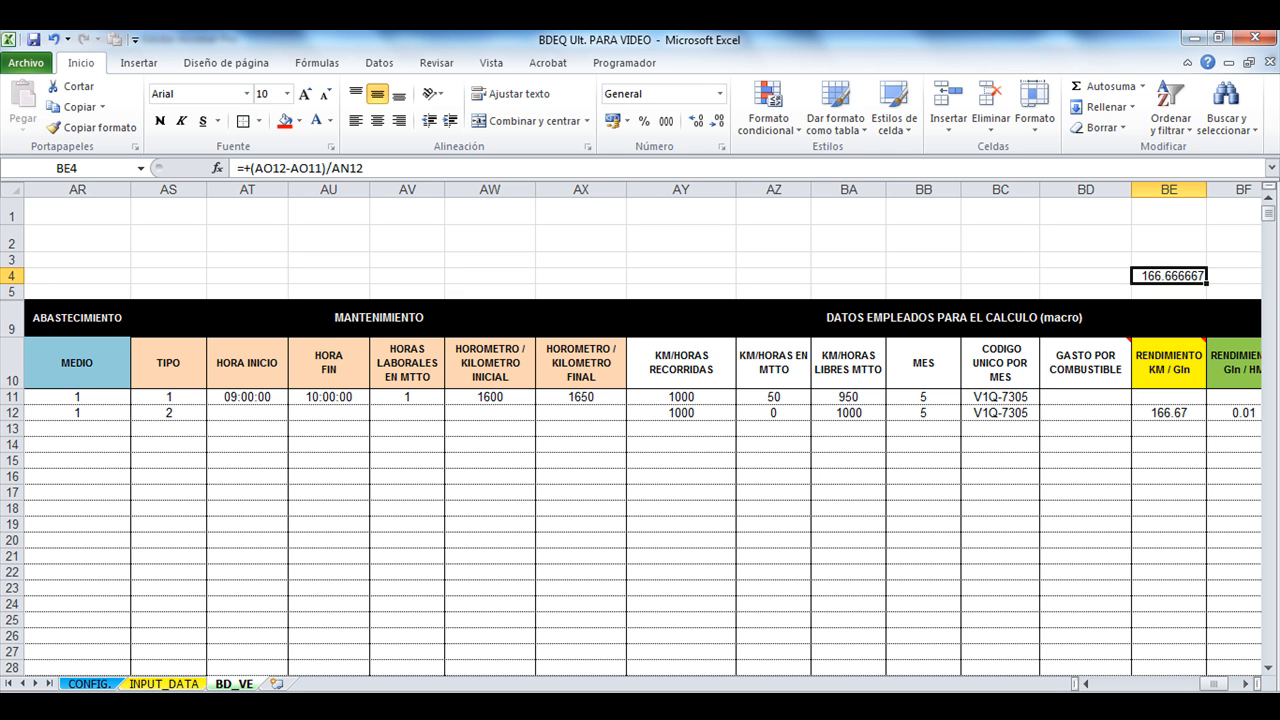
{"action": "left_click", "coordinate": [666, 121]}
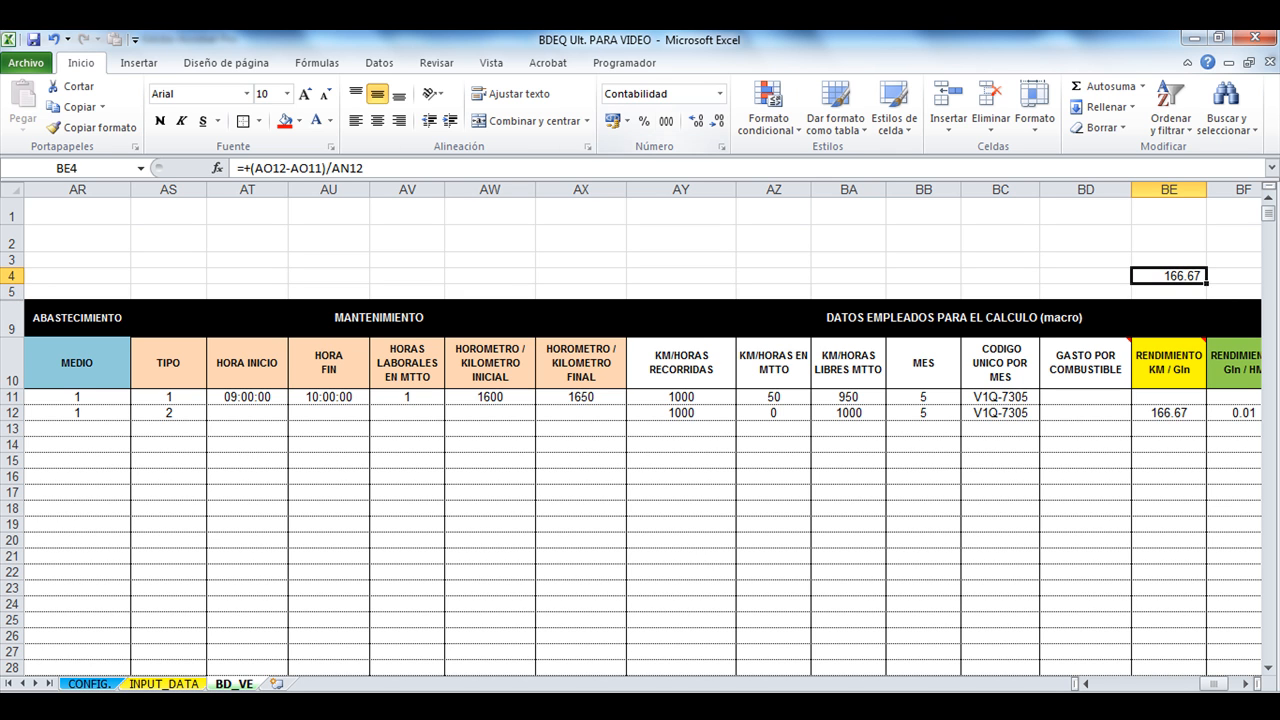
Compare the kilometre, fuel recharge and RENDIMIENTO columns of both stored records on BD_VE
{"action": "left_click_drag", "start_coordinate": [1214, 684], "coordinate": [1108, 684]}
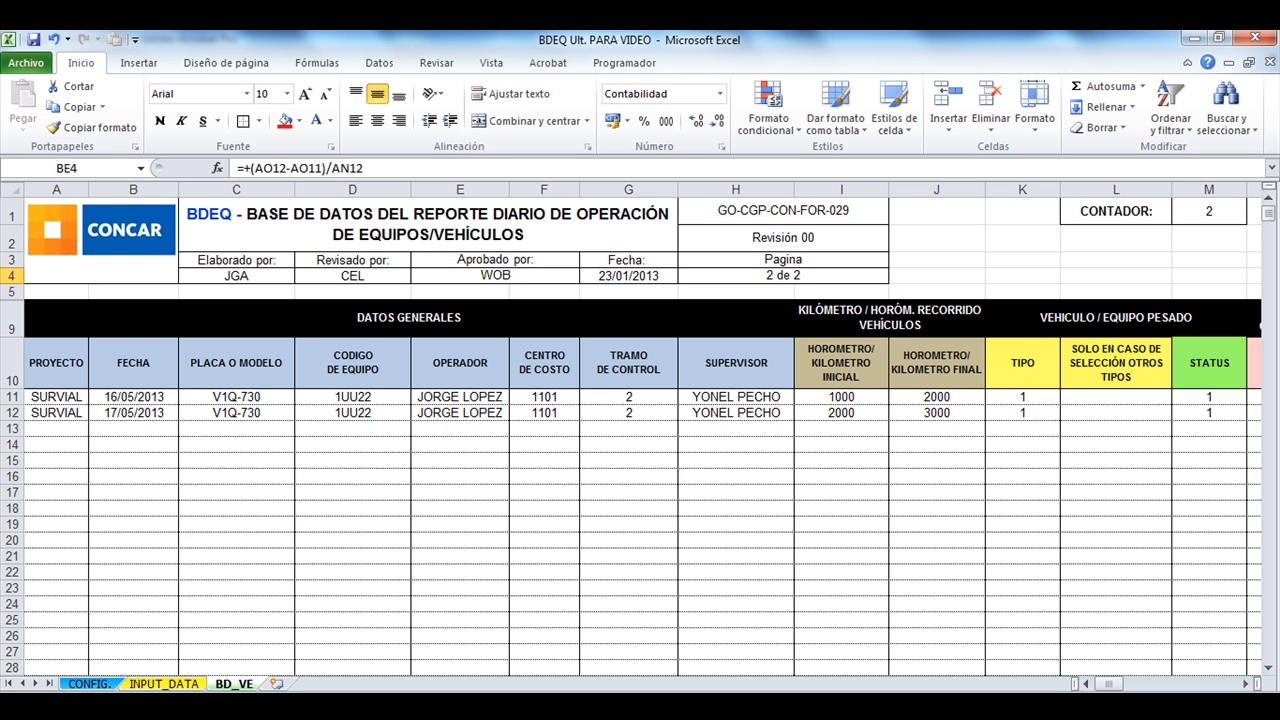
{"action": "left_click_drag", "start_coordinate": [1108, 684], "coordinate": [1200, 684]}
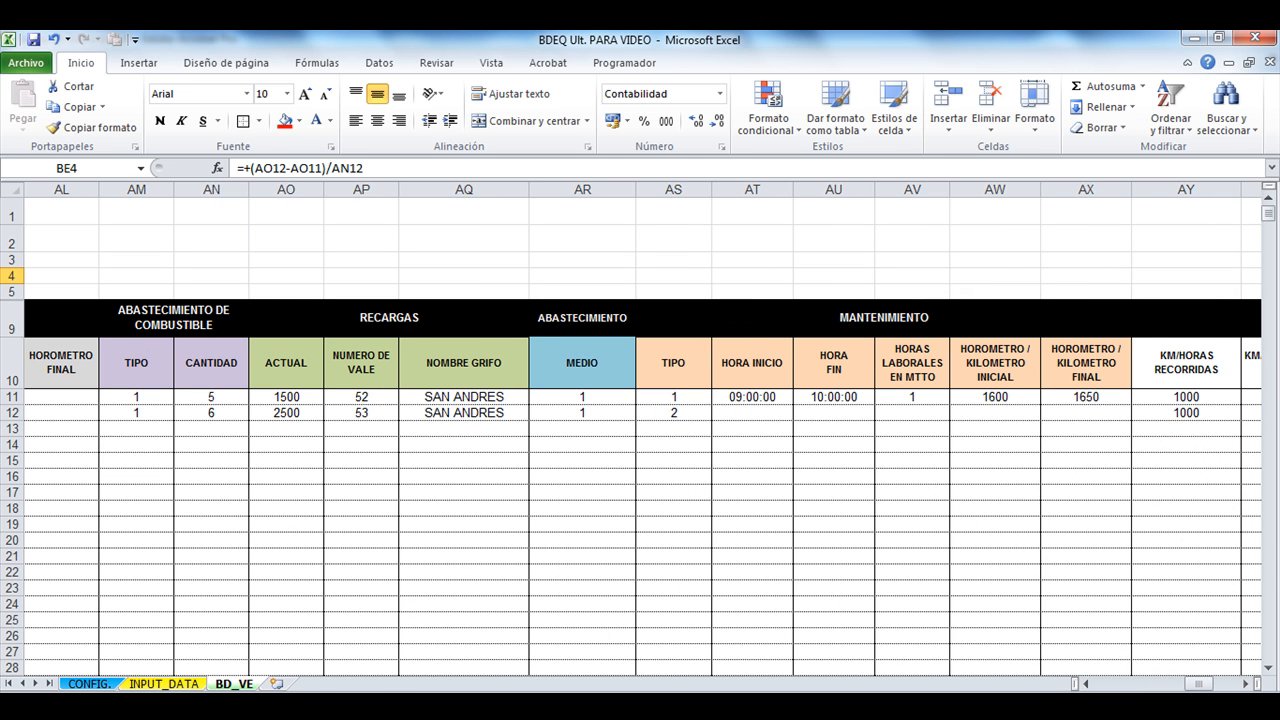
{"action": "left_click_drag", "start_coordinate": [1199, 684], "coordinate": [1223, 684]}
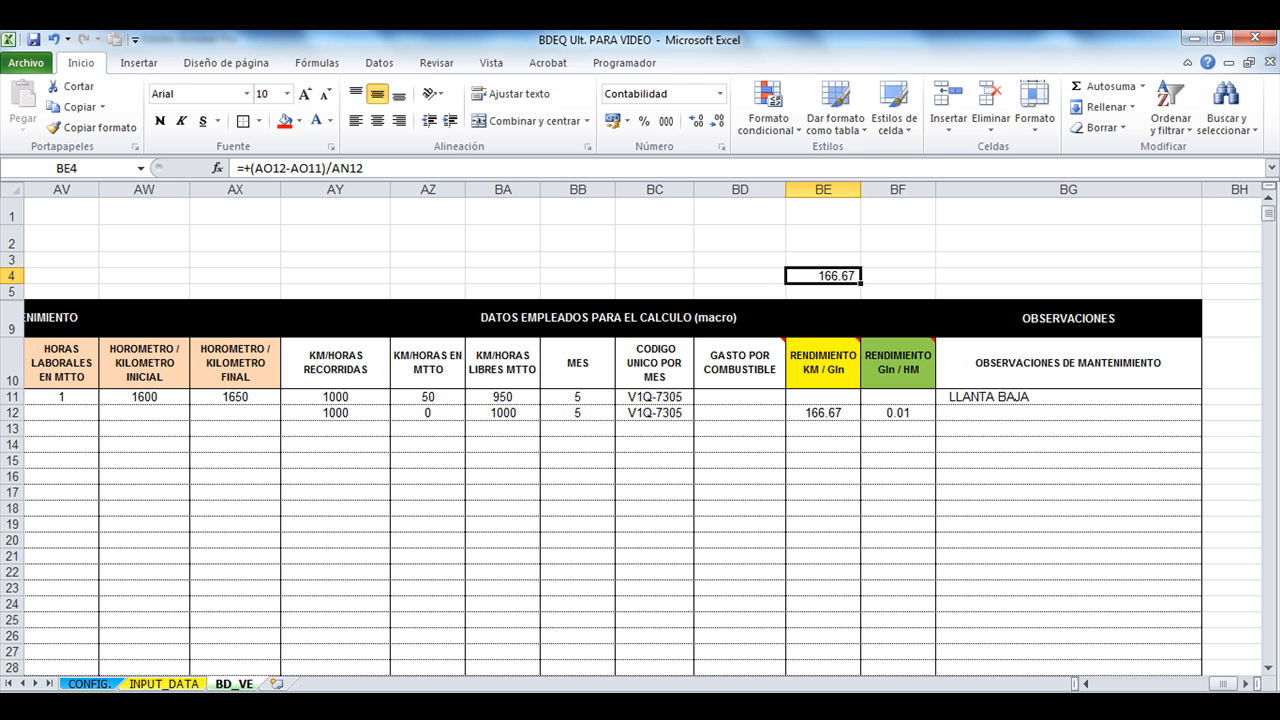
{"action": "left_click_drag", "start_coordinate": [1223, 684], "coordinate": [1206, 684]}
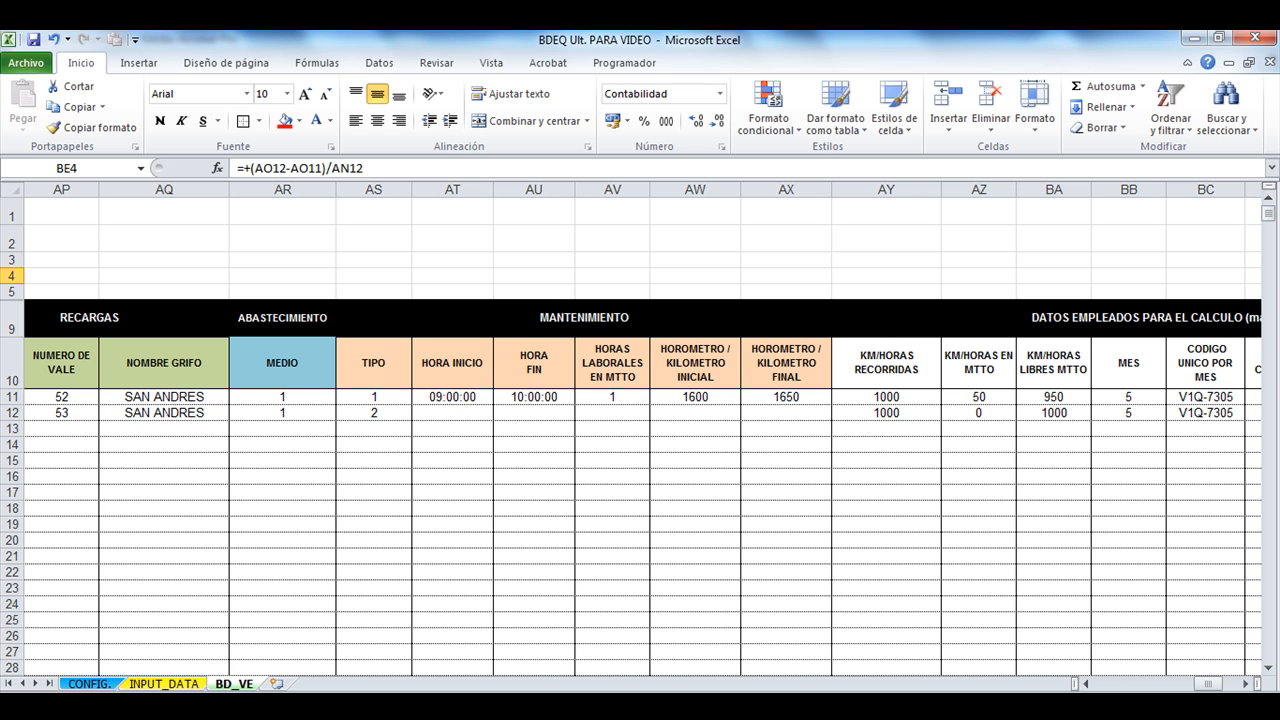
Clear the maintenance type in AS12 of the 17/05/2013 record and return to the INPUT_DATA form
{"action": "left_click", "coordinate": [374, 413]}
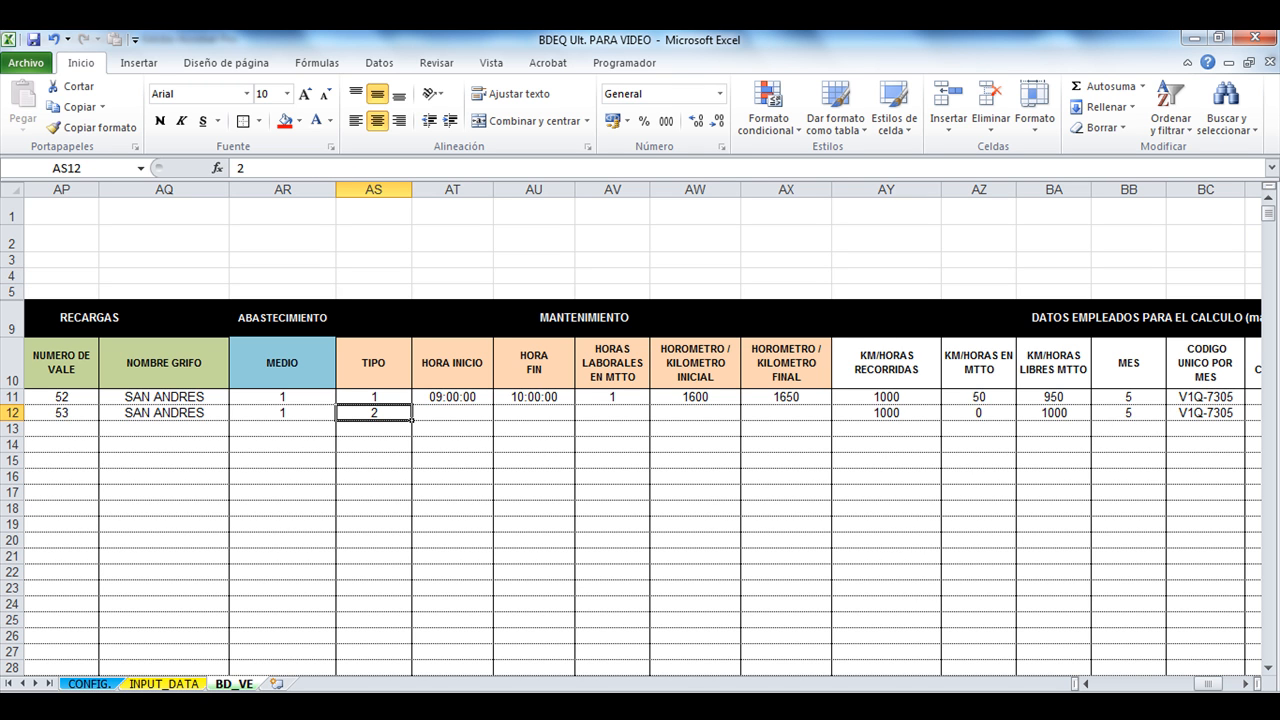
{"action": "key", "text": "Delete"}
{"action": "left_click", "coordinate": [80, 668]}
{"action": "left_click", "coordinate": [90, 684]}
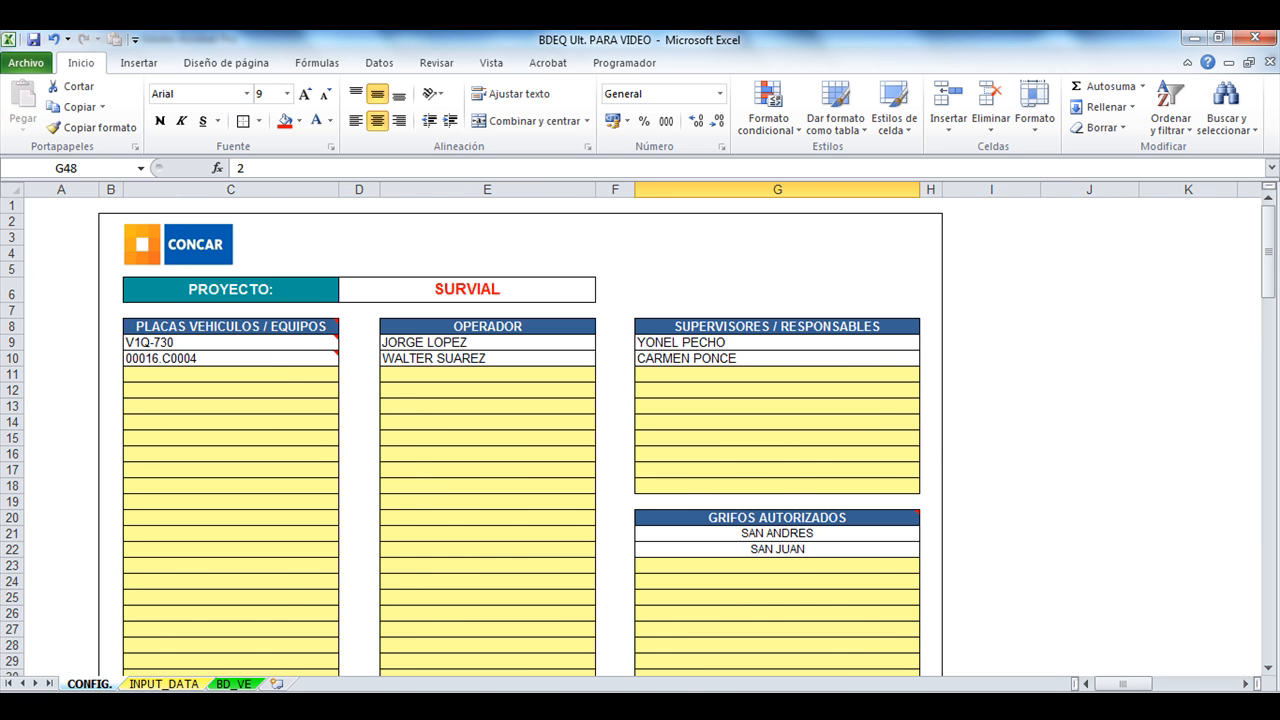
{"action": "left_click", "coordinate": [164, 684]}
Review the report form's fuel and maintenance sections and set the equipment state to STAND BY
{"action": "scroll", "coordinate": [557, 436], "scroll_direction": "down", "scroll_amount": 6}
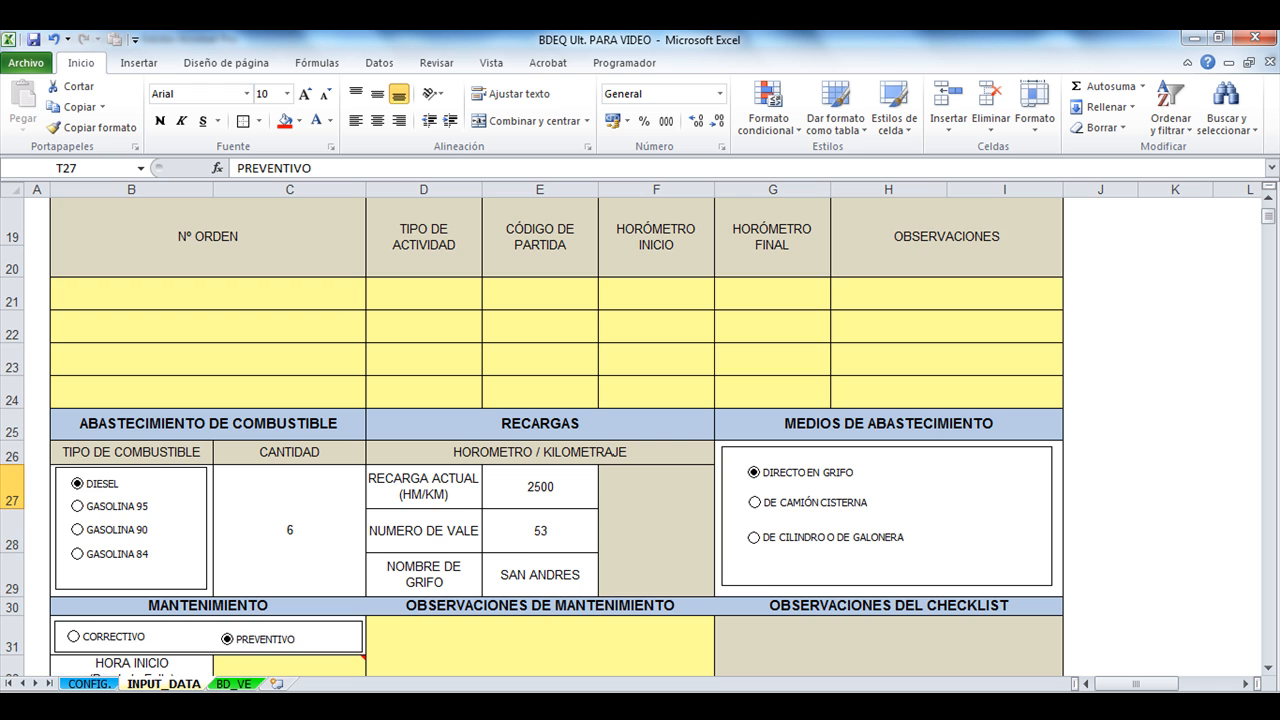
{"action": "scroll", "coordinate": [557, 436], "scroll_direction": "down", "scroll_amount": 1}
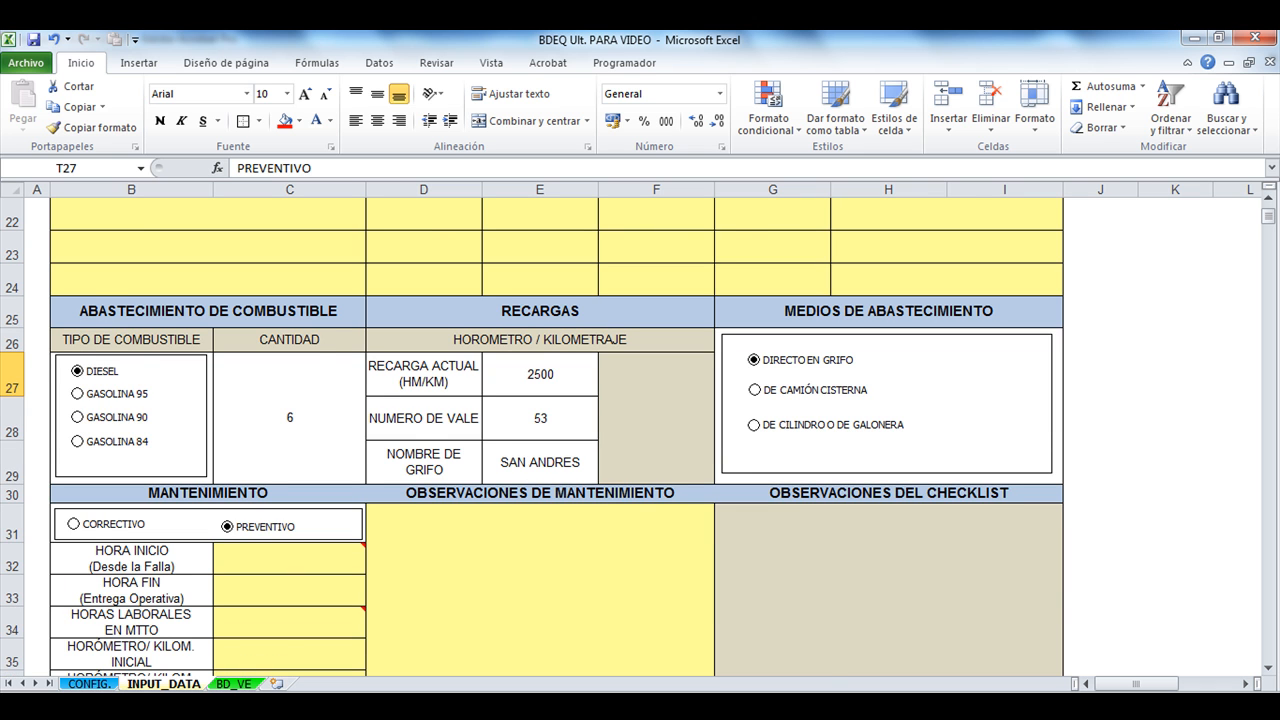
{"action": "scroll", "coordinate": [557, 436], "scroll_direction": "up", "scroll_amount": 7}
{"action": "scroll", "coordinate": [557, 436], "scroll_direction": "down", "scroll_amount": 2}
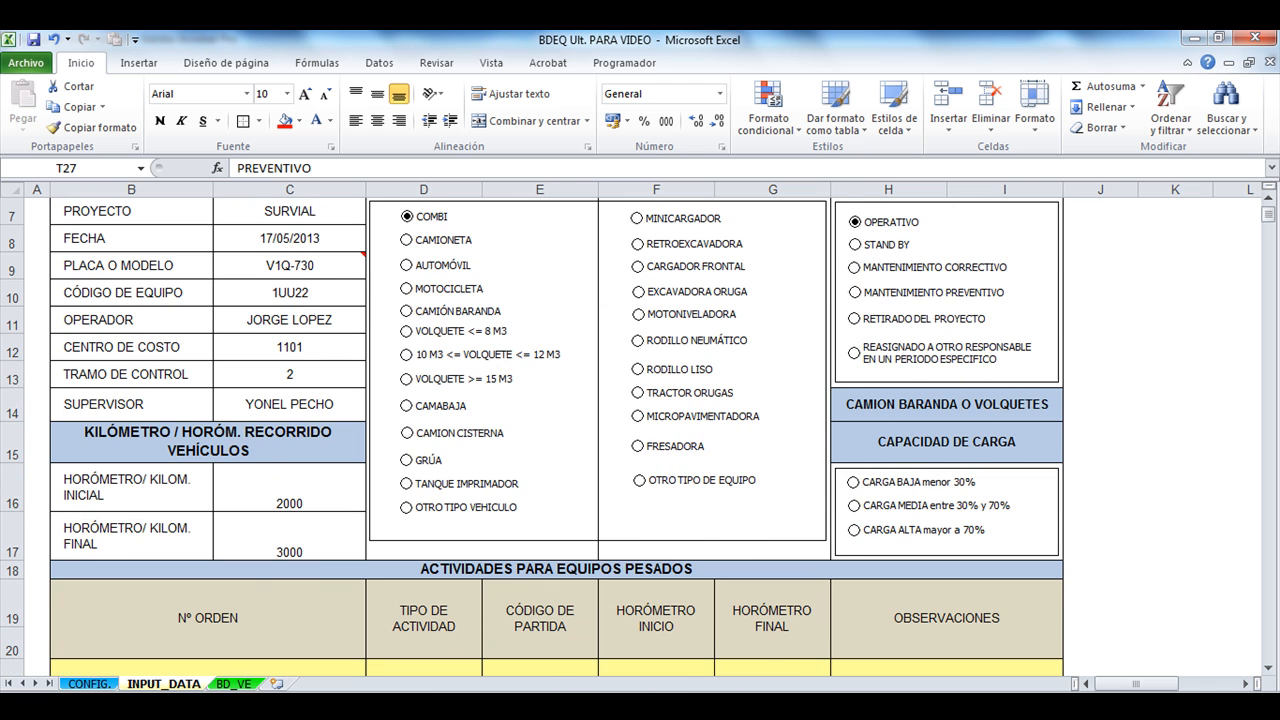
{"action": "scroll", "coordinate": [557, 436], "scroll_direction": "up", "scroll_amount": 1}
{"action": "left_click", "coordinate": [855, 308]}
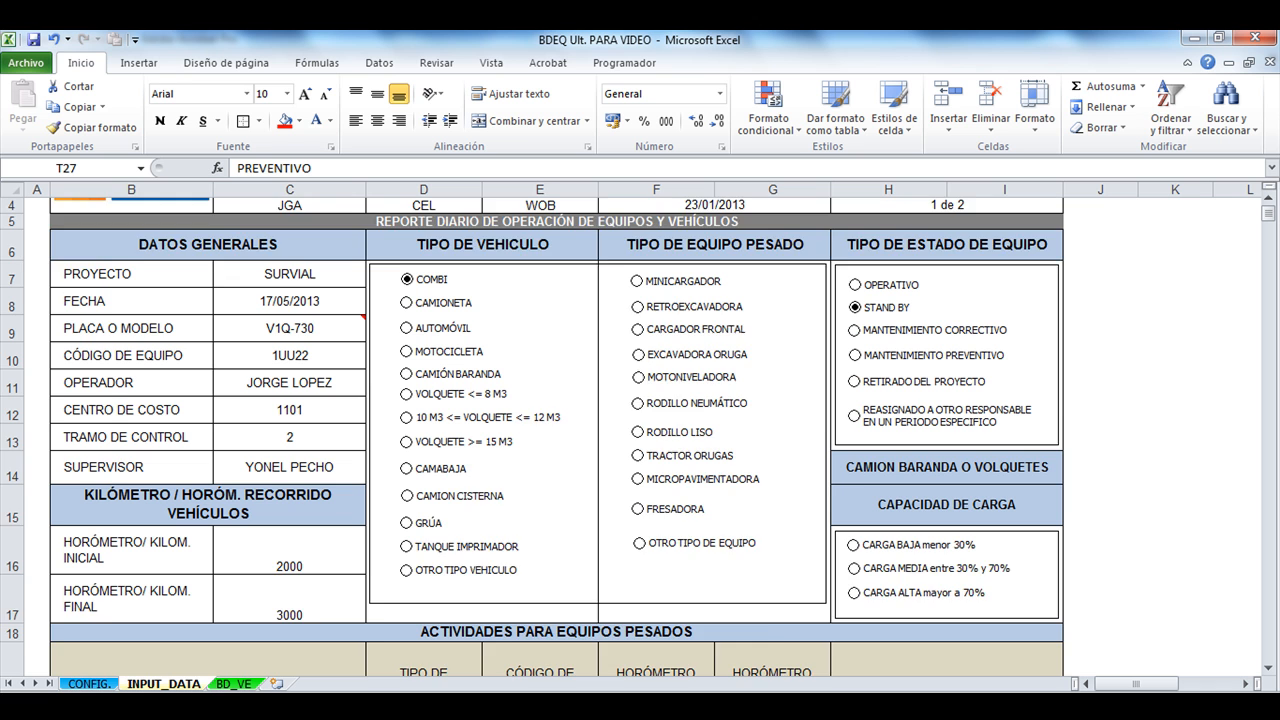
Clear the initial and final HORÓMETRO/KILOM. readings in the vehicle distance section
{"action": "scroll", "coordinate": [557, 436], "scroll_direction": "down", "scroll_amount": 1}
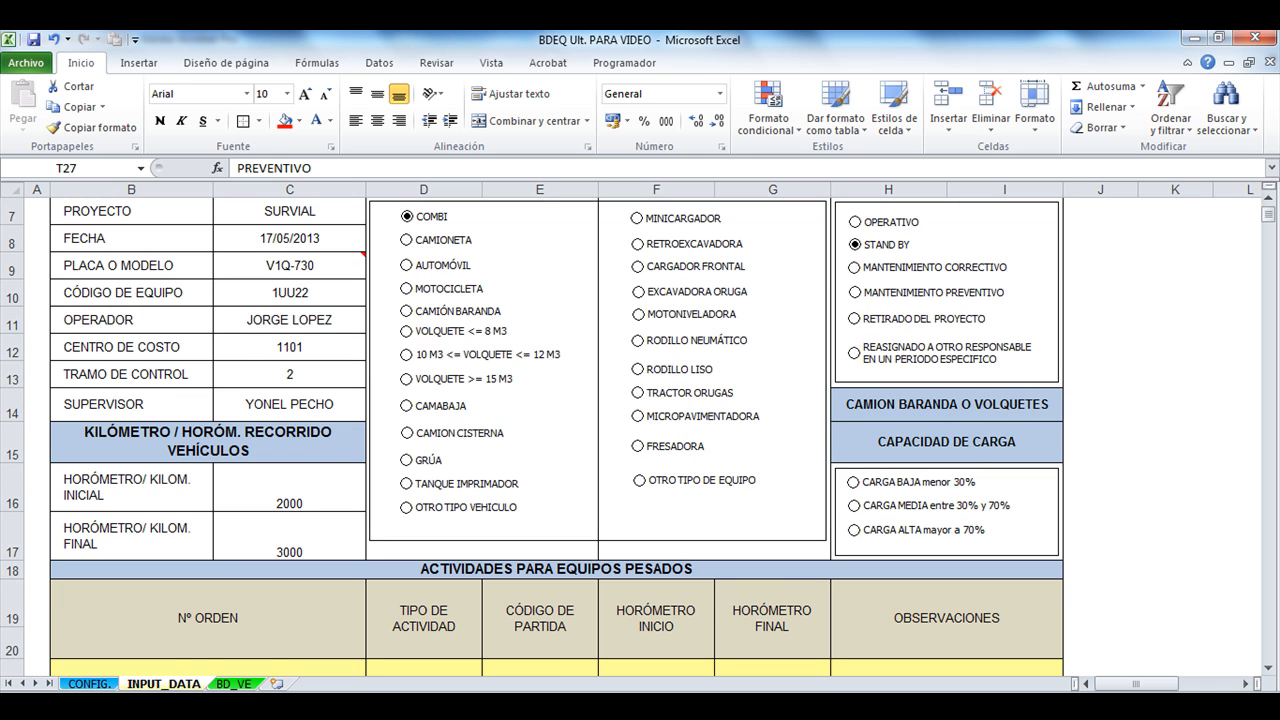
{"action": "left_click", "coordinate": [288, 487]}
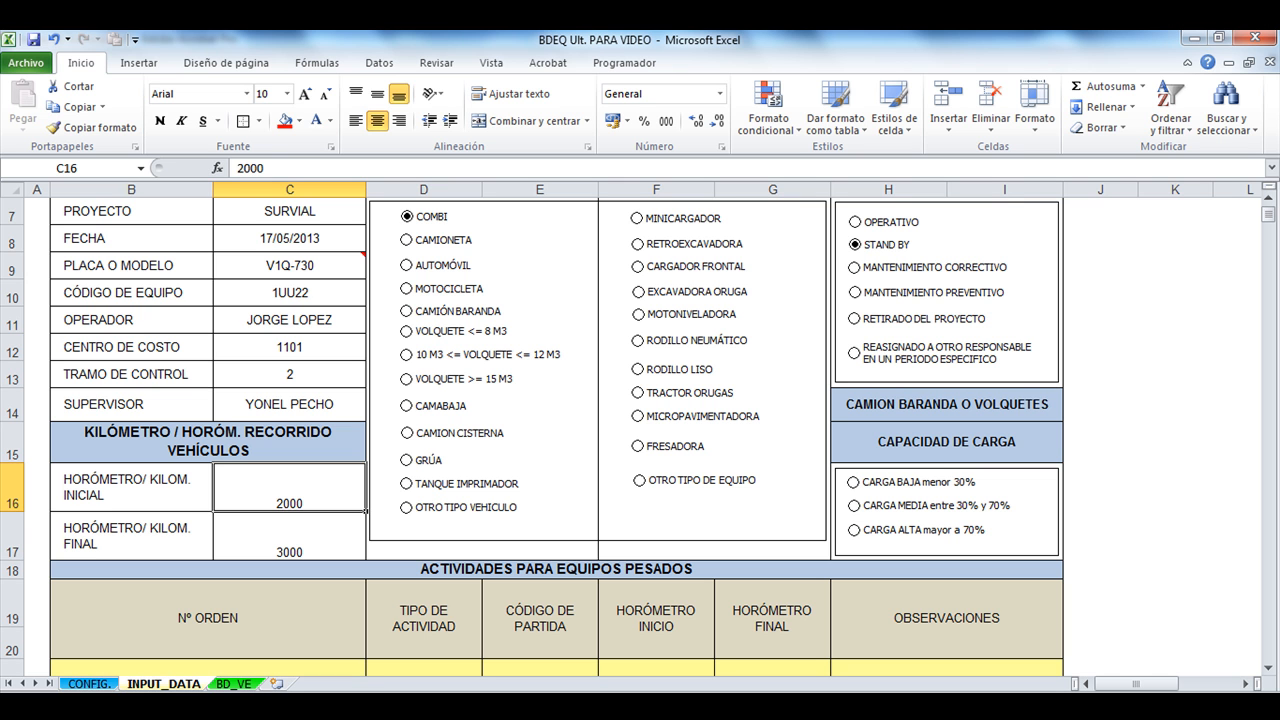
{"action": "key", "text": "Delete"}
{"action": "key", "text": "Down"}
{"action": "key", "text": "Delete"}
{"action": "key", "text": "Up"}
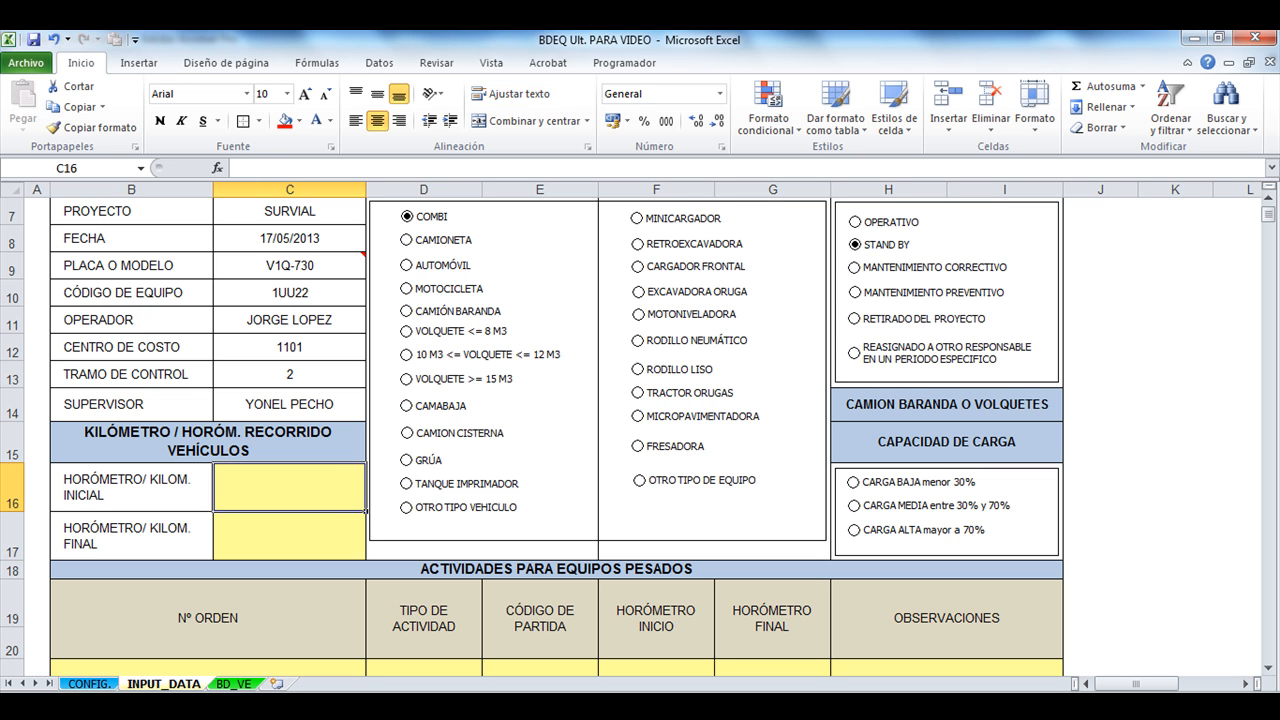
Try to enter 3000 as the initial reading followed by 3000 as the final reading
{"action": "type", "text": "3000"}
{"action": "key", "text": "Return"}
{"action": "type", "text": "3000"}
{"action": "key", "text": "Return"}
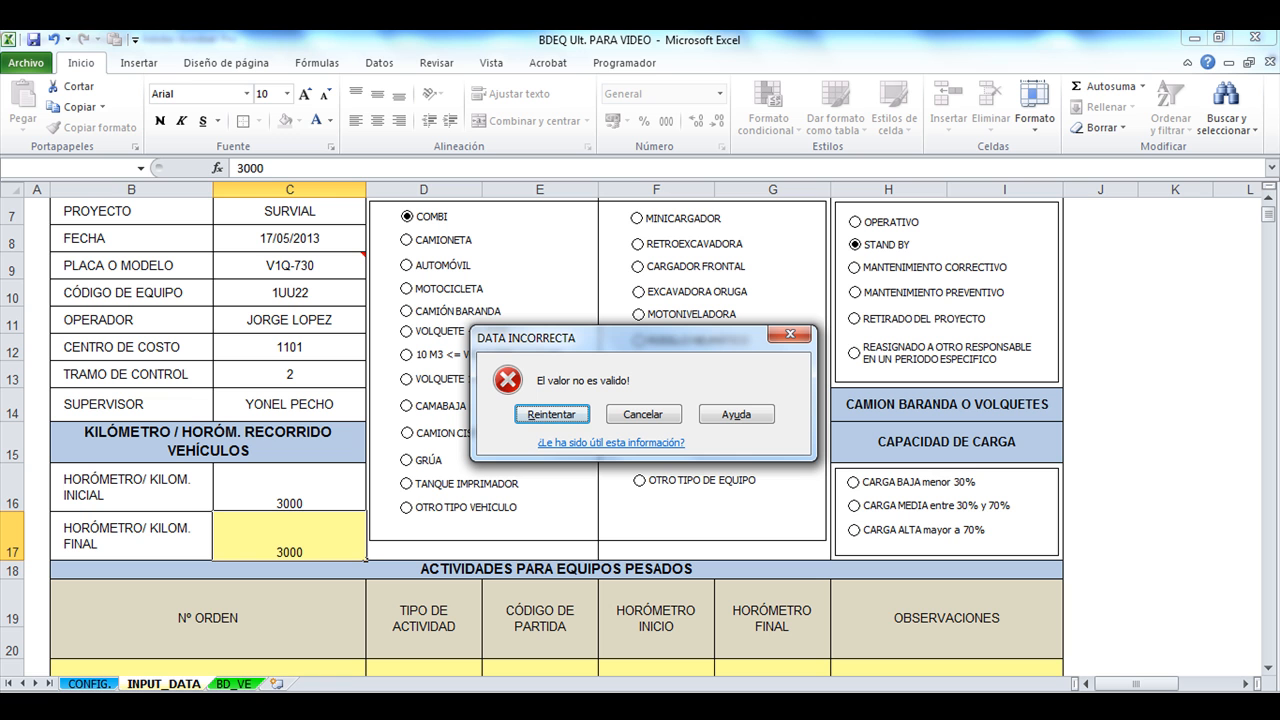
{"action": "key", "text": "Right"}
{"action": "key", "text": "Return"}
{"action": "key", "text": "Up"}
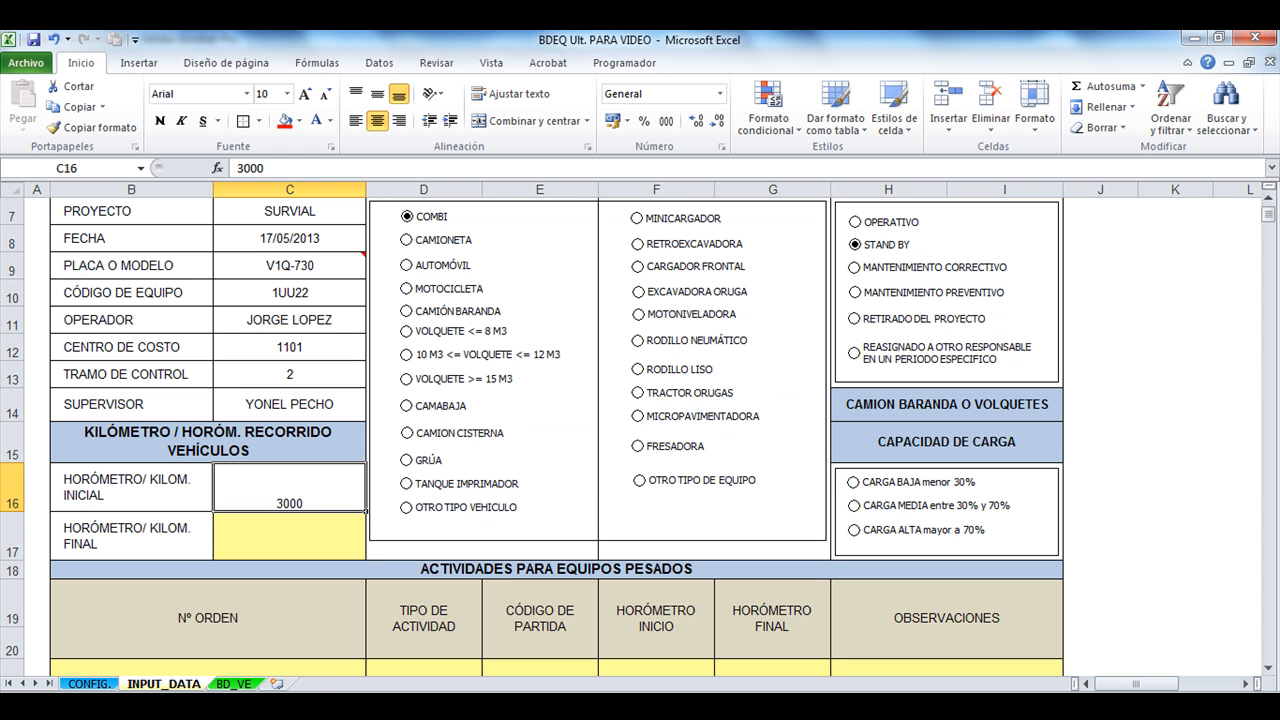
Clear the initial reading, enter 3000 as the final reading first, and fill the initial reading with 3000
{"action": "key", "text": "Delete"}
{"action": "key", "text": "Down"}
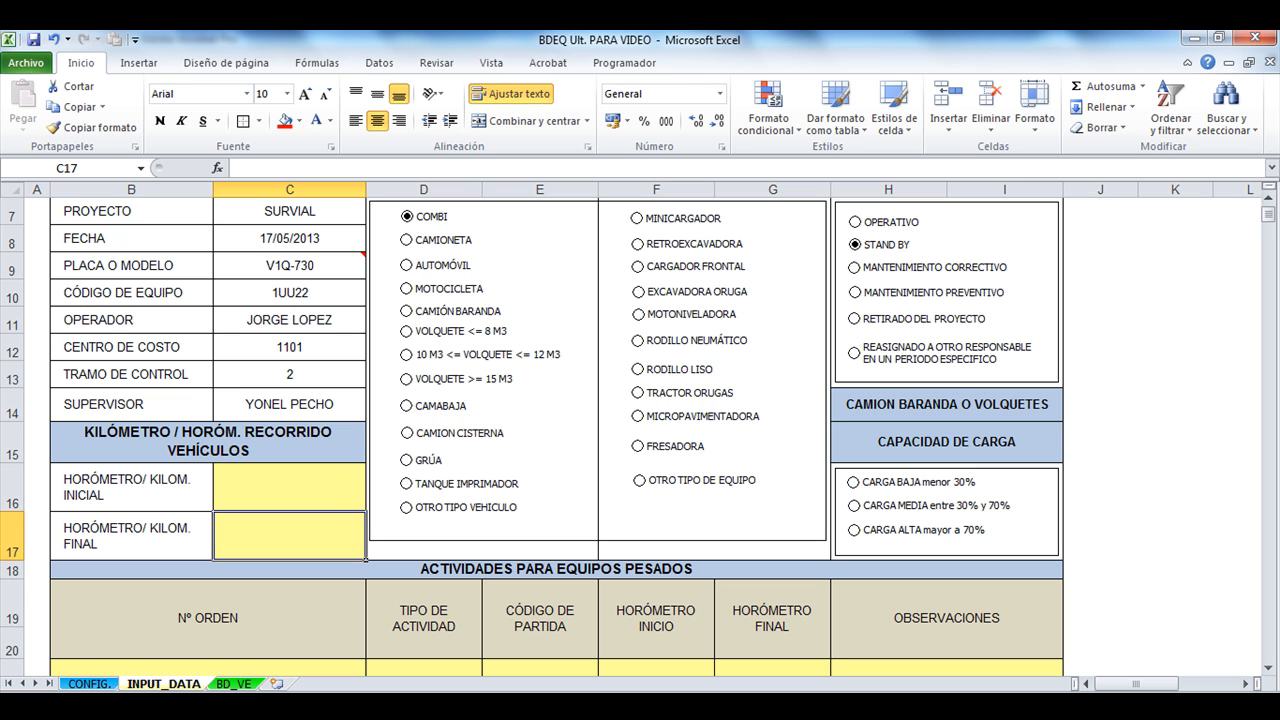
{"action": "type", "text": "3000"}
{"action": "key", "text": "Return"}
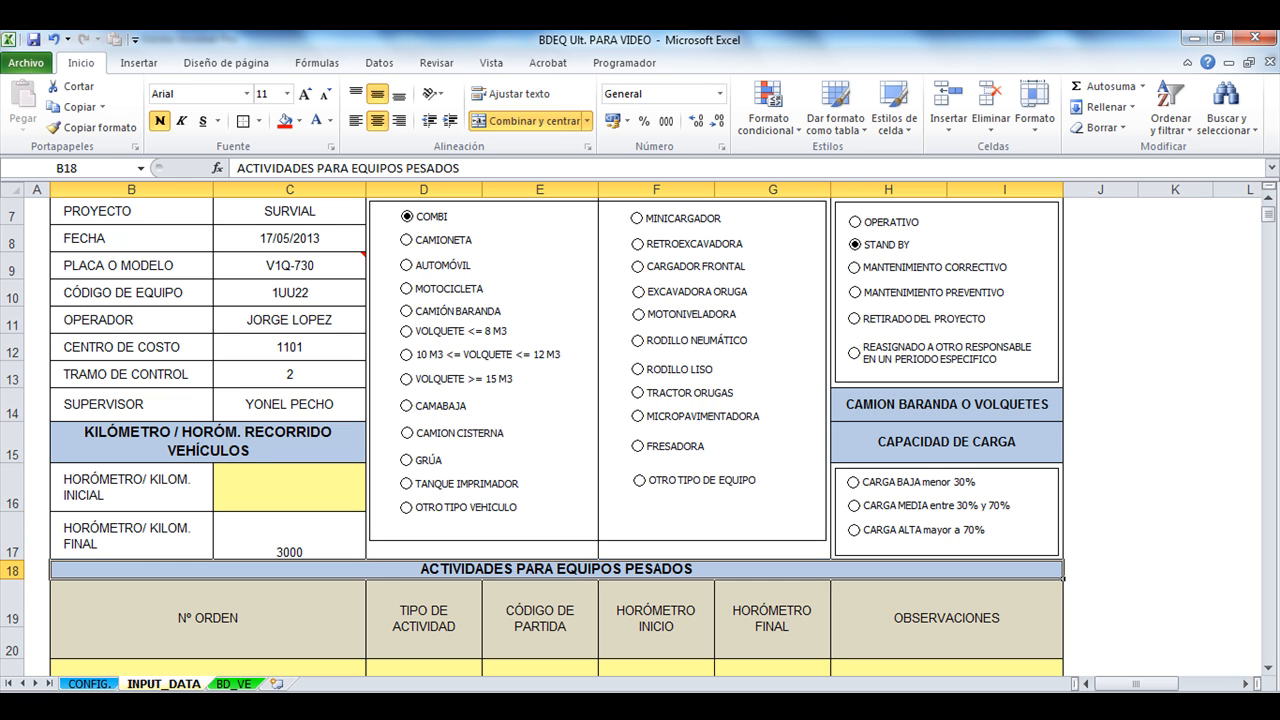
{"action": "key", "text": "Up"}
{"action": "key", "text": "Up"}
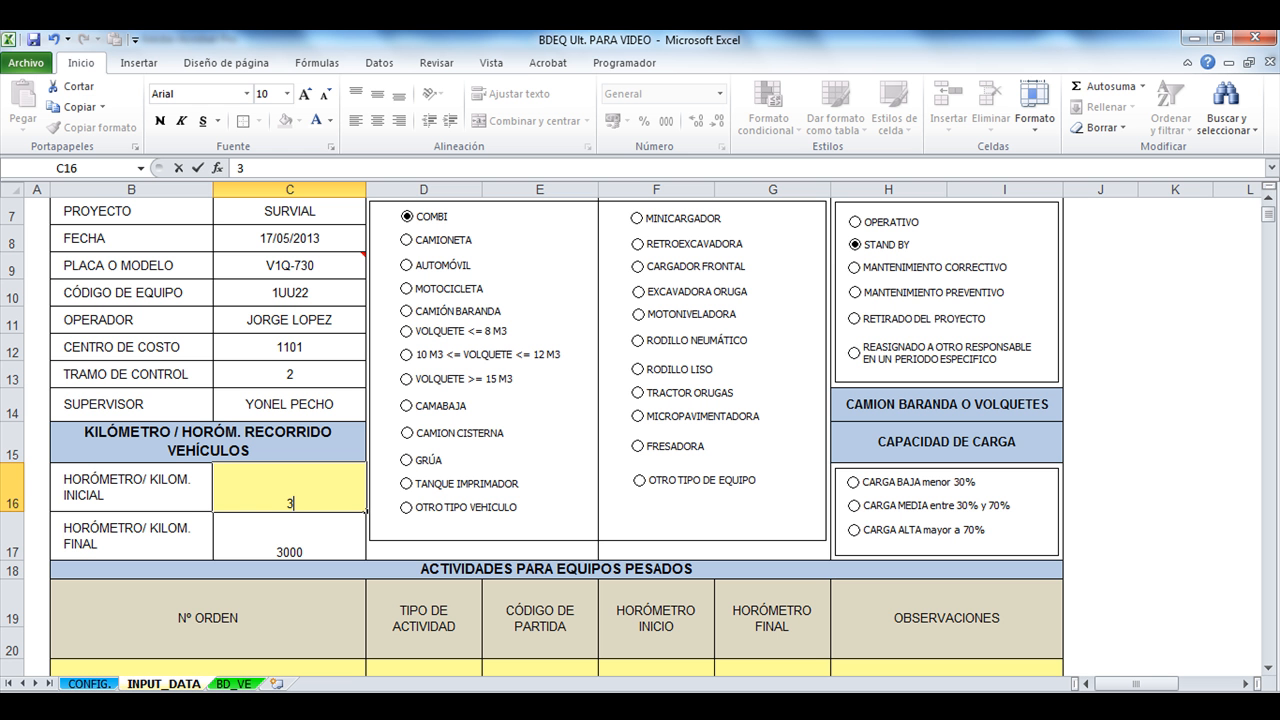
{"action": "type", "text": "3000"}
{"action": "key", "text": "Return"}
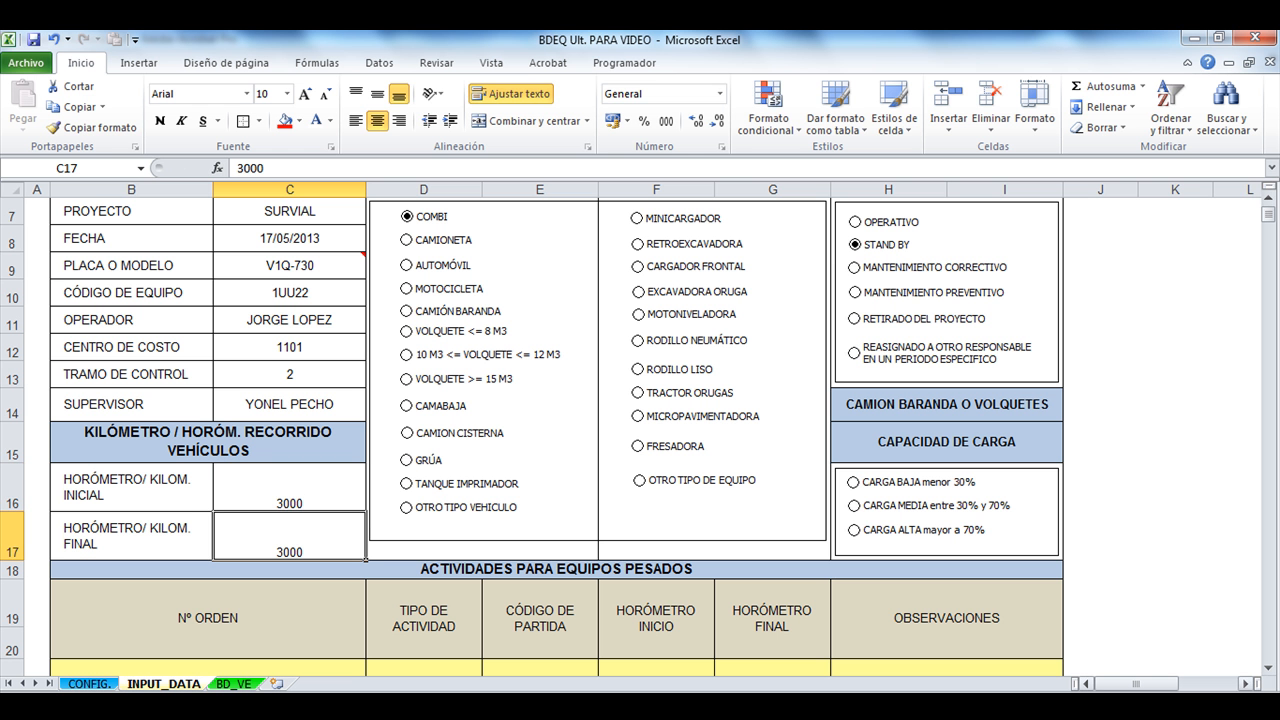
Change the report's FECHA to 18/05/2013 in the general data section
{"action": "scroll", "coordinate": [640, 436], "scroll_direction": "up", "scroll_amount": 1}
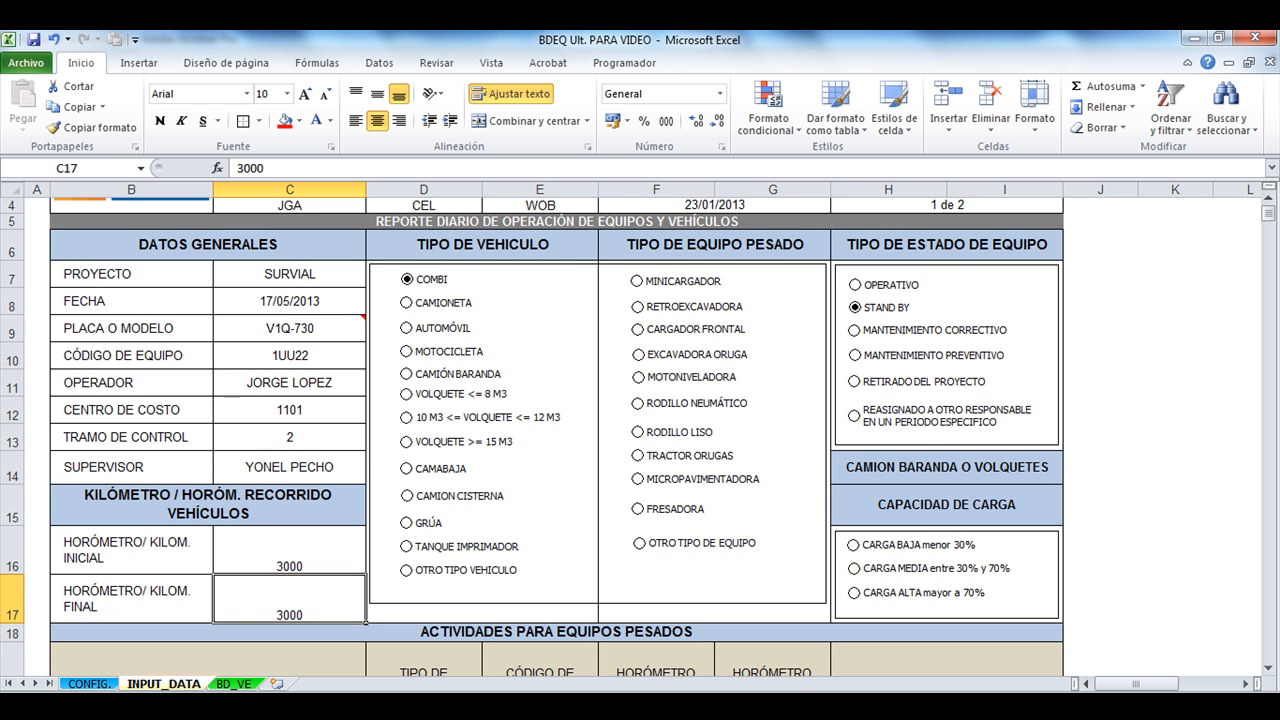
{"action": "scroll", "coordinate": [640, 436], "scroll_direction": "down", "scroll_amount": 1}
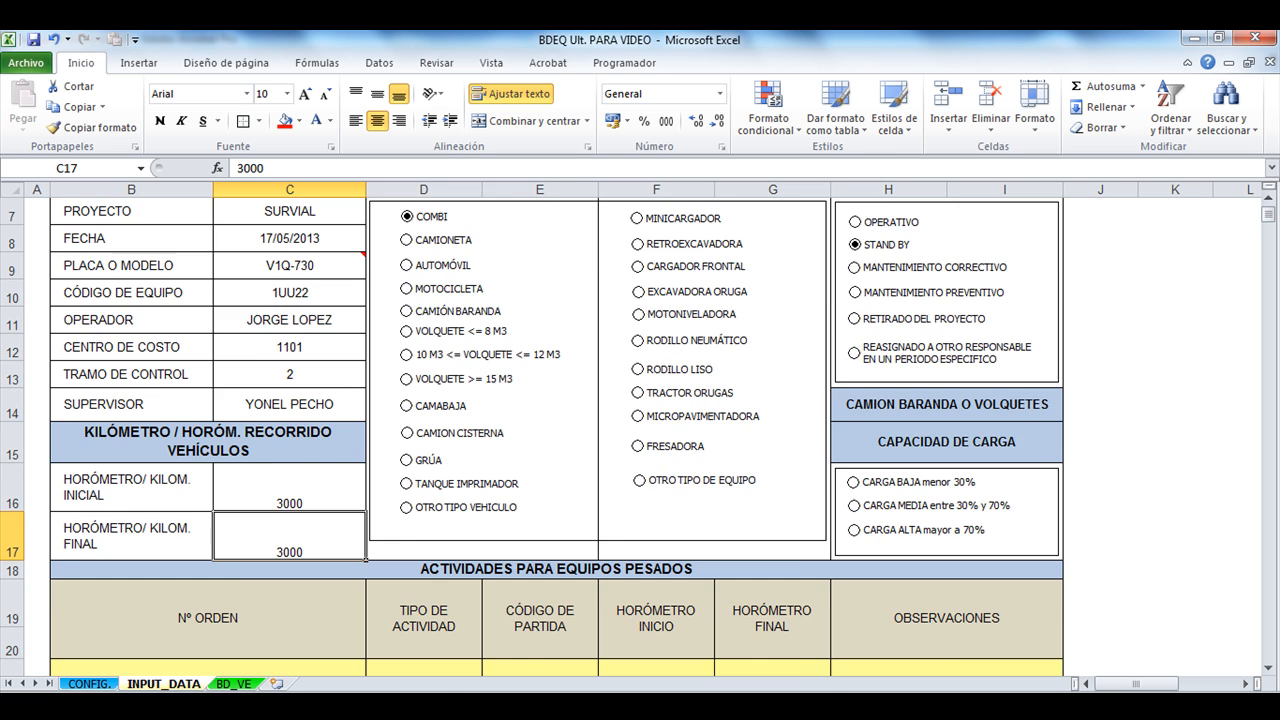
{"action": "scroll", "coordinate": [640, 436], "scroll_direction": "up", "scroll_amount": 2}
{"action": "left_click", "coordinate": [289, 364]}
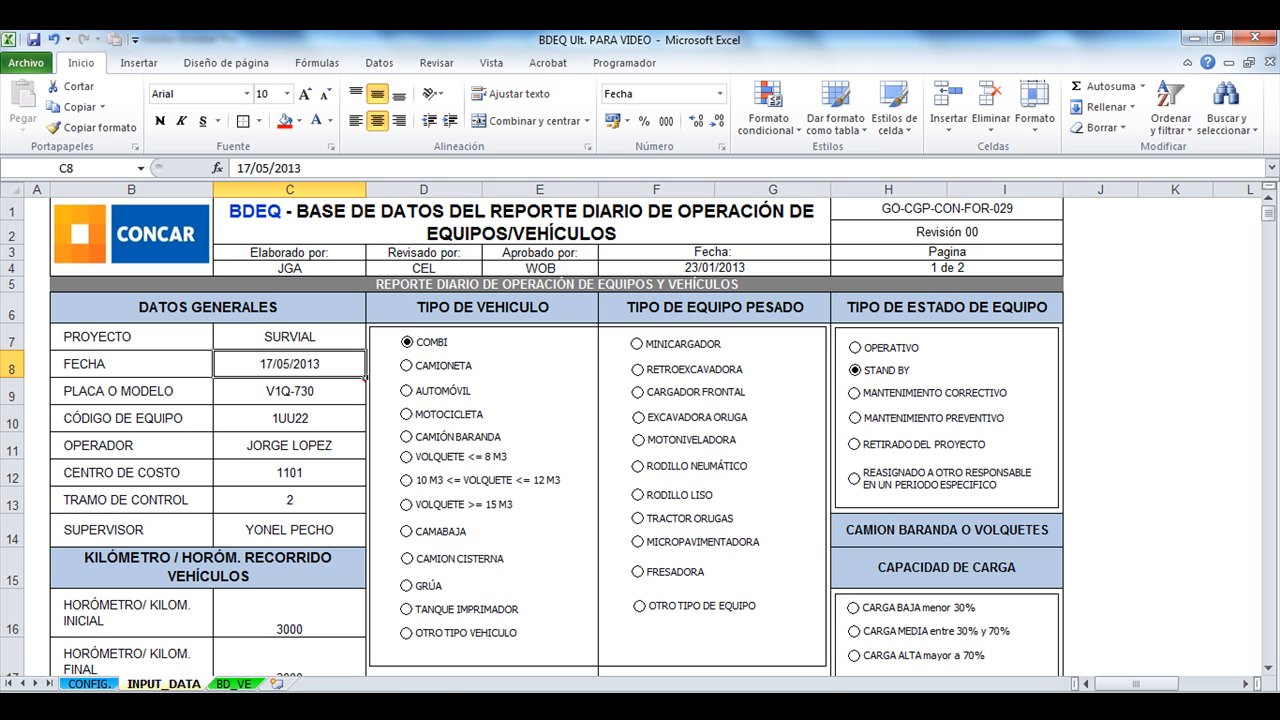
{"action": "left_click", "coordinate": [244, 168]}
{"action": "key", "text": "Delete"}
{"action": "type", "text": "8"}
{"action": "key", "text": "Return"}
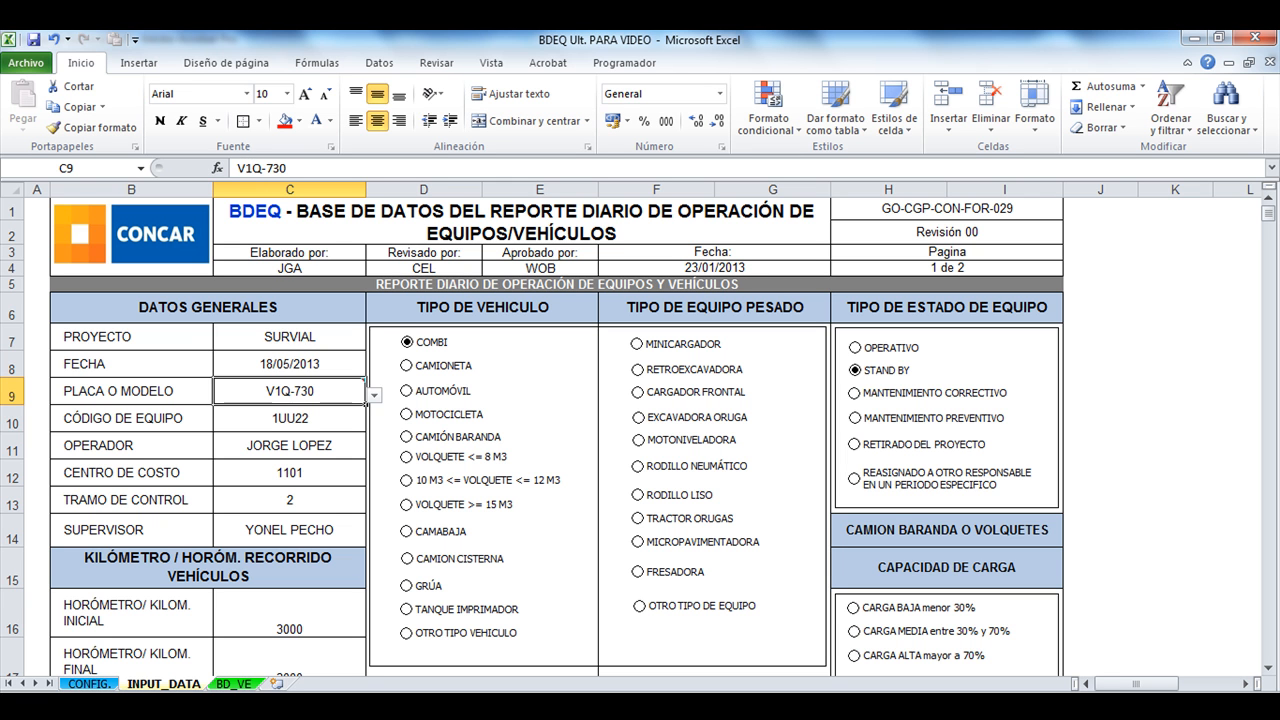
Save the 18/05/2013 stand-by report to the database and delete its maintenance TIPO value in cell AS13 of BD_VE
{"action": "scroll", "coordinate": [556, 436], "scroll_direction": "down", "scroll_amount": 9}
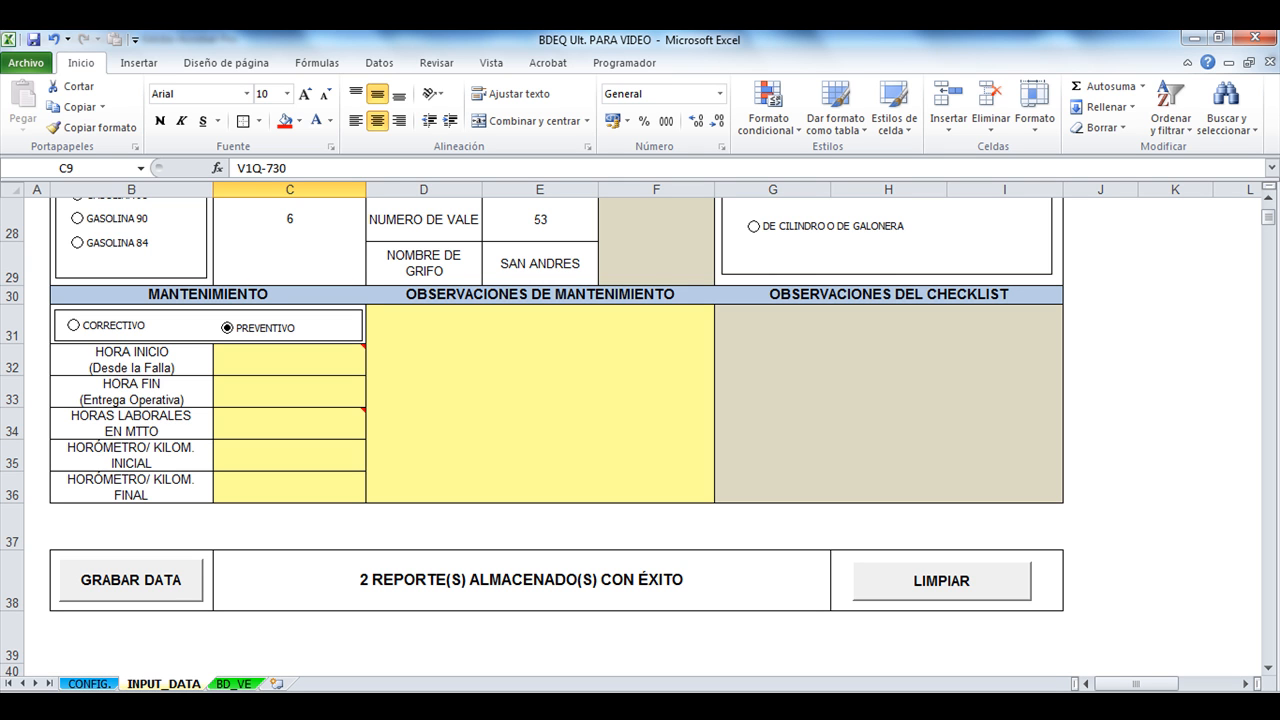
{"action": "left_click", "coordinate": [131, 580]}
{"action": "left_click", "coordinate": [234, 684]}
{"action": "left_click", "coordinate": [374, 429]}
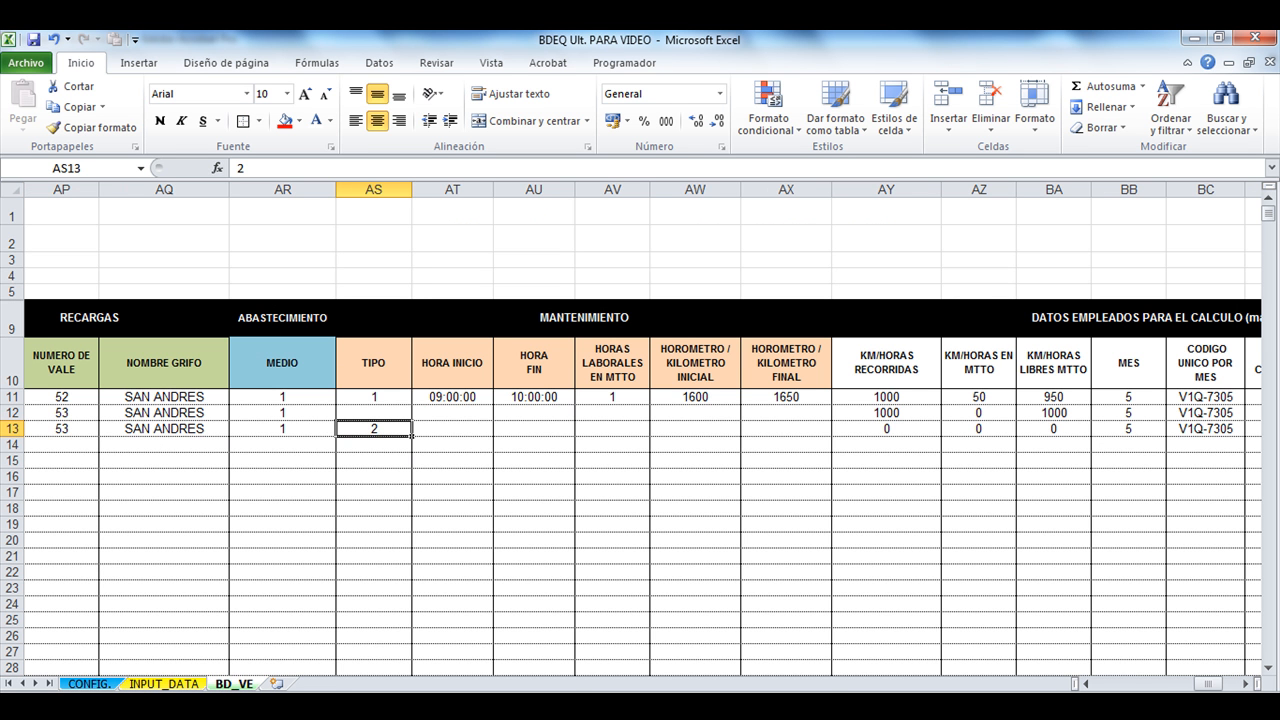
{"action": "key", "text": "Delete"}
Examine the FECHA column of the stored V1Q-730 reports in BD_VE, comparing it with the date in the INPUT_DATA form
{"action": "left_click_drag", "start_coordinate": [1208, 684], "coordinate": [1106, 684]}
{"action": "left_click", "coordinate": [133, 397]}
{"action": "key", "text": "Down"}
{"action": "key", "text": "Down"}
{"action": "left_click", "coordinate": [133, 397]}
{"action": "left_click", "coordinate": [133, 413]}
{"action": "left_click", "coordinate": [133, 429]}
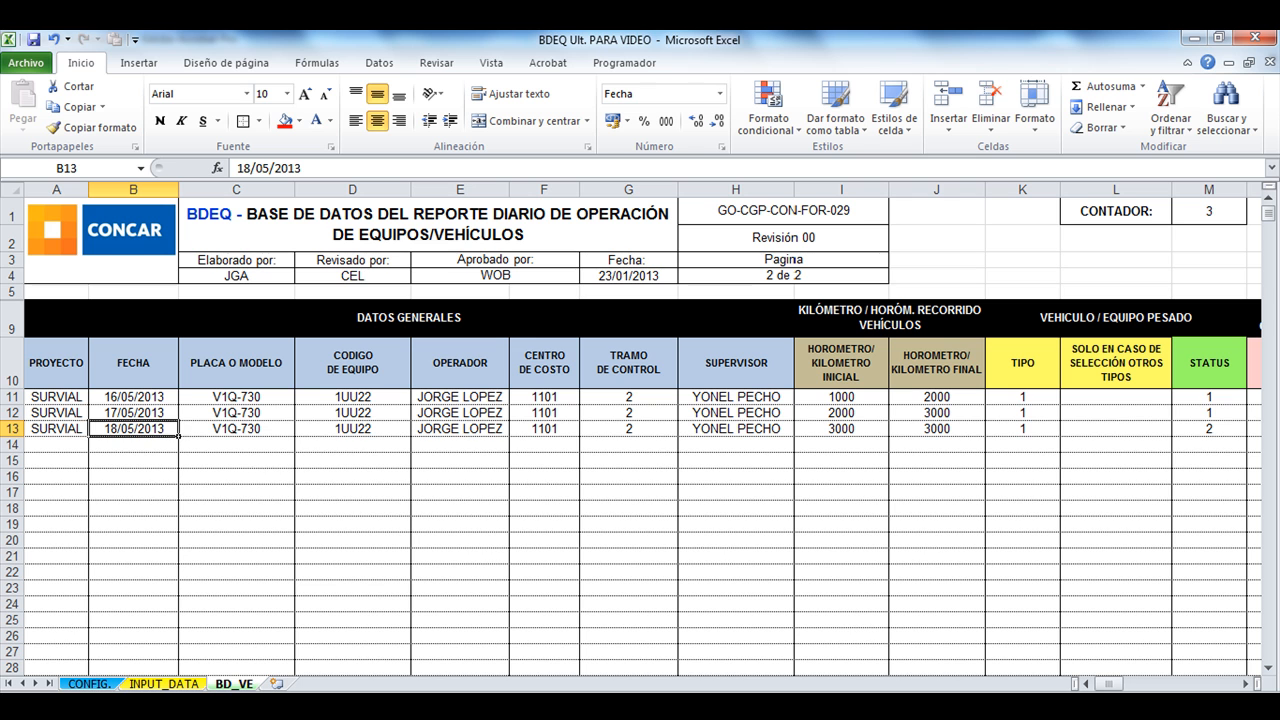
{"action": "left_click", "coordinate": [133, 445]}
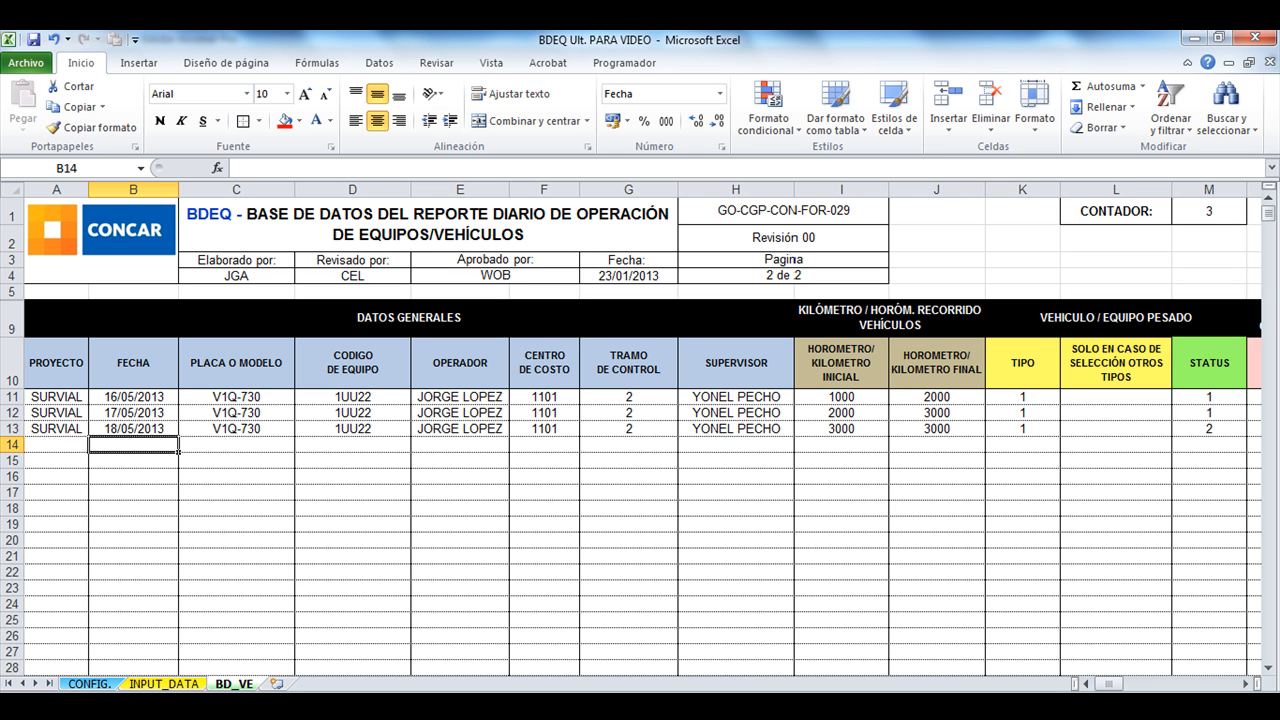
{"action": "left_click", "coordinate": [164, 684]}
{"action": "scroll", "coordinate": [556, 437], "scroll_direction": "up", "scroll_amount": 9}
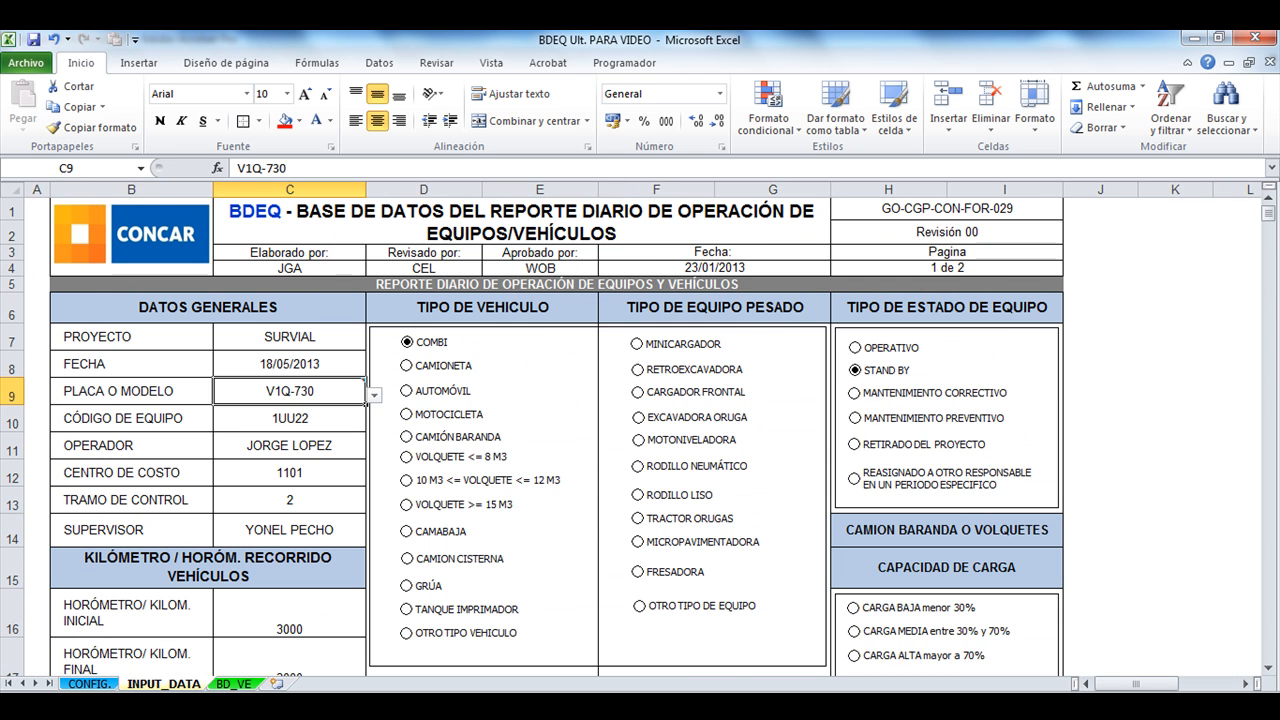
{"action": "left_click", "coordinate": [234, 684]}
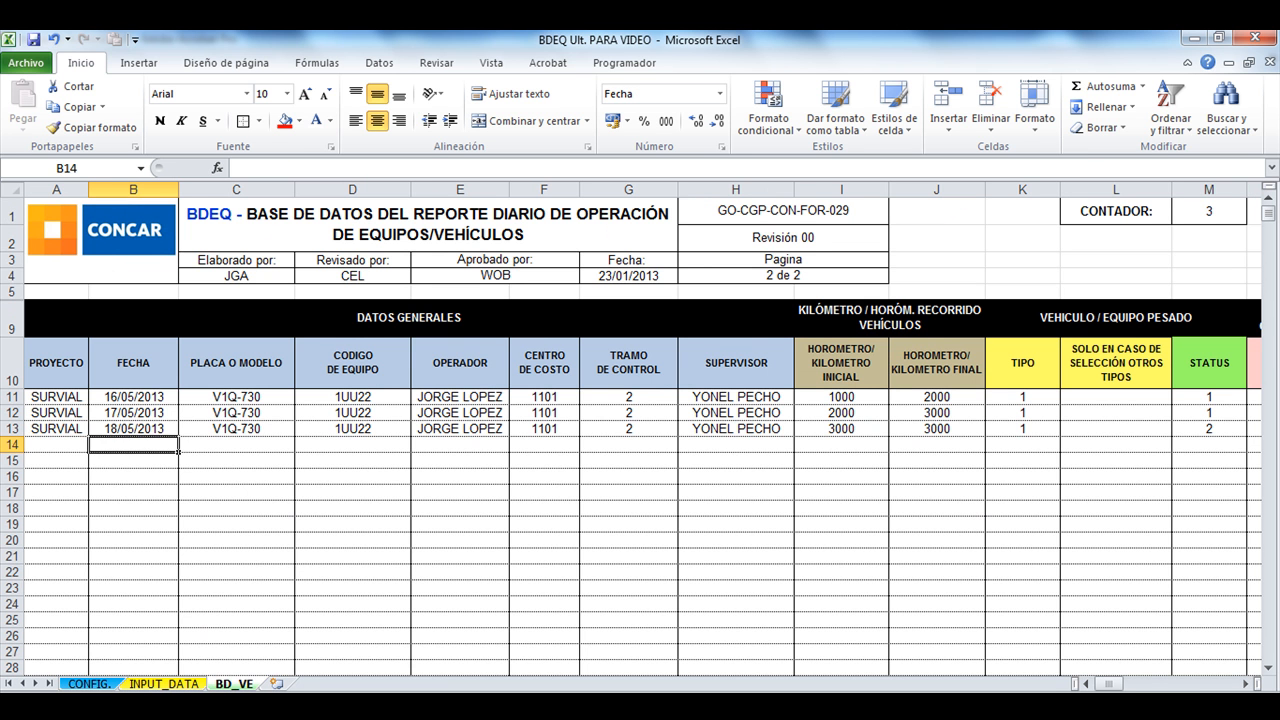
{"action": "left_click", "coordinate": [133, 397]}
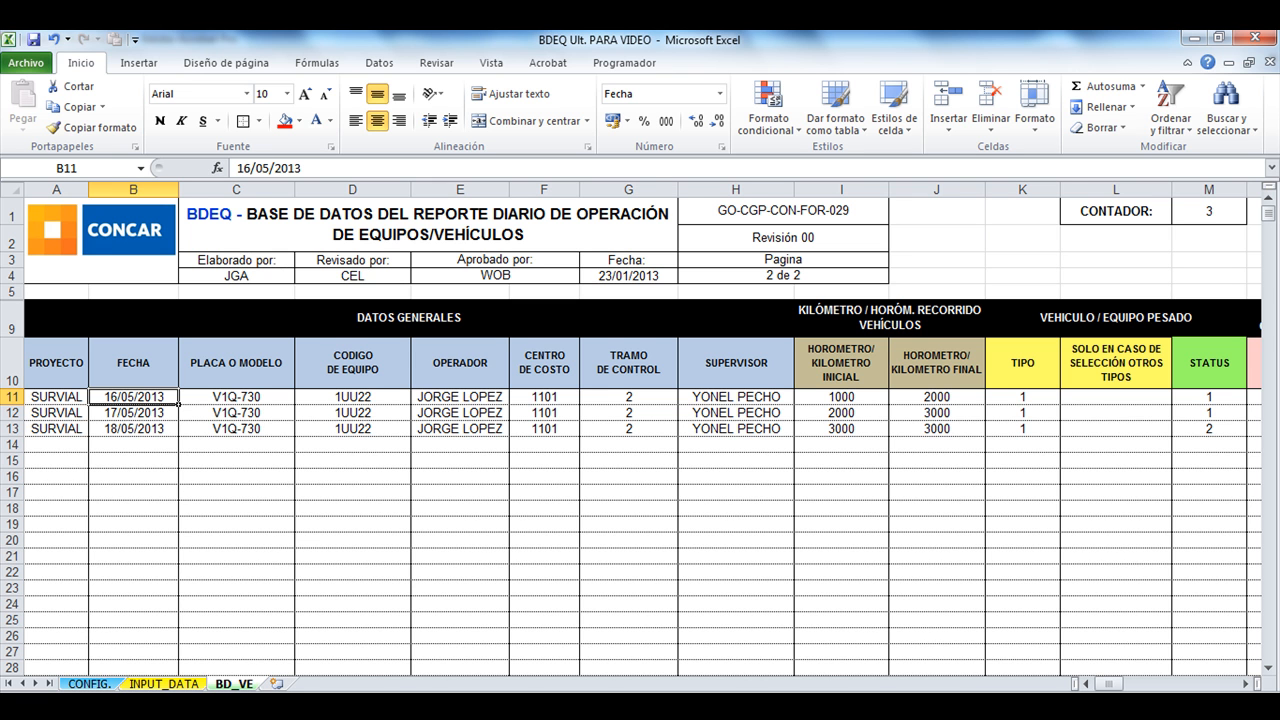
Change the report's FECHA to 15/05/2013 in the INPUT_DATA general data section
{"action": "key", "text": "ctrl+Page_Up"}
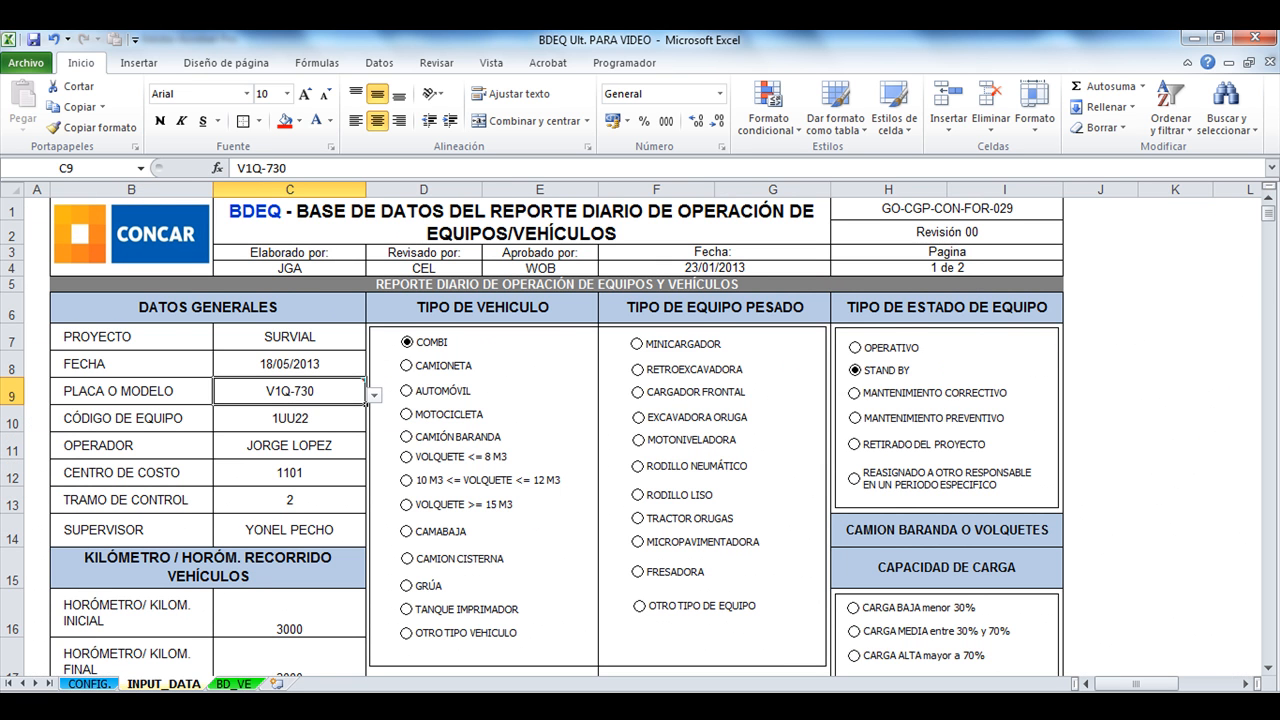
{"action": "left_click", "coordinate": [289, 364]}
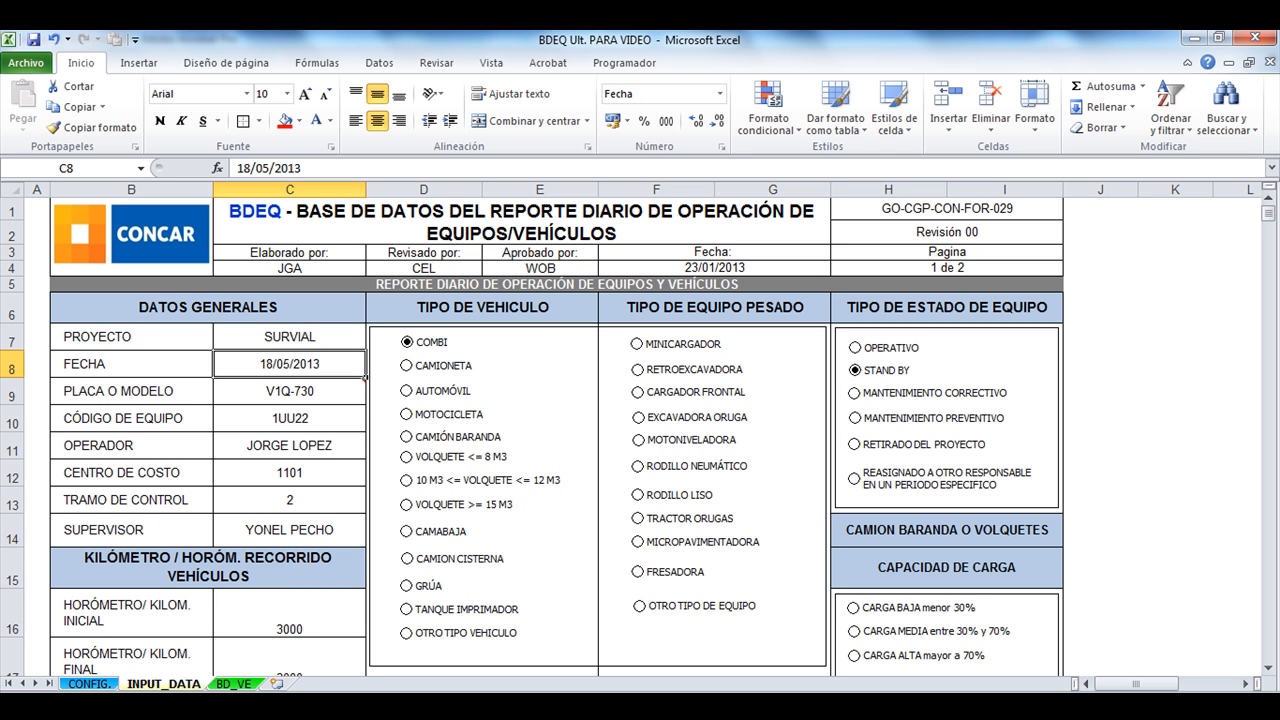
{"action": "double_click", "coordinate": [263, 364]}
{"action": "key", "text": "BackSpace"}
{"action": "type", "text": "5"}
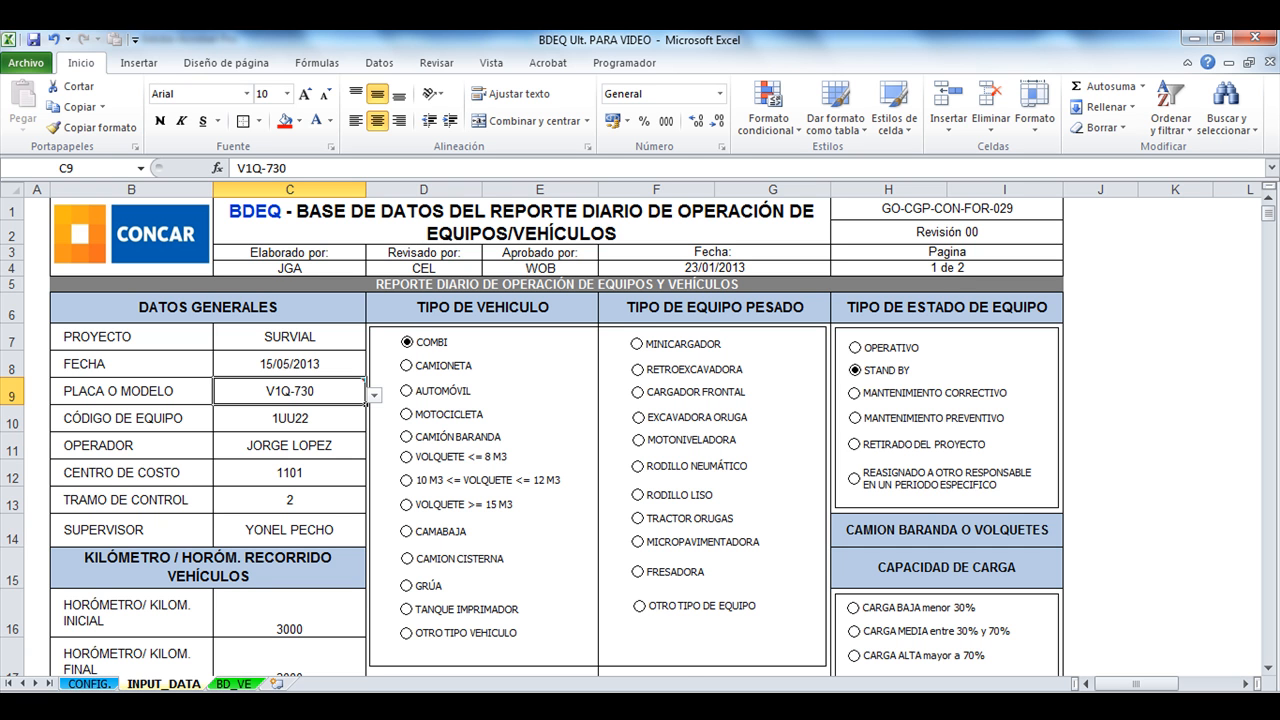
Set the vehicle's initial HORÓMETRO/KILOM. reading to 500 and the final reading to 1000
{"action": "scroll", "coordinate": [556, 436], "scroll_direction": "down", "scroll_amount": 2}
{"action": "left_click", "coordinate": [289, 488]}
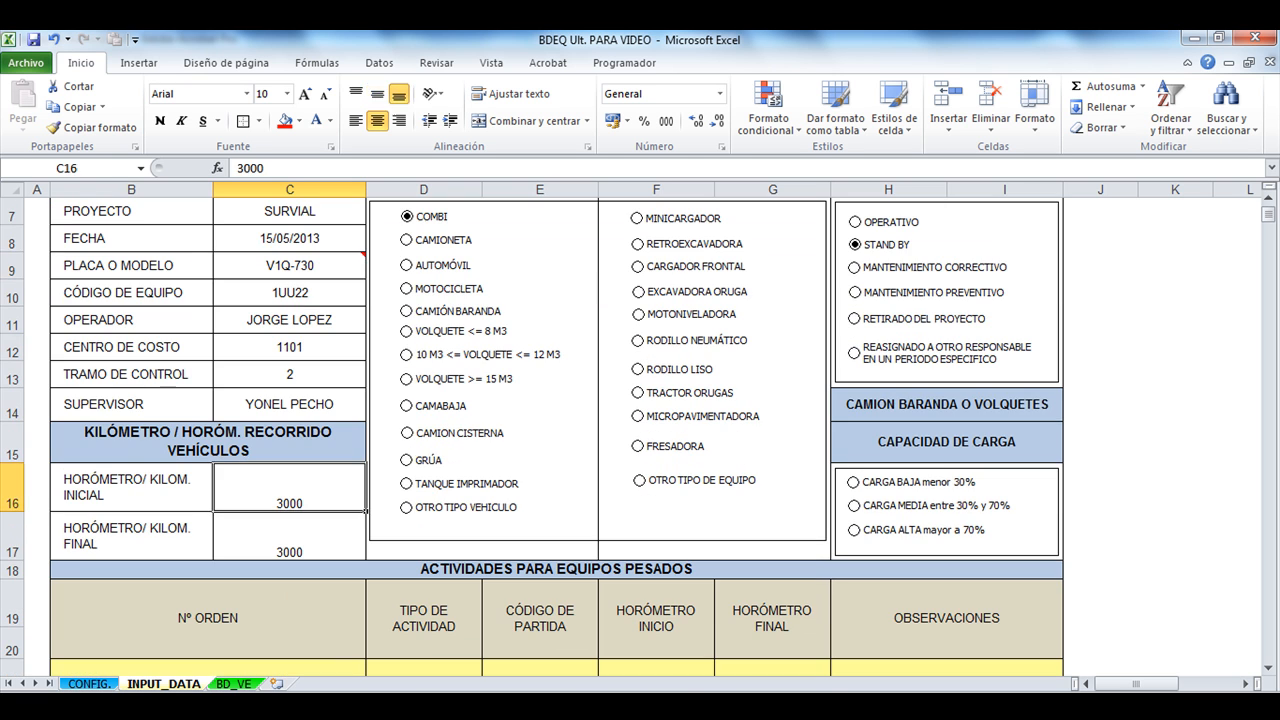
{"action": "type", "text": "500"}
{"action": "key", "text": "Return"}
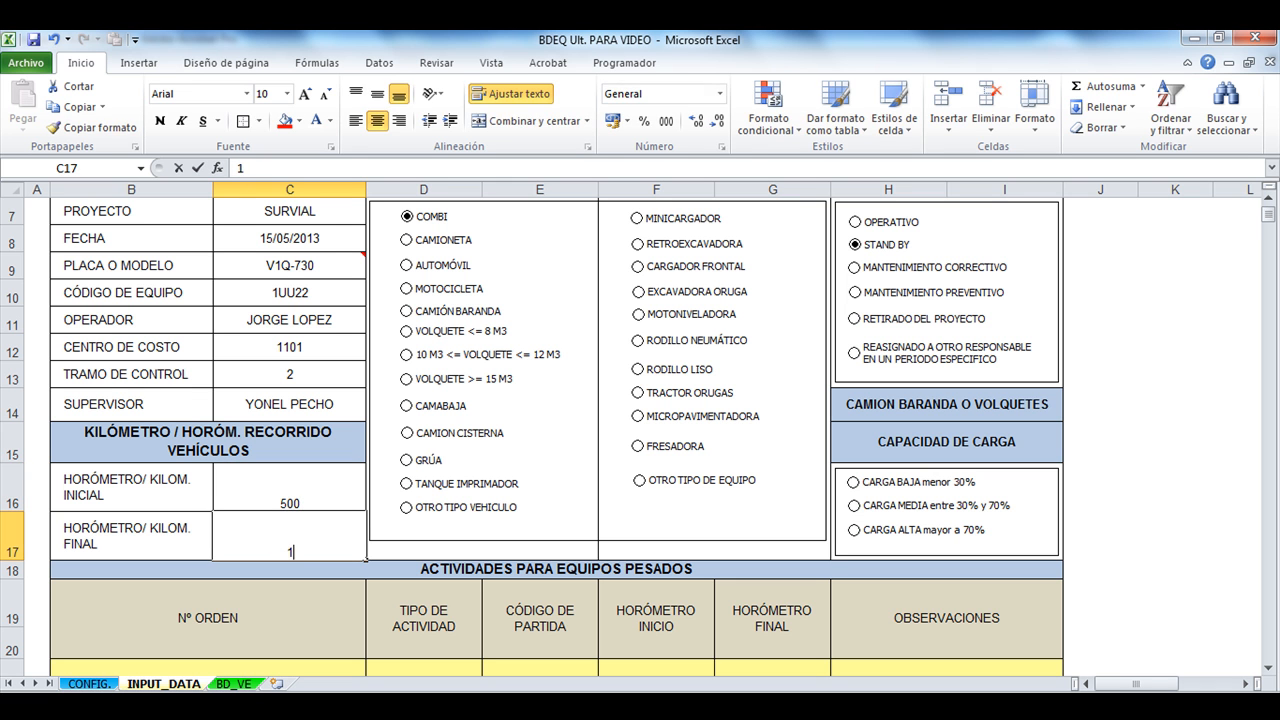
{"action": "type", "text": "1000"}
{"action": "key", "text": "Return"}
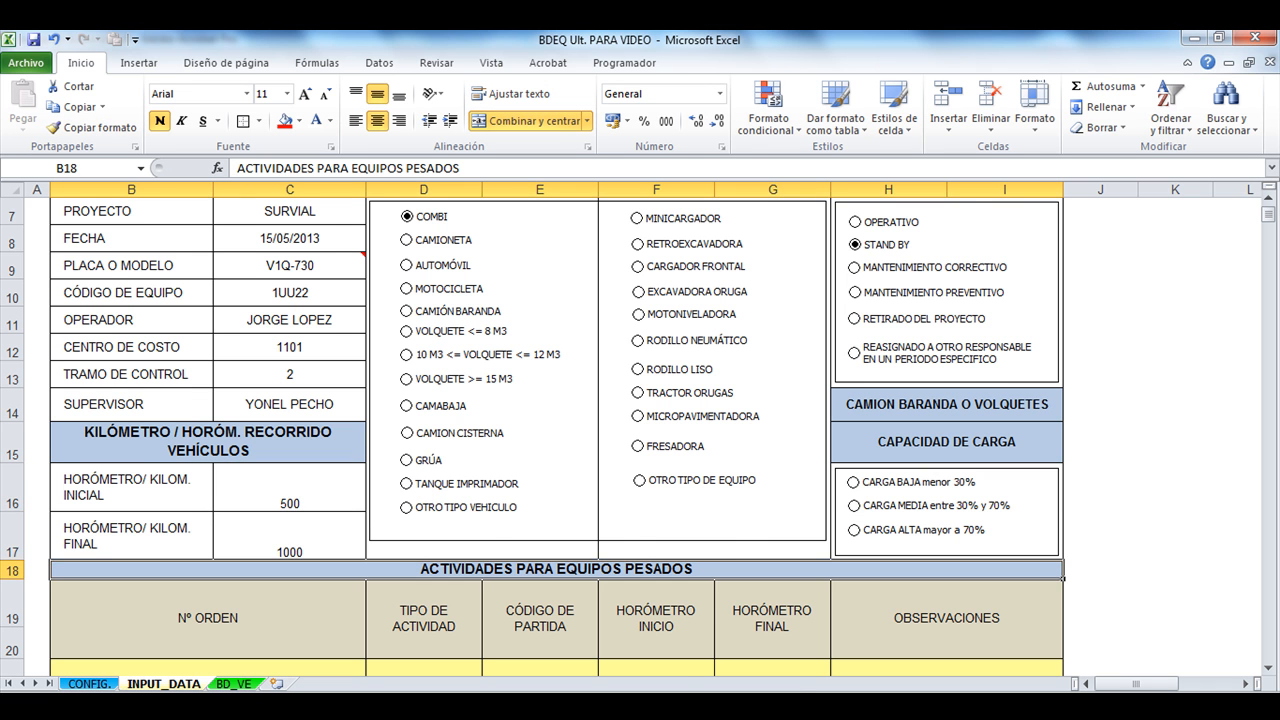
Set the equipment state to OPERATIVO and the fuel supply CANTIDAD to 4
{"action": "scroll", "coordinate": [556, 436], "scroll_direction": "up", "scroll_amount": 1}
{"action": "left_click", "coordinate": [855, 285]}
{"action": "scroll", "coordinate": [556, 436], "scroll_direction": "down", "scroll_amount": 4}
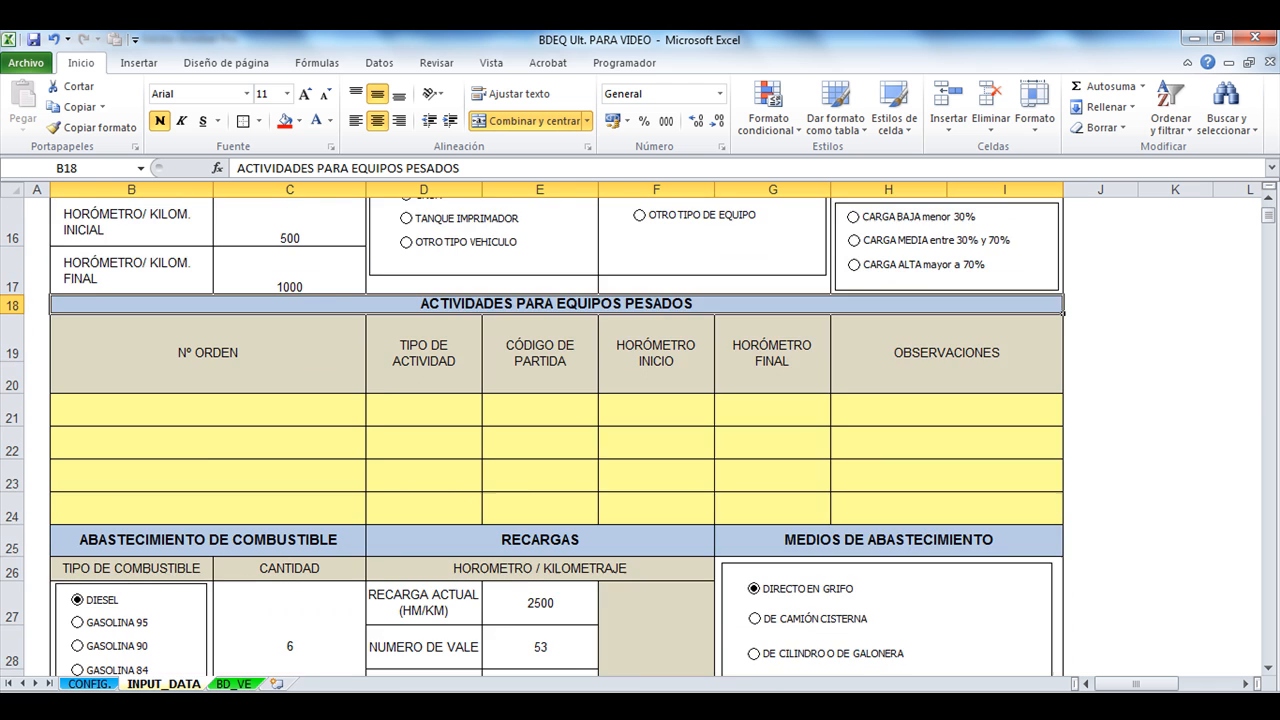
{"action": "scroll", "coordinate": [556, 436], "scroll_direction": "down", "scroll_amount": 1}
{"action": "left_click", "coordinate": [290, 530]}
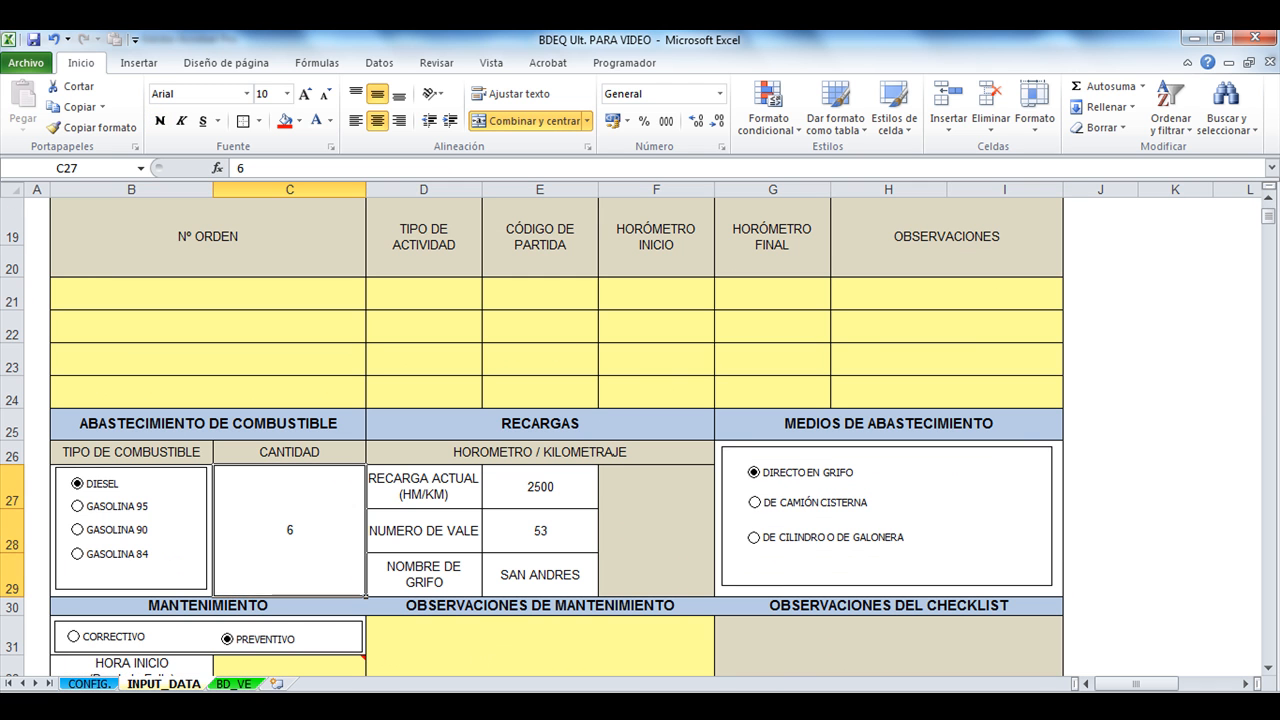
{"action": "type", "text": "4"}
{"action": "key", "text": "Return"}
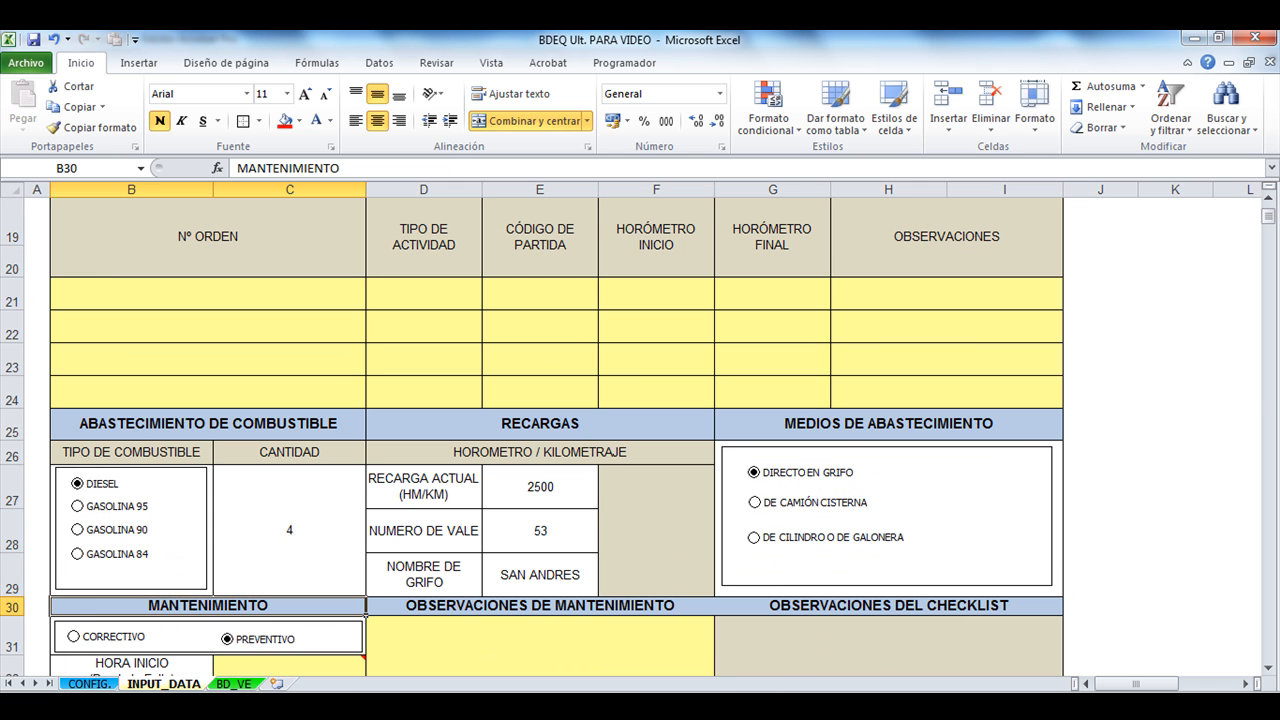
Set RECARGA ACTUAL (HM/KM) to 800 in the RECARGAS section, consistent with the report's initial and final readings
{"action": "left_click", "coordinate": [540, 487]}
{"action": "scroll", "coordinate": [540, 487], "scroll_direction": "up", "scroll_amount": 6}
{"action": "scroll", "coordinate": [540, 487], "scroll_direction": "down", "scroll_amount": 2}
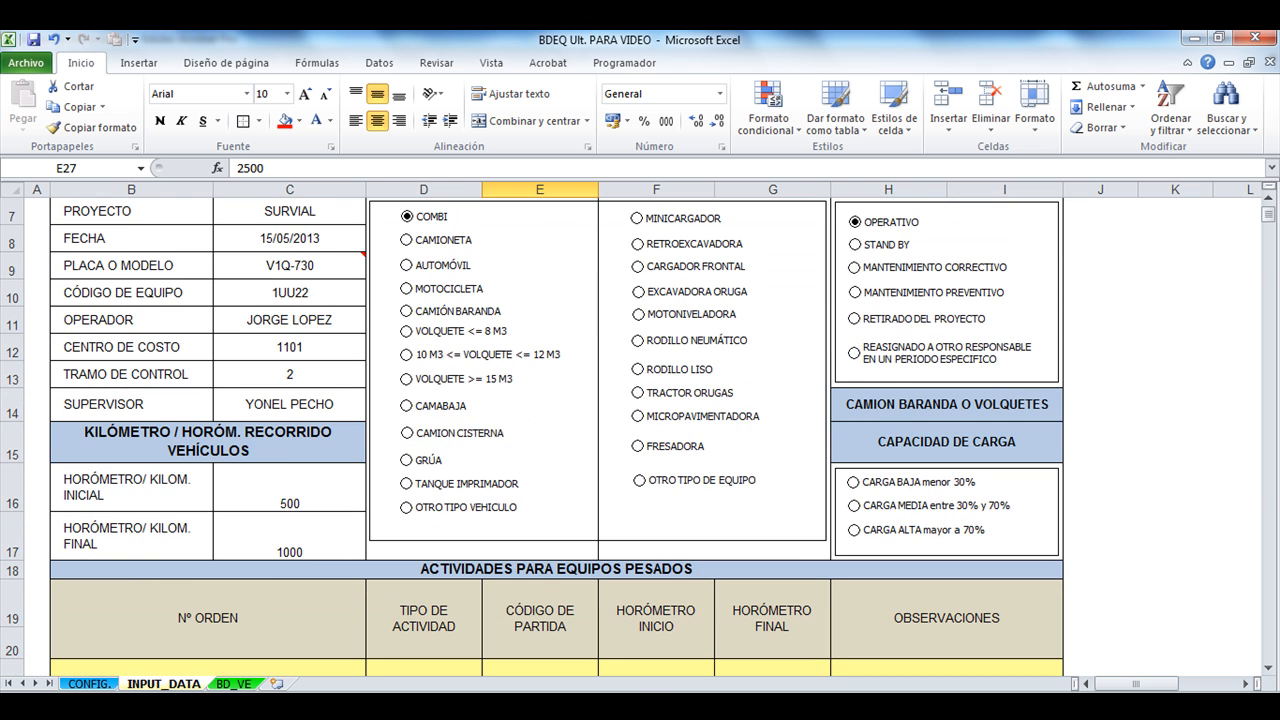
{"action": "scroll", "coordinate": [540, 487], "scroll_direction": "down", "scroll_amount": 1}
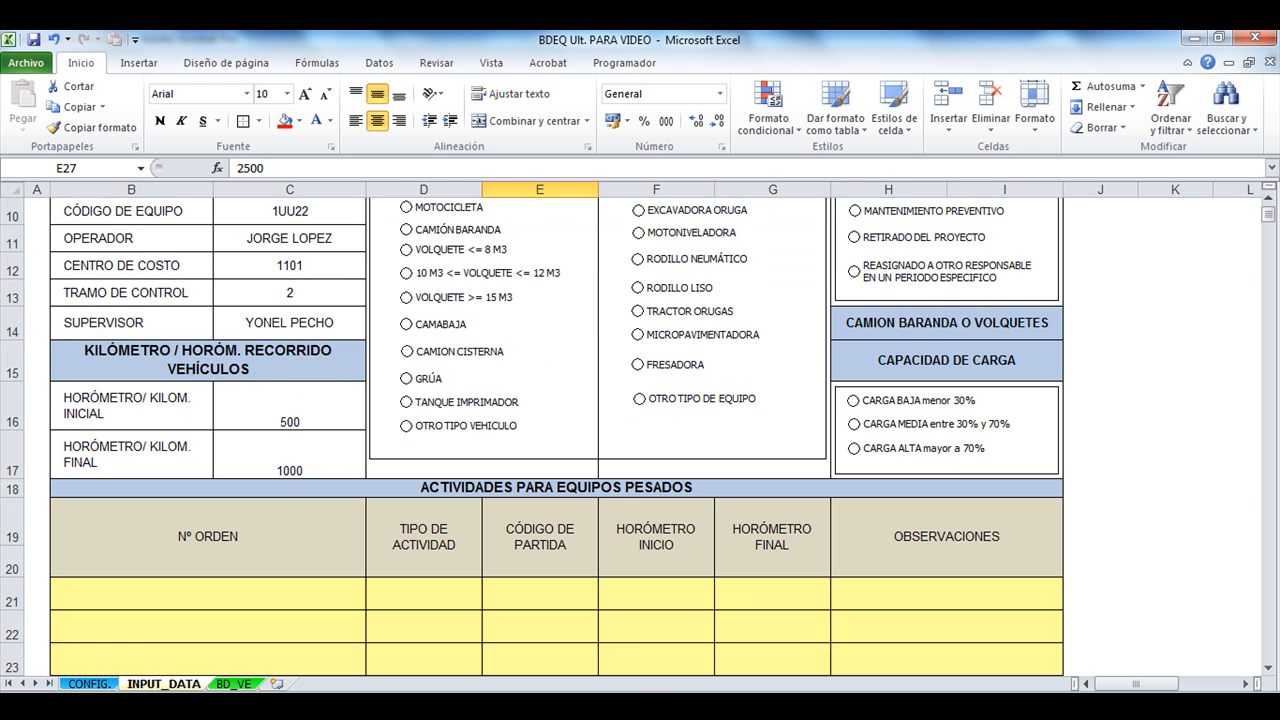
{"action": "scroll", "coordinate": [540, 487], "scroll_direction": "down", "scroll_amount": 2}
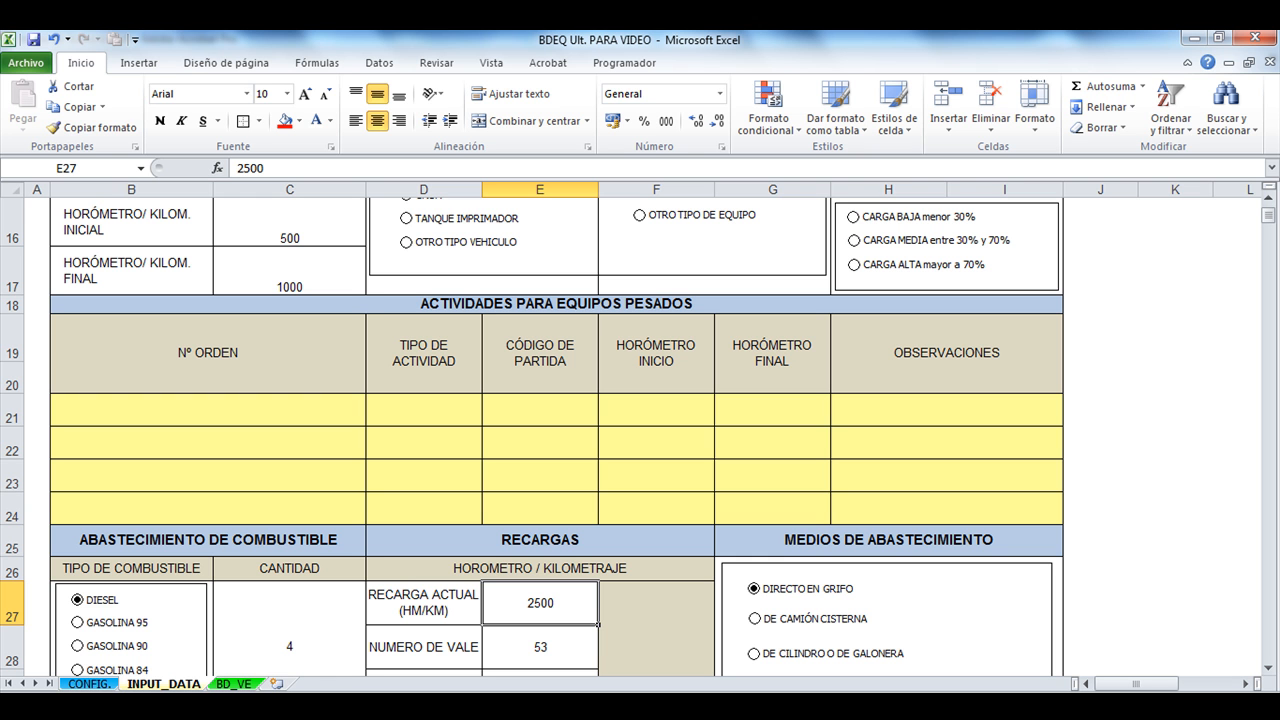
{"action": "type", "text": "800"}
{"action": "key", "text": "Return"}
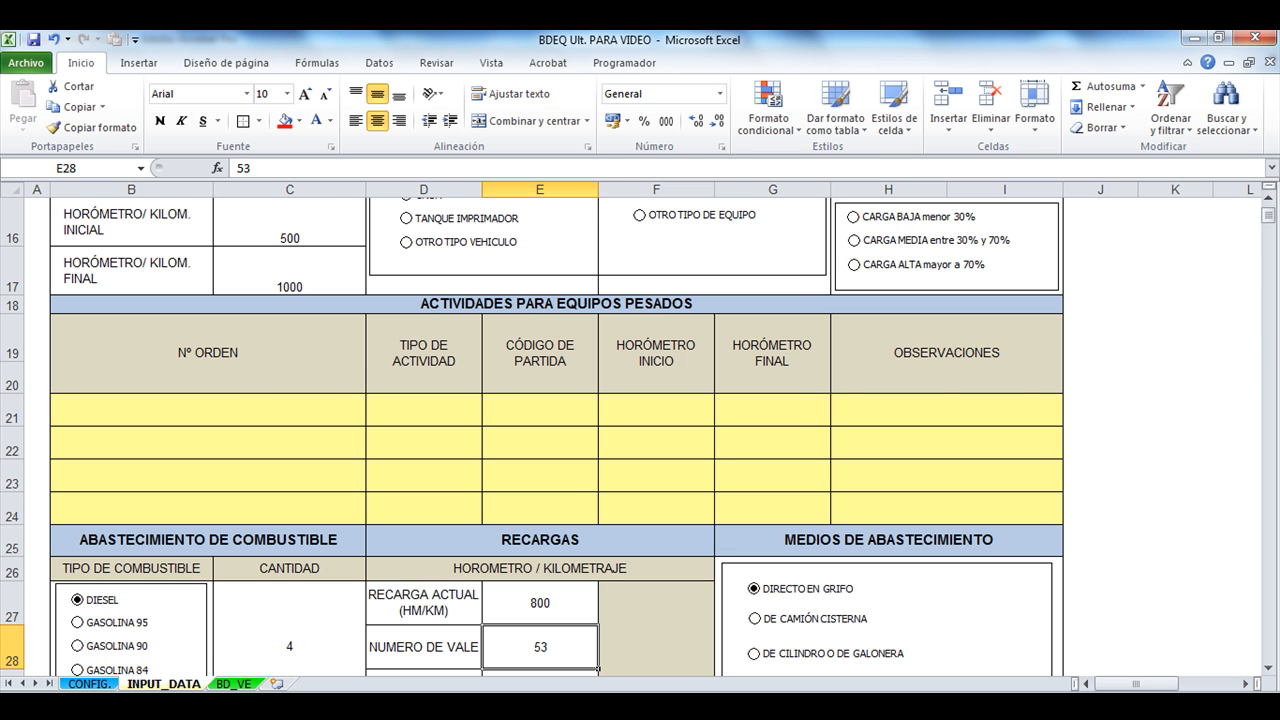
Check the stored records in BD_VE and set the report's NUMERO DE VALE to 51
{"action": "key", "text": "ctrl+Page_Down"}
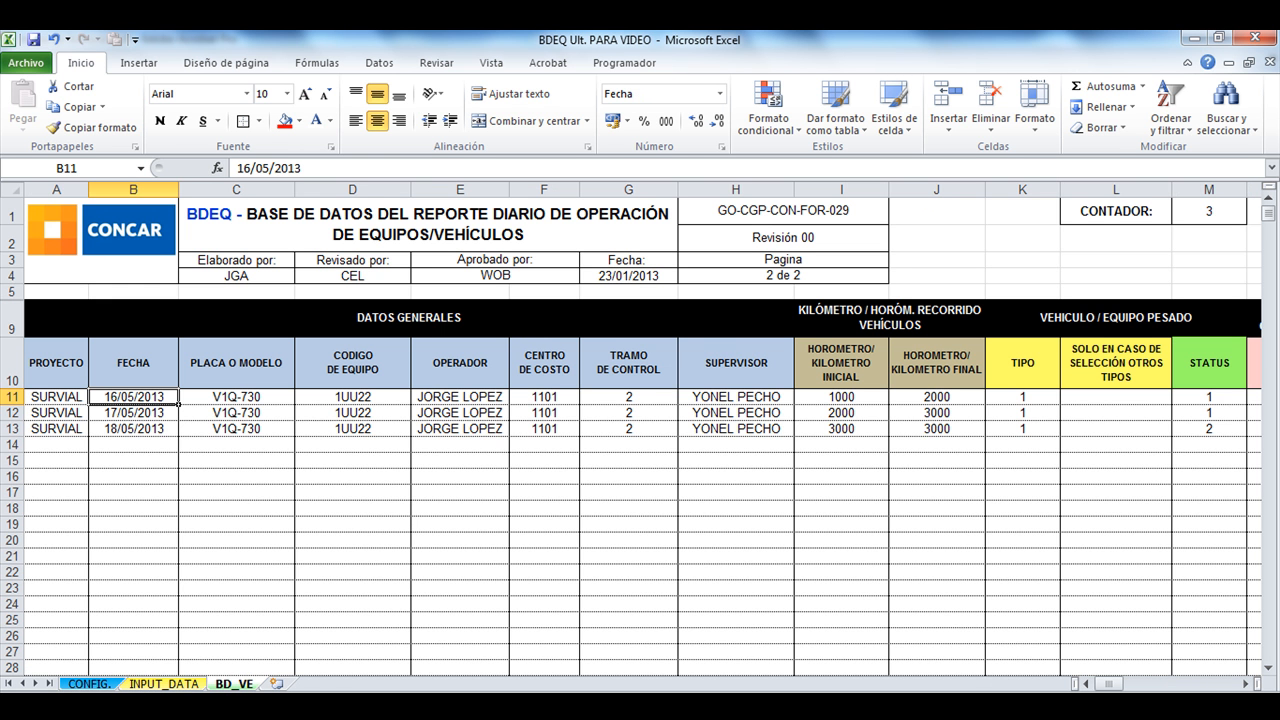
{"action": "mouse_move", "coordinate": [1109, 684]}
{"action": "left_mouse_down"}
{"action": "mouse_move", "coordinate": [1208, 684]}
{"action": "mouse_move", "coordinate": [1090, 684]}
{"action": "left_mouse_up"}
{"action": "key", "text": "ctrl+Page_Up"}
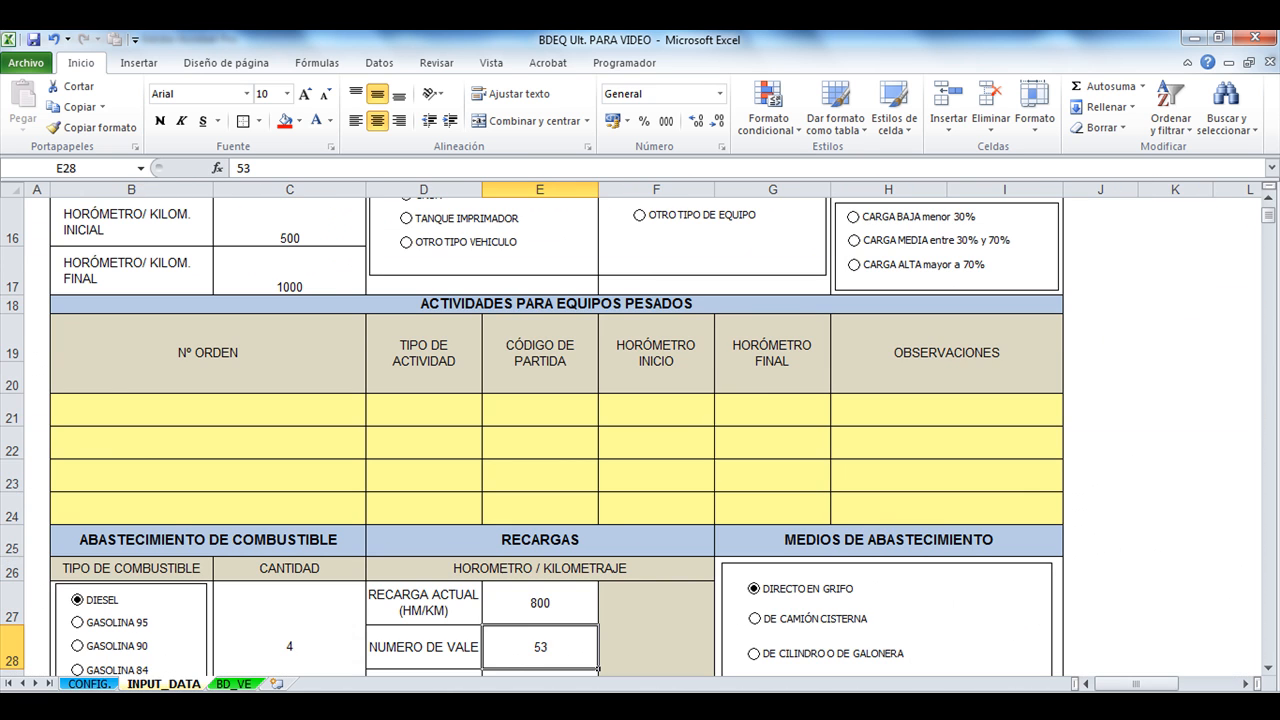
{"action": "type", "text": "51"}
{"action": "key", "text": "Return"}
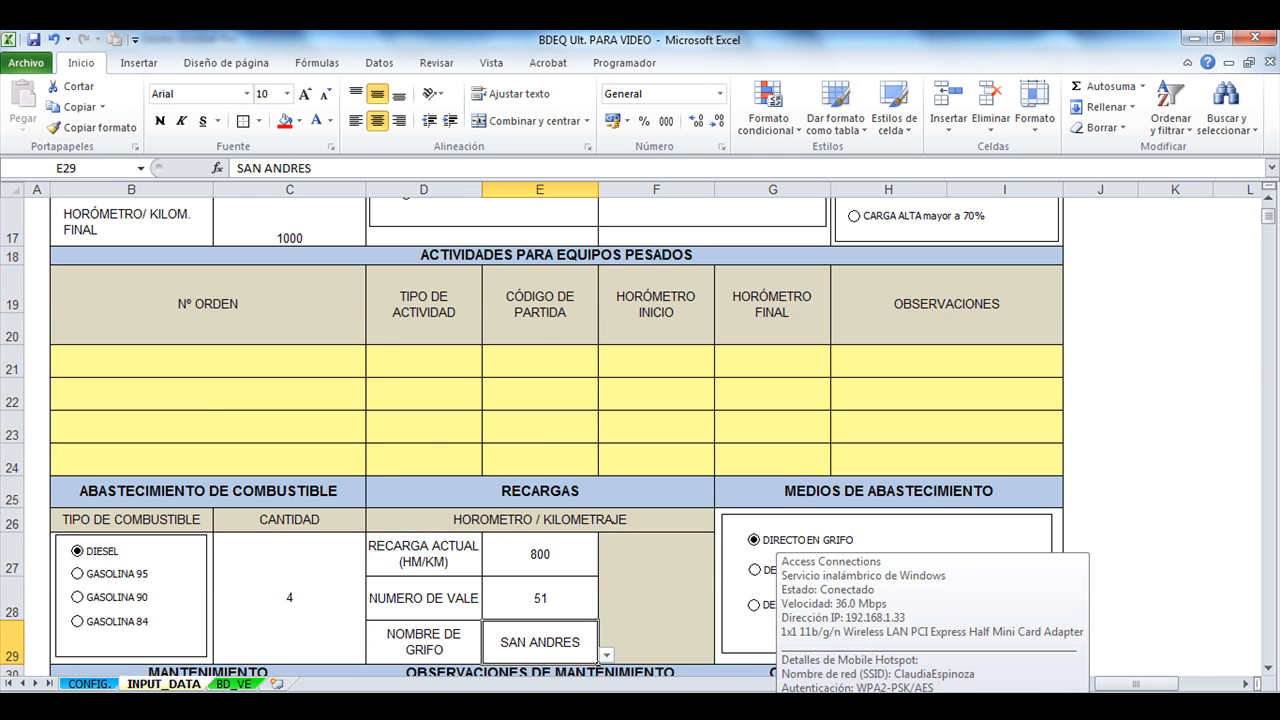
Save the 15/05/2013 report to the database and open the BD_VE sheet
{"action": "scroll", "coordinate": [640, 440], "scroll_direction": "down", "scroll_amount": 1}
{"action": "scroll", "coordinate": [640, 440], "scroll_direction": "down", "scroll_amount": 1}
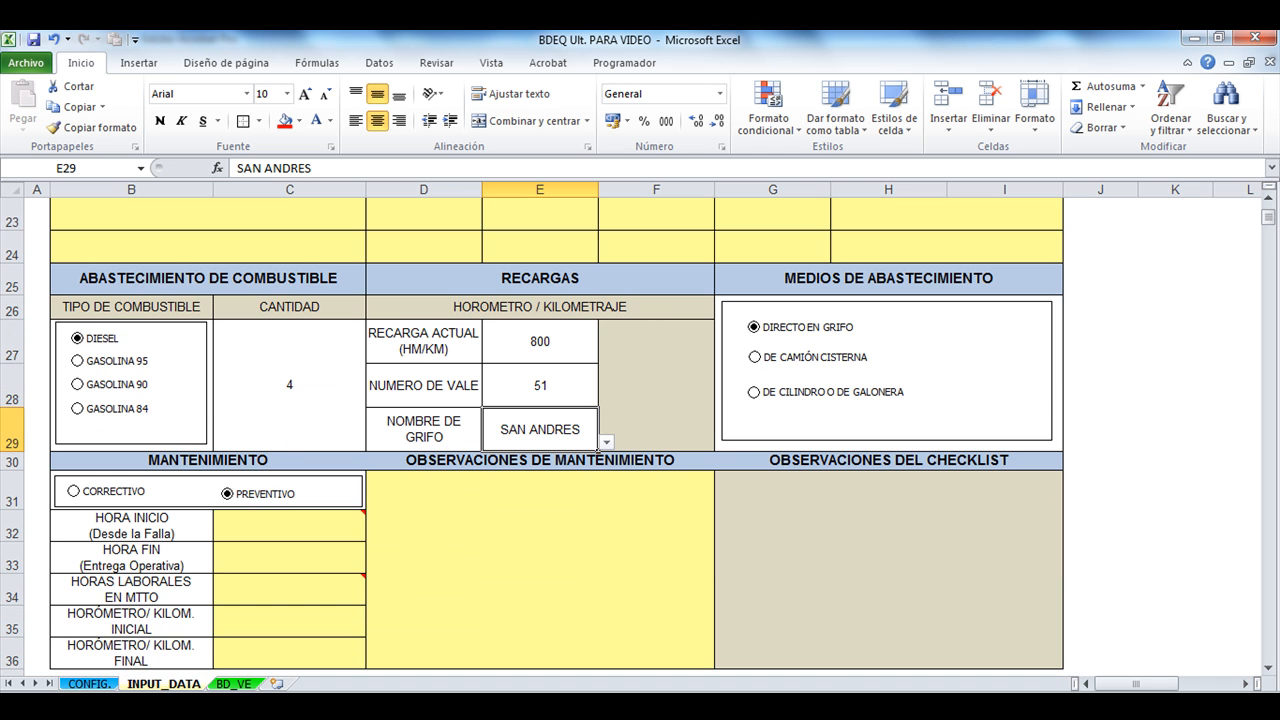
{"action": "scroll", "coordinate": [640, 440], "scroll_direction": "down", "scroll_amount": 1}
{"action": "scroll", "coordinate": [640, 440], "scroll_direction": "down", "scroll_amount": 1}
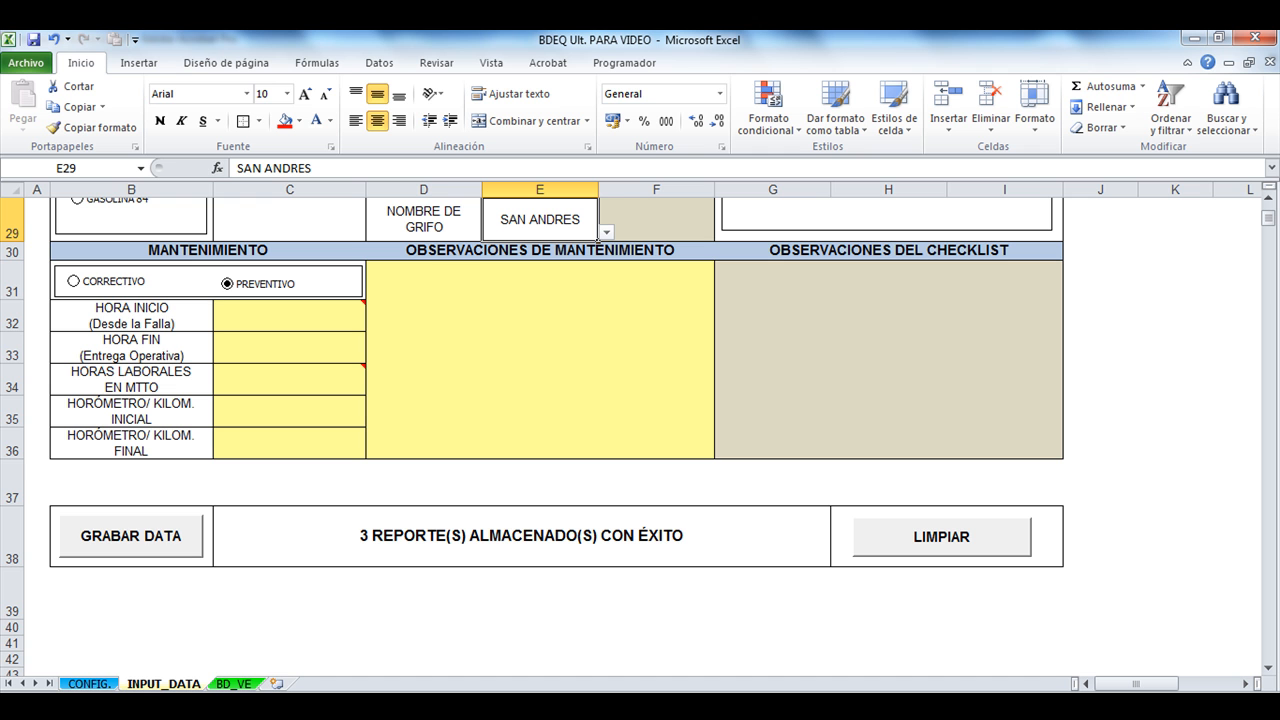
{"action": "left_click", "coordinate": [131, 536]}
{"action": "left_click", "coordinate": [234, 684]}
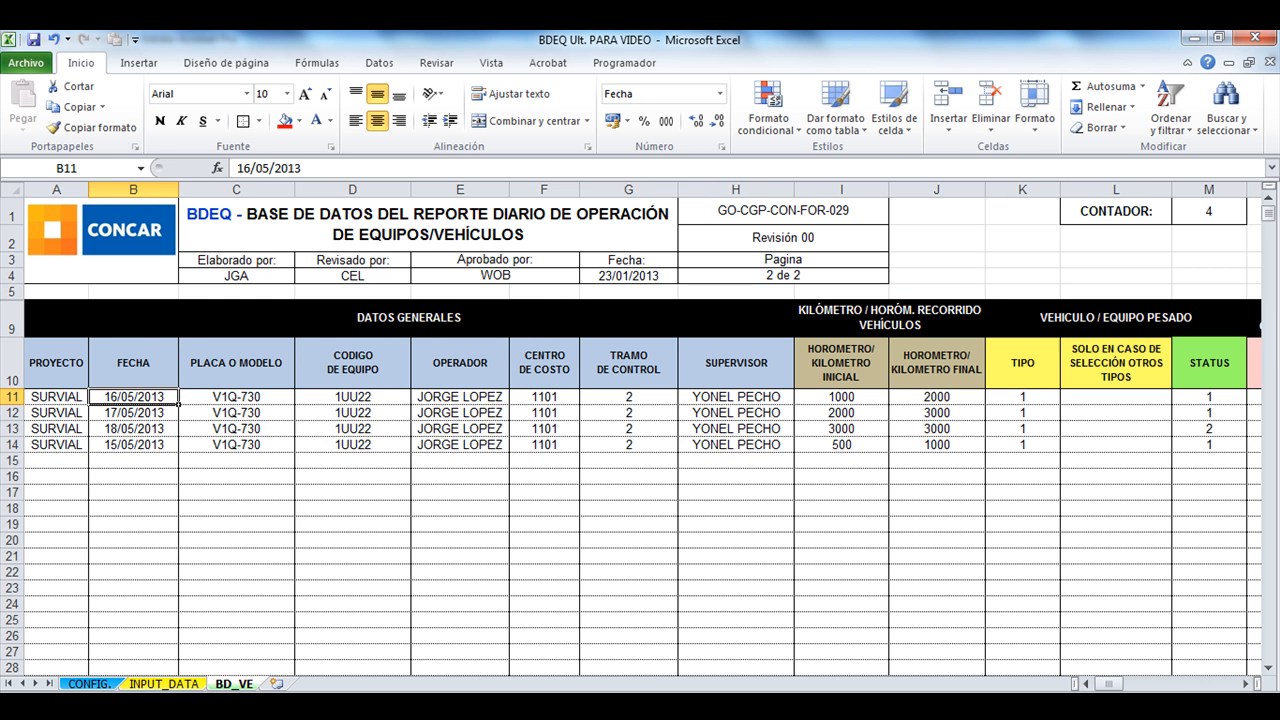
Inspect the RENDIMIENTO KM/Gln value of the 15/05/2013 record and delete the check formula in cell BE4
{"action": "left_click_drag", "start_coordinate": [1108, 684], "coordinate": [1223, 684]}
{"action": "left_click", "coordinate": [823, 445]}
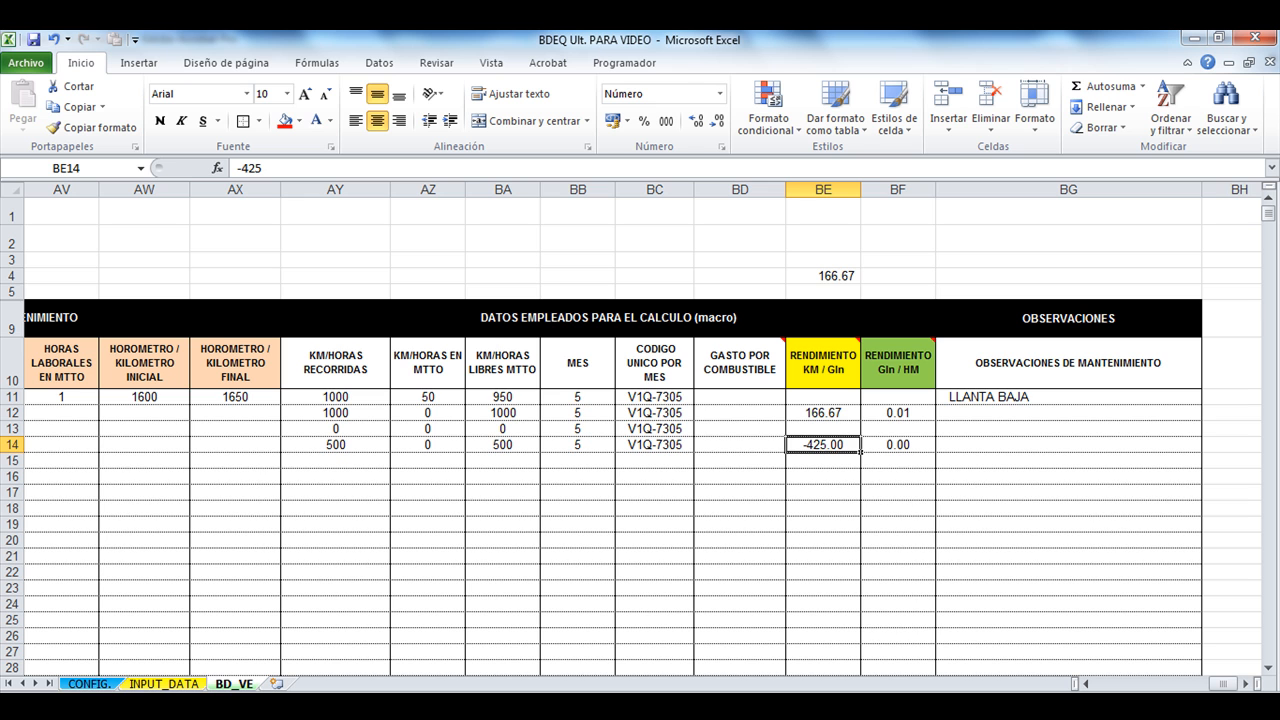
{"action": "left_click", "coordinate": [823, 276]}
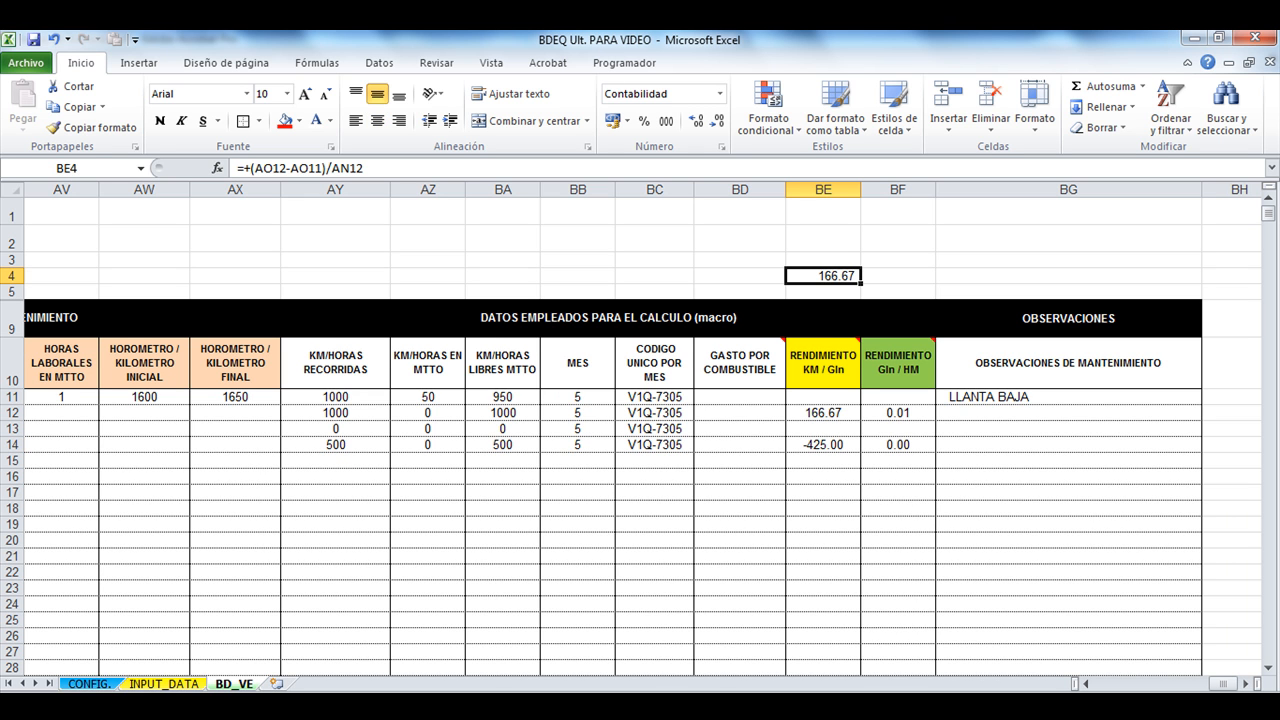
{"action": "key", "text": "Delete"}
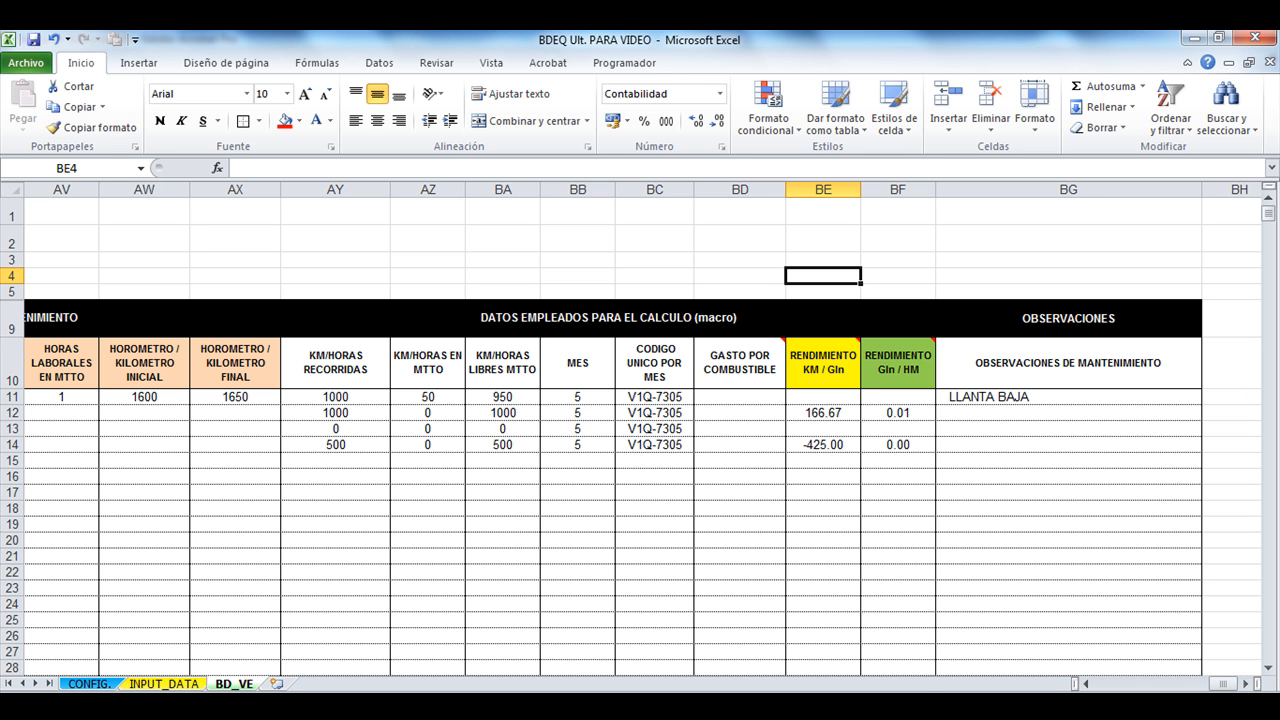
Review the 15/05/2013 record across BD_VE, comparing its date and readings with its RENDIMIENTO KM/Gln value
{"action": "left_click", "coordinate": [823, 445]}
{"action": "left_click_drag", "start_coordinate": [1223, 684], "coordinate": [1109, 684]}
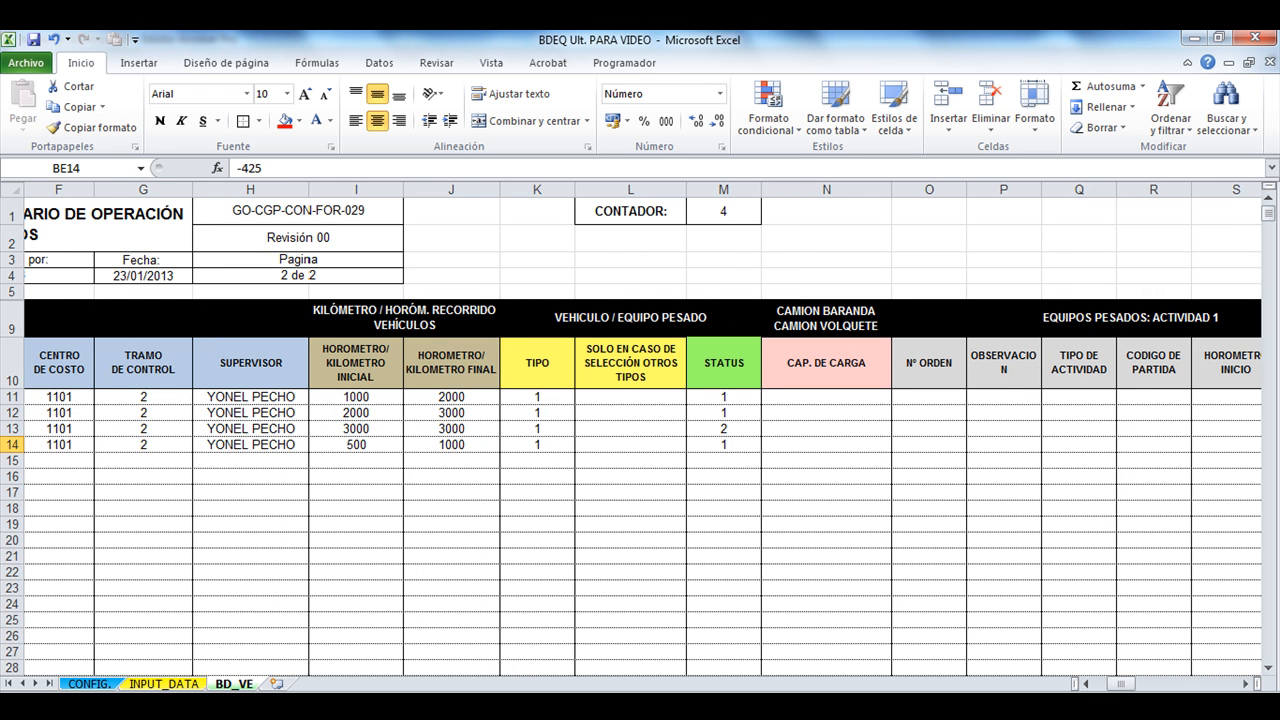
{"action": "left_click_drag", "start_coordinate": [1087, 684], "coordinate": [1246, 684]}
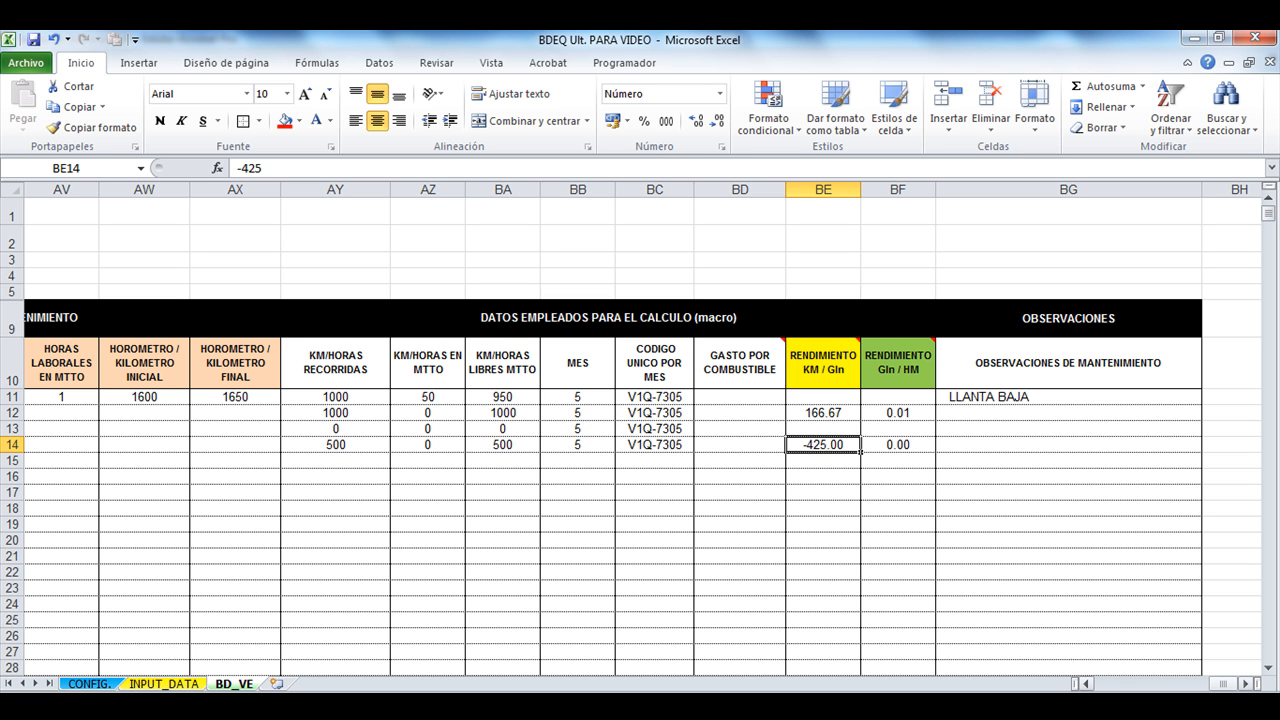
{"action": "mouse_move", "coordinate": [1223, 684]}
{"action": "left_mouse_down"}
{"action": "mouse_move", "coordinate": [1108, 684]}
{"action": "mouse_move", "coordinate": [1221, 684]}
{"action": "left_mouse_up"}
{"action": "left_click_drag", "start_coordinate": [1221, 684], "coordinate": [1108, 684]}
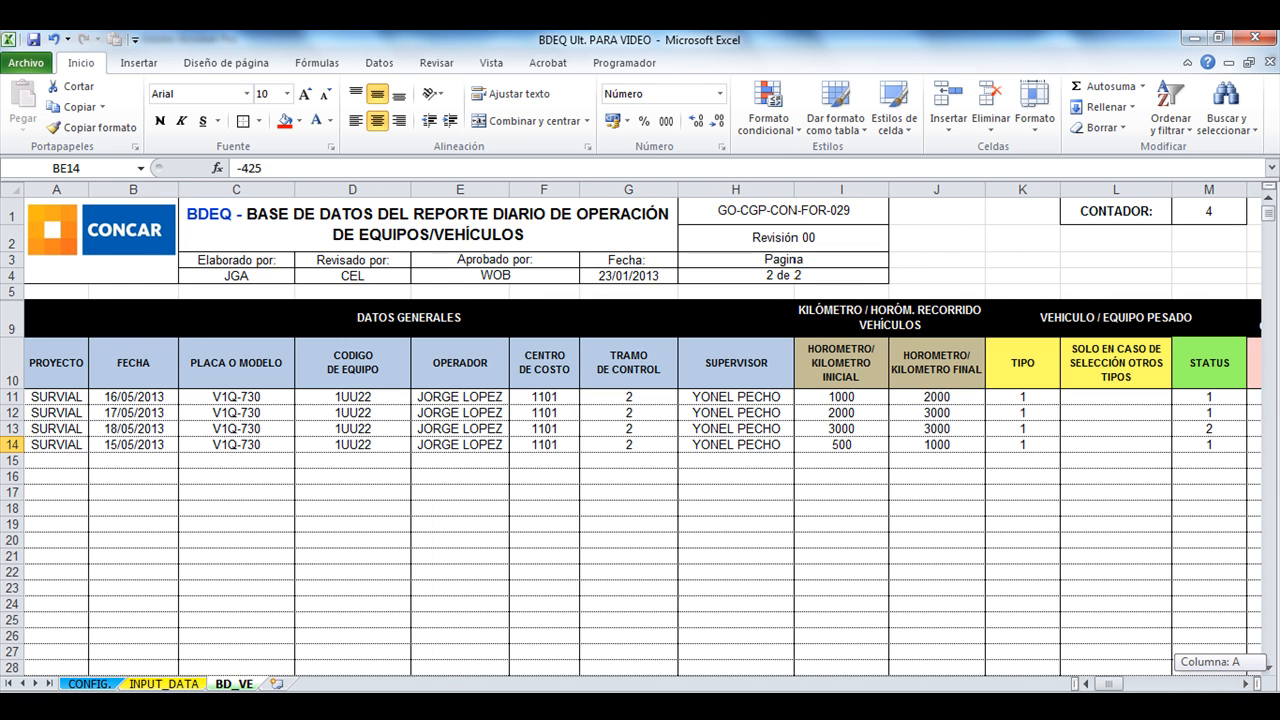
Sort the BD_VE records from the header row down by FECHA, from oldest to most recent
{"action": "left_click_drag", "start_coordinate": [30, 375], "coordinate": [1125, 484]}
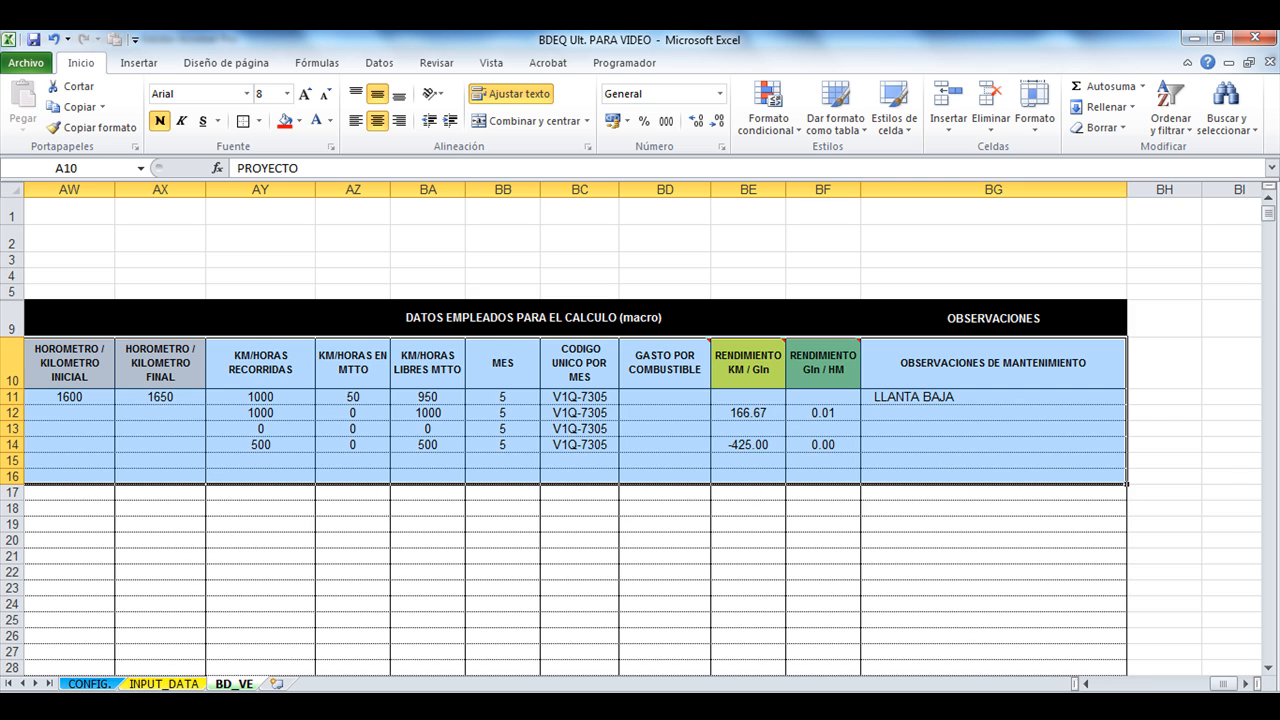
{"action": "key", "text": "ctrl+shift+Down"}
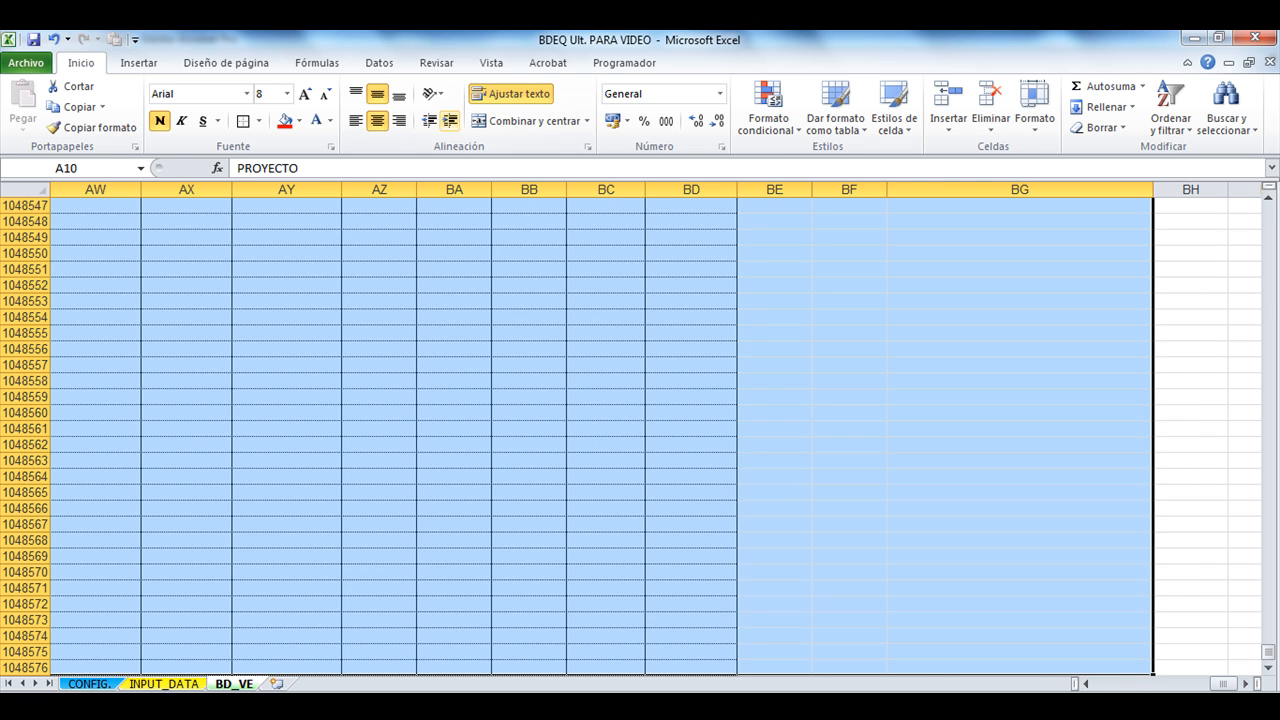
{"action": "left_click", "coordinate": [379, 62]}
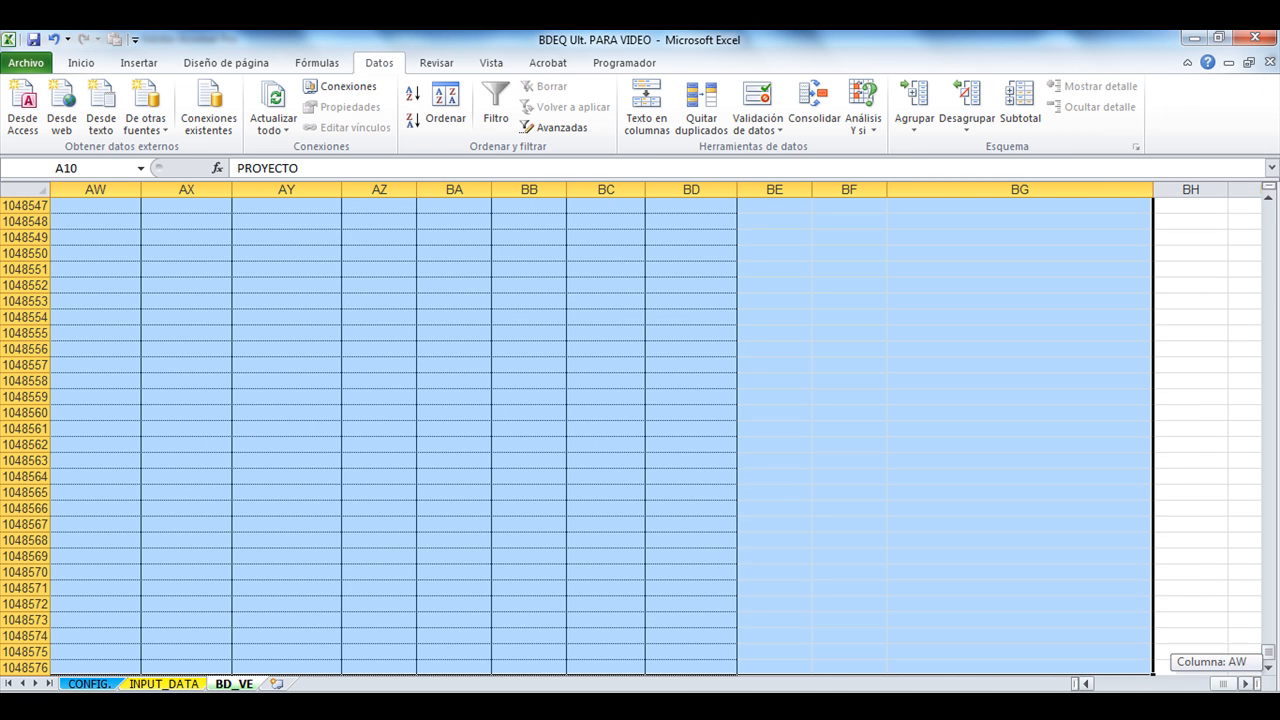
{"action": "left_click", "coordinate": [445, 105]}
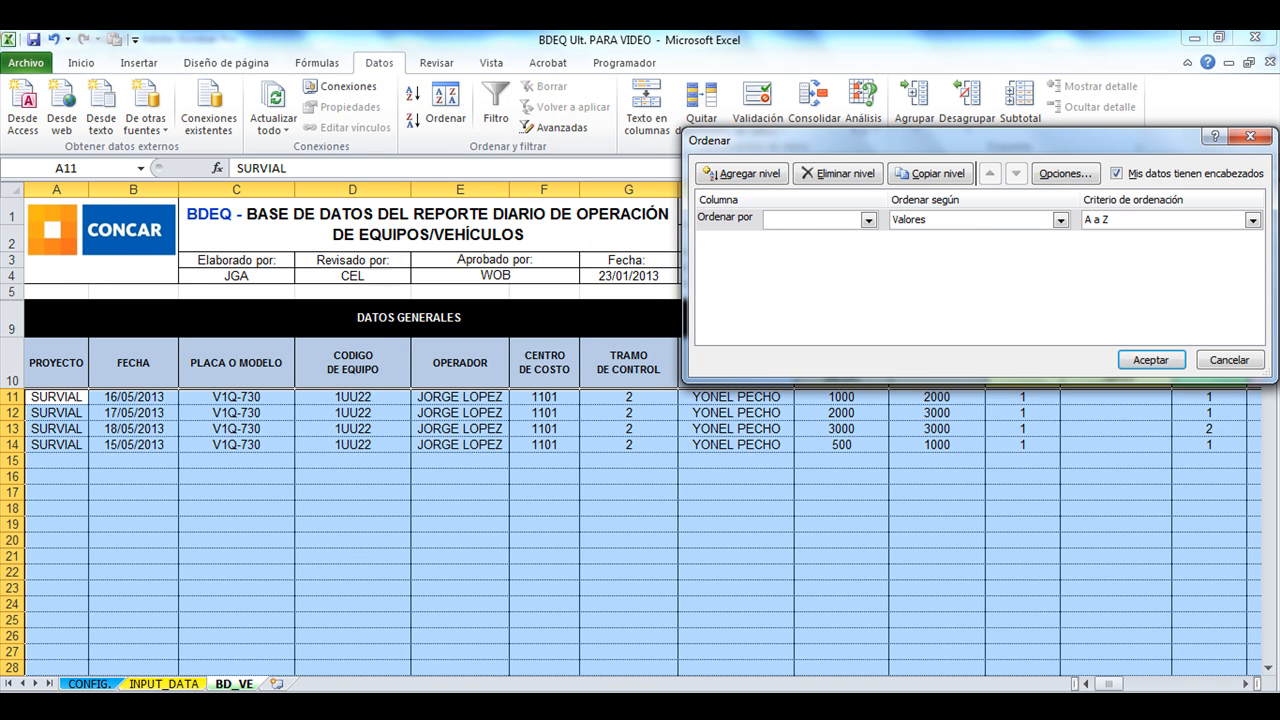
{"action": "left_click", "coordinate": [869, 220]}
{"action": "left_click", "coordinate": [800, 249]}
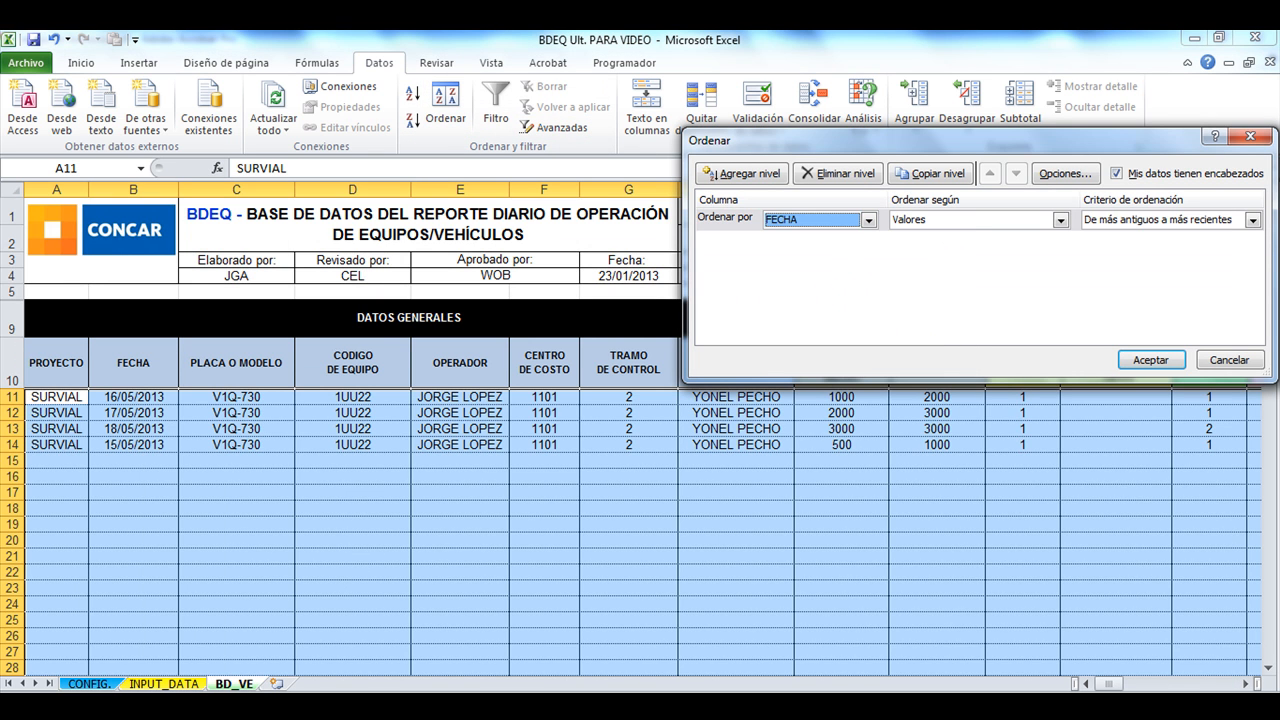
{"action": "left_click", "coordinate": [1150, 359]}
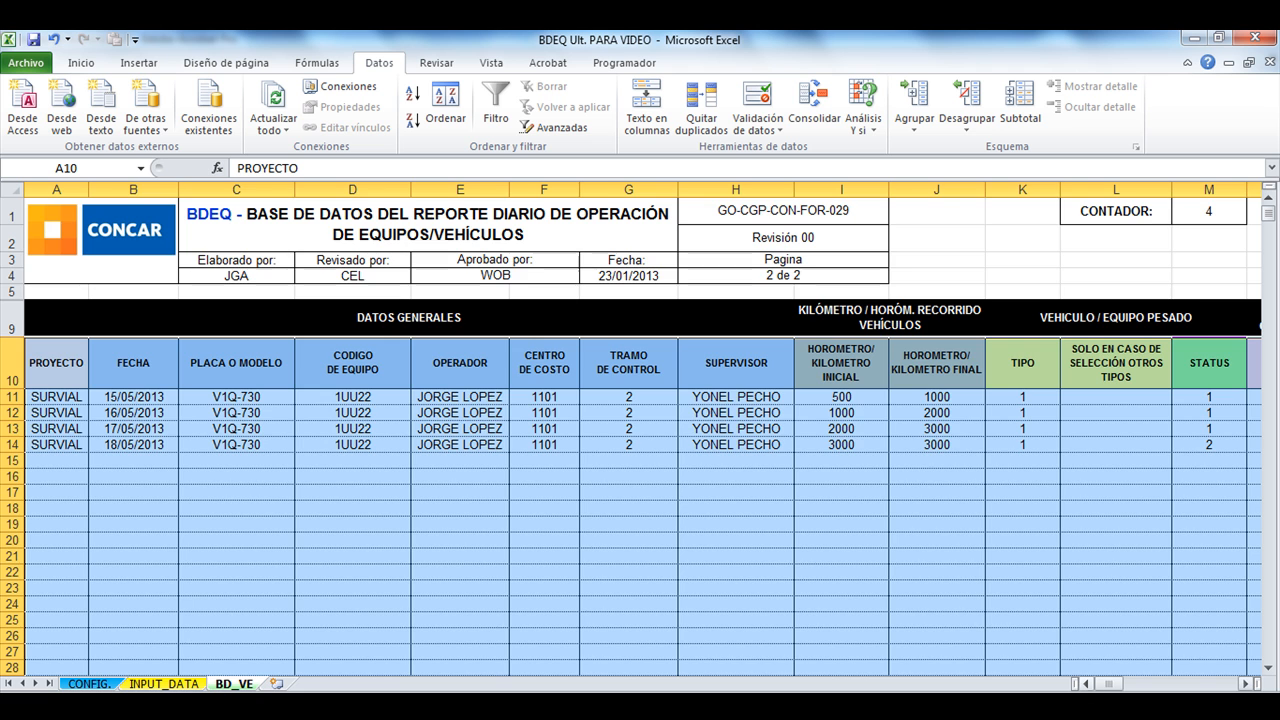
Clear the RENDIMIENTO KM/Gln and RENDIMIENTO Gln/HM values of the 15/05/2013 record in BE11:BF11
{"action": "left_click_drag", "start_coordinate": [1108, 684], "coordinate": [1222, 684]}
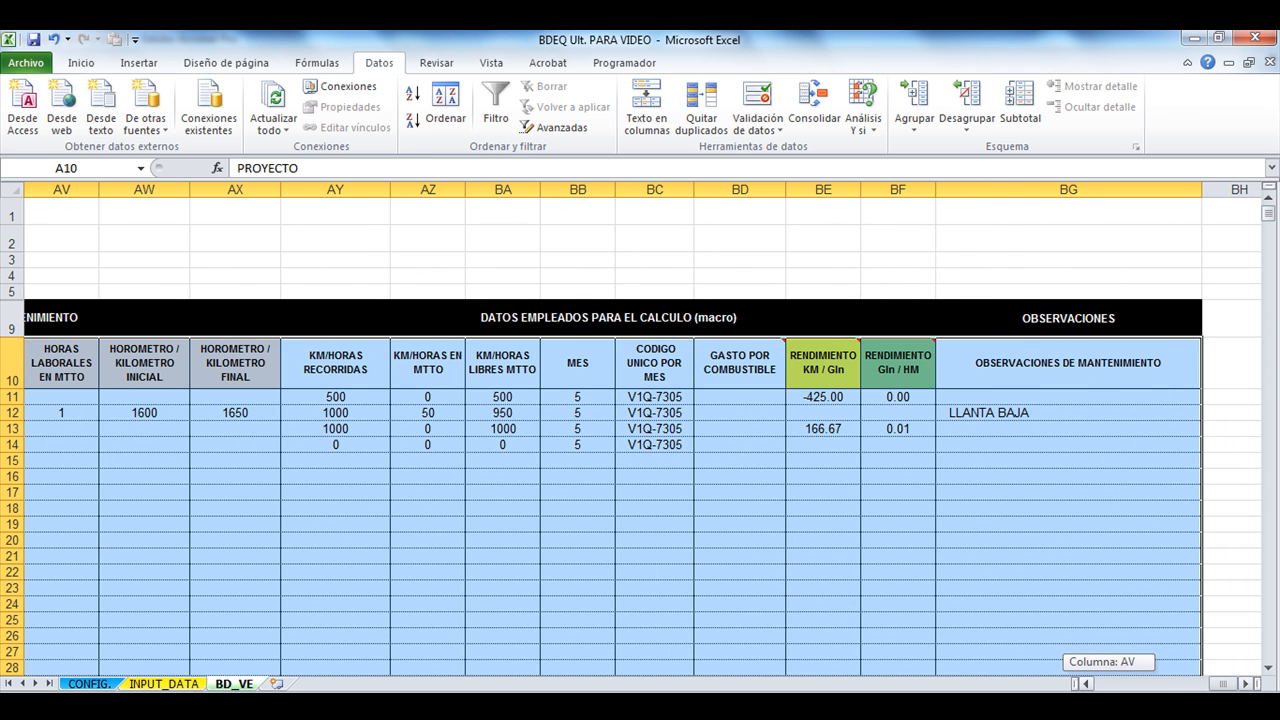
{"action": "left_click", "coordinate": [822, 397]}
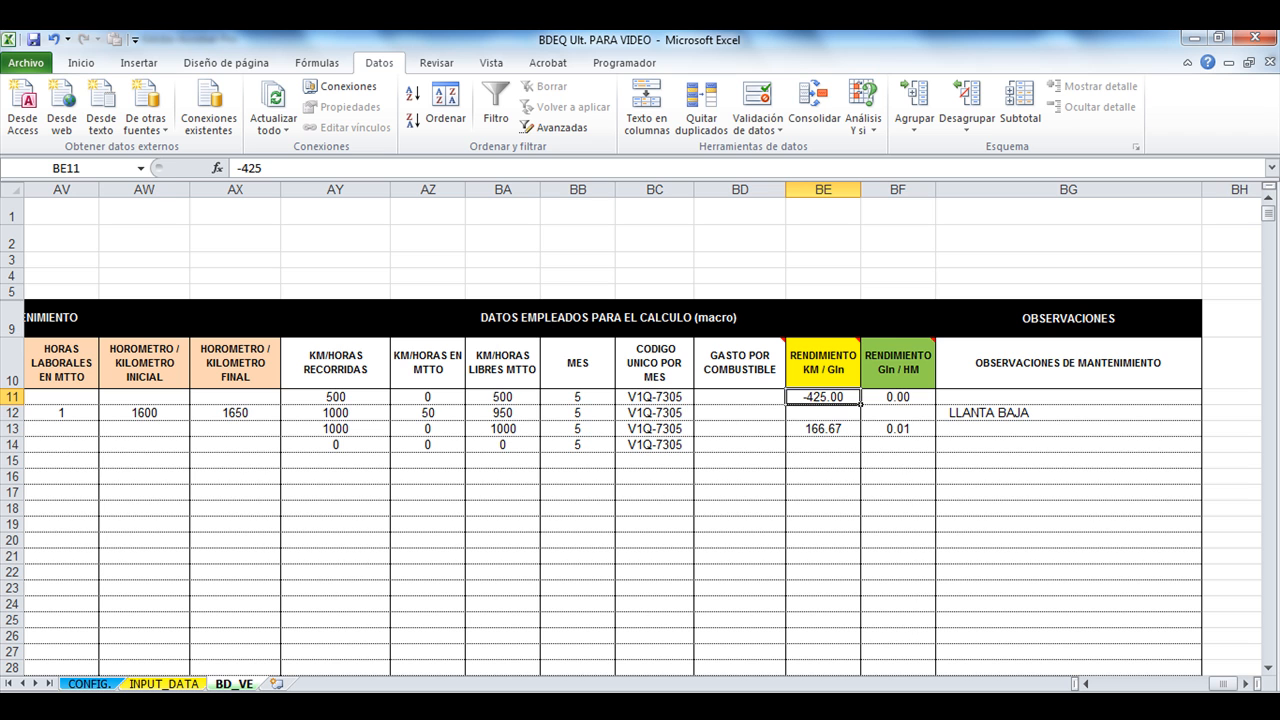
{"action": "key", "text": "shift+Right"}
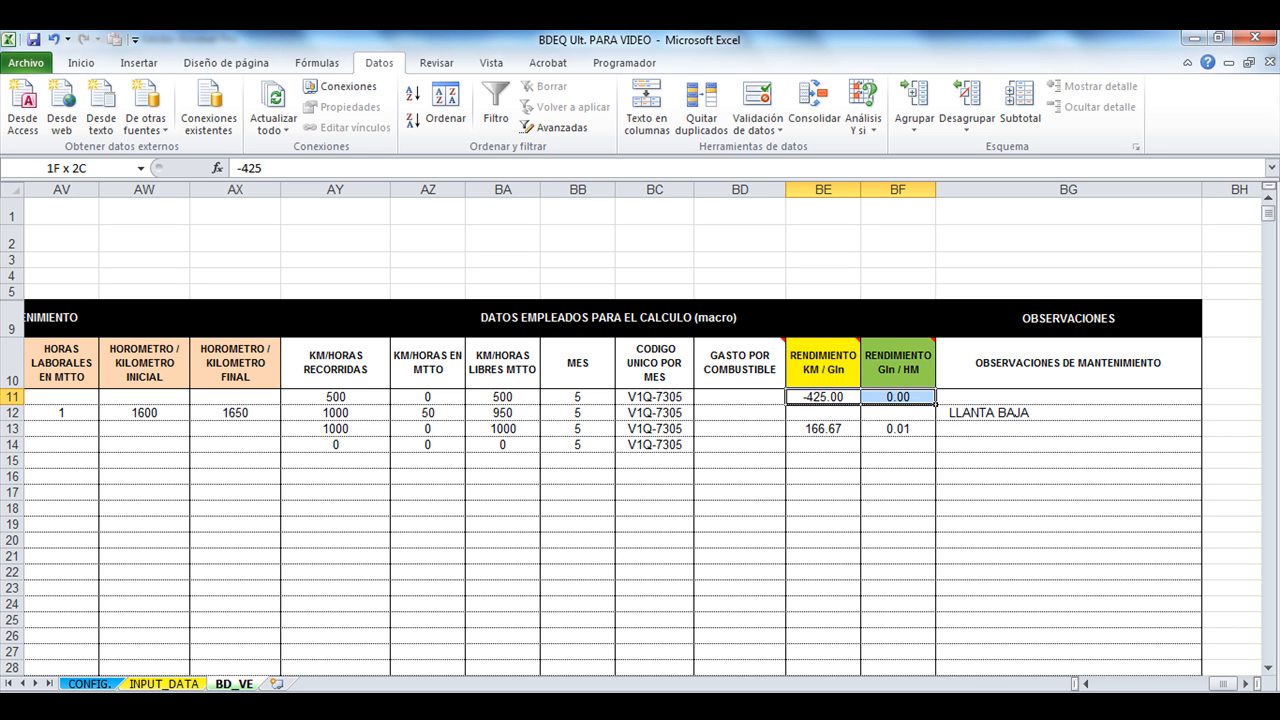
{"action": "key", "text": "Delete"}
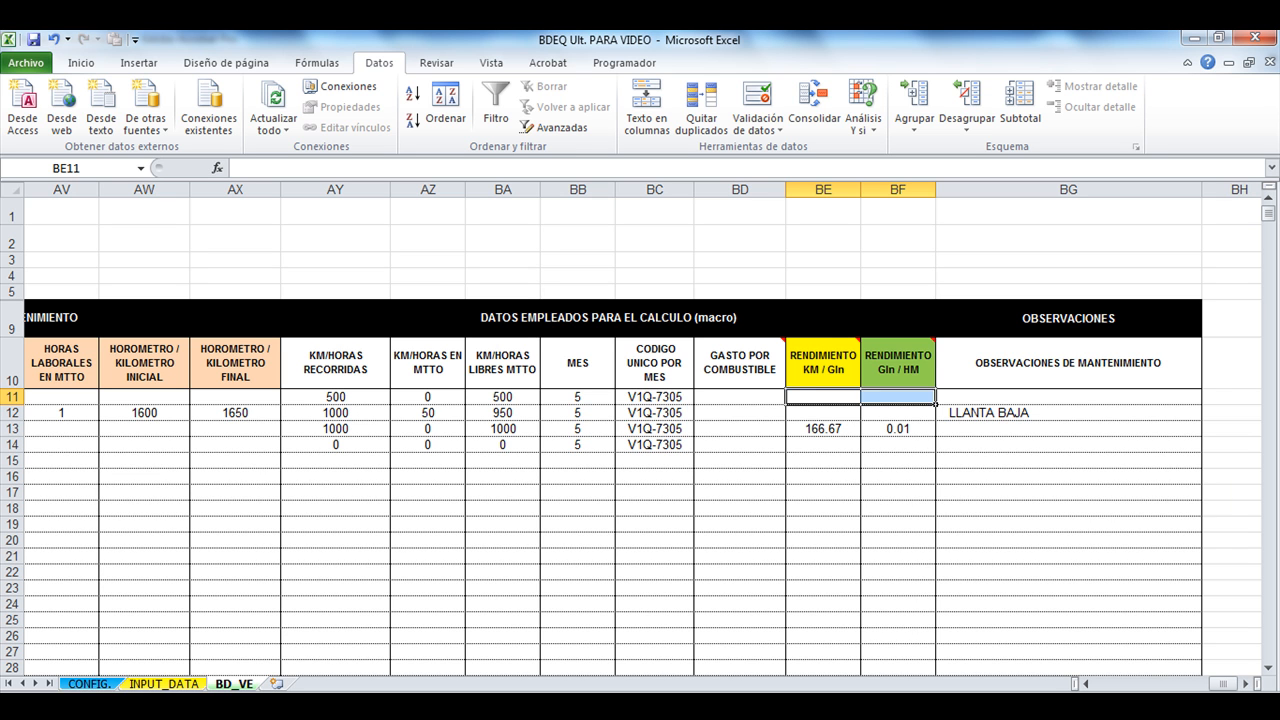
Calculate RENDIMIENTO KM/Gln for the 16/05/2013 record by entering +(AO12-AO11)/AN12 in cell BE12
{"action": "key", "text": "Down"}
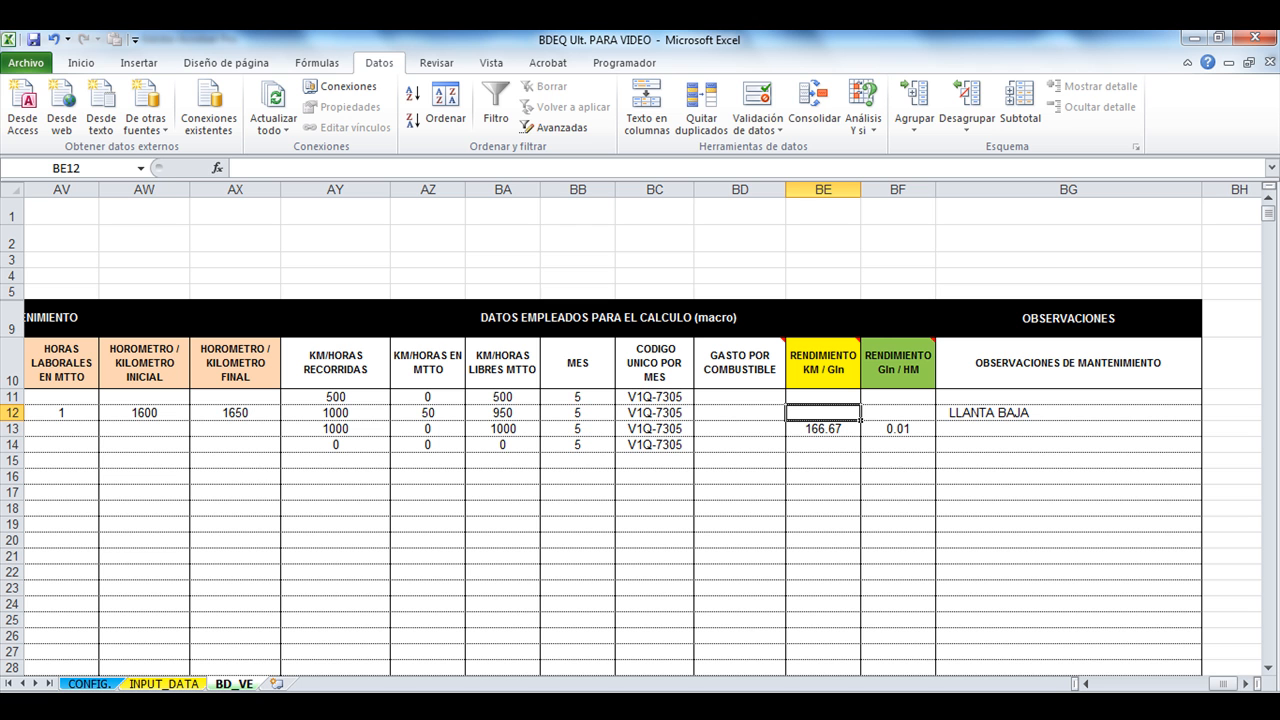
{"action": "type", "text": "+("}
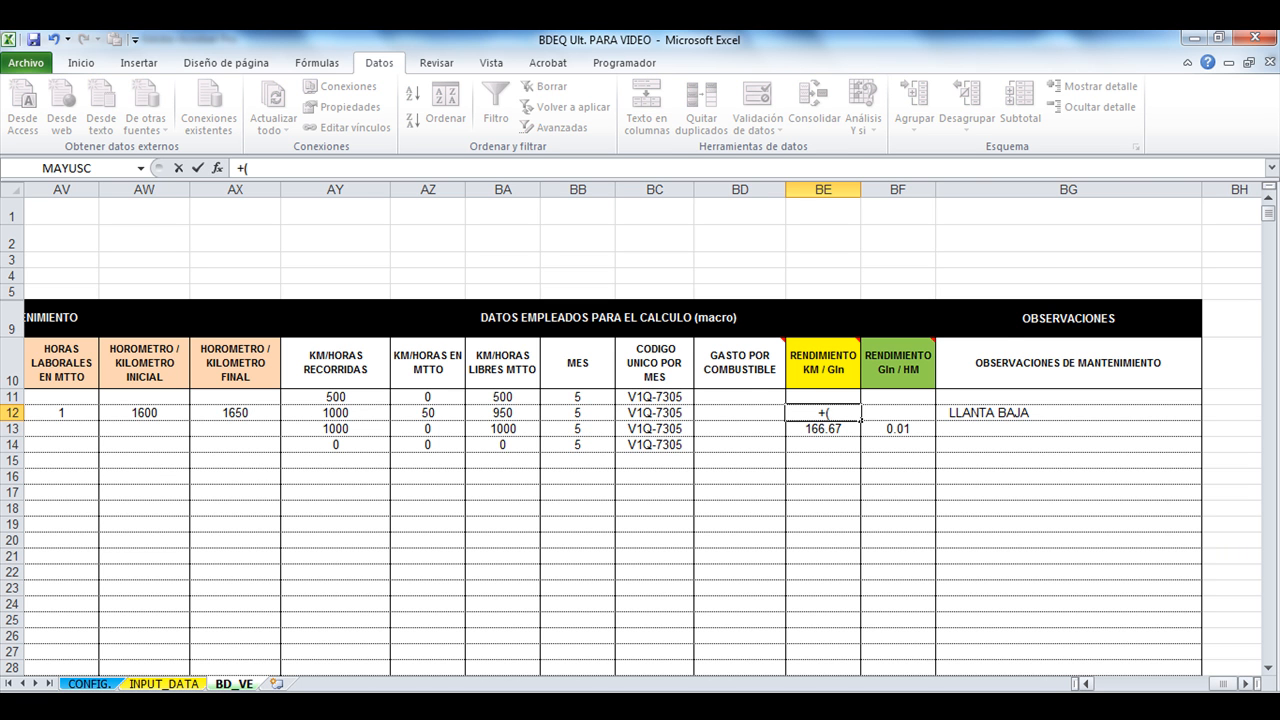
{"action": "left_click_drag", "start_coordinate": [1224, 684], "coordinate": [1185, 684]}
{"action": "left_click", "coordinate": [736, 413]}
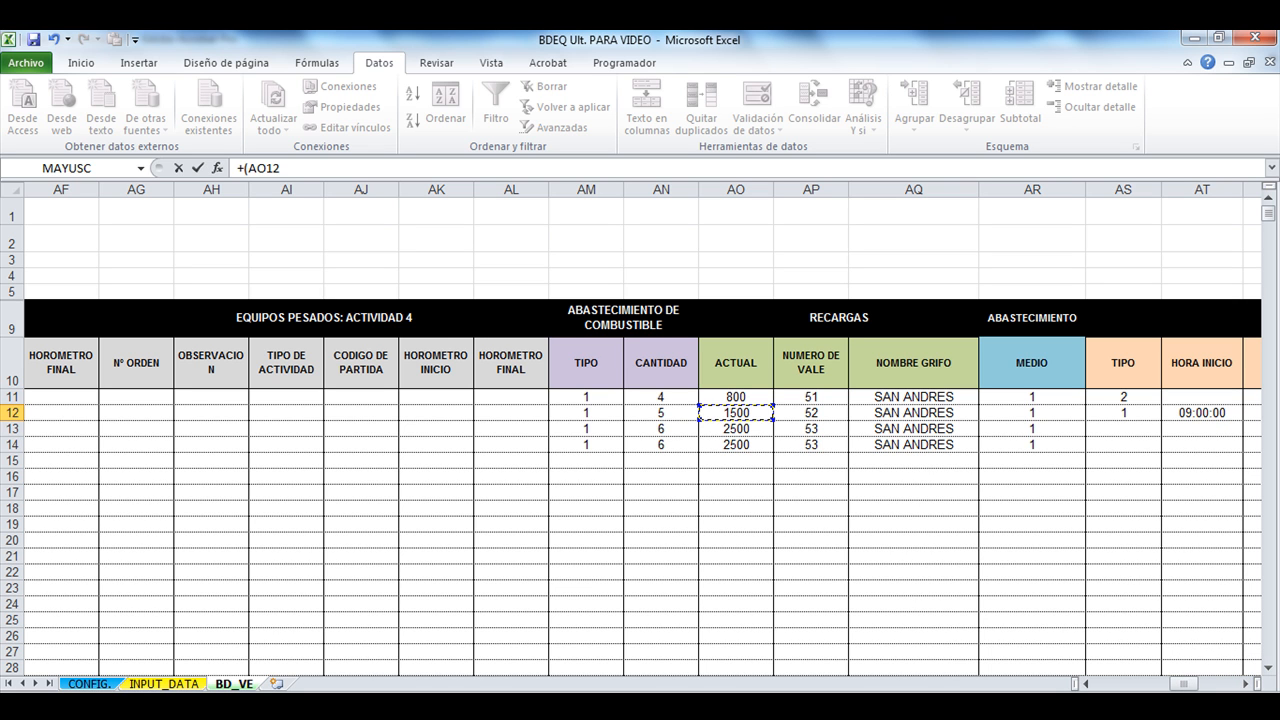
{"action": "type", "text": "-"}
{"action": "left_click", "coordinate": [736, 397]}
{"action": "type", "text": ")/"}
{"action": "left_click", "coordinate": [661, 412]}
{"action": "key", "text": "Return"}
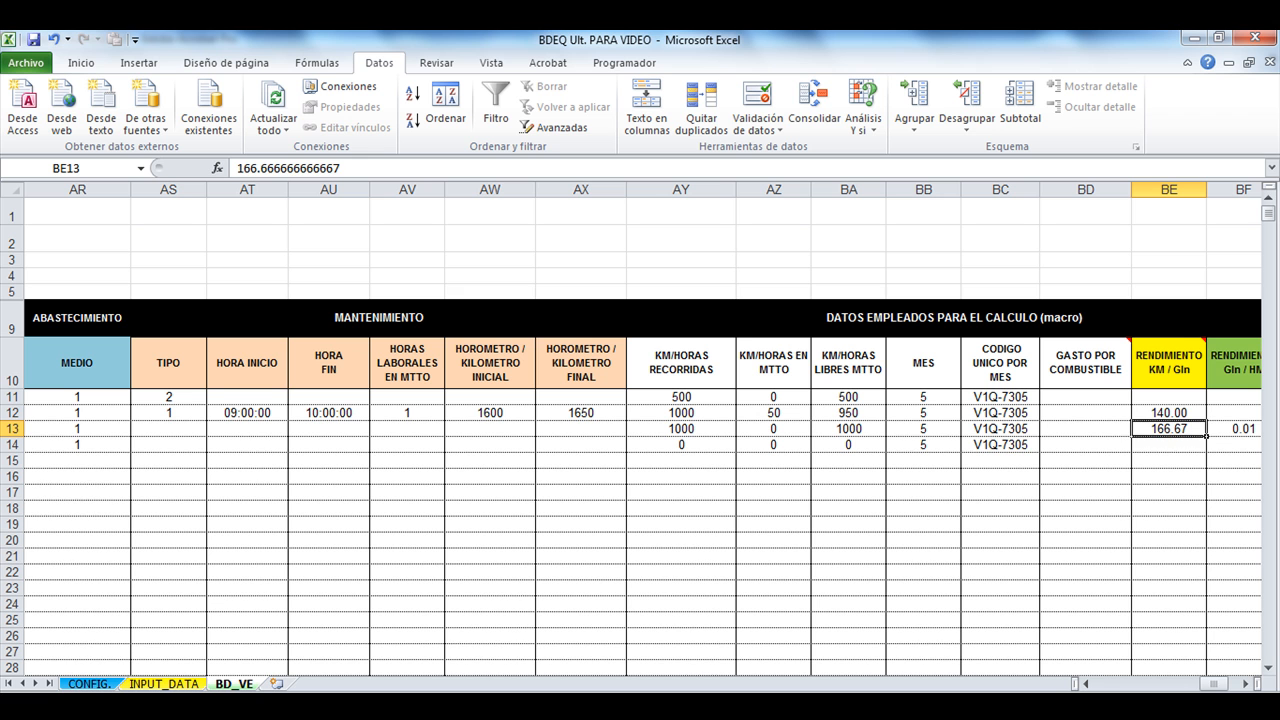
{"action": "left_click", "coordinate": [1169, 413]}
{"action": "left_click_drag", "start_coordinate": [1213, 684], "coordinate": [1223, 684]}
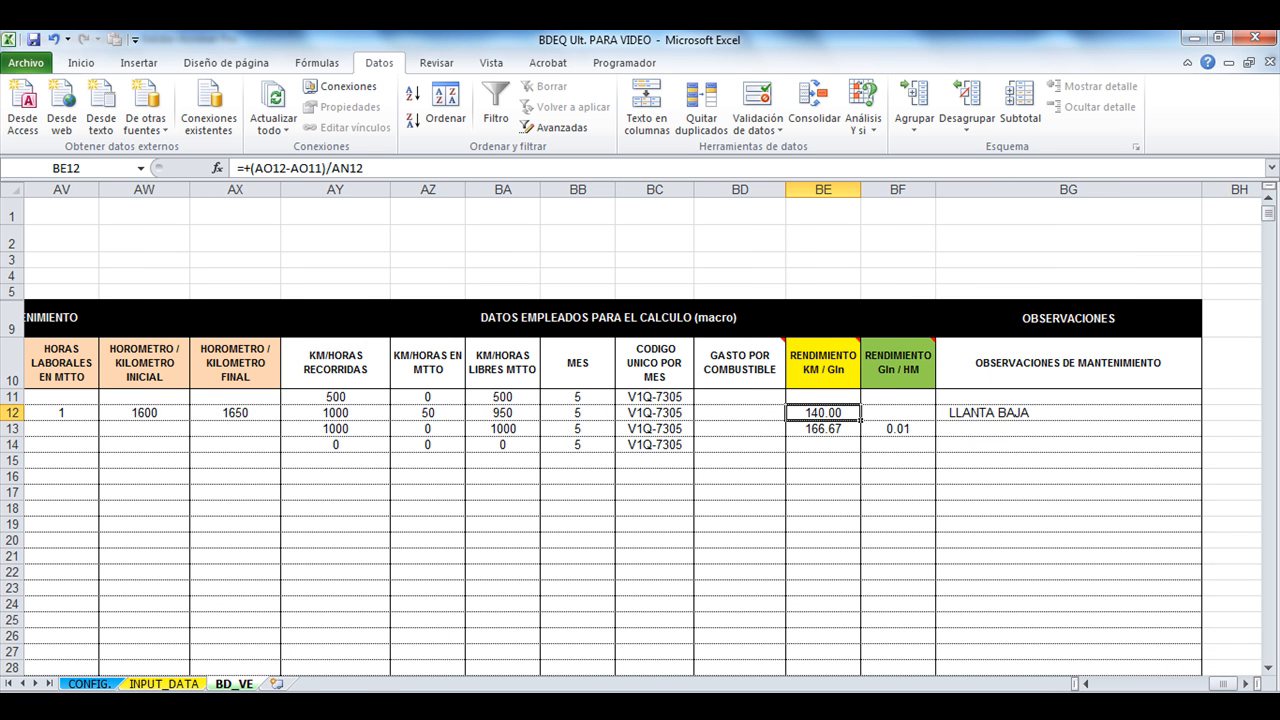
Calculate RENDIMIENTO Gln/HM for the 16/05/2013 record by entering +BE12^-1 in cell BF12
{"action": "left_click", "coordinate": [898, 413]}
{"action": "type", "text": "+"}
{"action": "key", "text": "Left"}
{"action": "type", "text": "^-1"}
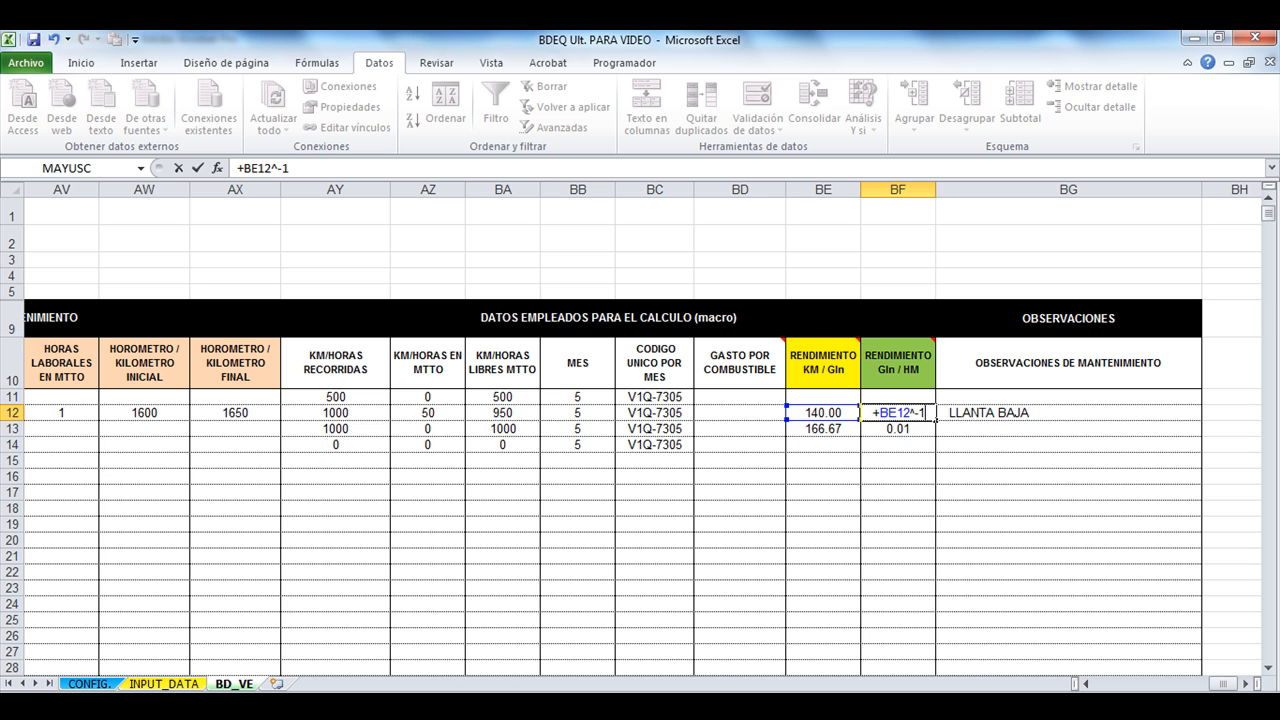
{"action": "key", "text": "Return"}
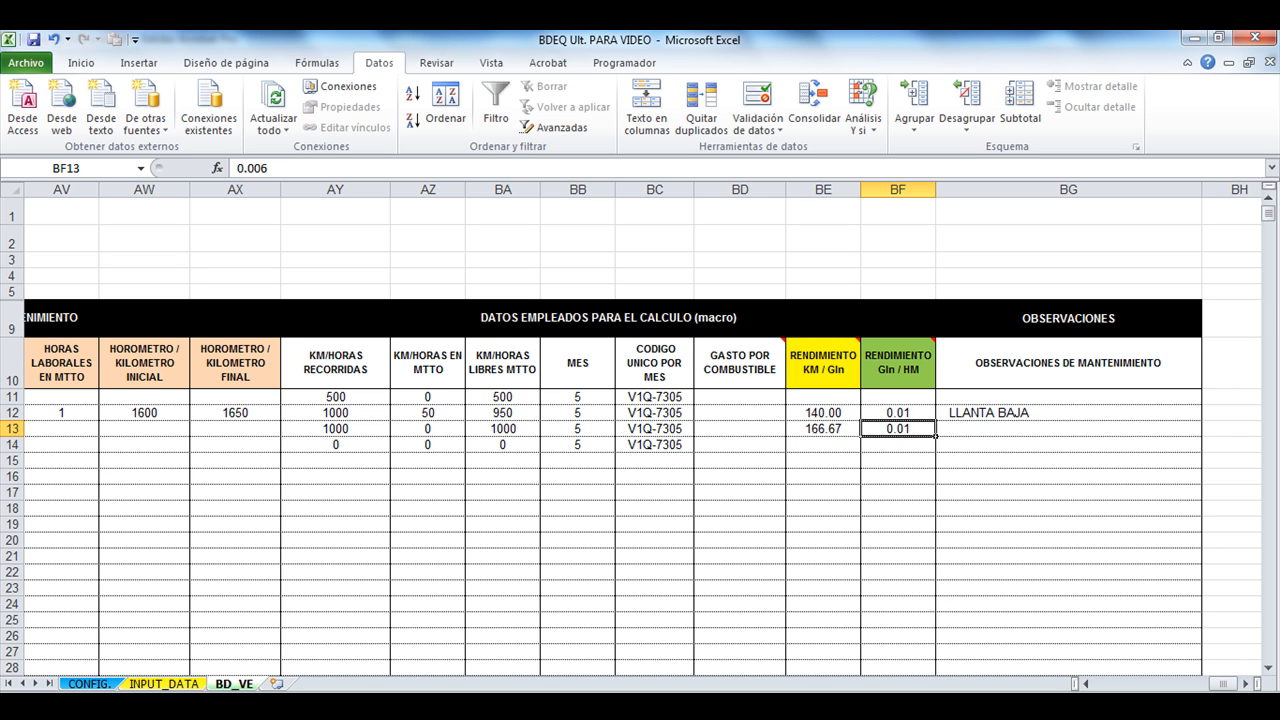
Review the RENDIMIENTO formulas and values of the 16/05/2013 and 17/05/2013 records and the date order of the table
{"action": "key", "text": "Up"}
{"action": "key", "text": "Left"}
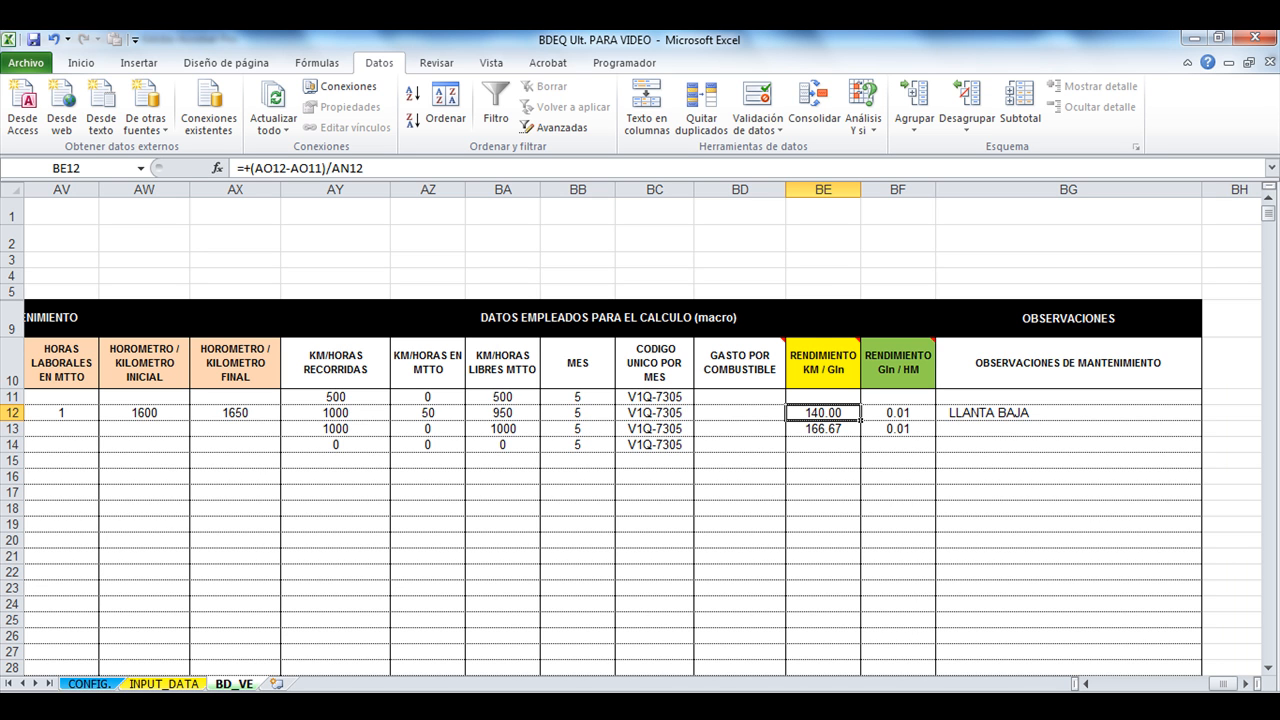
{"action": "key", "text": "Right"}
{"action": "key", "text": "Left"}
{"action": "key", "text": "Right"}
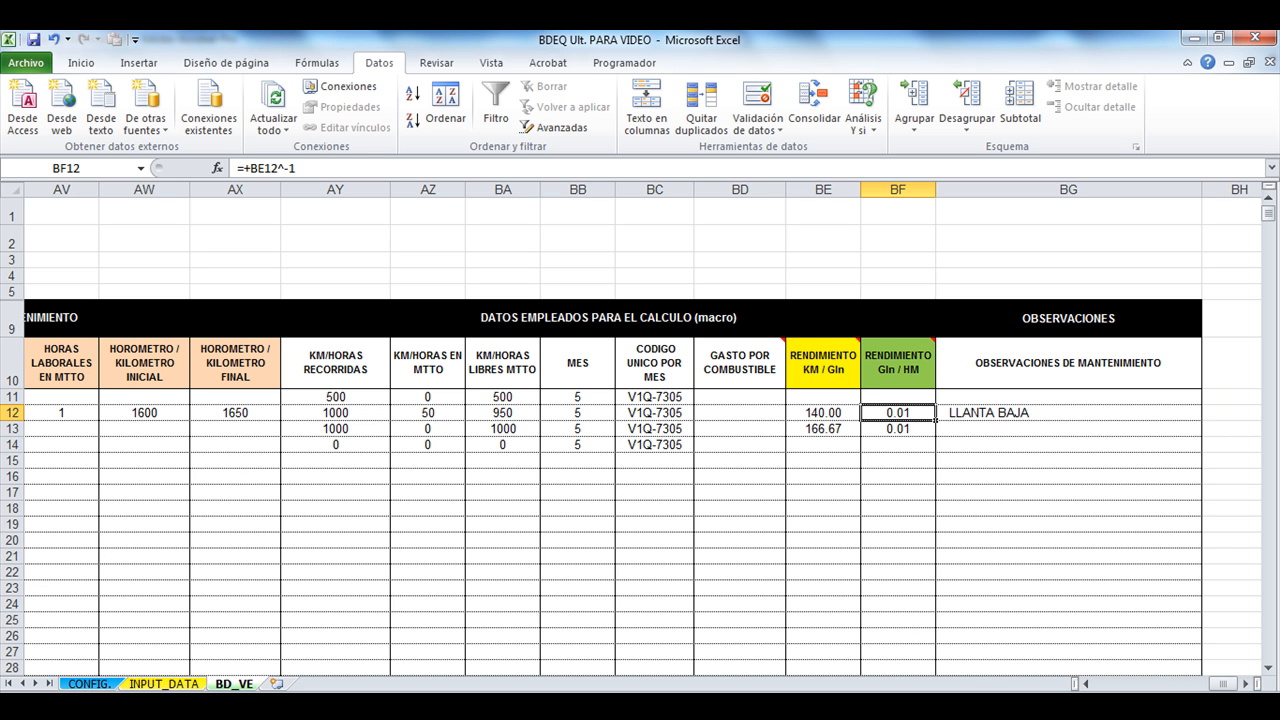
{"action": "left_click", "coordinate": [823, 429]}
{"action": "left_click", "coordinate": [898, 445]}
{"action": "left_click", "coordinate": [898, 429]}
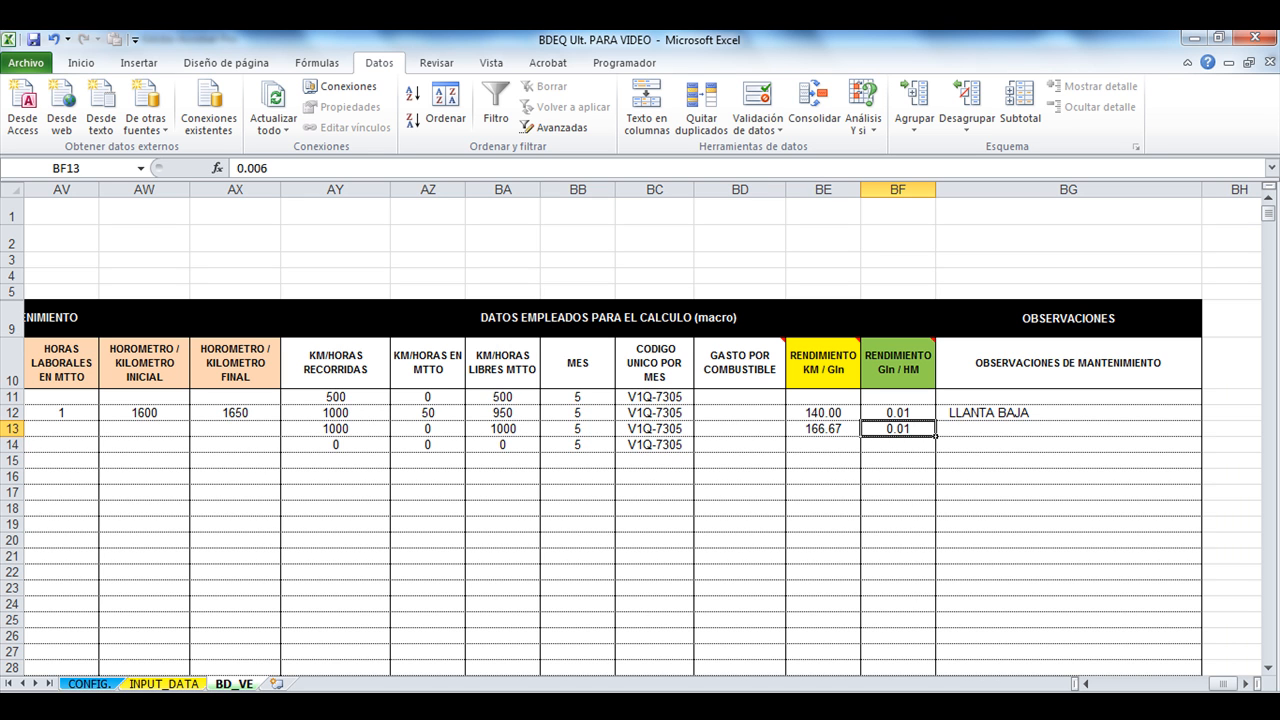
{"action": "mouse_move", "coordinate": [898, 363]}
{"action": "left_click_drag", "start_coordinate": [1222, 684], "coordinate": [1108, 684]}
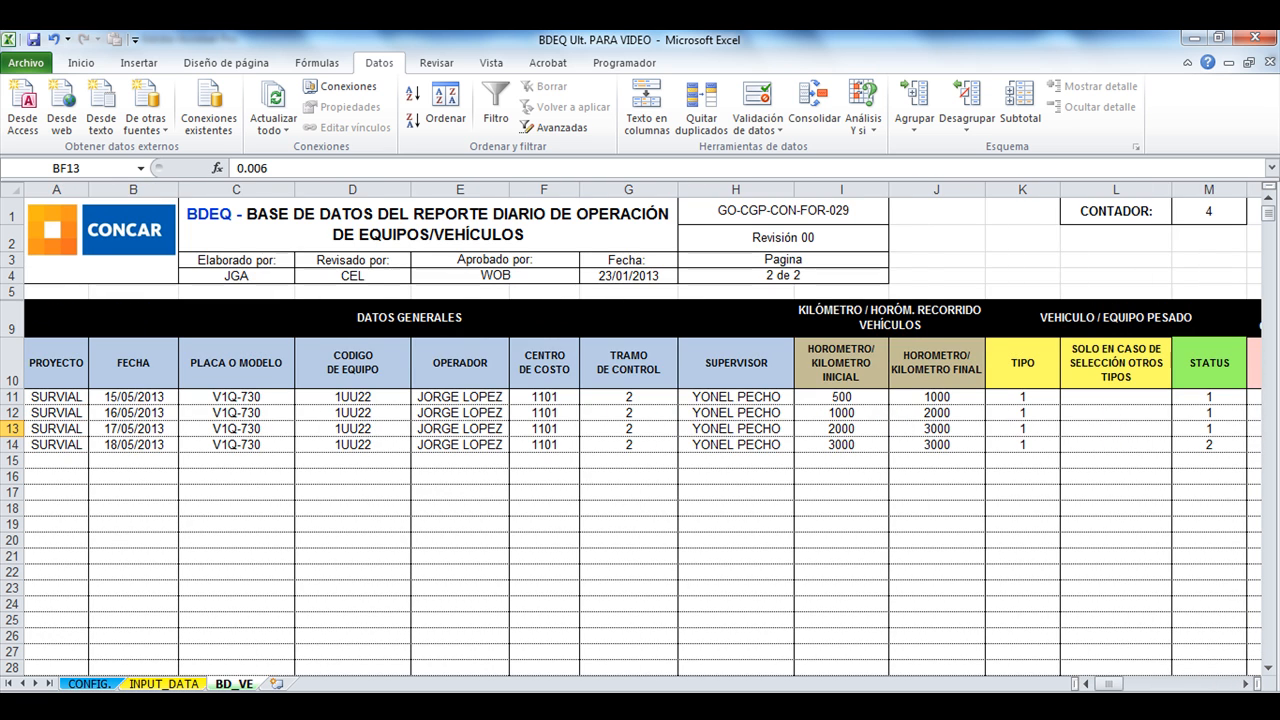
Clear the previous report's data from the INPUT_DATA form
{"action": "left_click", "coordinate": [164, 684]}
{"action": "scroll", "coordinate": [556, 436], "scroll_direction": "up", "scroll_amount": 10}
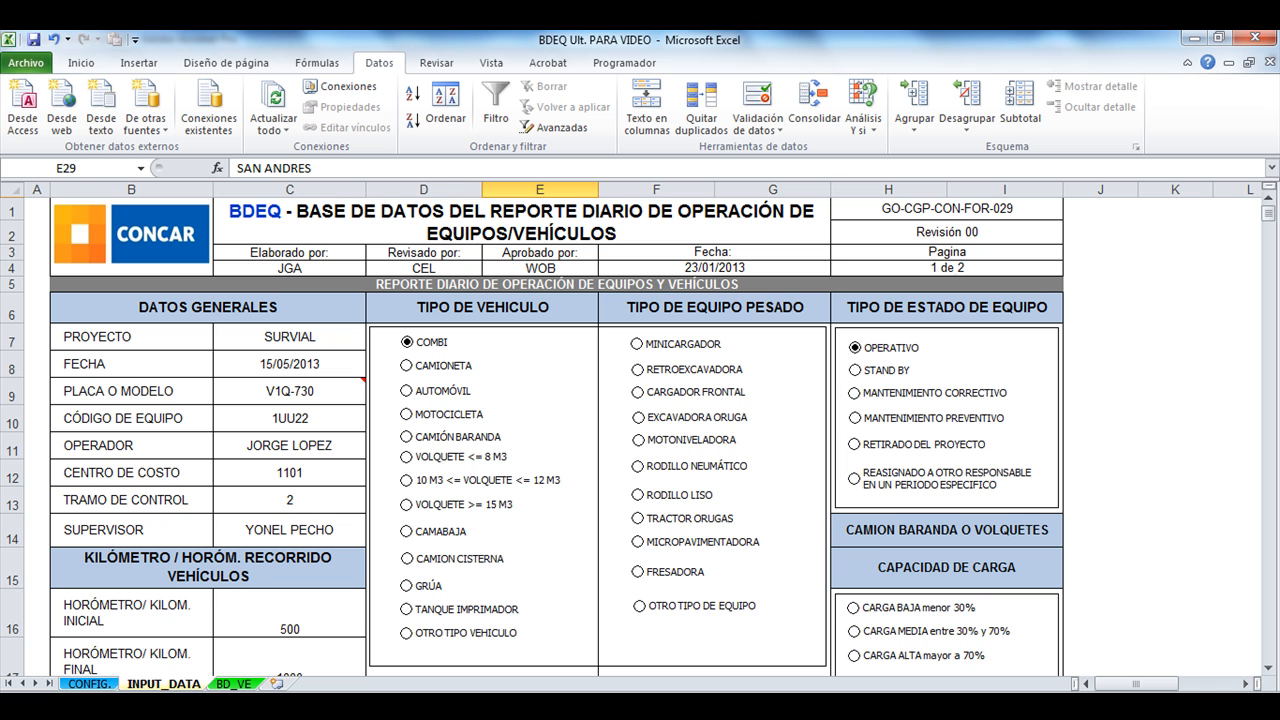
{"action": "scroll", "coordinate": [556, 436], "scroll_direction": "down", "scroll_amount": 10}
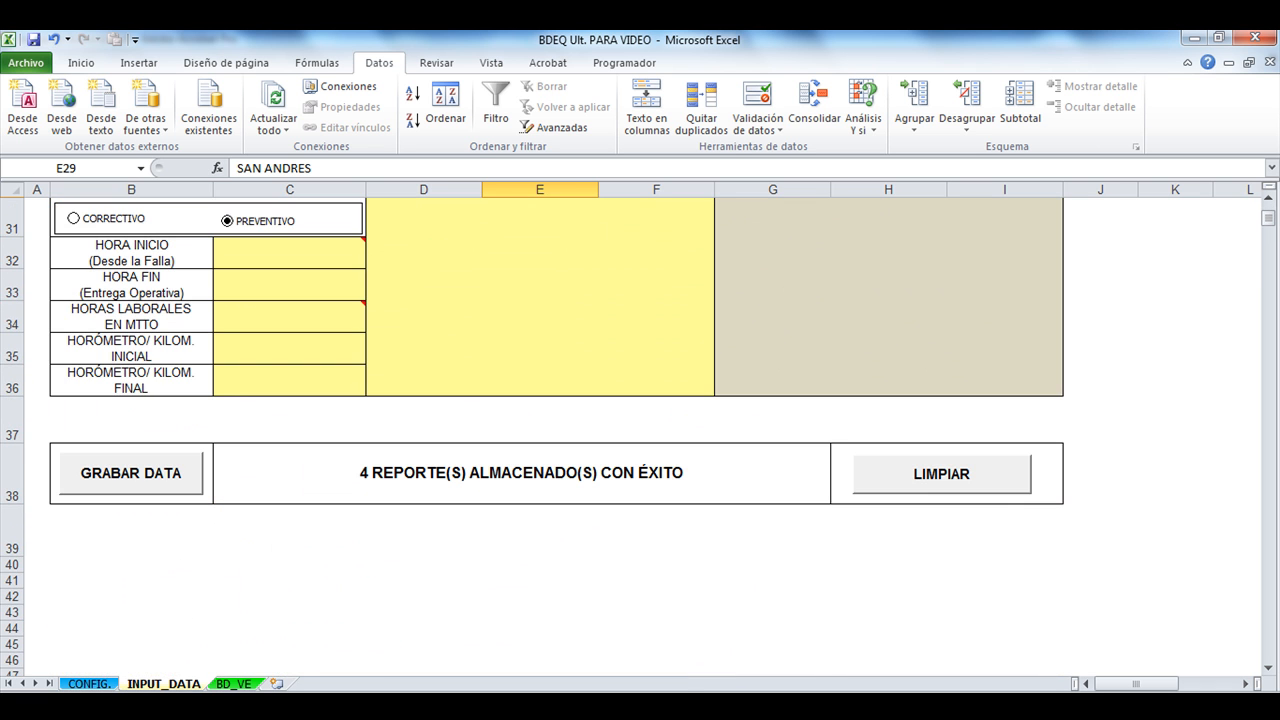
{"action": "left_click", "coordinate": [941, 474]}
{"action": "scroll", "coordinate": [640, 436], "scroll_direction": "up", "scroll_amount": 10}
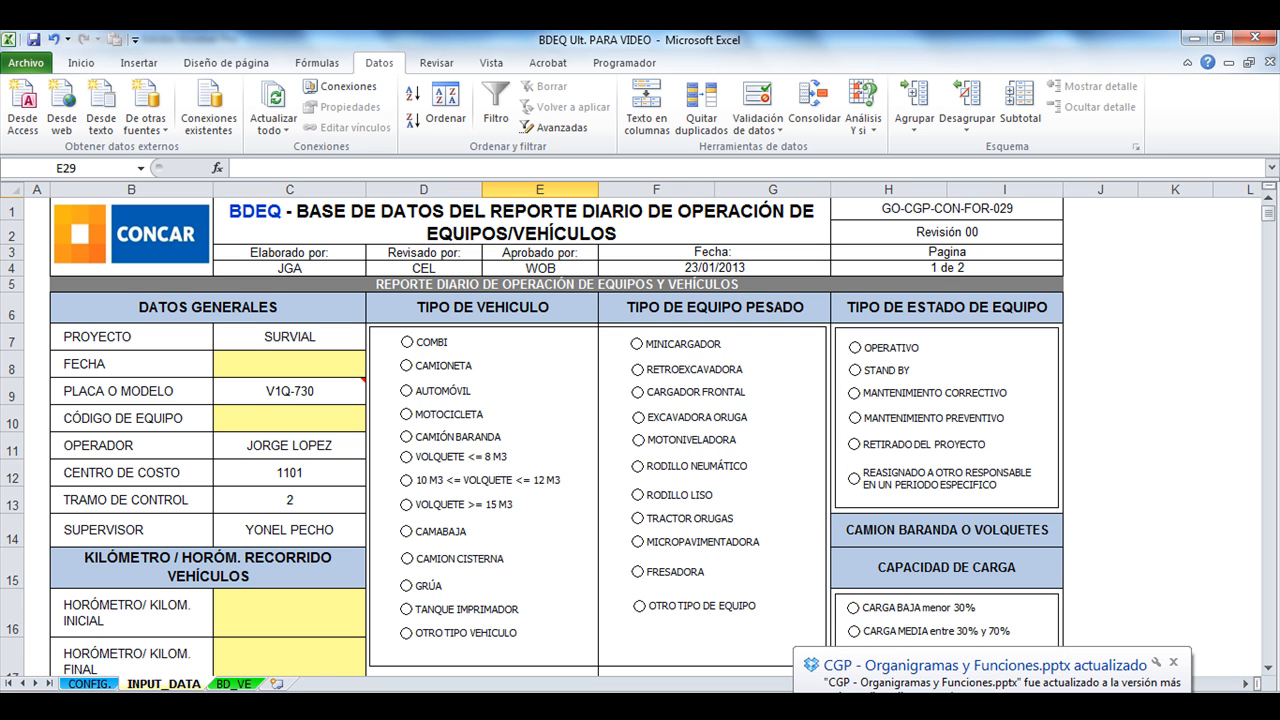
Set the new report's FECHA to 18/05/2013, entered as 18-5-13
{"action": "left_click", "coordinate": [289, 337]}
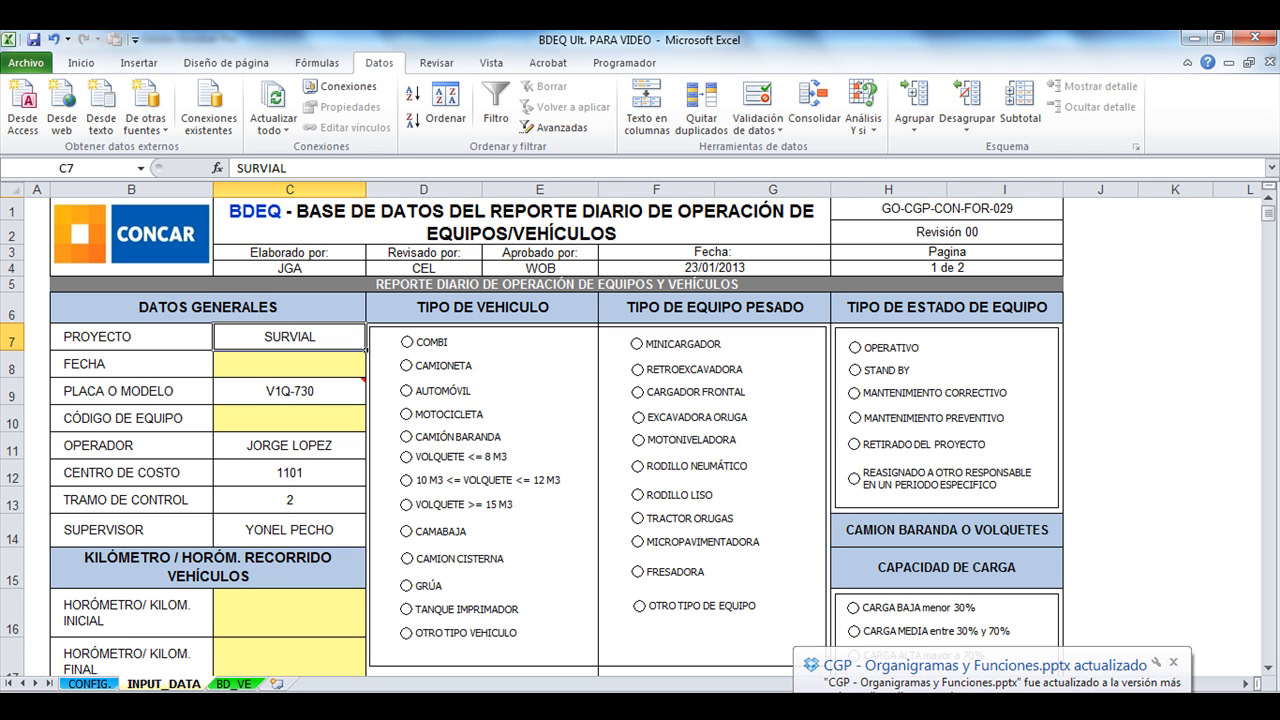
{"action": "left_click", "coordinate": [289, 364]}
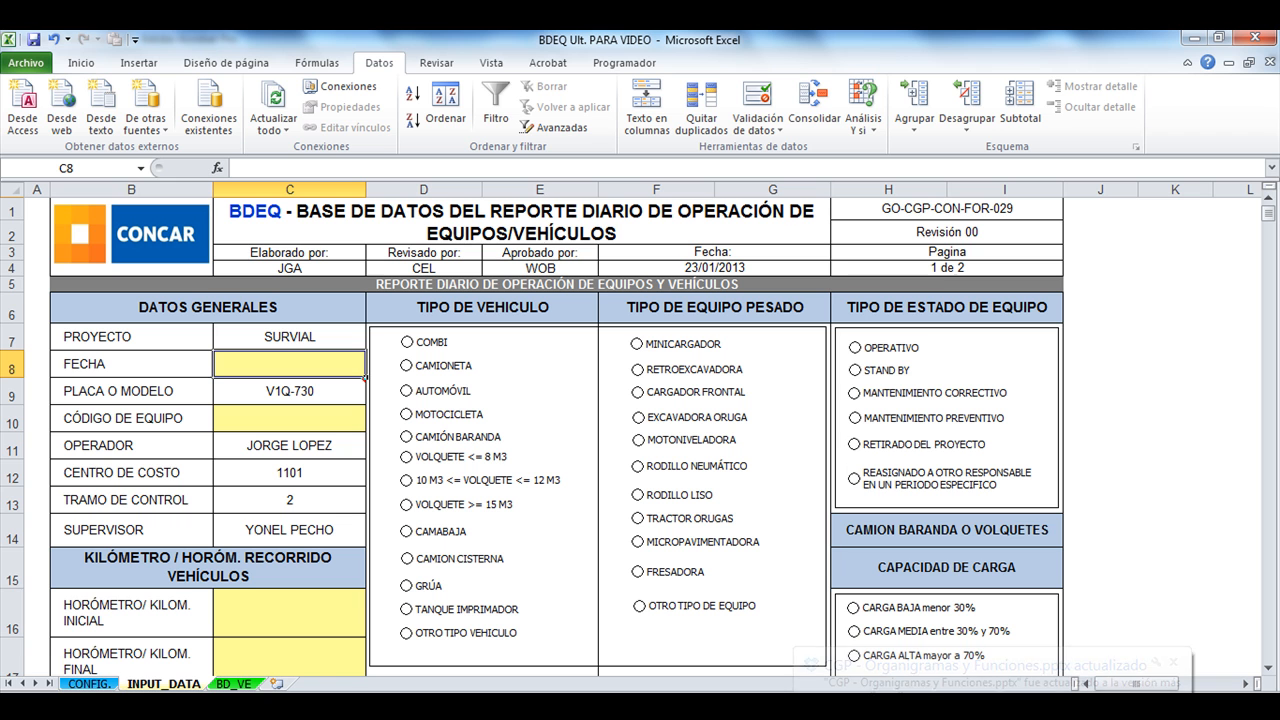
{"action": "type", "text": "18-"}
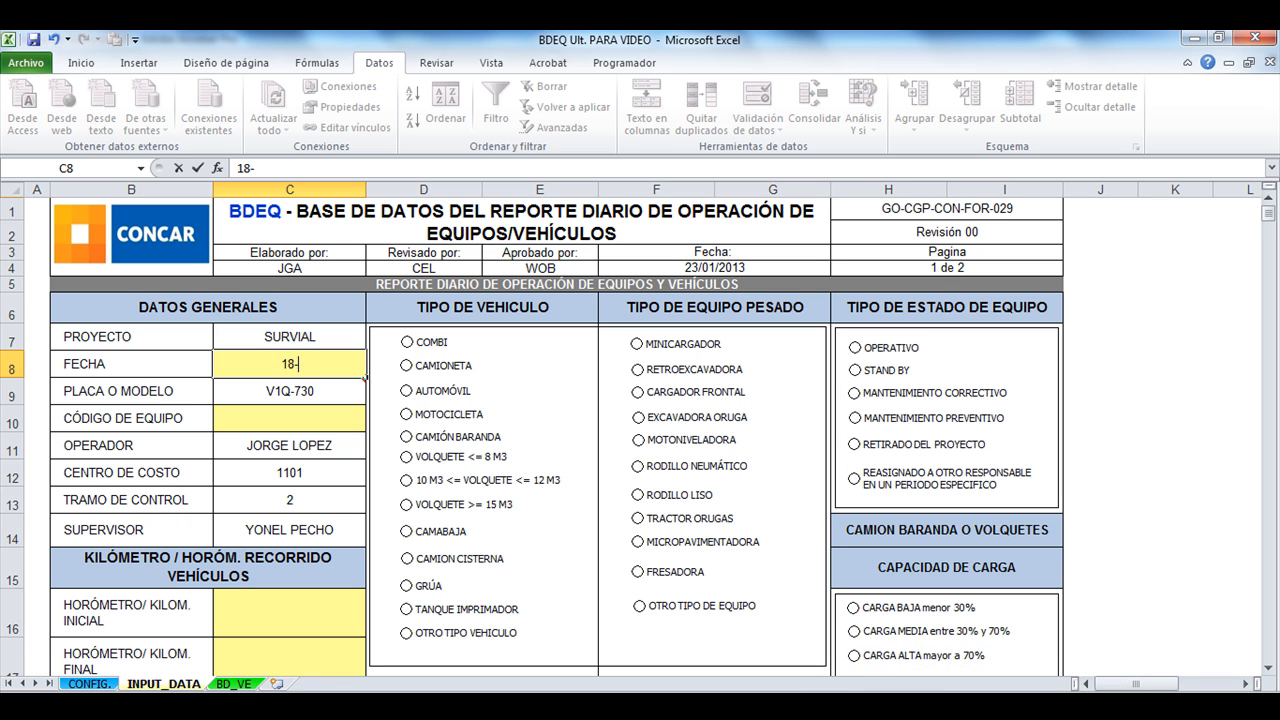
{"action": "type", "text": "5-13"}
{"action": "key", "text": "Return"}
Mark the equipment as RETROEXCAVADORA in OPERATIVO state and choose 00016.C0004 as its PLACA O MODELO
{"action": "left_click", "coordinate": [638, 370]}
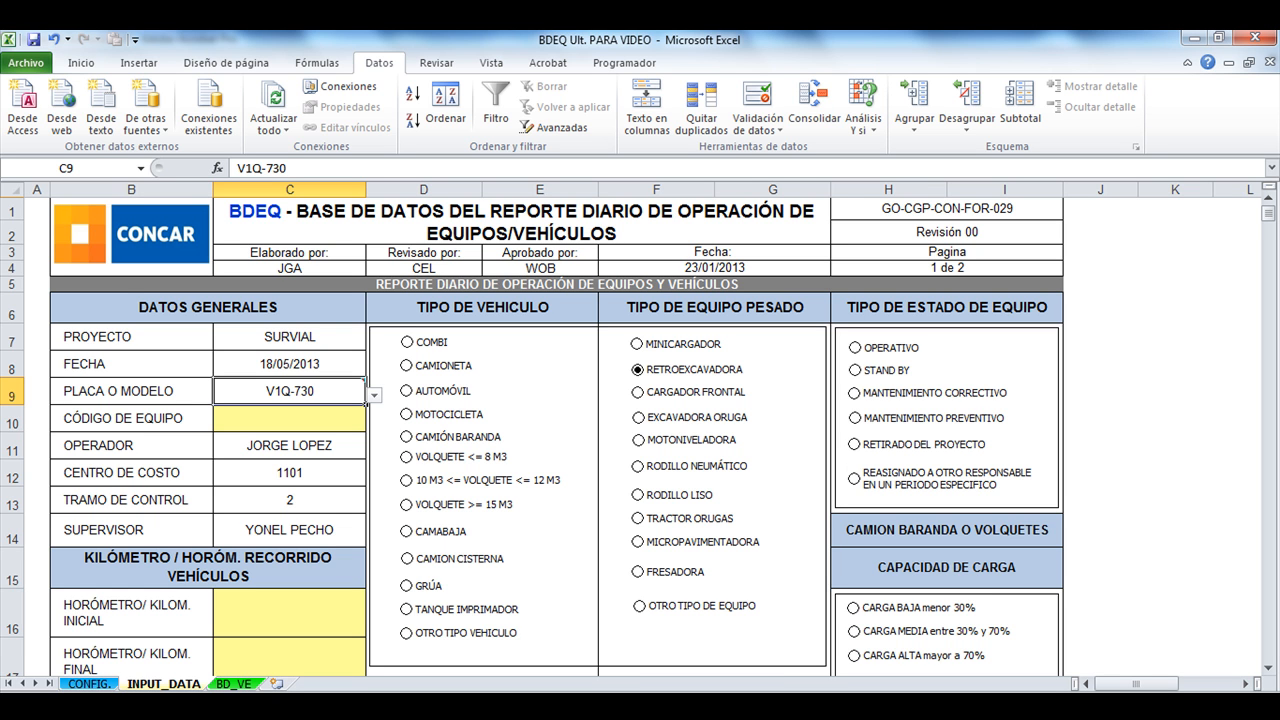
{"action": "left_click", "coordinate": [855, 348]}
{"action": "mouse_move", "coordinate": [320, 392]}
{"action": "left_click", "coordinate": [374, 396]}
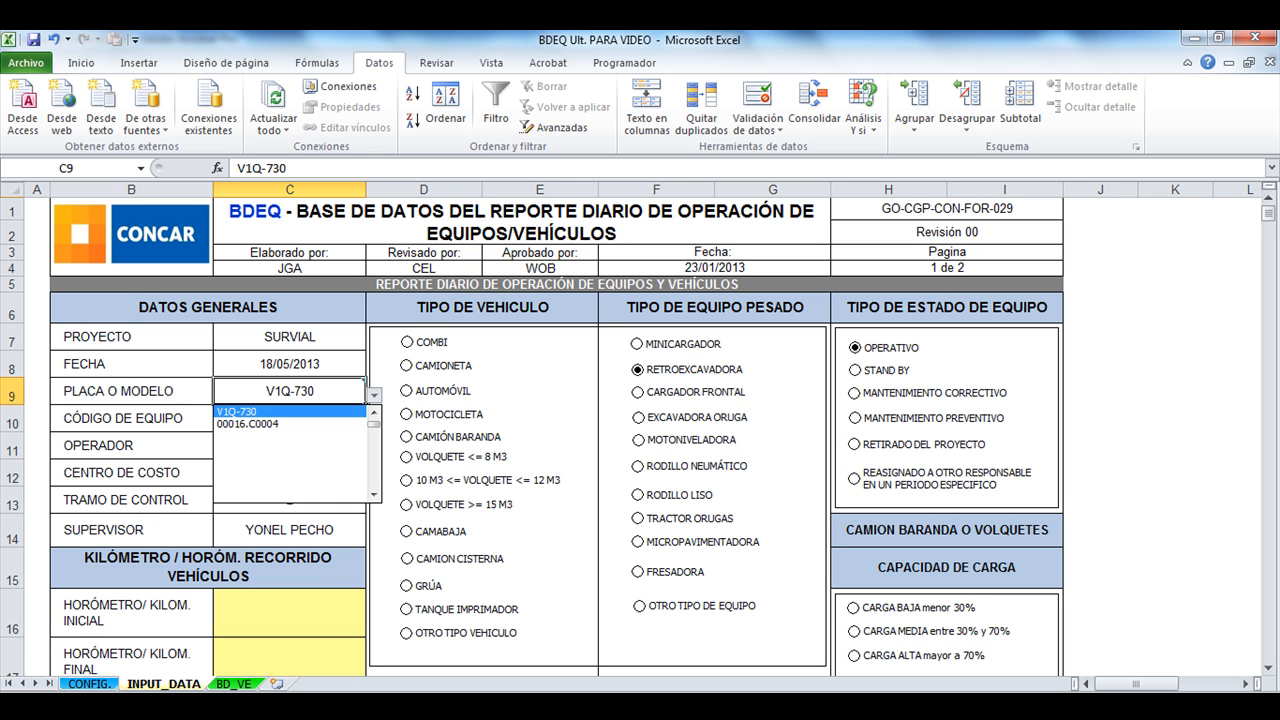
{"action": "left_click", "coordinate": [290, 423]}
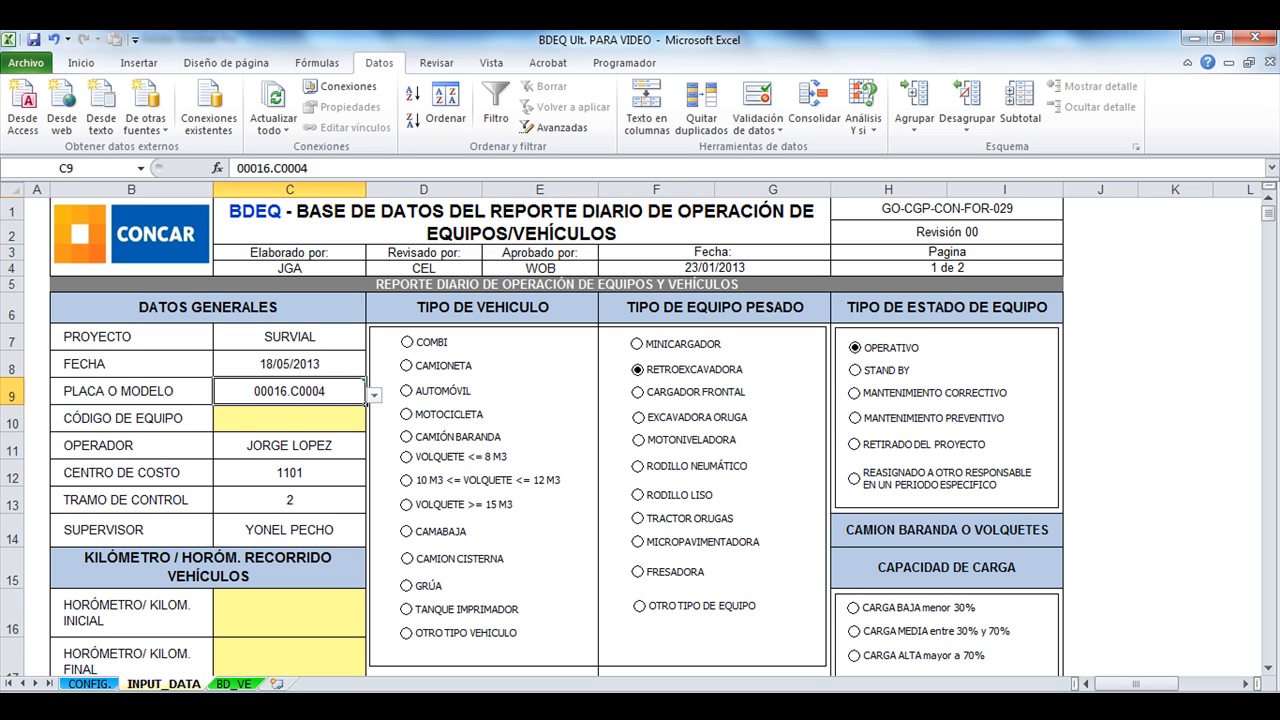
Fill in CÓDIGO DE EQUIPO with 00016.C004, correcting the number of leading zeros
{"action": "left_click", "coordinate": [290, 418]}
{"action": "type", "text": "00"}
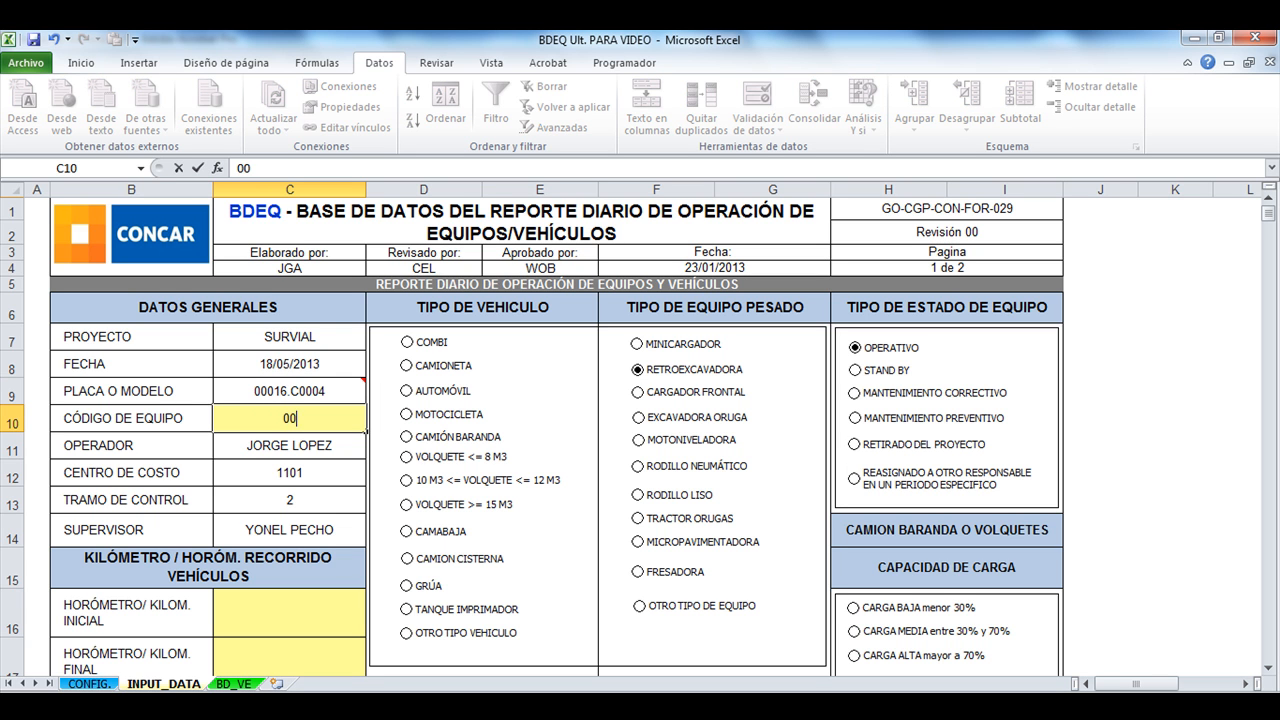
{"action": "type", "text": "16.C004"}
{"action": "key", "text": "Return"}
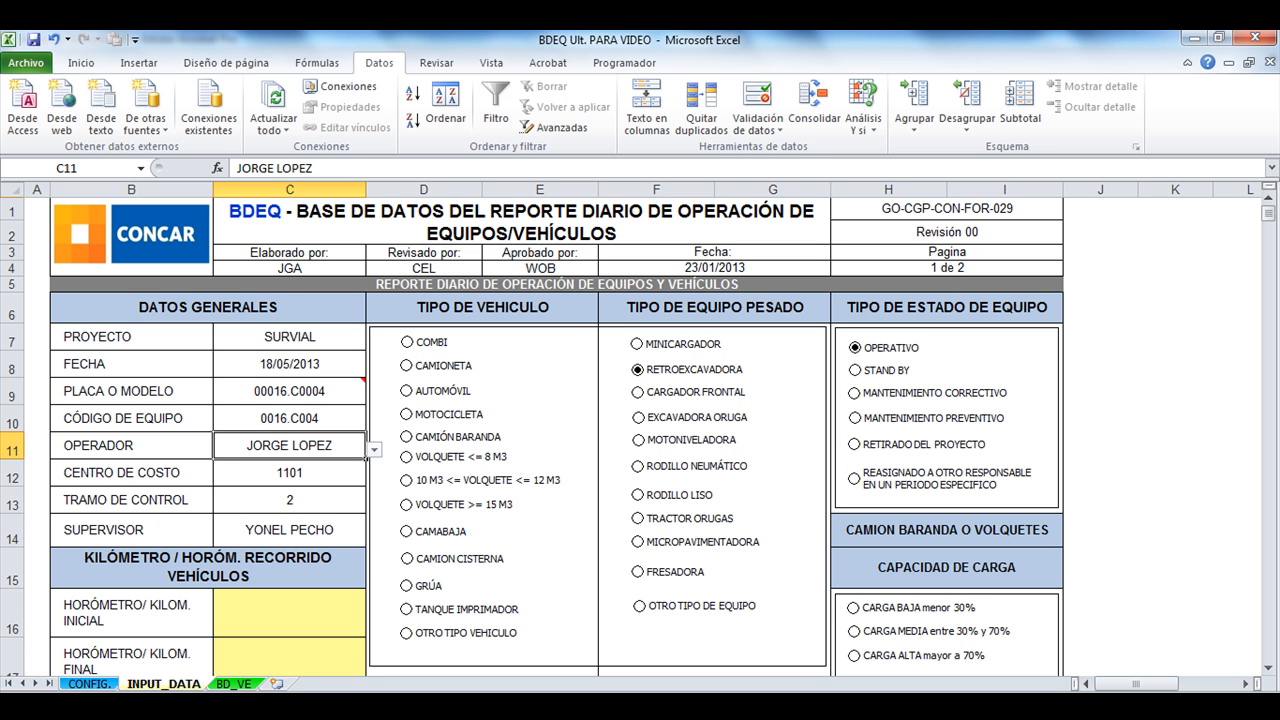
{"action": "key", "text": "Up"}
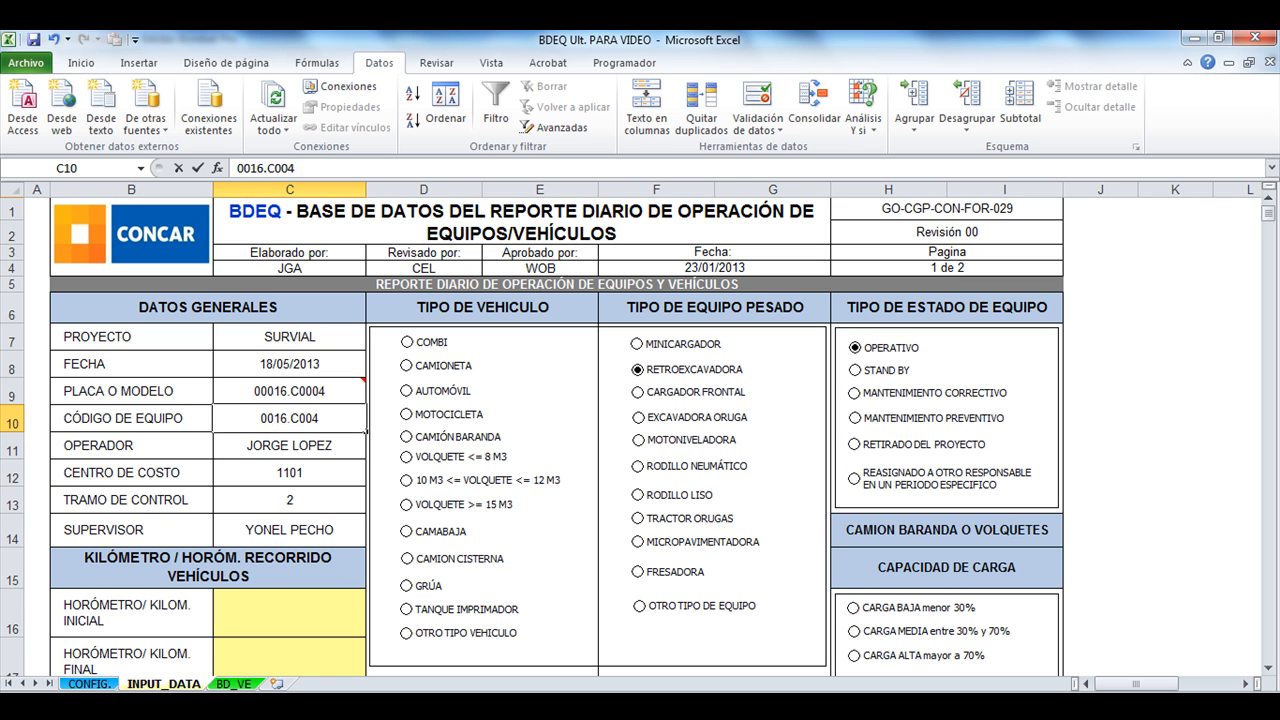
{"action": "key", "text": "F2"}
{"action": "key", "text": "Home"}
{"action": "type", "text": "0"}
{"action": "key", "text": "Return"}
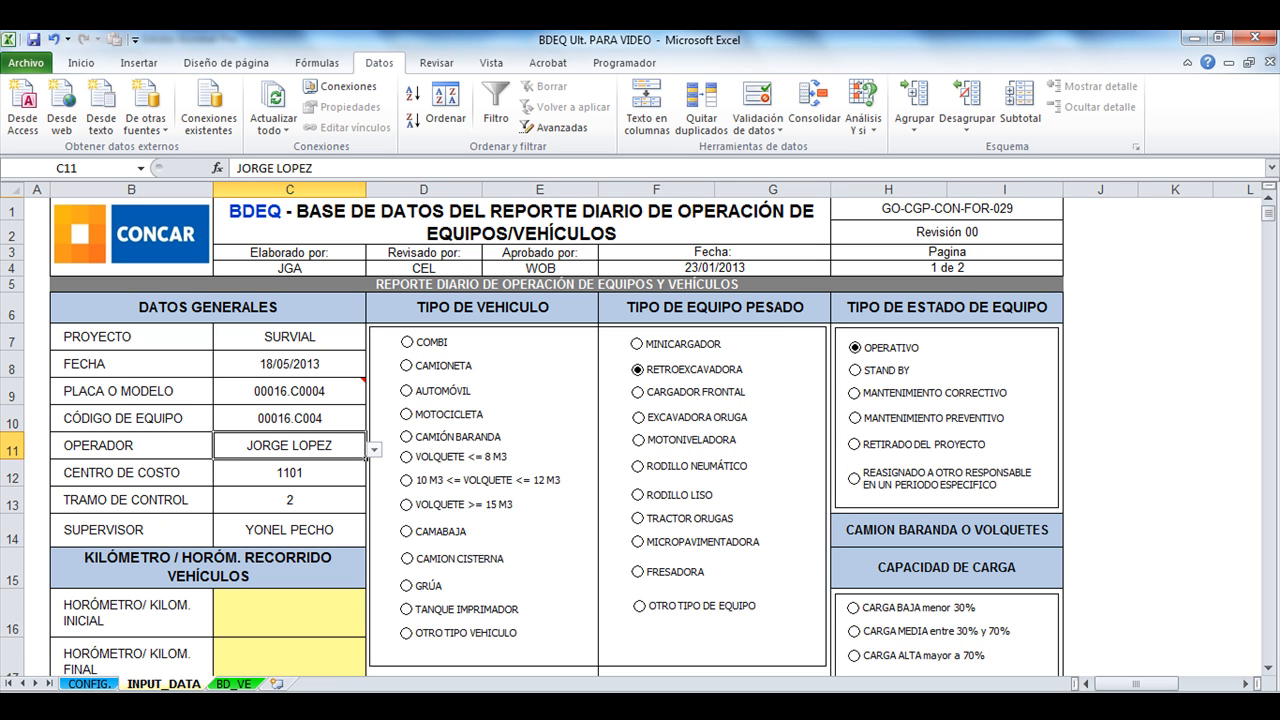
{"action": "key", "text": "Down"}
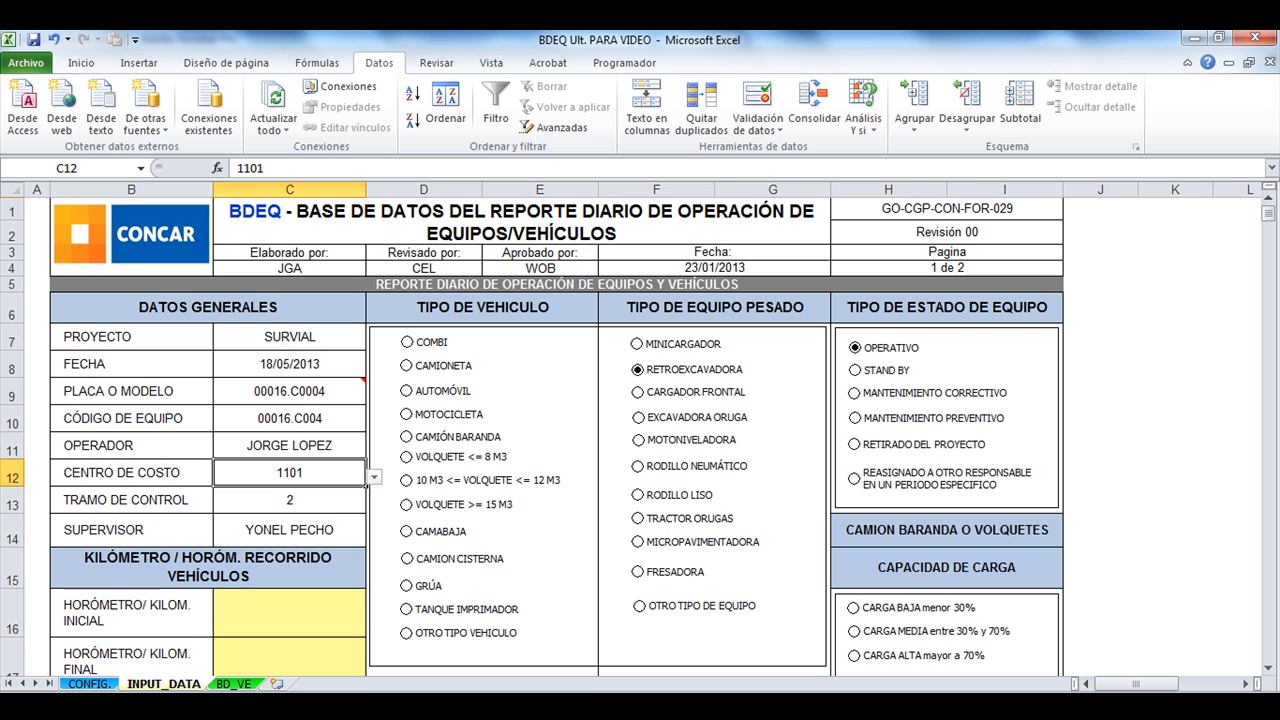
Set the report's CENTRO DE COSTO to 2101 and its TRAMO DE CONTROL to 1
{"action": "key", "text": "alt+Down"}
{"action": "key", "text": "Down"}
{"action": "key", "text": "Down"}
{"action": "key", "text": "Up"}
{"action": "key", "text": "Return"}
{"action": "key", "text": "Down"}
{"action": "key", "text": "alt+Down"}
{"action": "key", "text": "Down"}
{"action": "key", "text": "Down"}
{"action": "key", "text": "Up"}
{"action": "key", "text": "Up"}
{"action": "key", "text": "Return"}
Choose the next listed name as the report's SUPERVISOR
{"action": "key", "text": "Down"}
{"action": "key", "text": "alt+Down"}
{"action": "key", "text": "Down"}
{"action": "key", "text": "Return"}
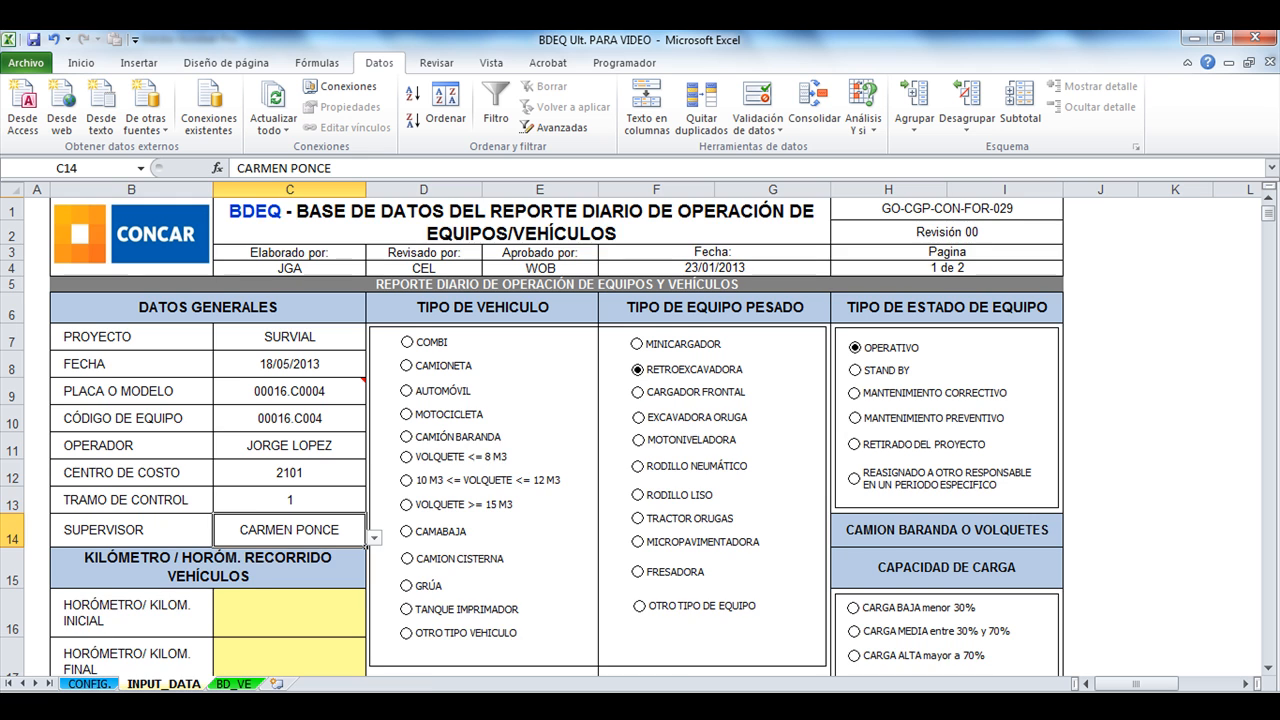
Enter 20000 as the HORÓMETRO/KILOM. INICIAL and 22000 as the HORÓMETRO/KILOM. FINAL
{"action": "scroll", "coordinate": [556, 436], "scroll_direction": "down", "scroll_amount": 1}
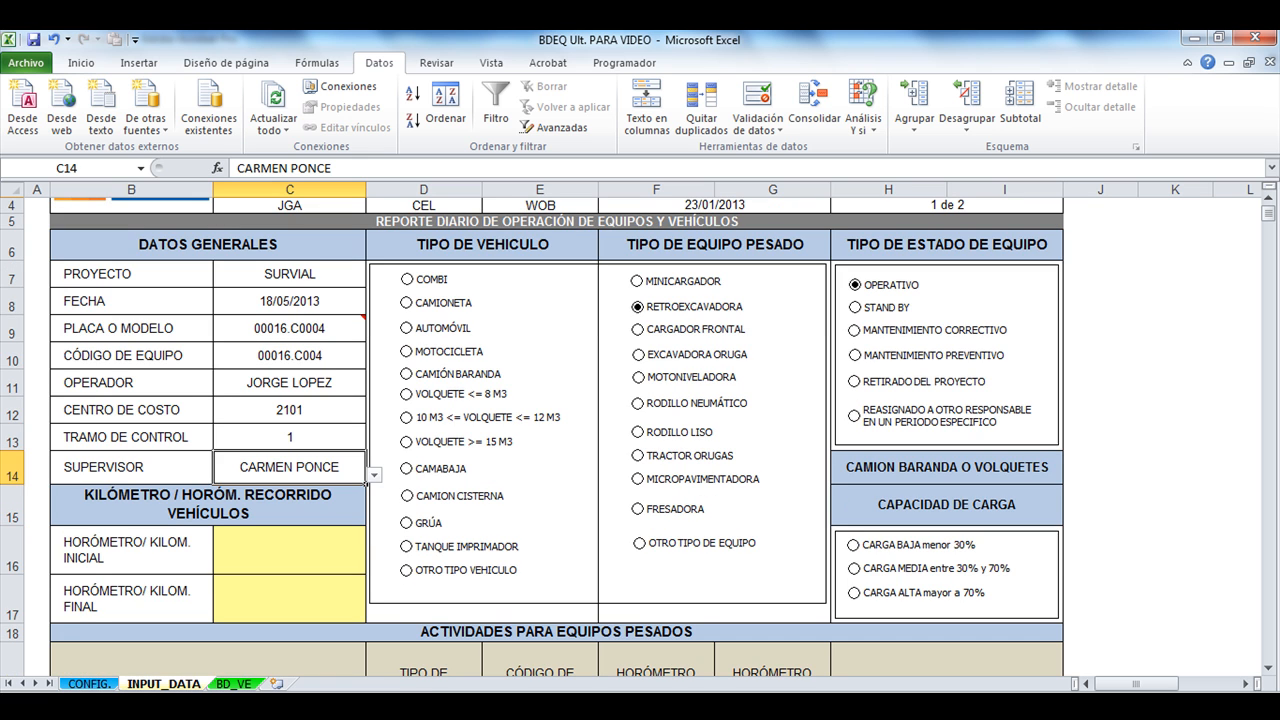
{"action": "left_click", "coordinate": [290, 550]}
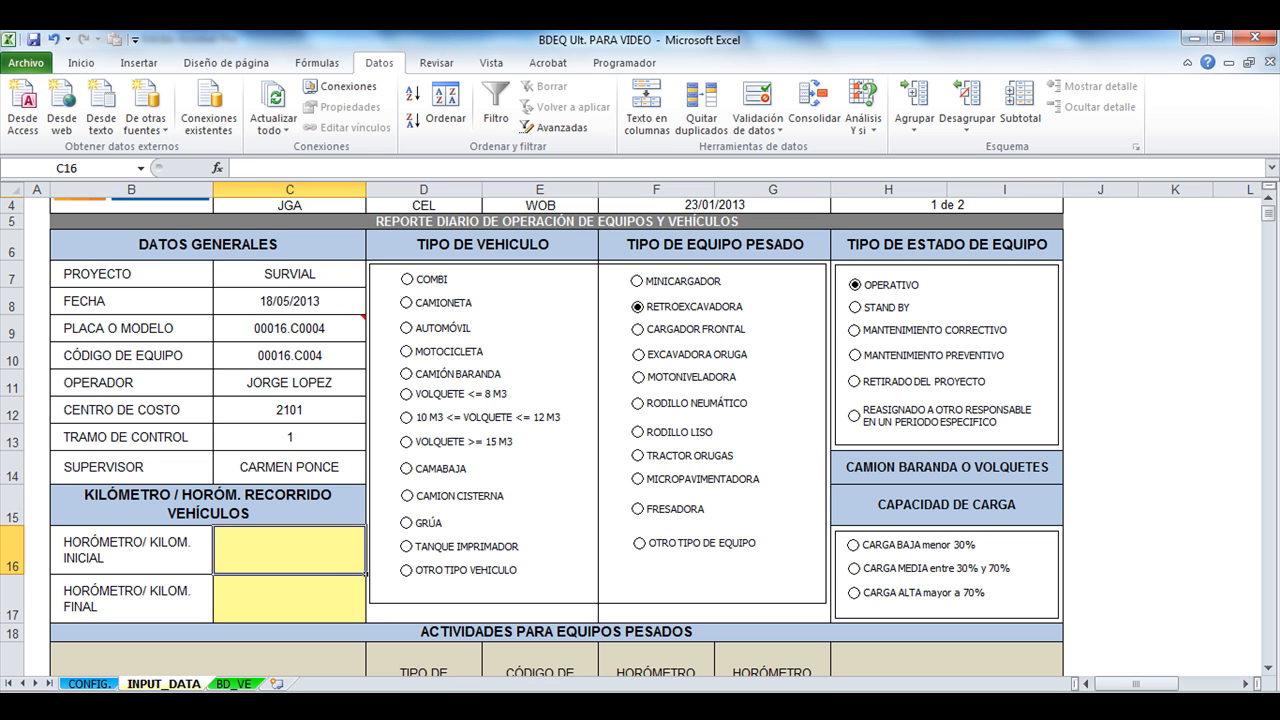
{"action": "type", "text": "20000"}
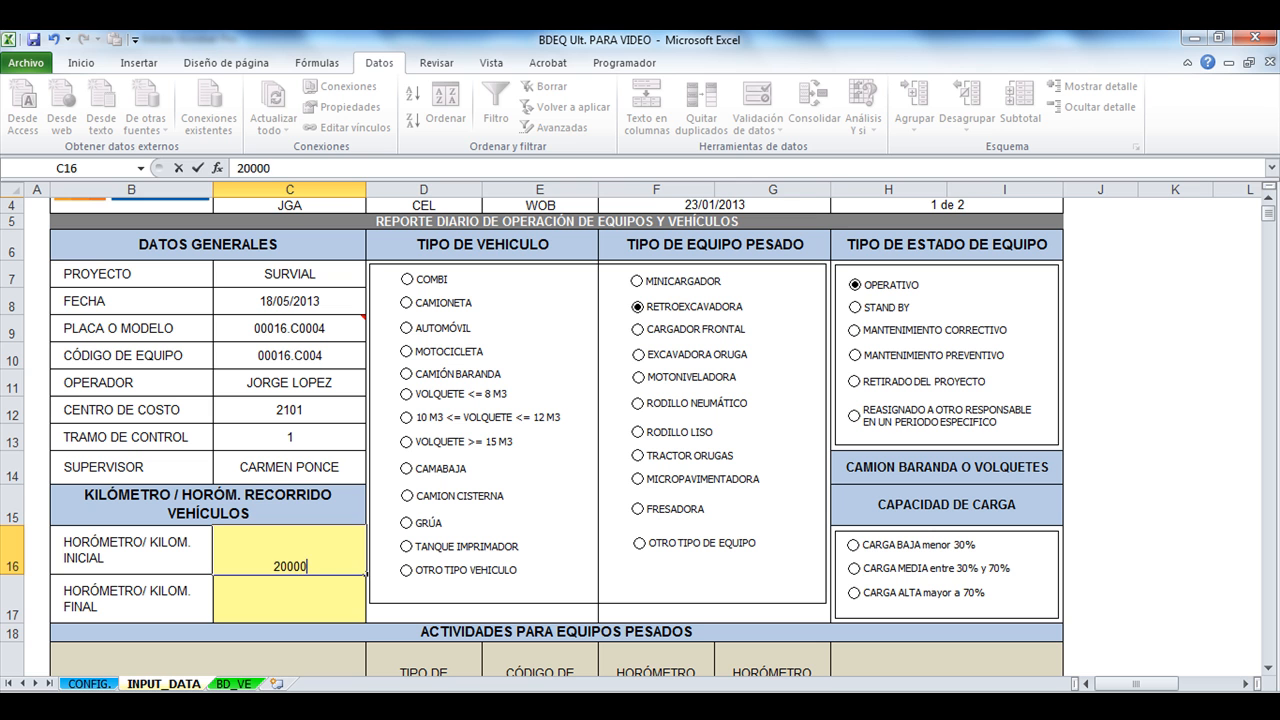
{"action": "key", "text": "Return"}
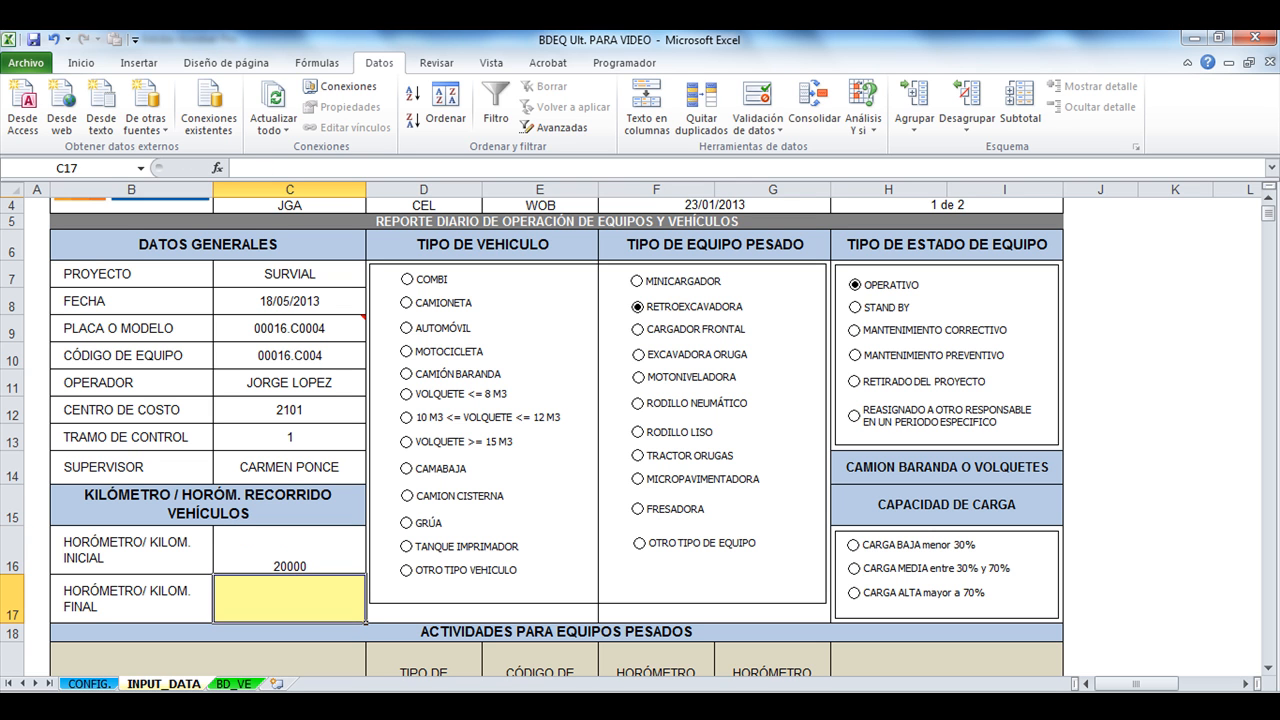
{"action": "type", "text": "22"}
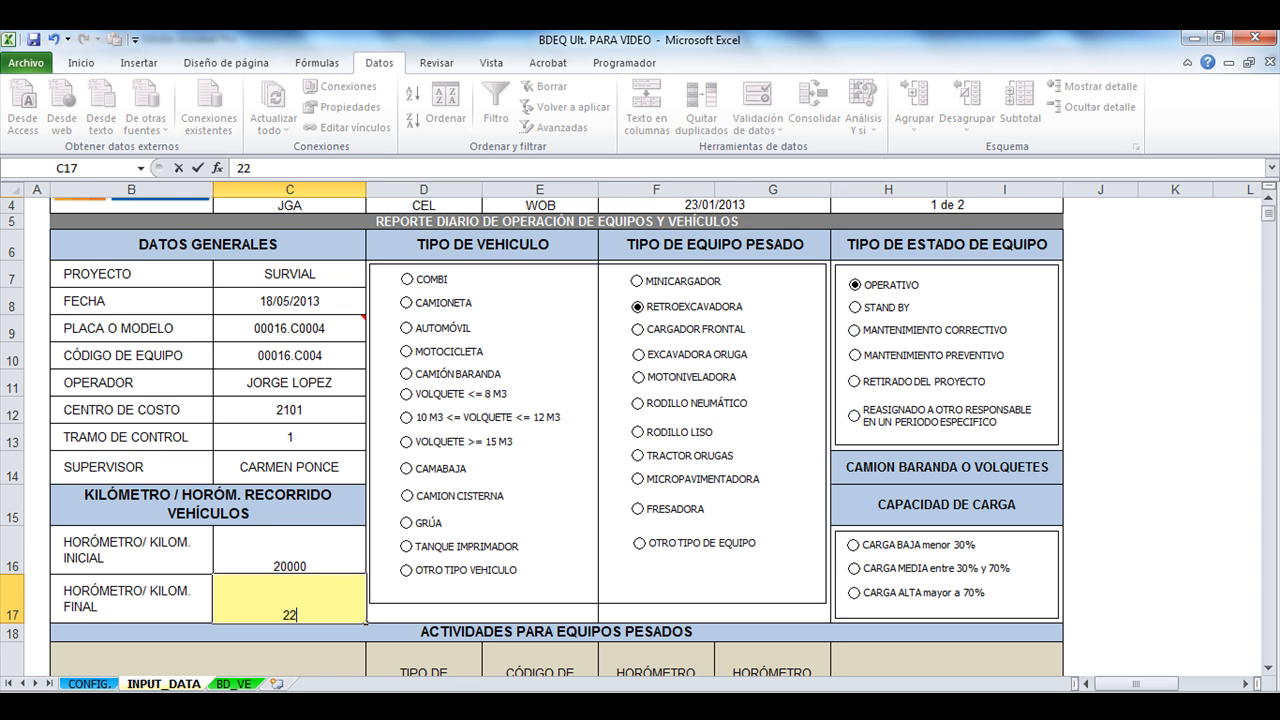
{"action": "type", "text": "000"}
{"action": "key", "text": "Return"}
Save the completed backhoe report to the database, leaving the heavy-equipment activities, fuel and maintenance sections empty
{"action": "scroll", "coordinate": [556, 440], "scroll_direction": "down", "scroll_amount": 4}
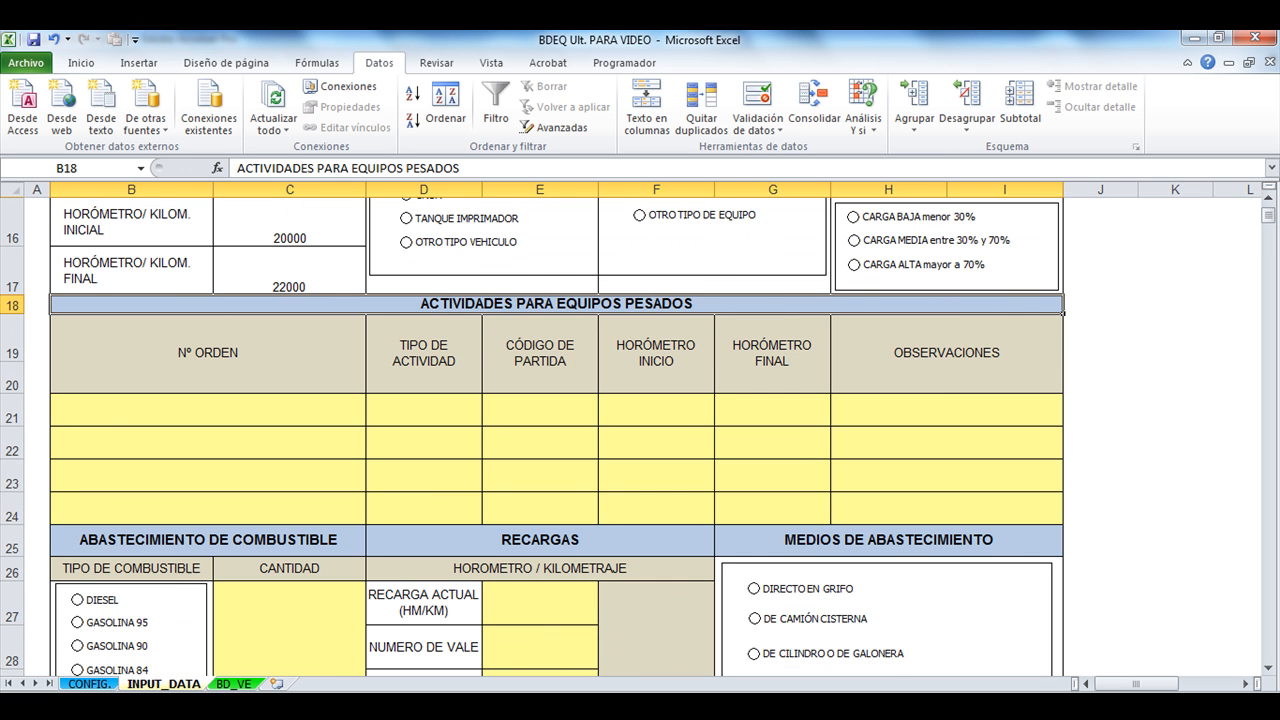
{"action": "scroll", "coordinate": [556, 440], "scroll_direction": "down", "scroll_amount": 2}
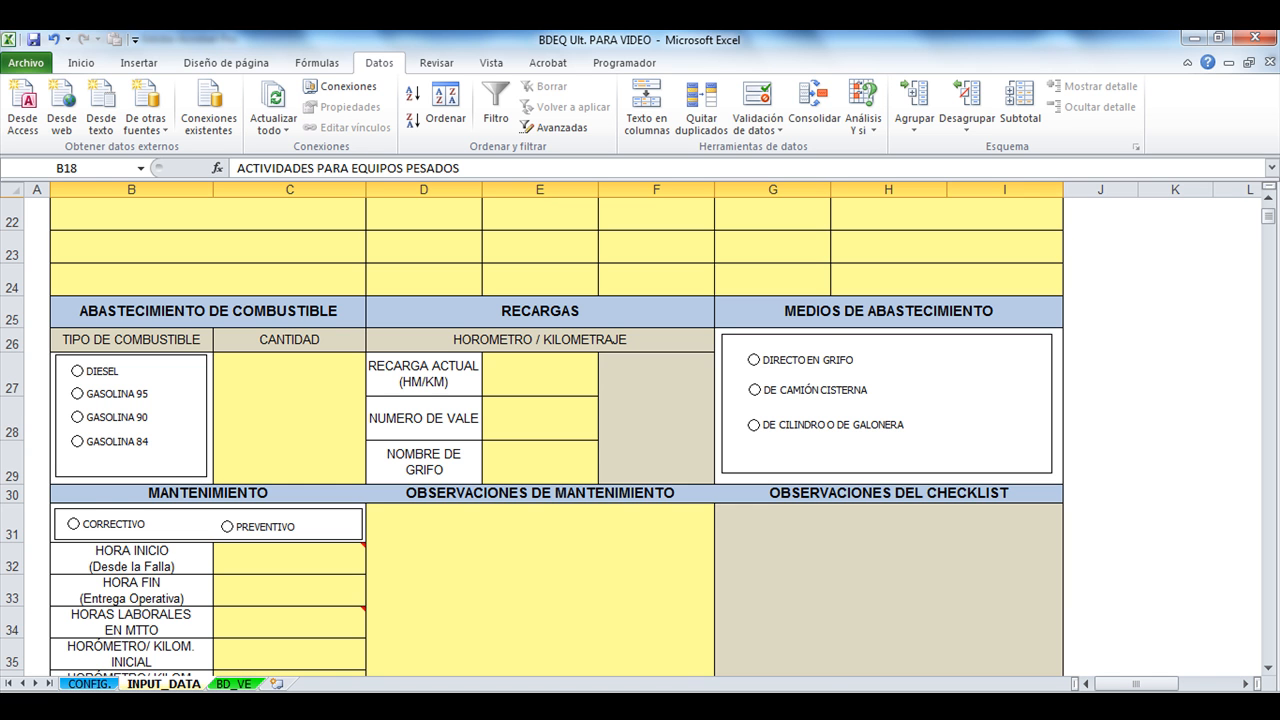
{"action": "scroll", "coordinate": [556, 440], "scroll_direction": "down", "scroll_amount": 2}
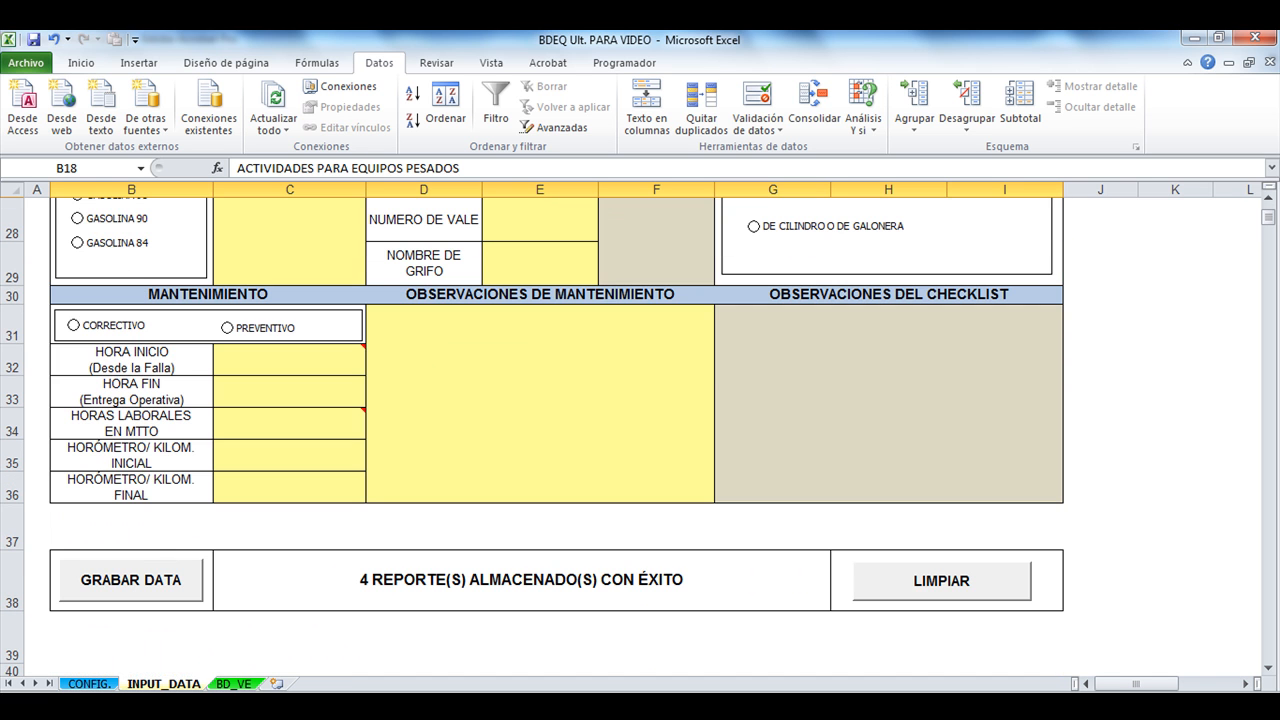
{"action": "left_click", "coordinate": [131, 580]}
Examine the new backhoe record in BD_VE, from its general data to the kilometres/hours, month and fuel performance columns
{"action": "left_click", "coordinate": [234, 684]}
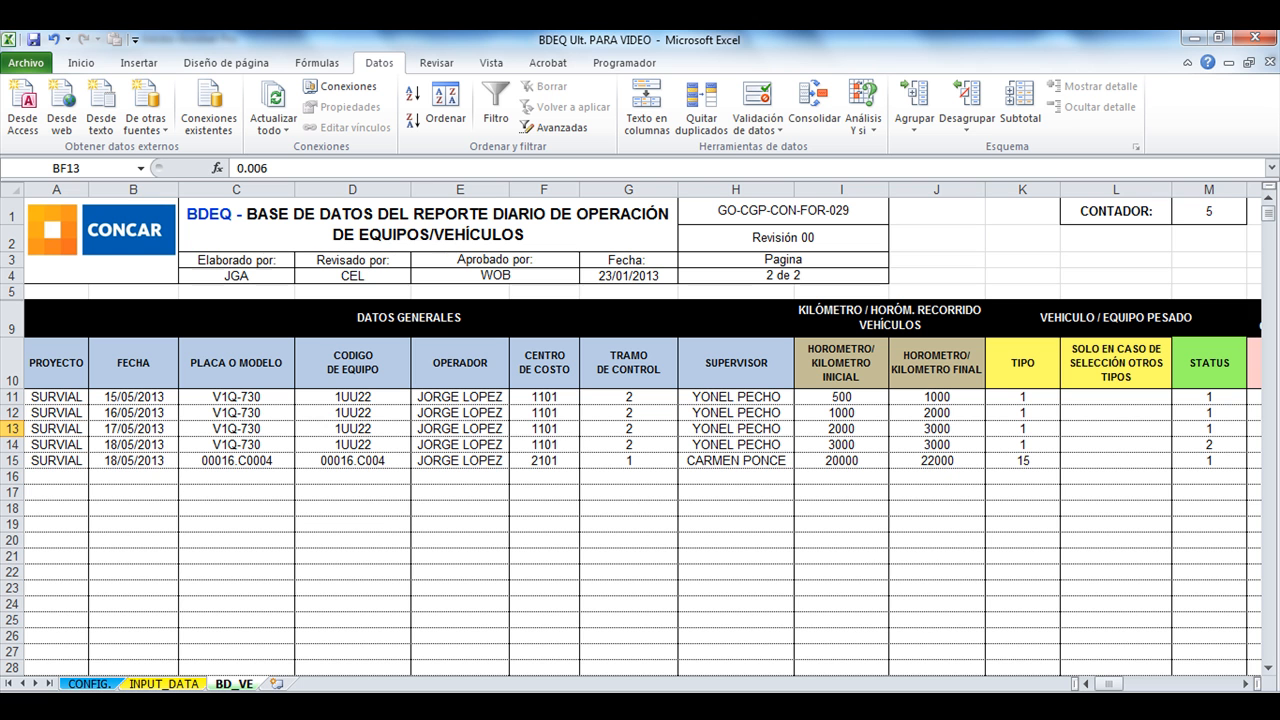
{"action": "left_click_drag", "start_coordinate": [1109, 684], "coordinate": [1223, 684]}
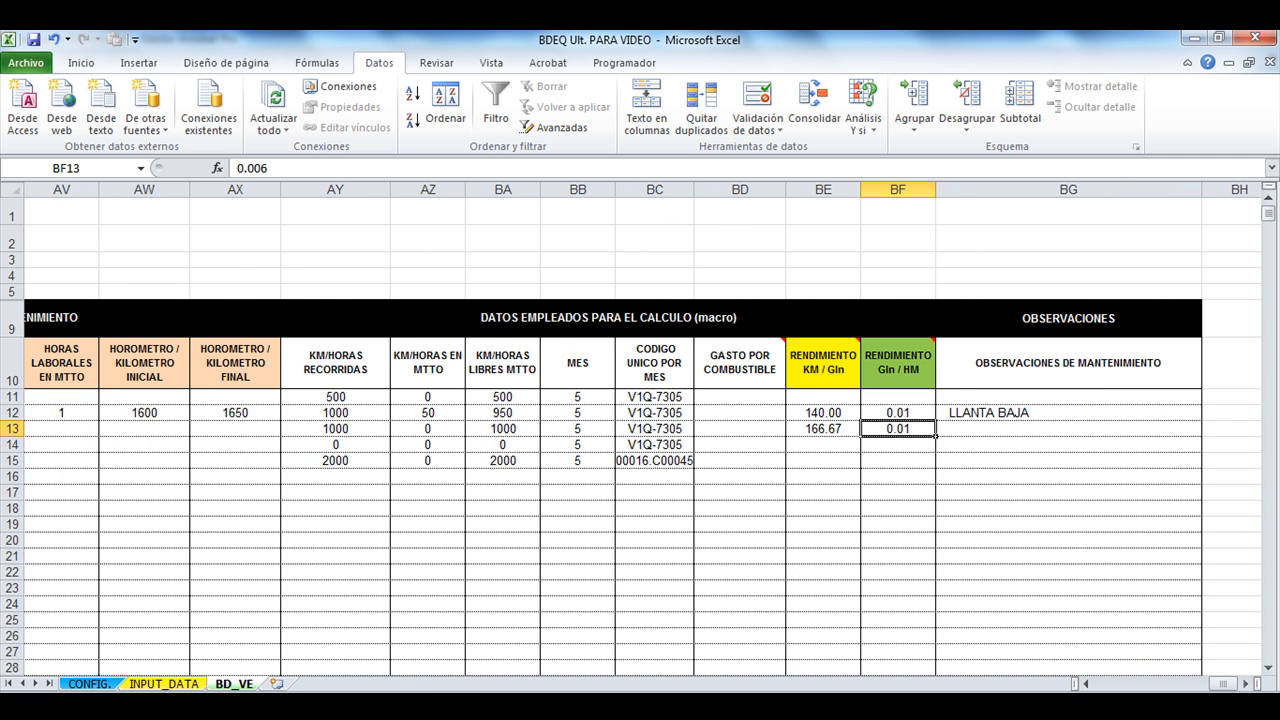
{"action": "left_click", "coordinate": [335, 363]}
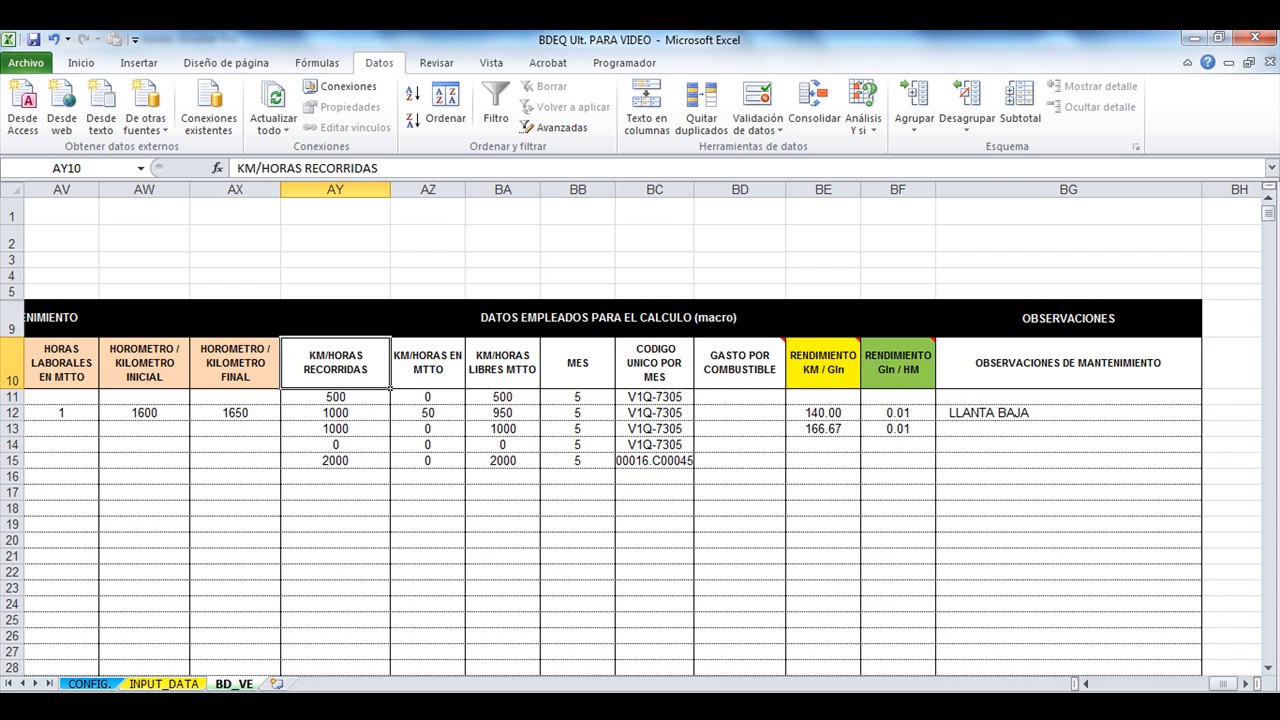
{"action": "mouse_move", "coordinate": [1222, 684]}
{"action": "left_mouse_down"}
{"action": "mouse_move", "coordinate": [1110, 684]}
{"action": "mouse_move", "coordinate": [1222, 684]}
{"action": "left_mouse_up"}
{"action": "left_click", "coordinate": [577, 461]}
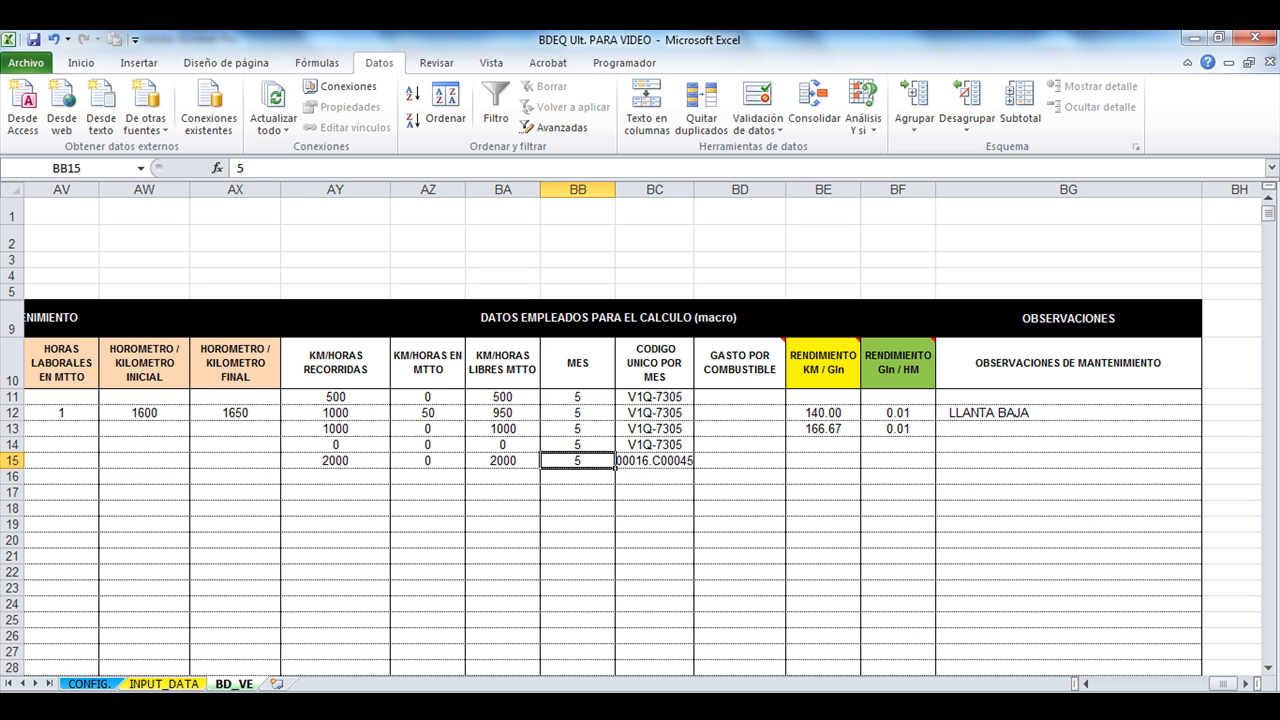
{"action": "left_click", "coordinate": [577, 477]}
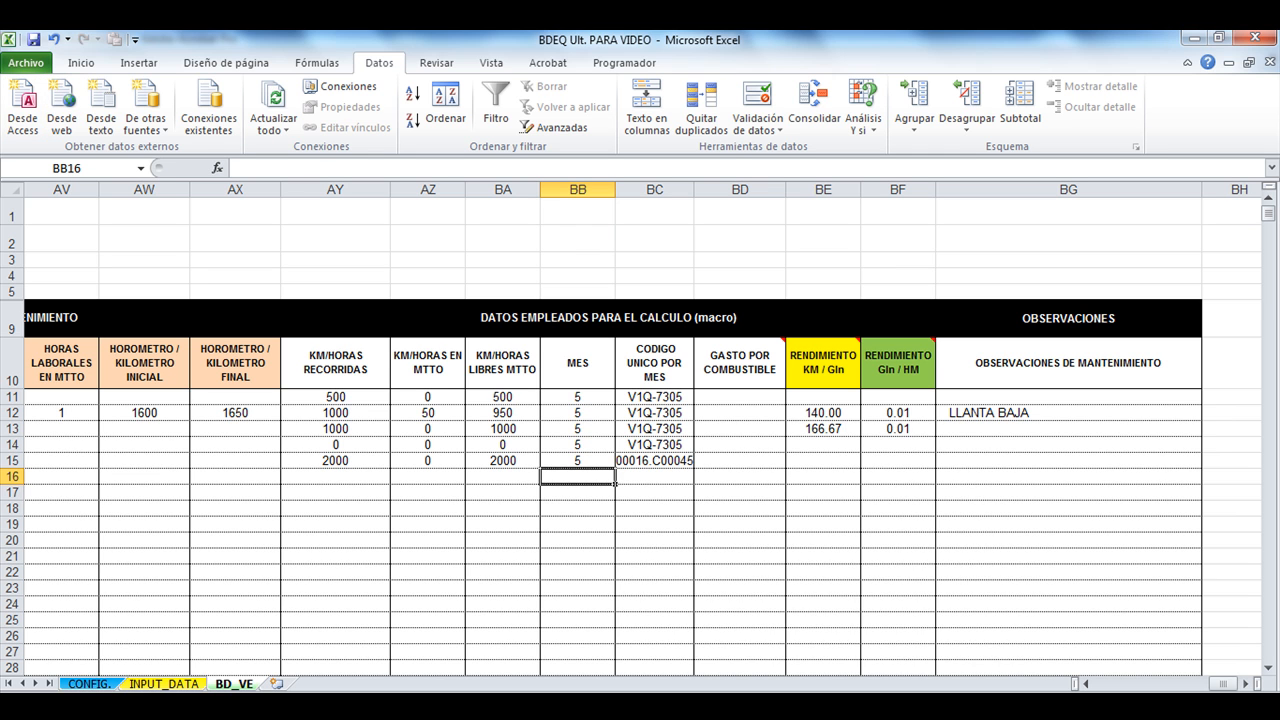
{"action": "left_click", "coordinate": [822, 460]}
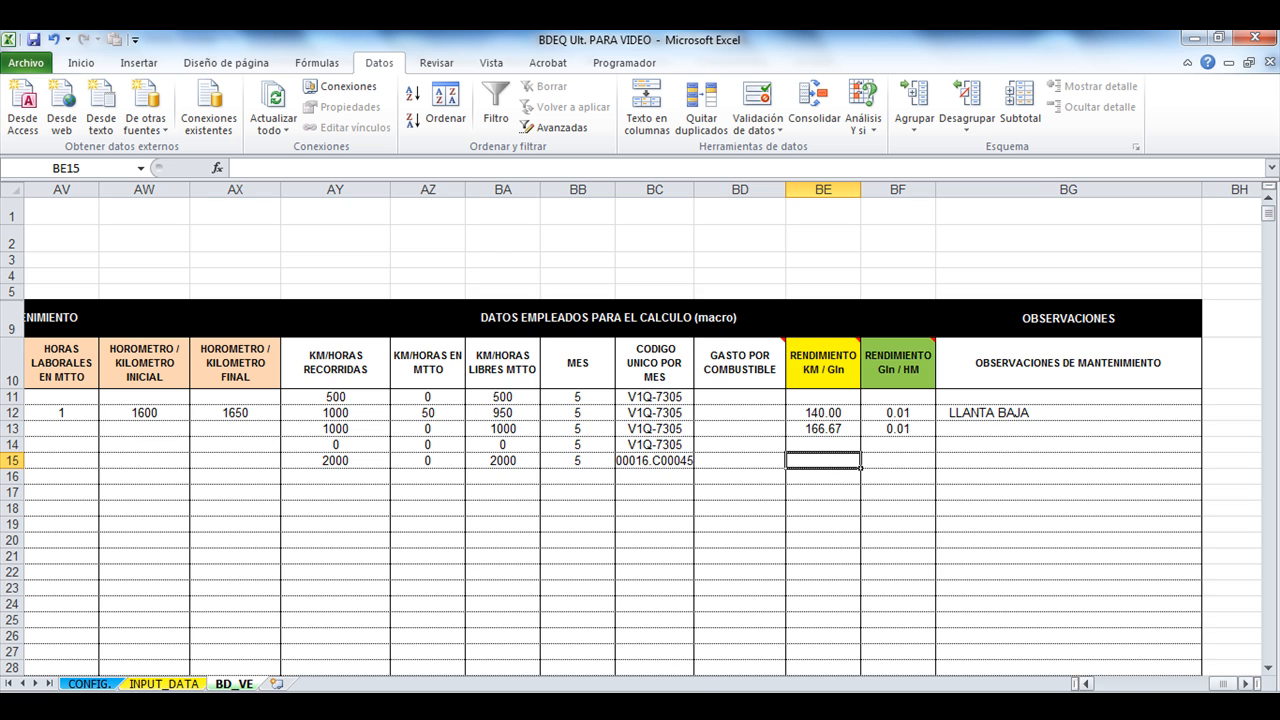
{"action": "left_click_drag", "start_coordinate": [1223, 684], "coordinate": [1108, 684]}
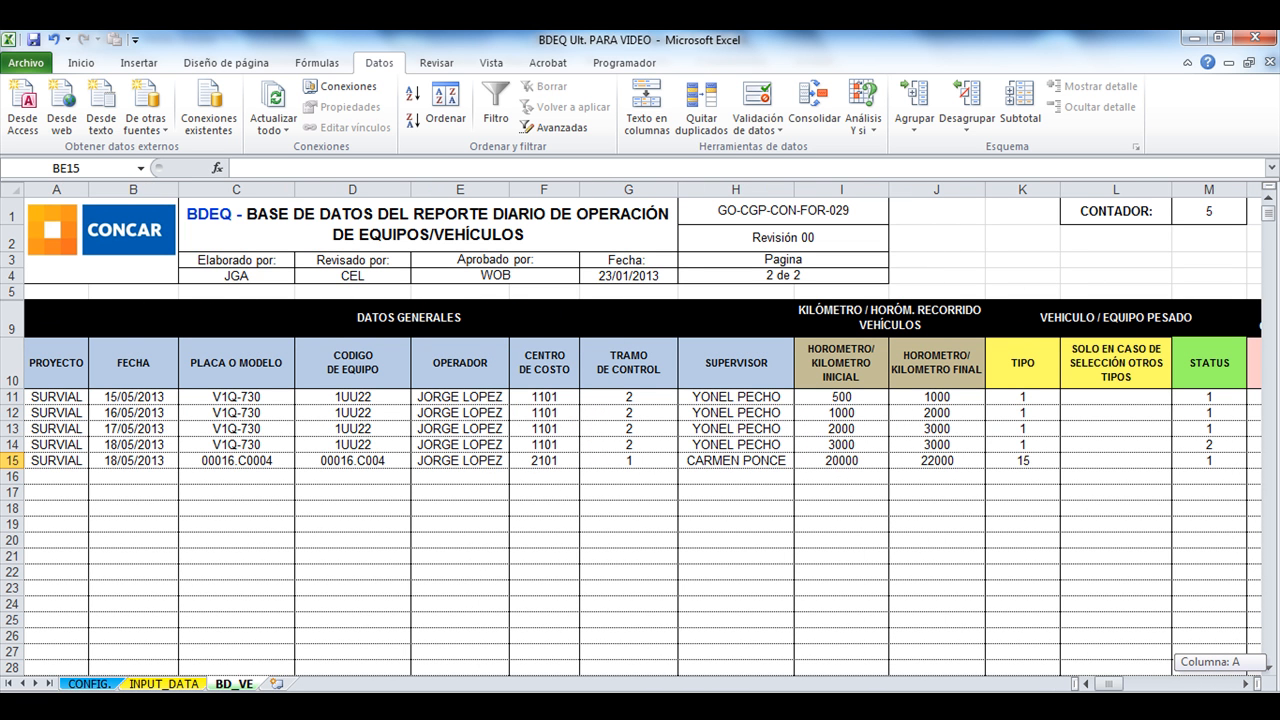
Replace the fuel performance formulas in BE11:BF15 of BD_VE with their plain values by copying and pasting values over them
{"action": "left_click_drag", "start_coordinate": [1108, 684], "coordinate": [1222, 684]}
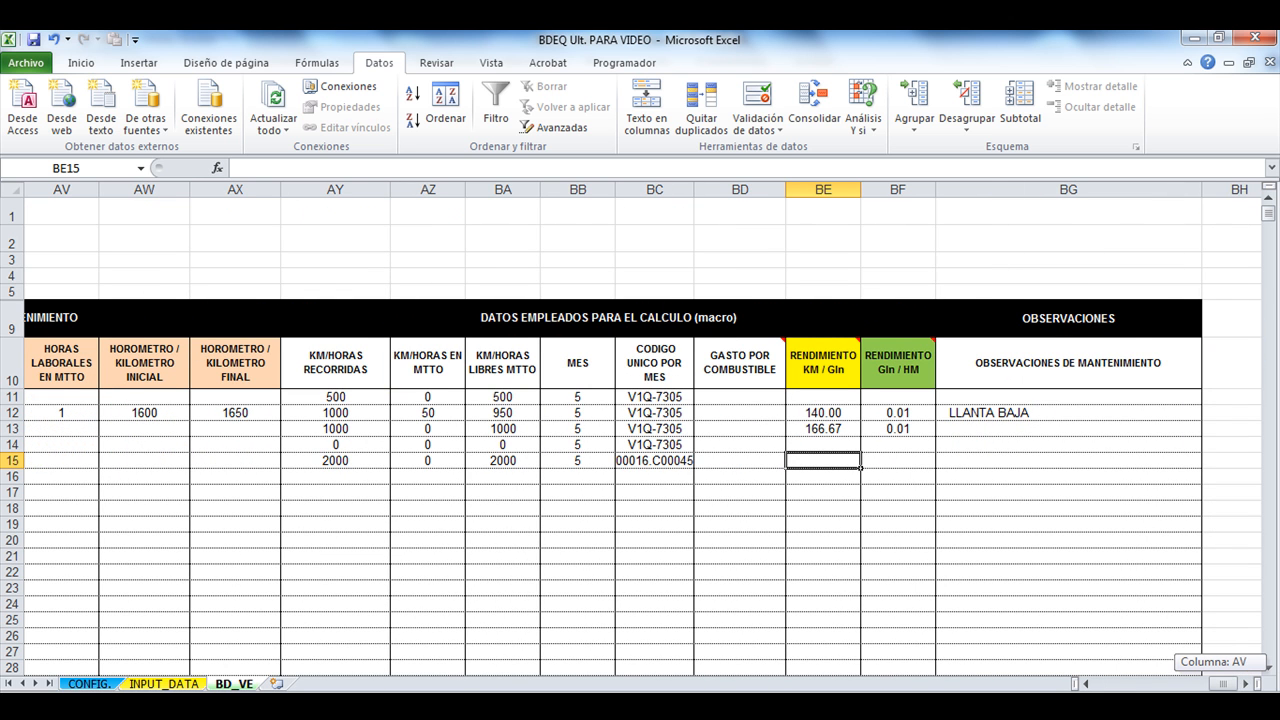
{"action": "left_click", "coordinate": [823, 429]}
{"action": "left_click", "coordinate": [823, 413]}
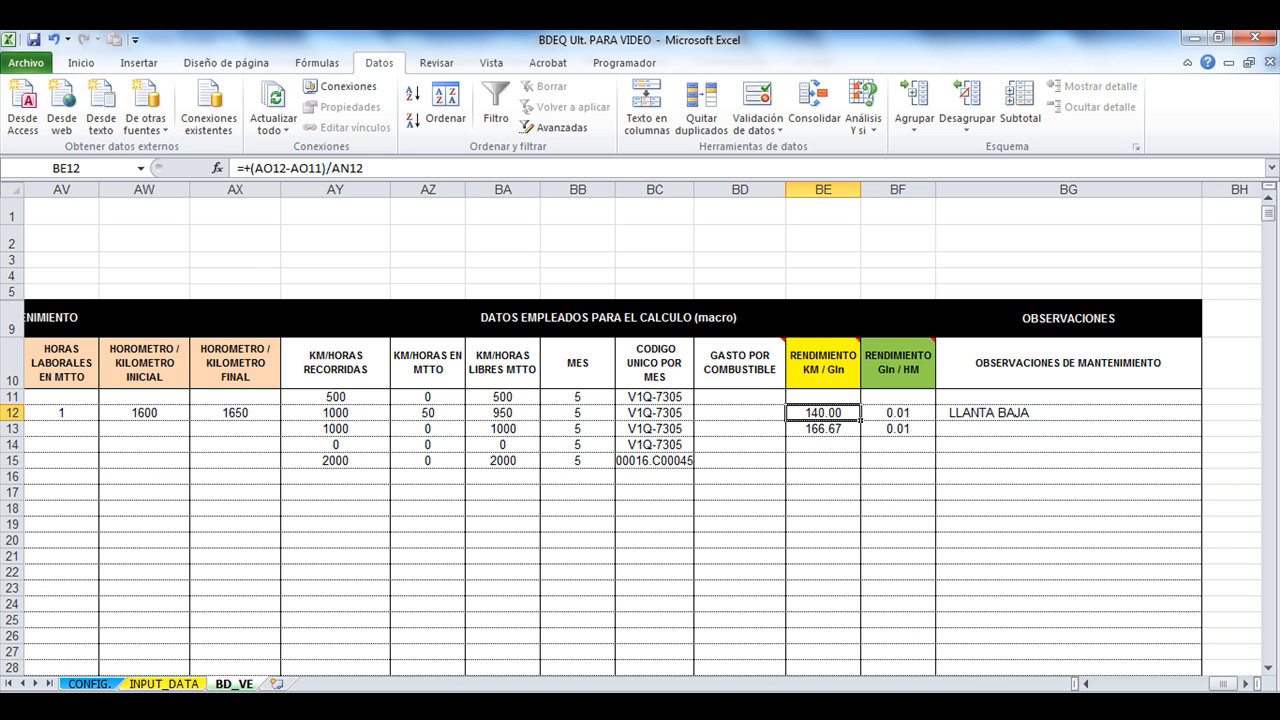
{"action": "left_click_drag", "start_coordinate": [823, 397], "coordinate": [898, 461]}
{"action": "key", "text": "ctrl+c"}
{"action": "left_click", "coordinate": [81, 62]}
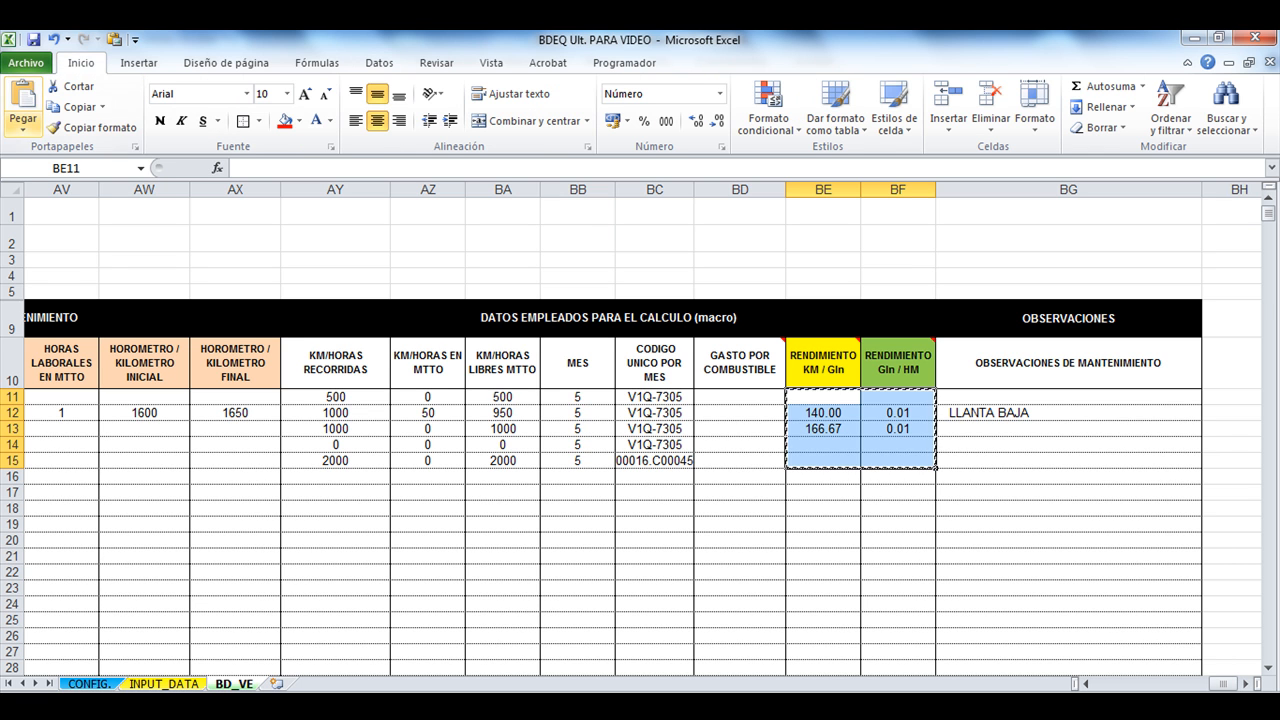
{"action": "left_click", "coordinate": [23, 122]}
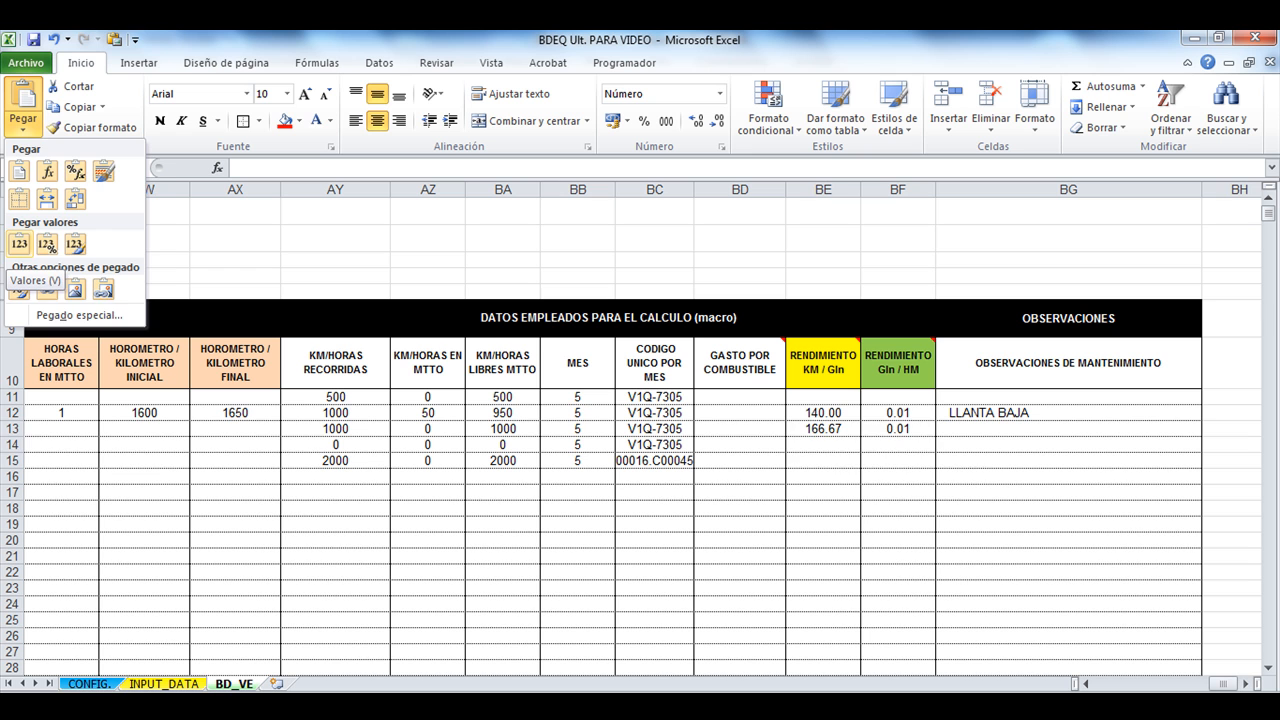
{"action": "left_click", "coordinate": [19, 243]}
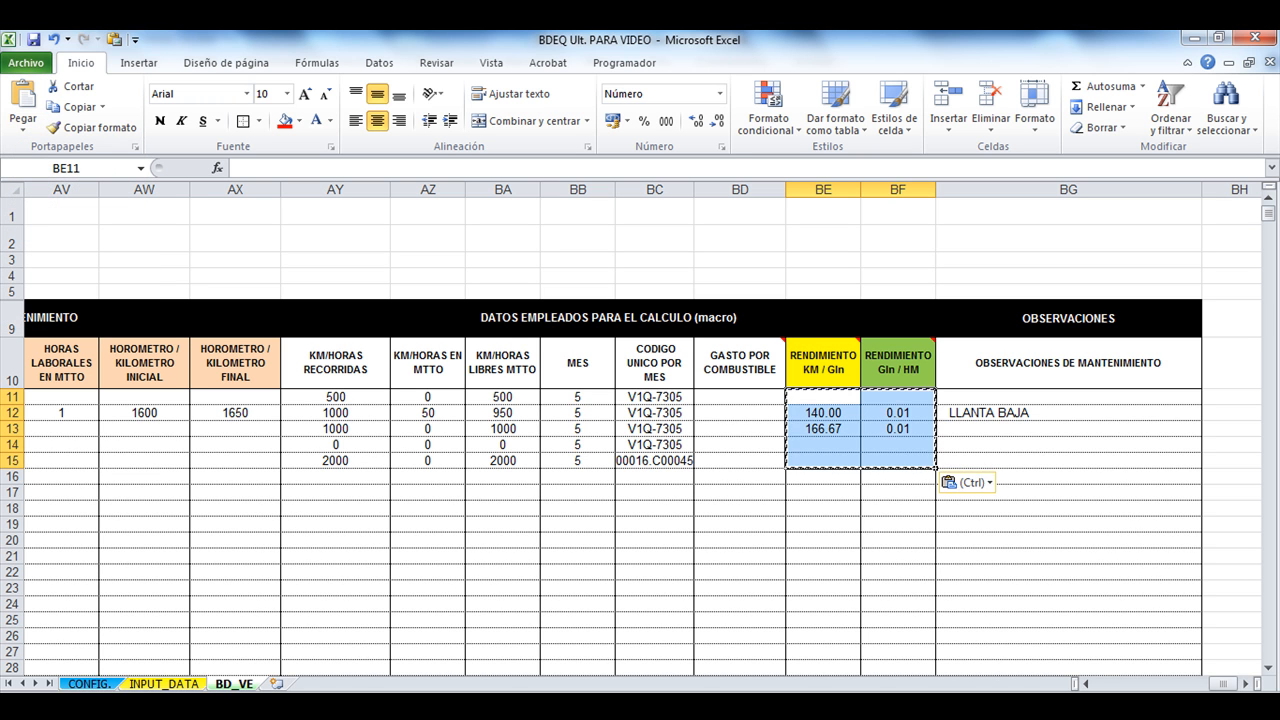
{"action": "key", "text": "Escape"}
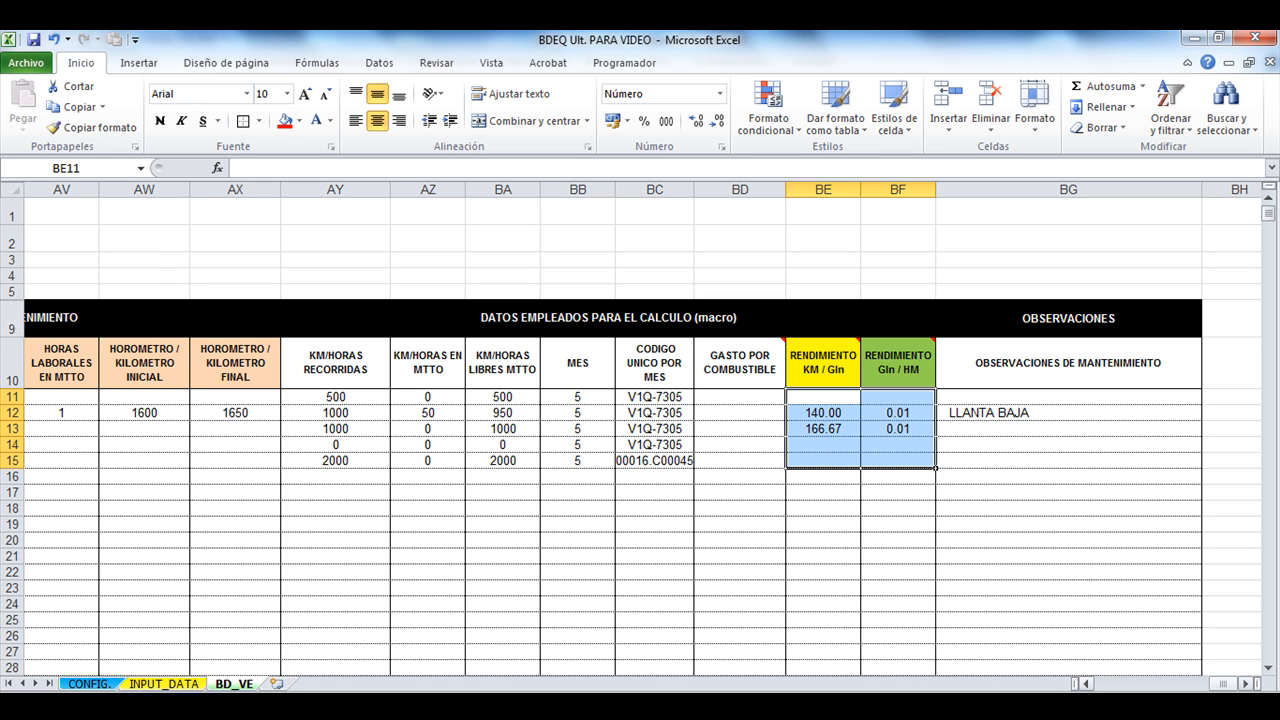
{"action": "left_click_drag", "start_coordinate": [1223, 684], "coordinate": [1100, 684]}
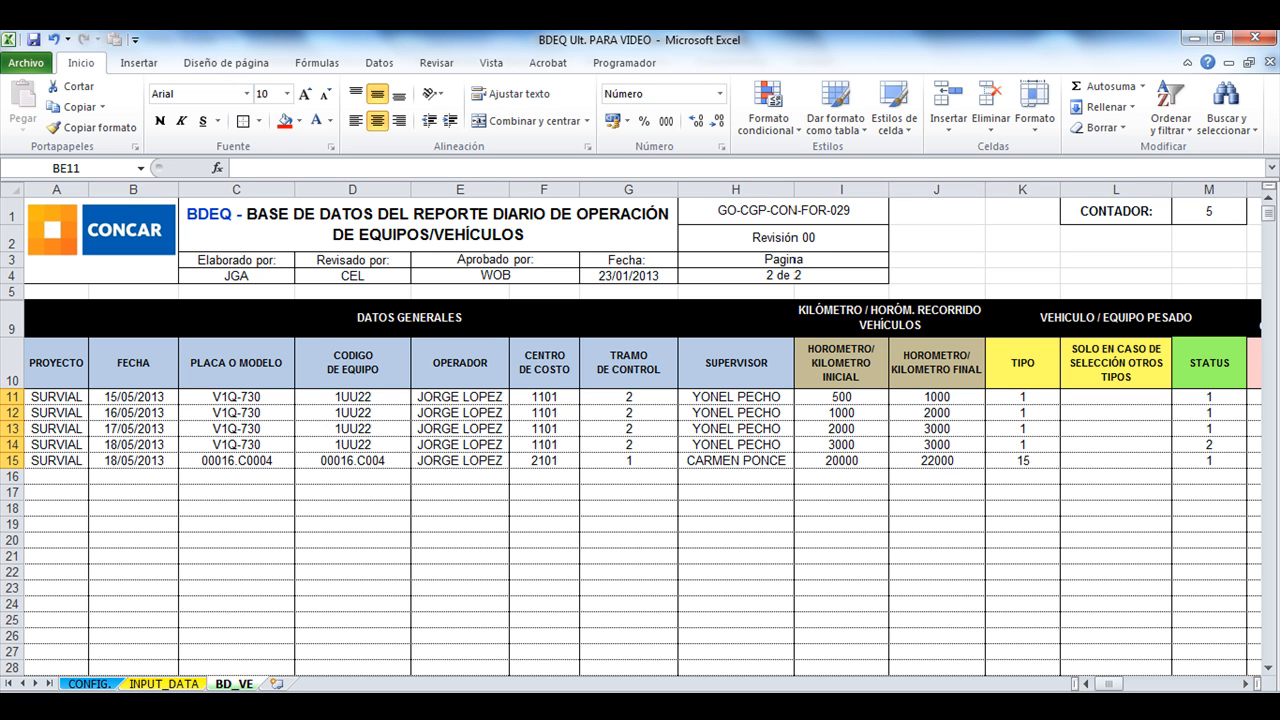
{"action": "left_click_drag", "start_coordinate": [1108, 684], "coordinate": [1222, 684]}
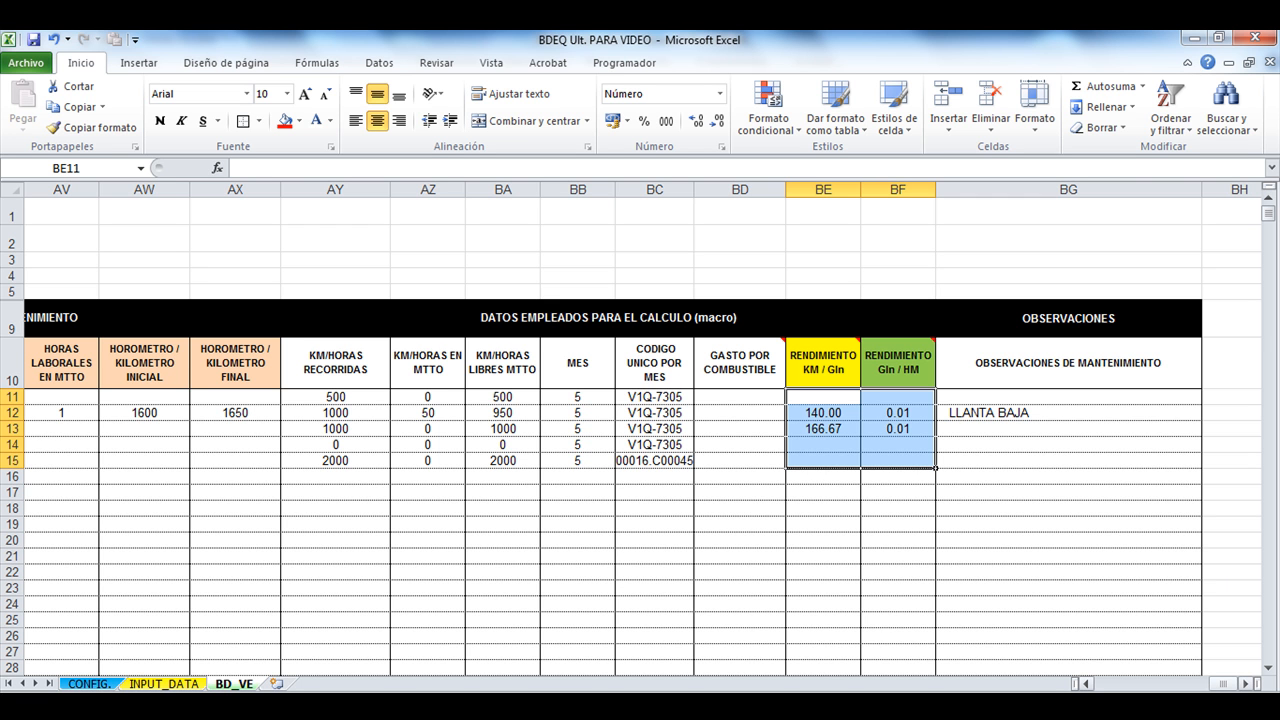
{"action": "left_click_drag", "start_coordinate": [1222, 684], "coordinate": [1108, 684]}
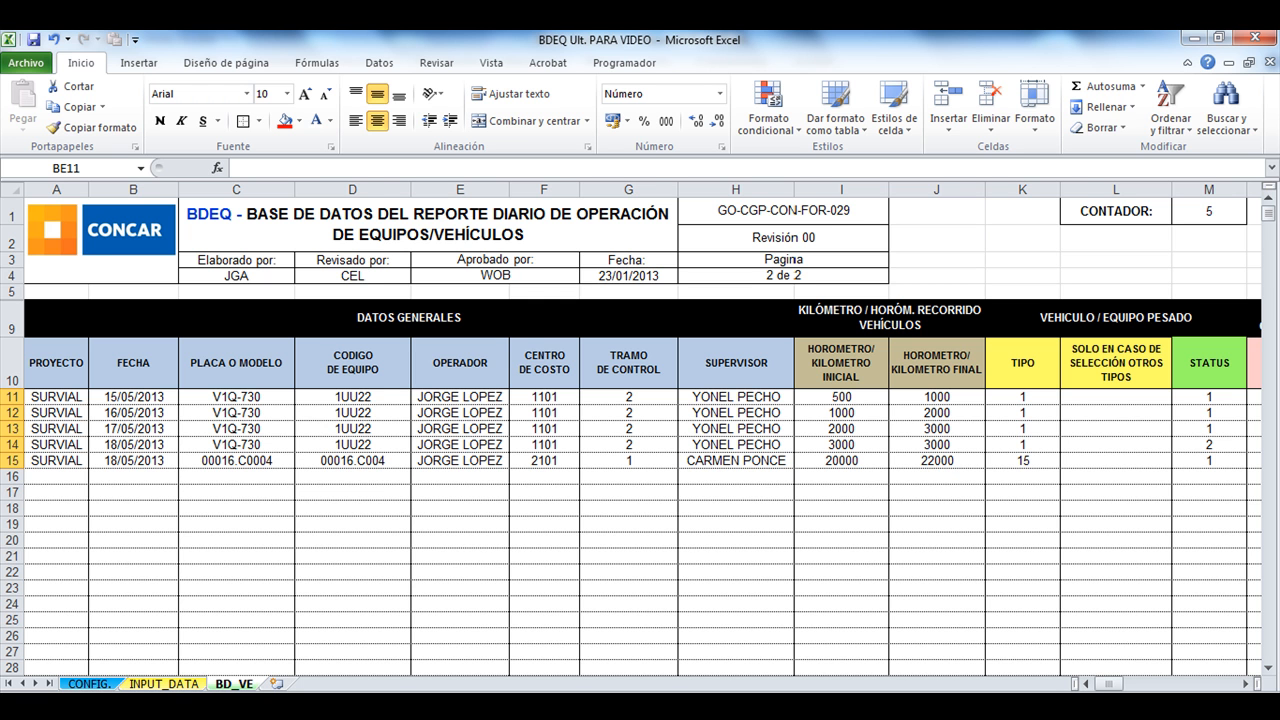
Save the same backhoe report again from the INPUT_DATA form and return to the BD_VE sheet
{"action": "left_click", "coordinate": [164, 684]}
{"action": "scroll", "coordinate": [556, 436], "scroll_direction": "up", "scroll_amount": 9}
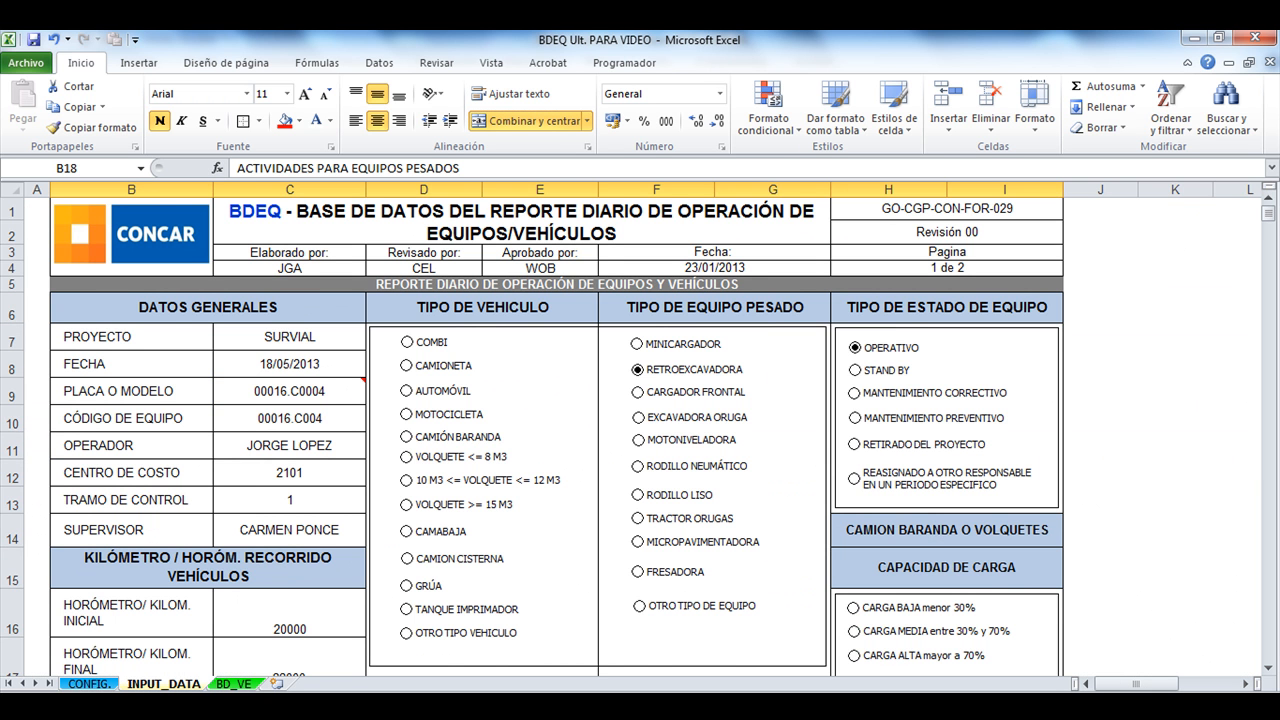
{"action": "scroll", "coordinate": [556, 436], "scroll_direction": "down", "scroll_amount": 10}
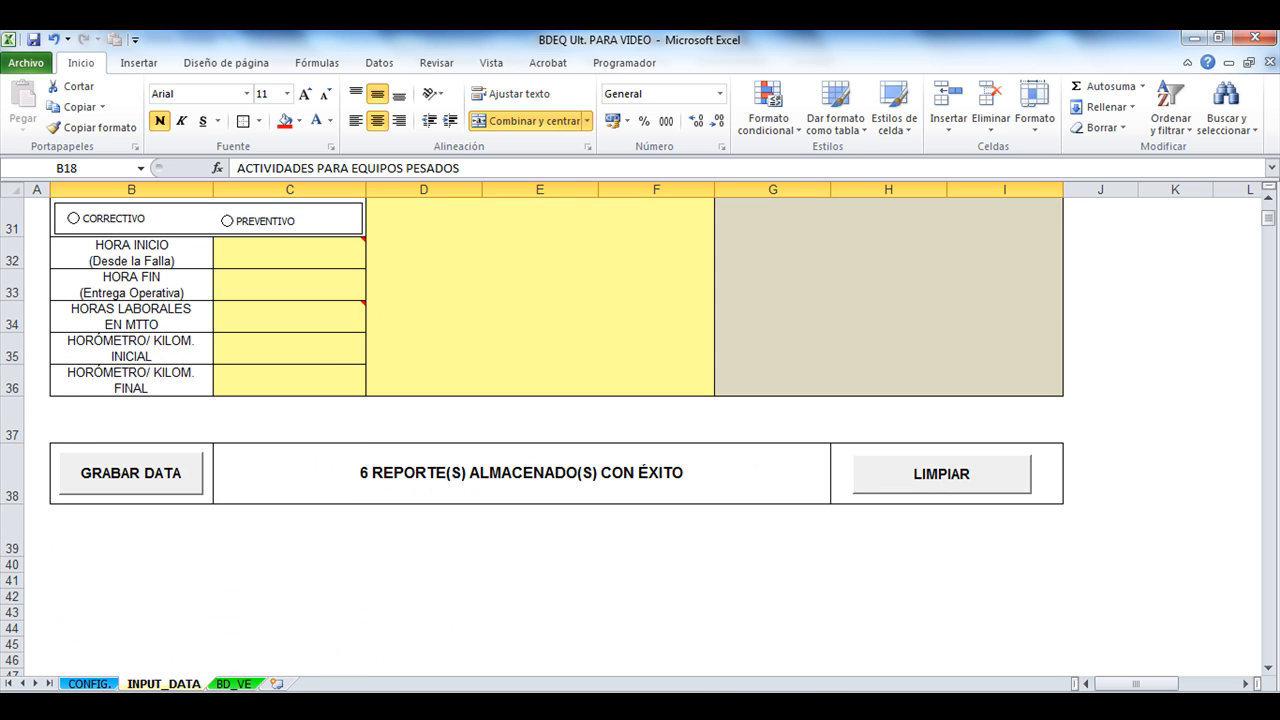
{"action": "left_click", "coordinate": [234, 684]}
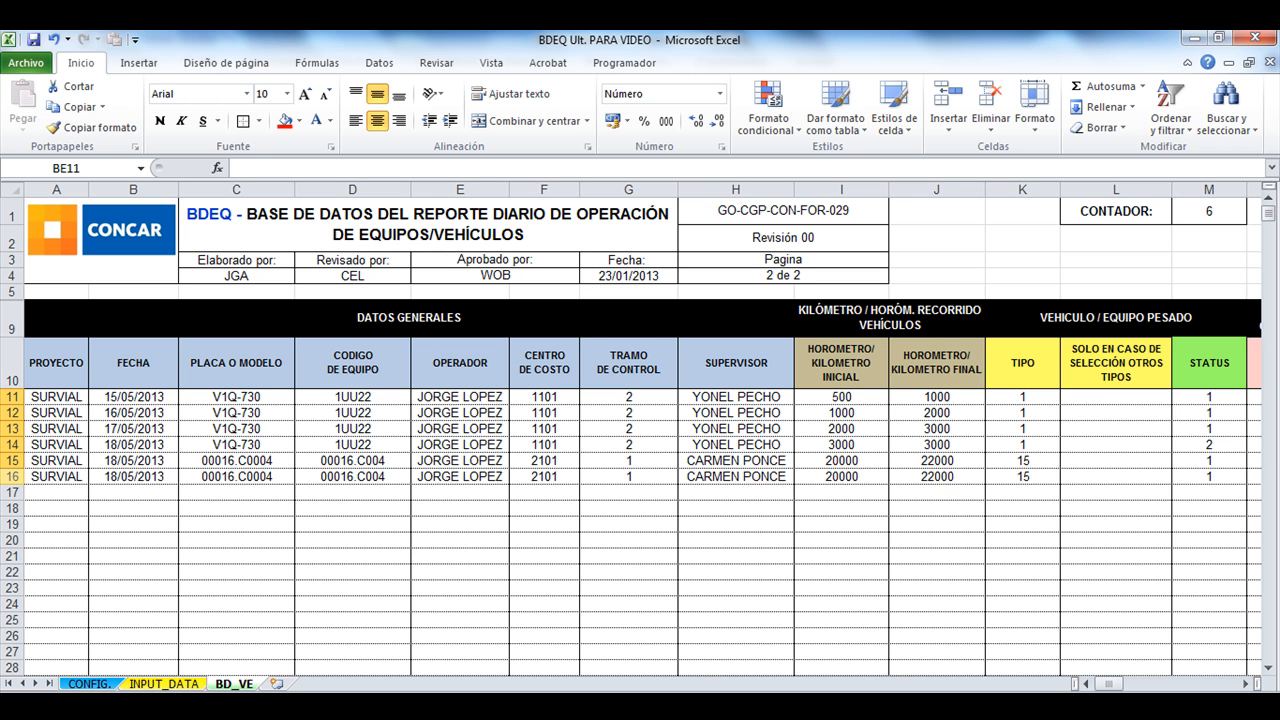
Delete row 16 of BD_VE, which holds the duplicate report for equipment 00016.C0004
{"action": "left_click", "coordinate": [13, 476]}
{"action": "right_click", "coordinate": [13, 476]}
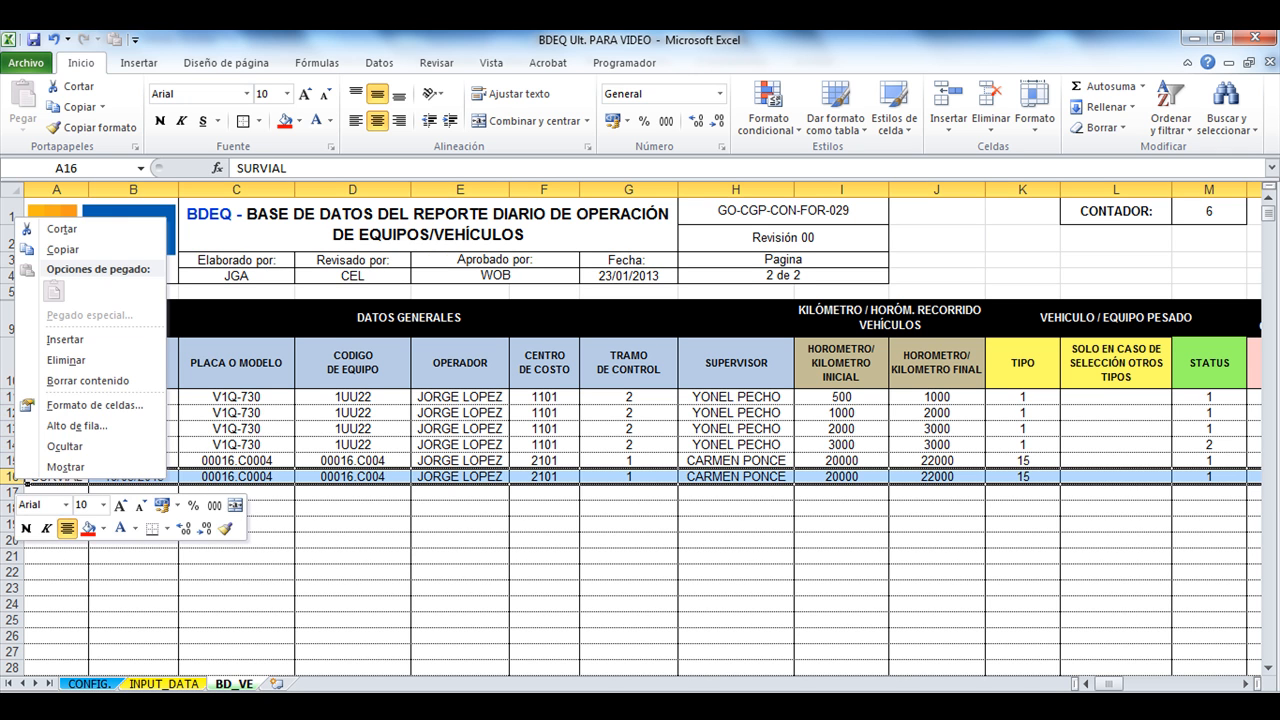
{"action": "left_click", "coordinate": [66, 360]}
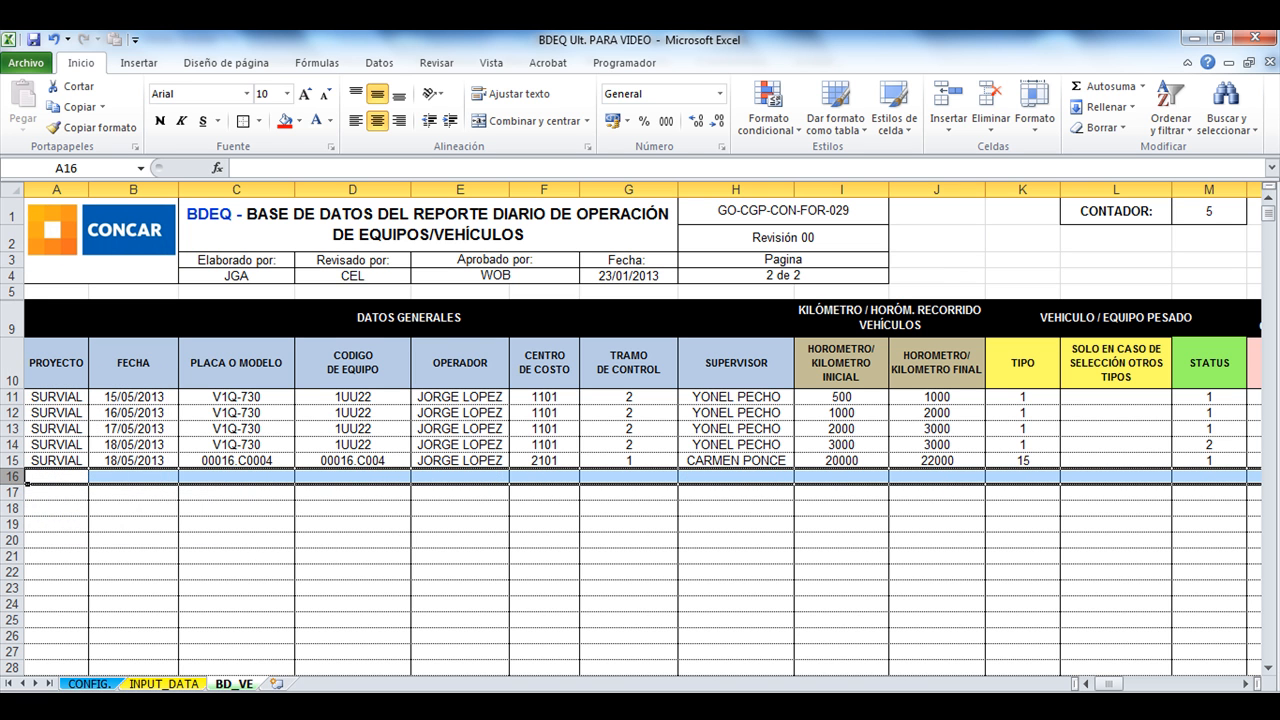
Check the calculation columns of BD_VE and switch to the Visio flowchart of the equipment management panel's information flow
{"action": "left_click_drag", "start_coordinate": [1105, 684], "coordinate": [1222, 684]}
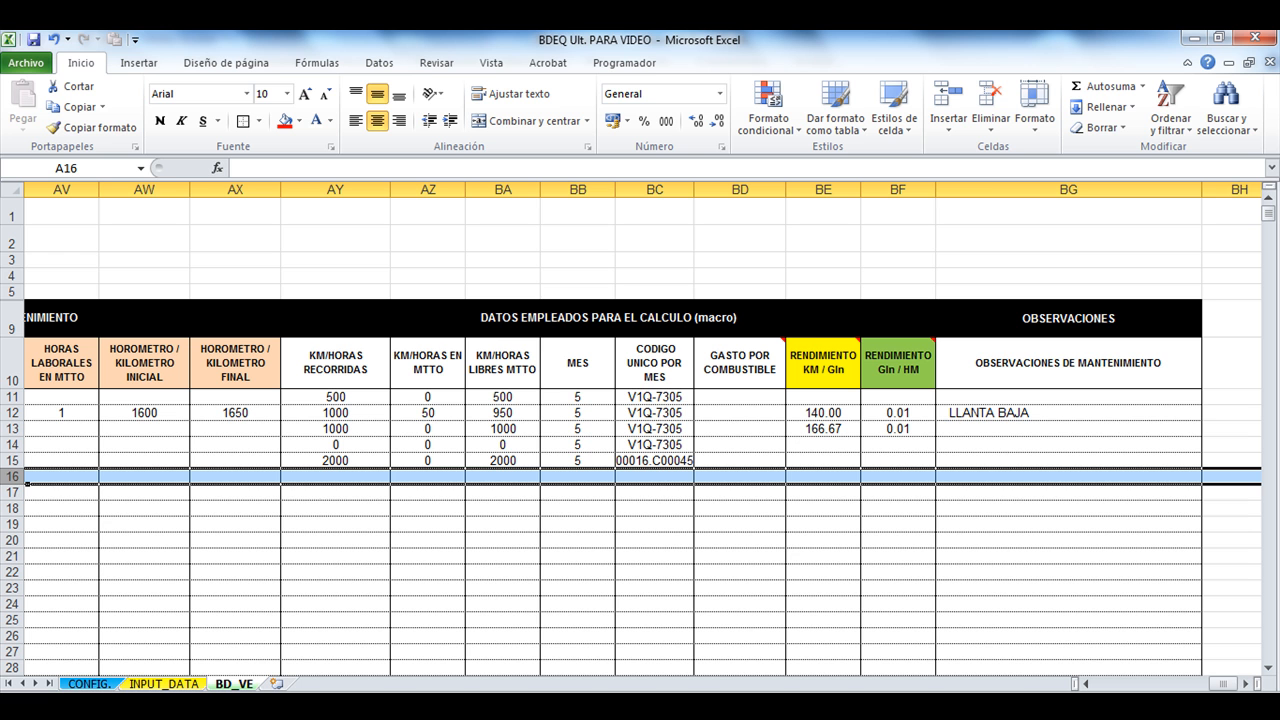
{"action": "left_click_drag", "start_coordinate": [1222, 684], "coordinate": [1107, 684]}
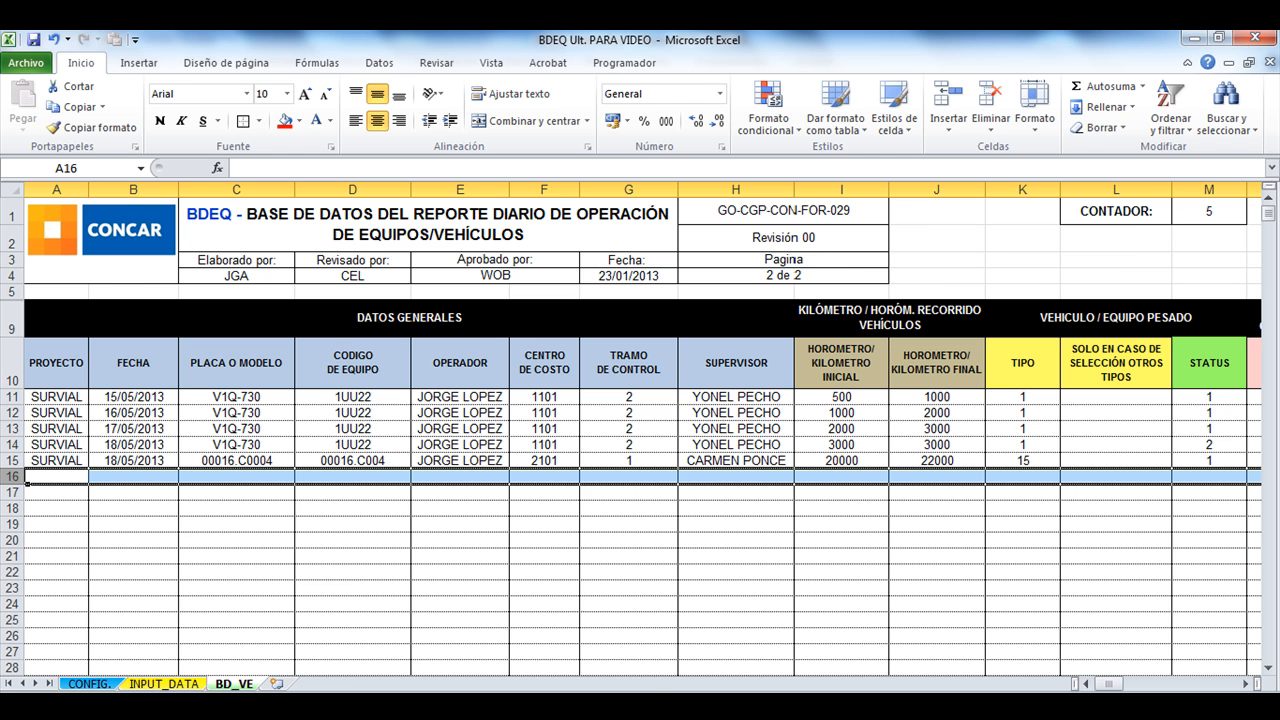
{"action": "key", "text": "alt+Tab"}
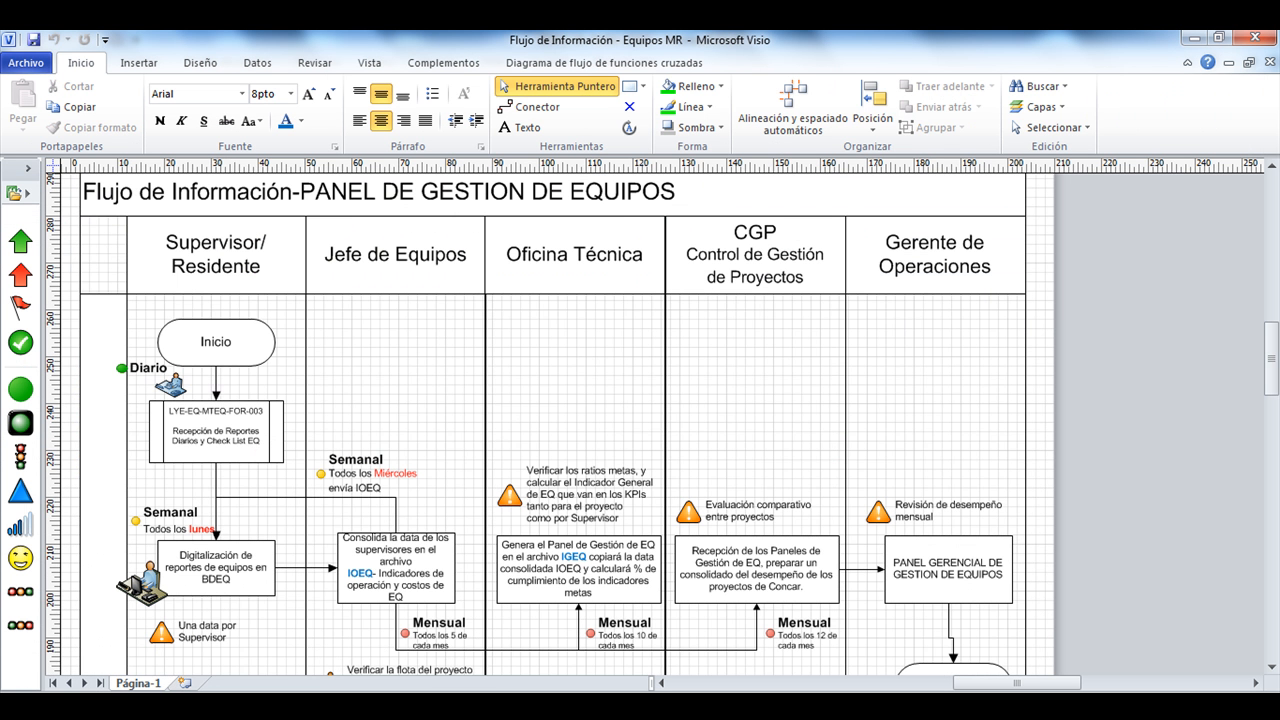